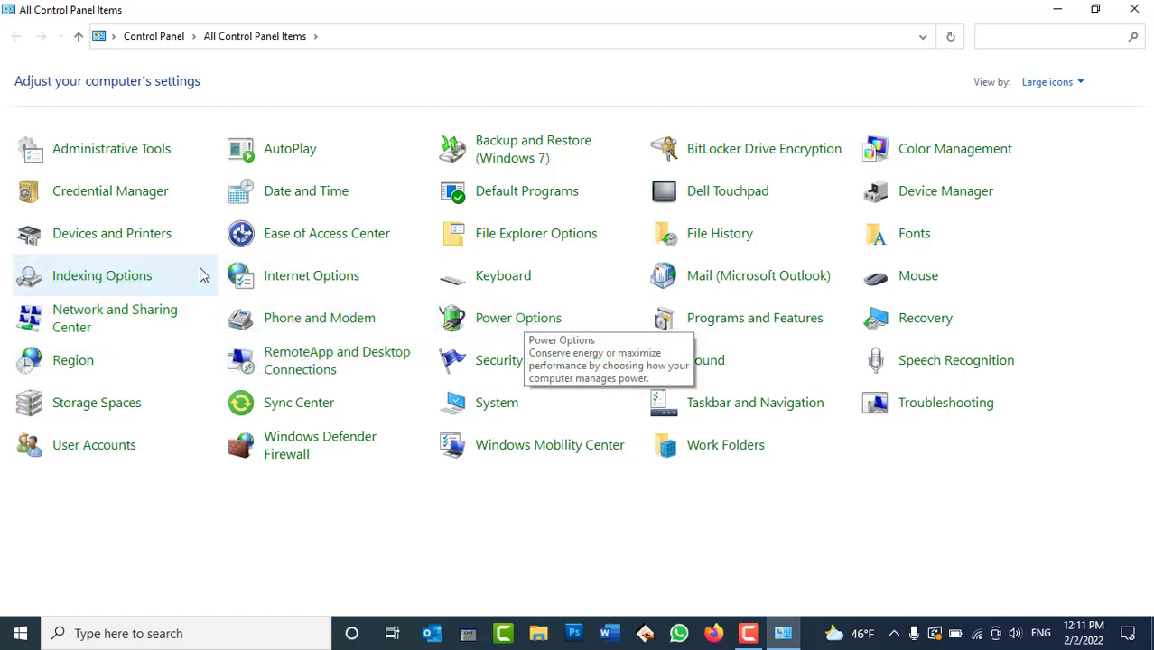
Step: Open Internet Options, minimize the Control Panel window and move the dialog to a clear spot on the desktop
left_click(270, 281)
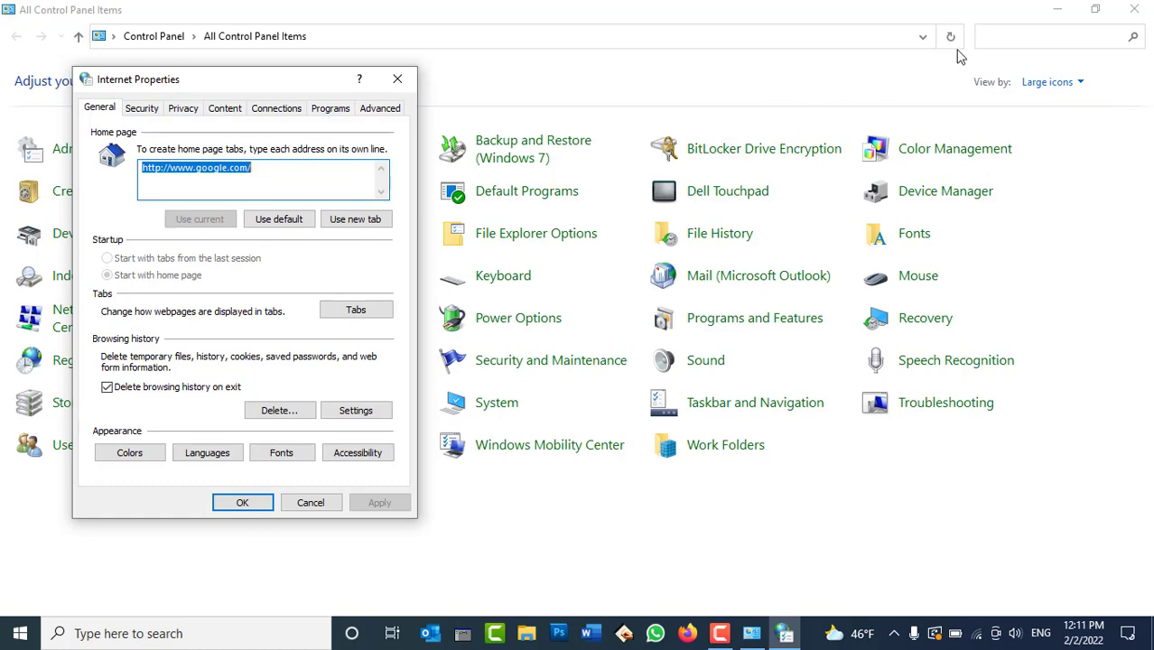
left_click(1057, 9)
left_click_drag(149, 91, 302, 52)
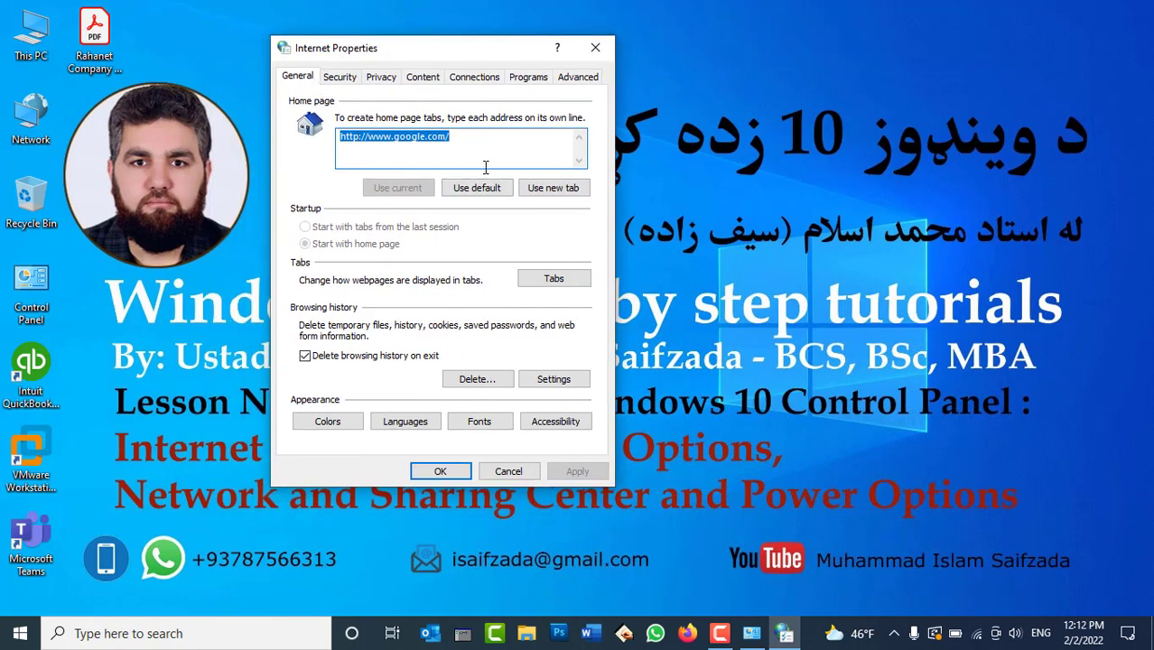
Step: Look through the Connections, Content, Privacy, Security and General settings of Internet Properties
left_click(485, 91)
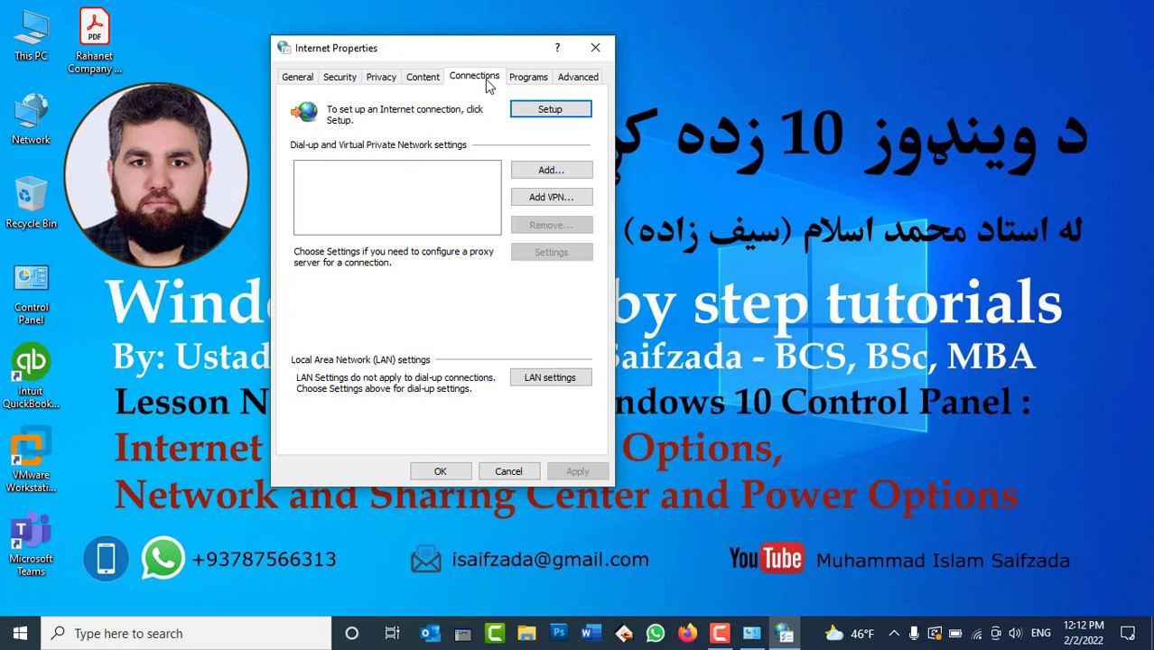
left_click(424, 80)
left_click(384, 79)
left_click(340, 80)
left_click(306, 81)
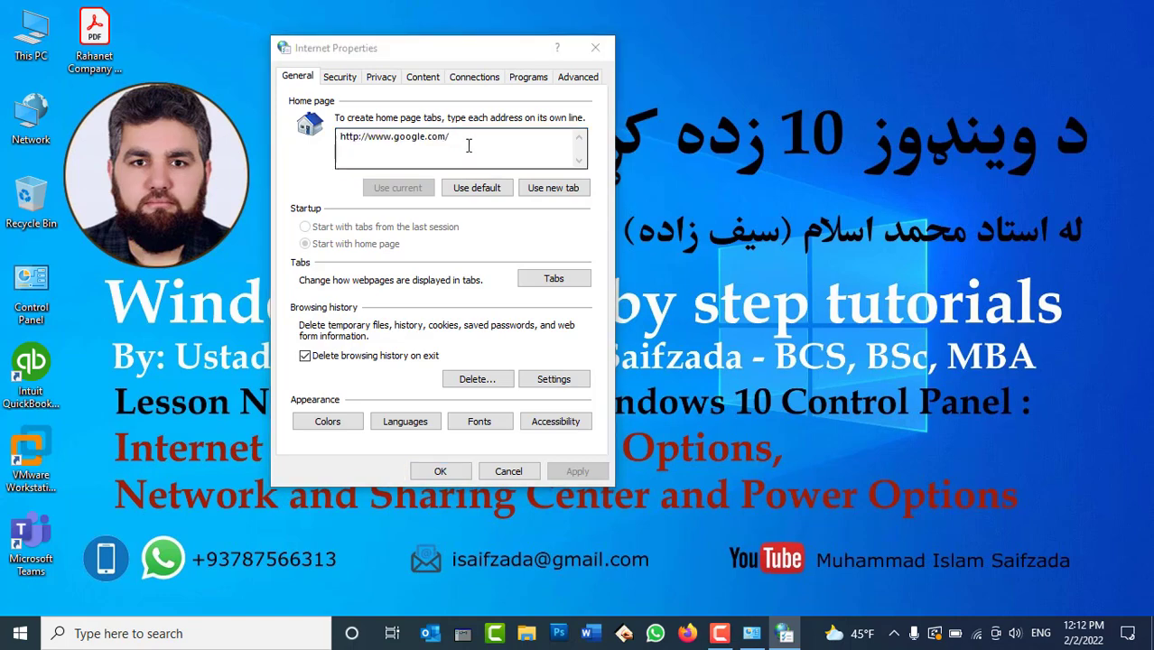
Step: Find and launch Internet Explorer to view its current home page, and minimize the browser
key("super")
type("Inter")
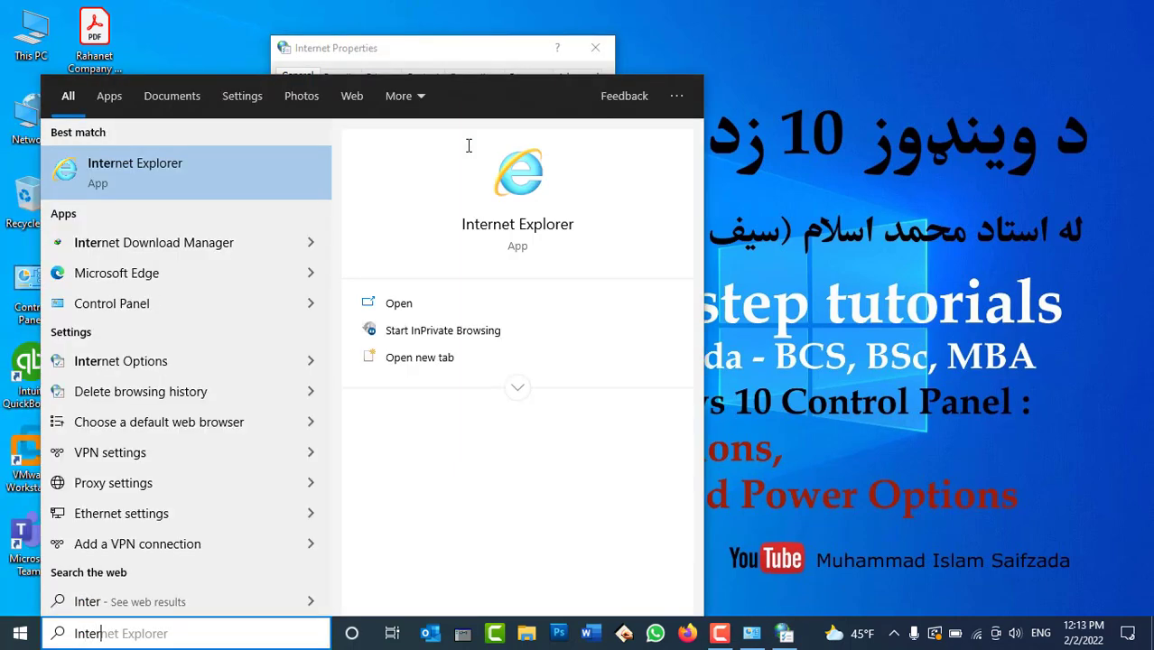
type("n")
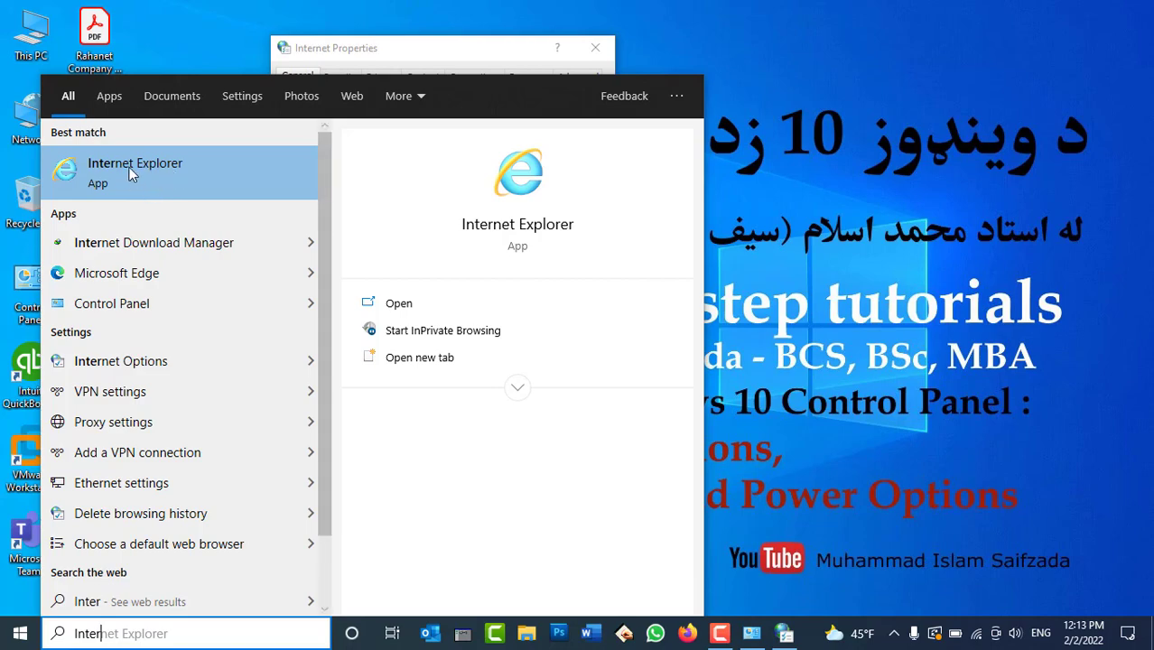
left_click(129, 169)
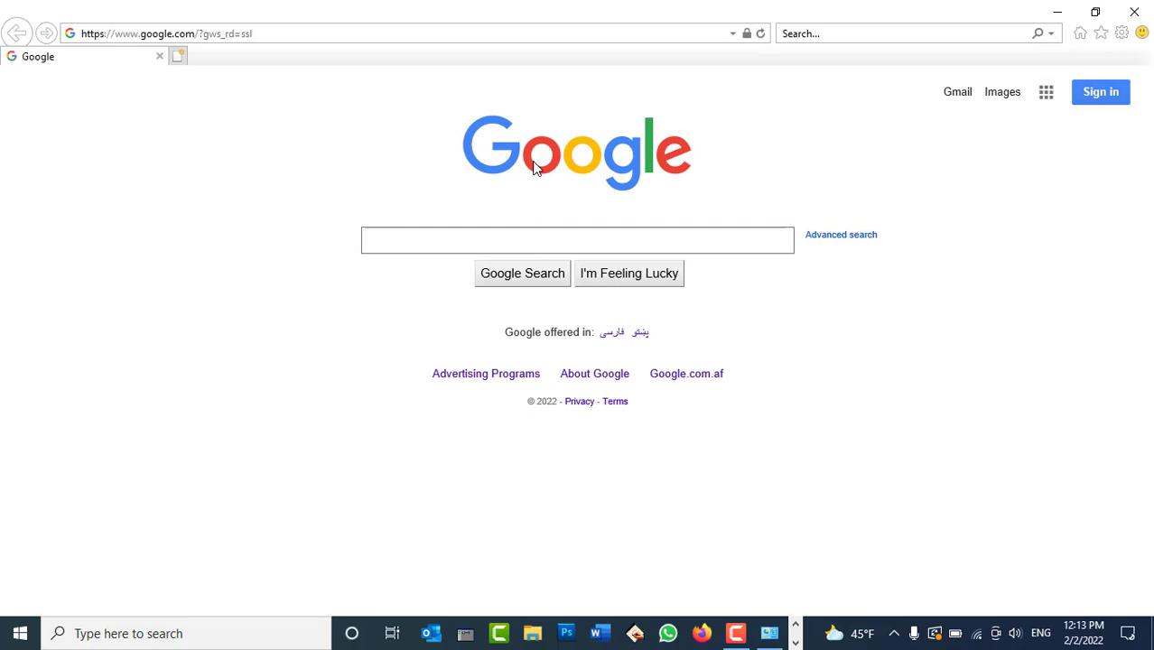
left_click(1057, 10)
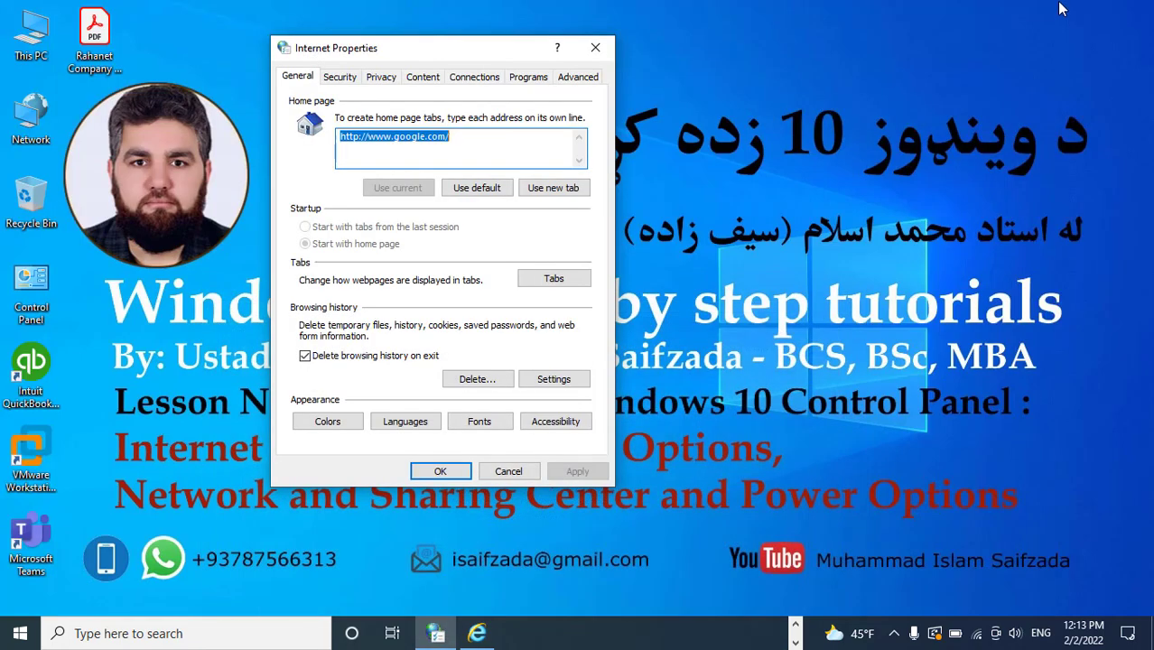
left_click(483, 143)
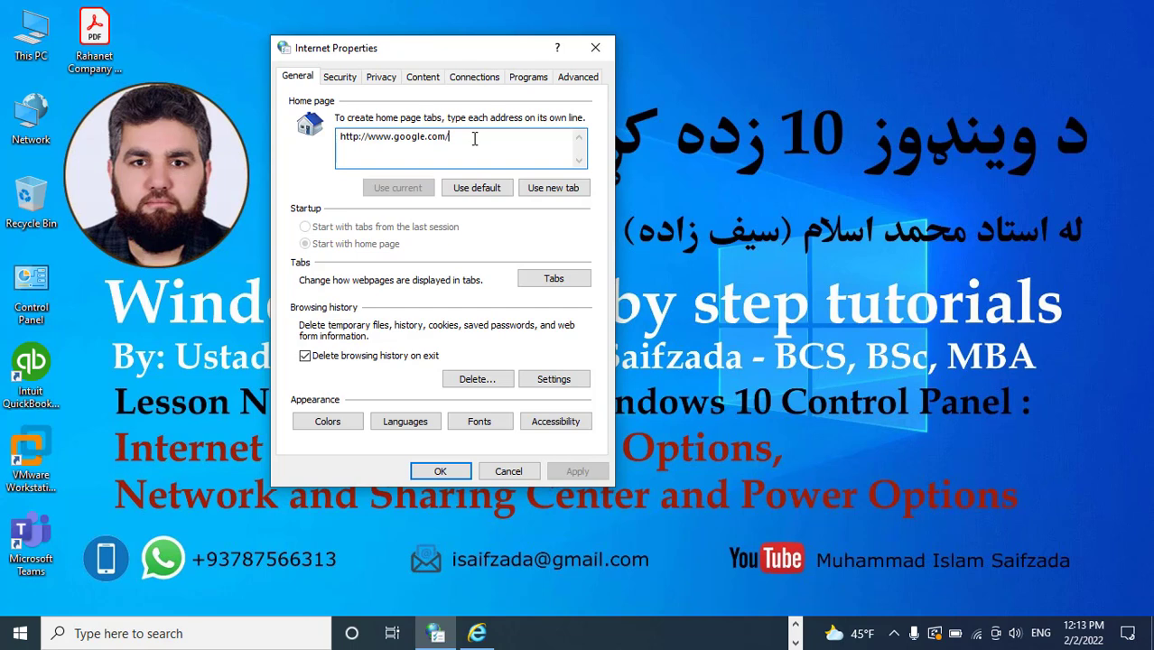
key("BackSpace")
key("BackSpace")
key("BackSpace")
key("BackSpace")
key("BackSpace")
key("BackSpace")
key("BackSpace")
key("BackSpace")
key("BackSpace")
key("BackSpace")
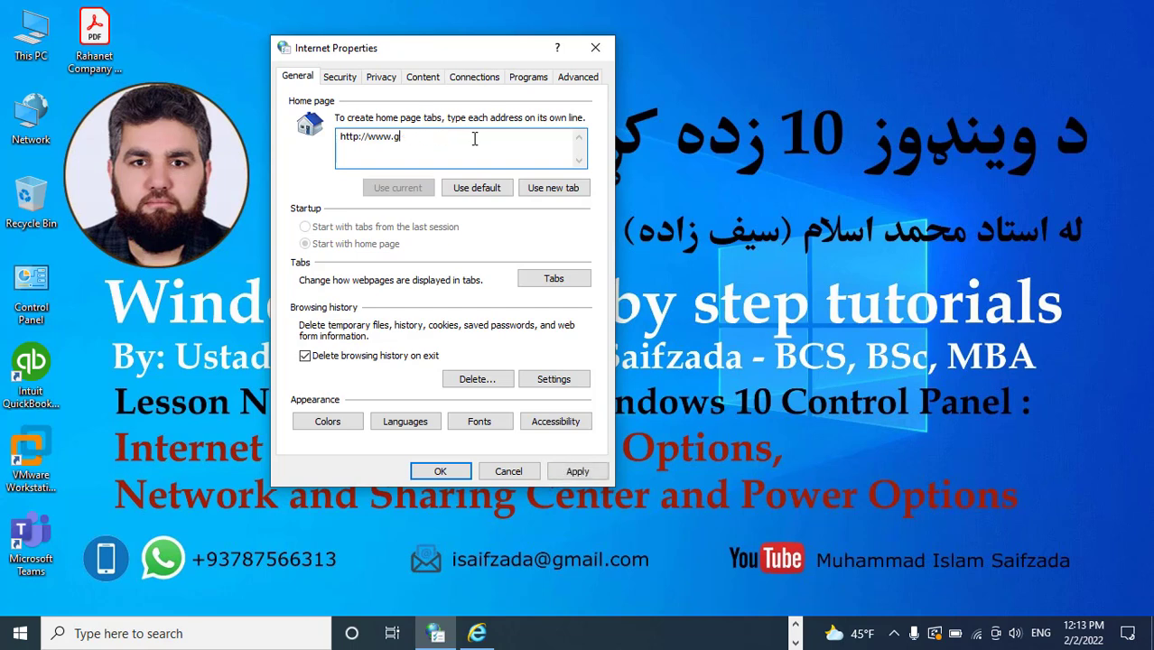
key("BackSpace")
key("BackSpace")
key("BackSpace")
key("BackSpace")
key("BackSpace")
key("BackSpace")
key("BackSpace")
key("BackSpace")
key("BackSpace")
key("BackSpace")
key("BackSpace")
key("BackSpace")
type("ww")
key("BackSpace")
type("ww.g")
key("BackSpace")
type("Gmail.com")
left_click(575, 470)
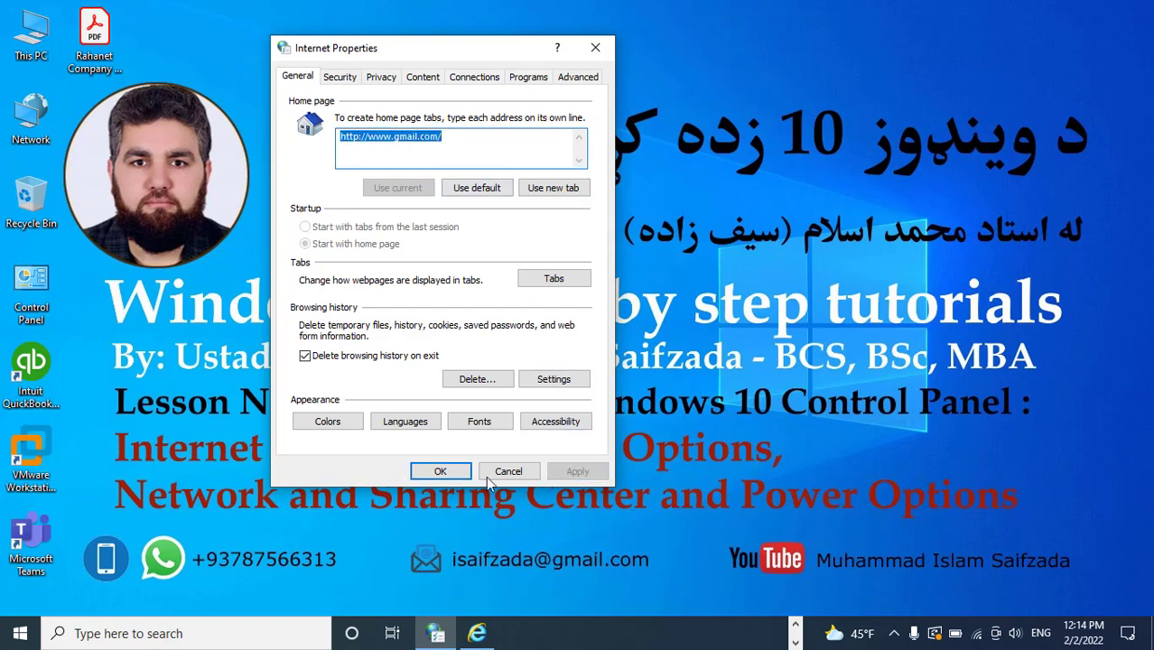
left_click(439, 472)
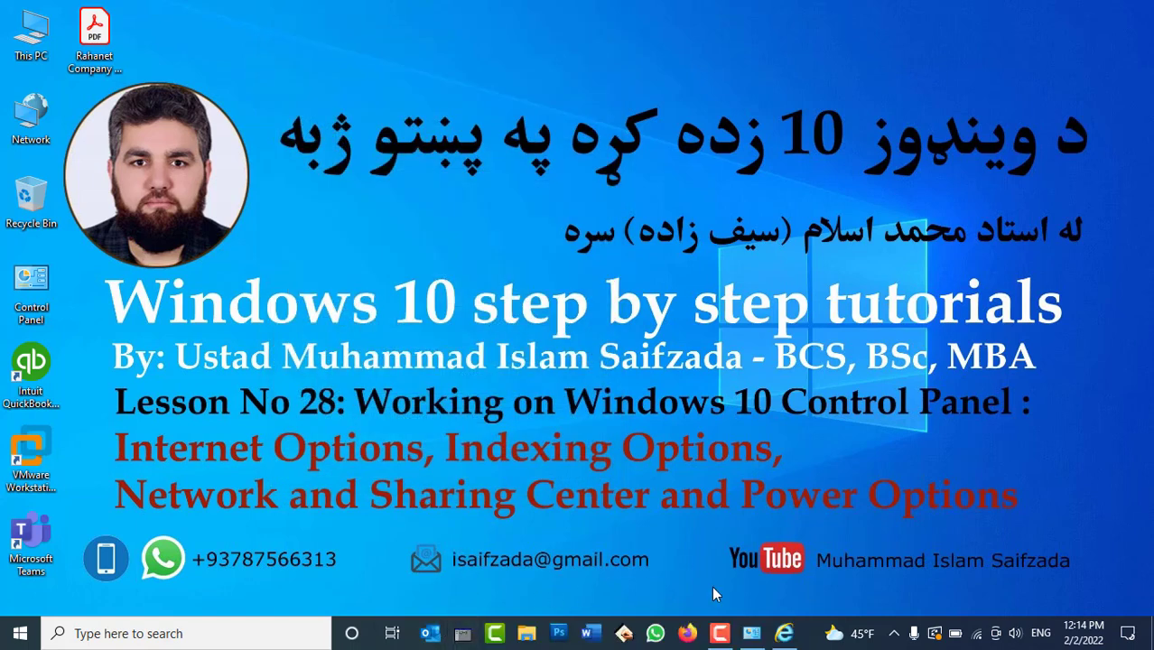
Step: Close the open Internet Explorer window and relaunch the browser to check the new home page
left_click(784, 633)
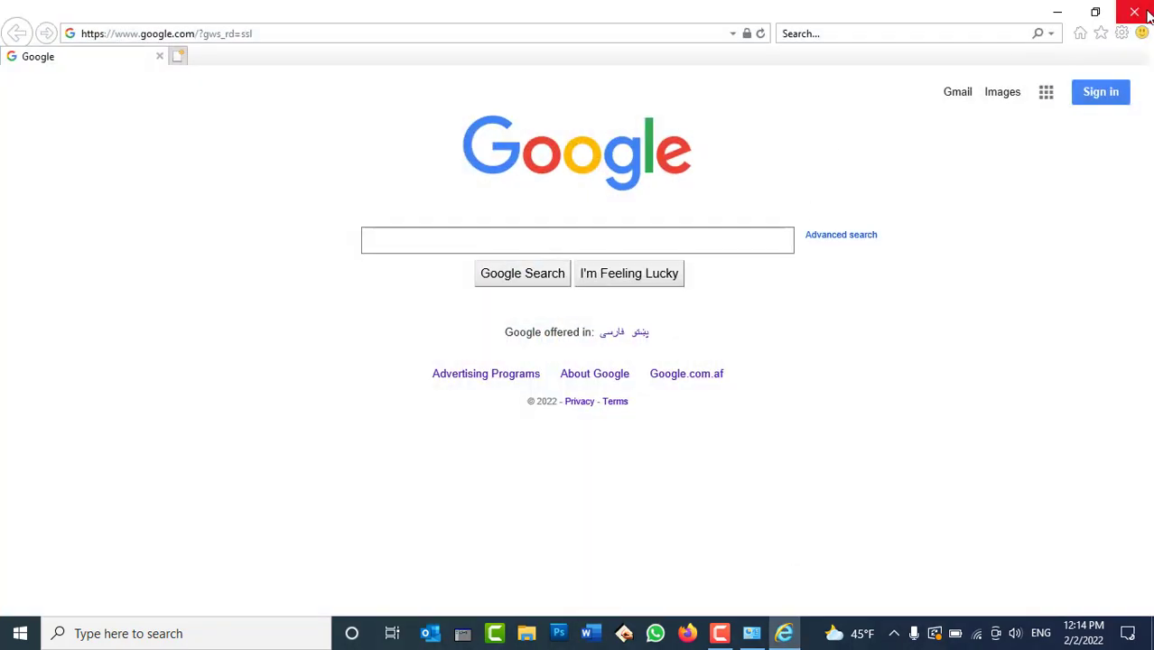
left_click(1134, 11)
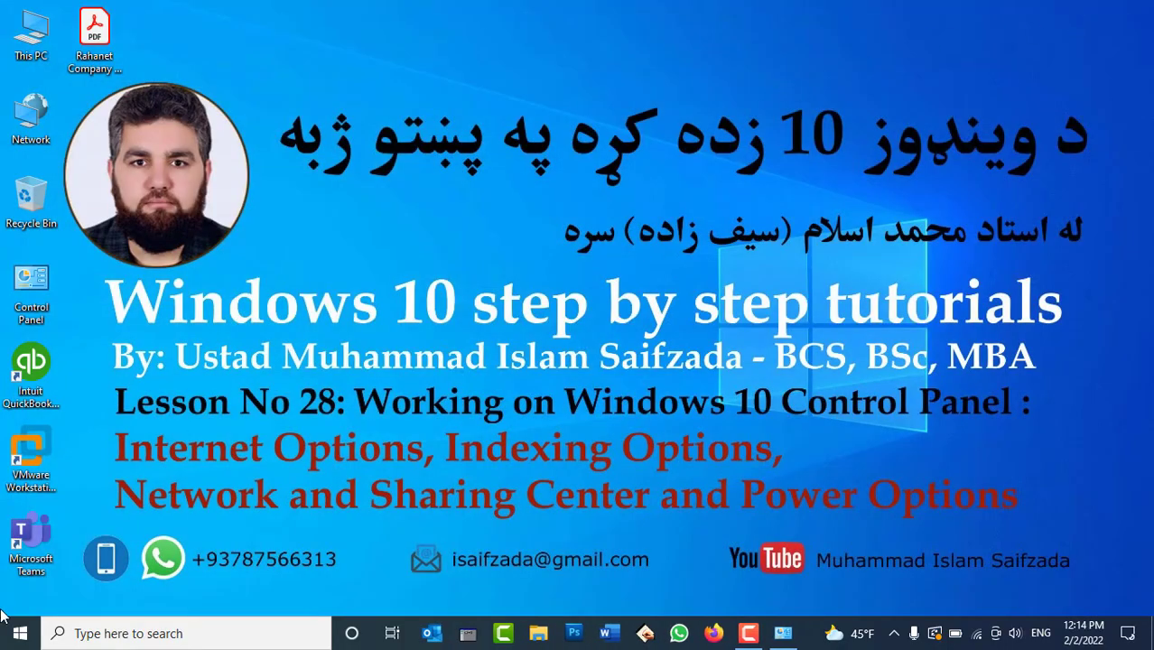
left_click(124, 634)
type("Internet")
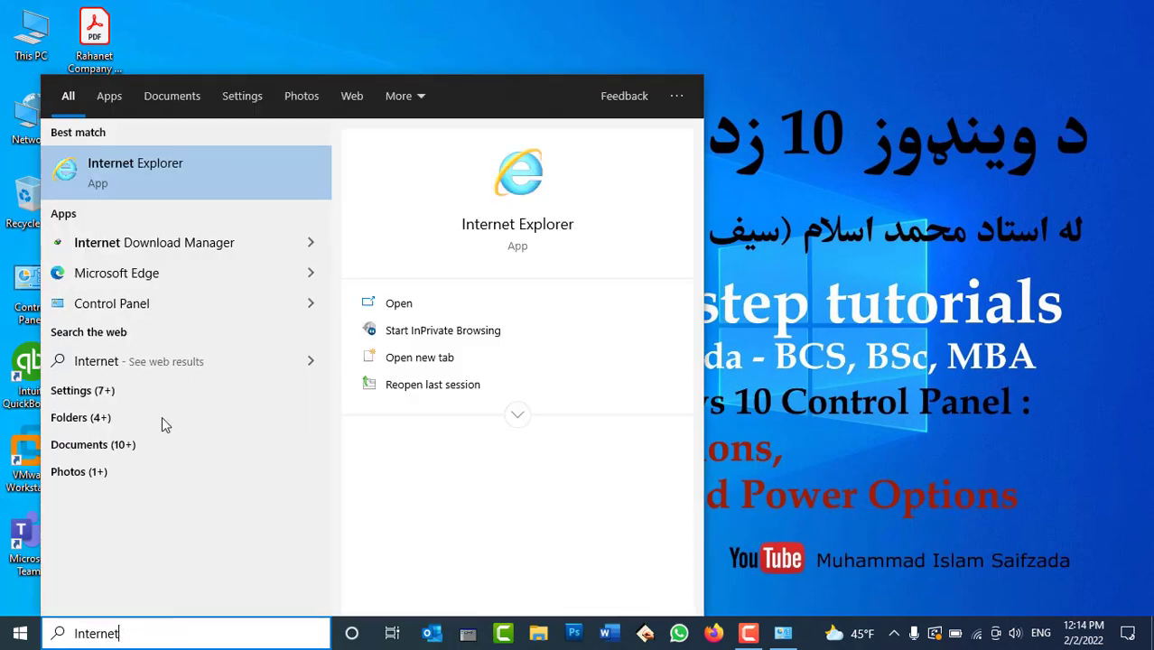
left_click(140, 170)
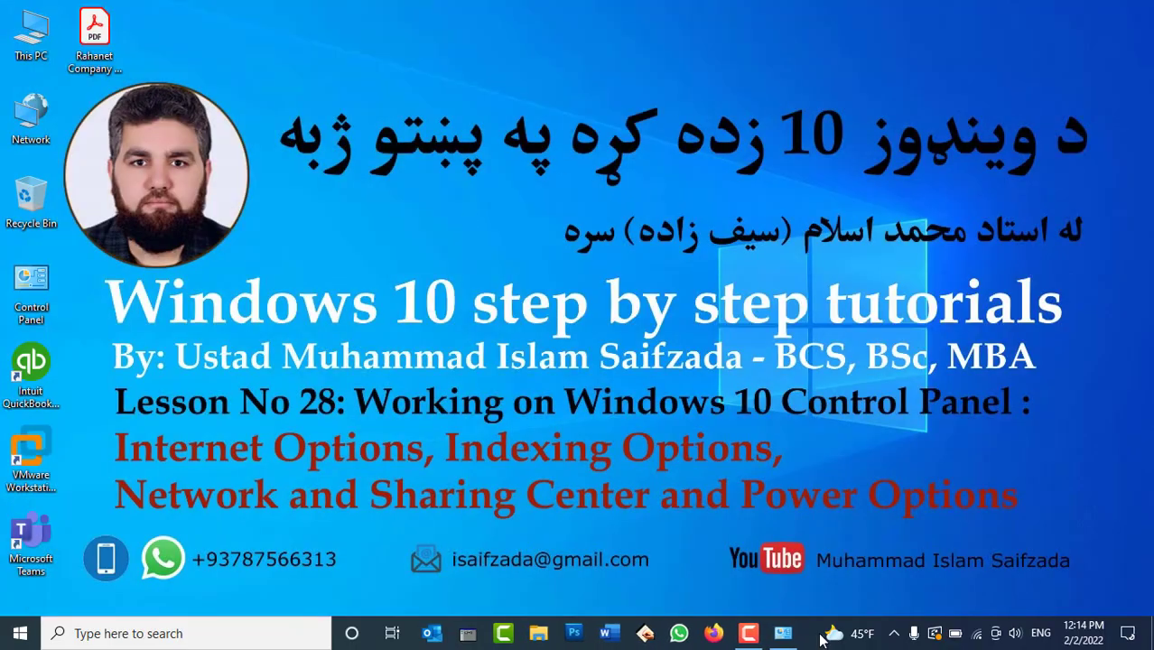
Step: Reopen Internet Options from Control Panel, reset the home page to the default address and save the change
left_click(783, 633)
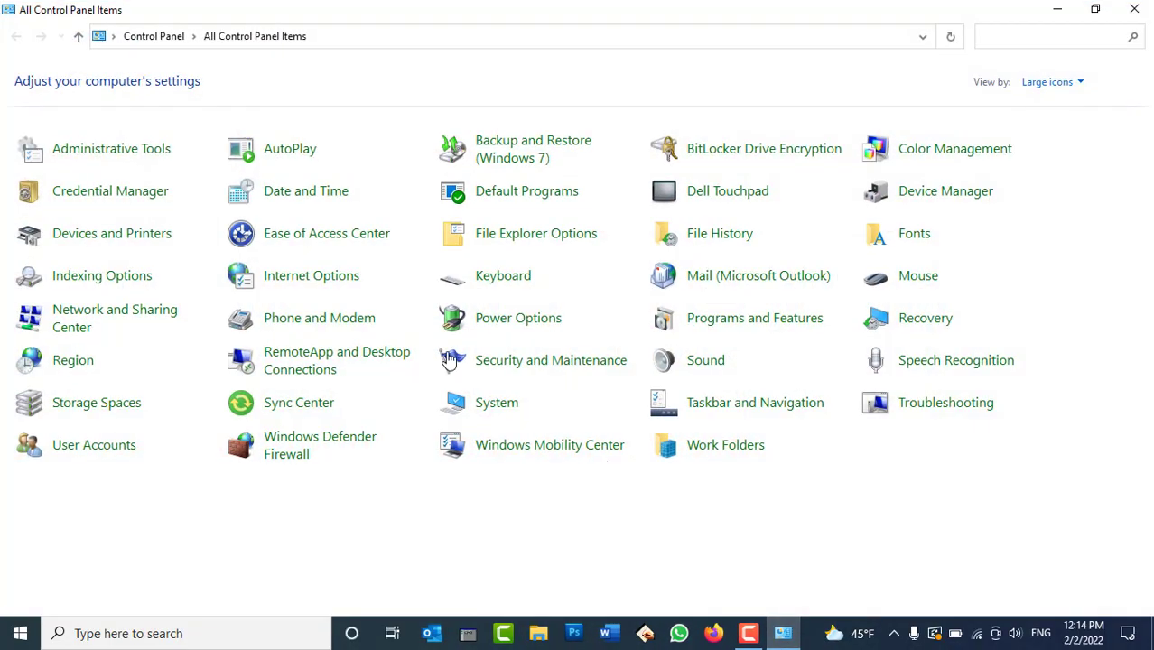
left_click(356, 281)
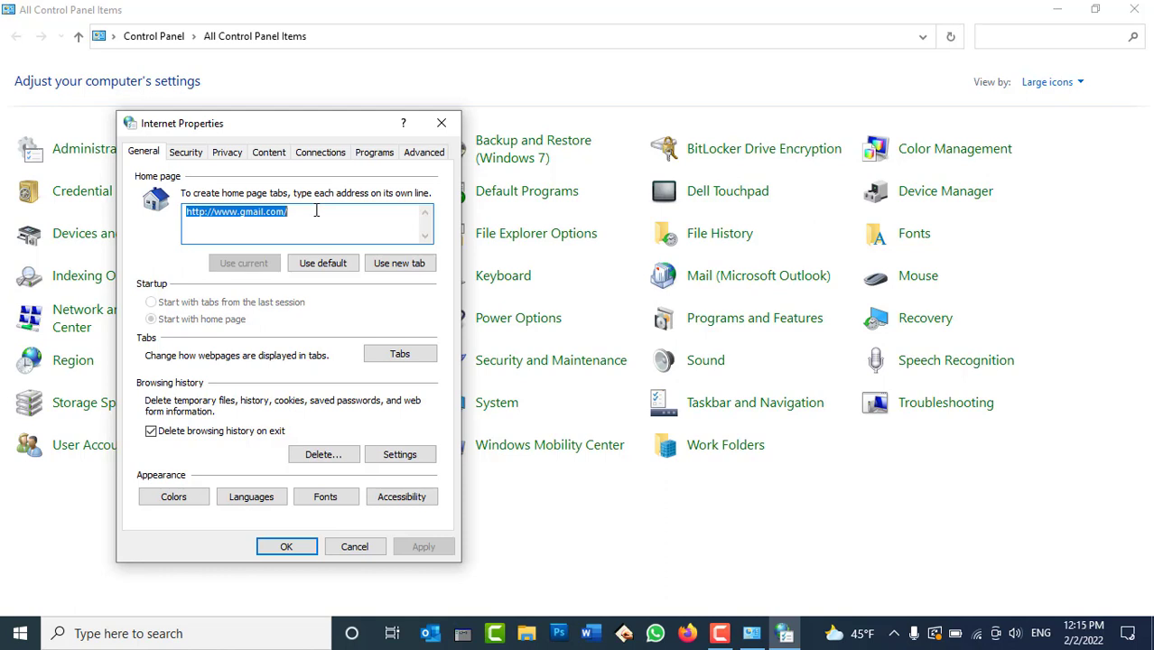
left_click(320, 264)
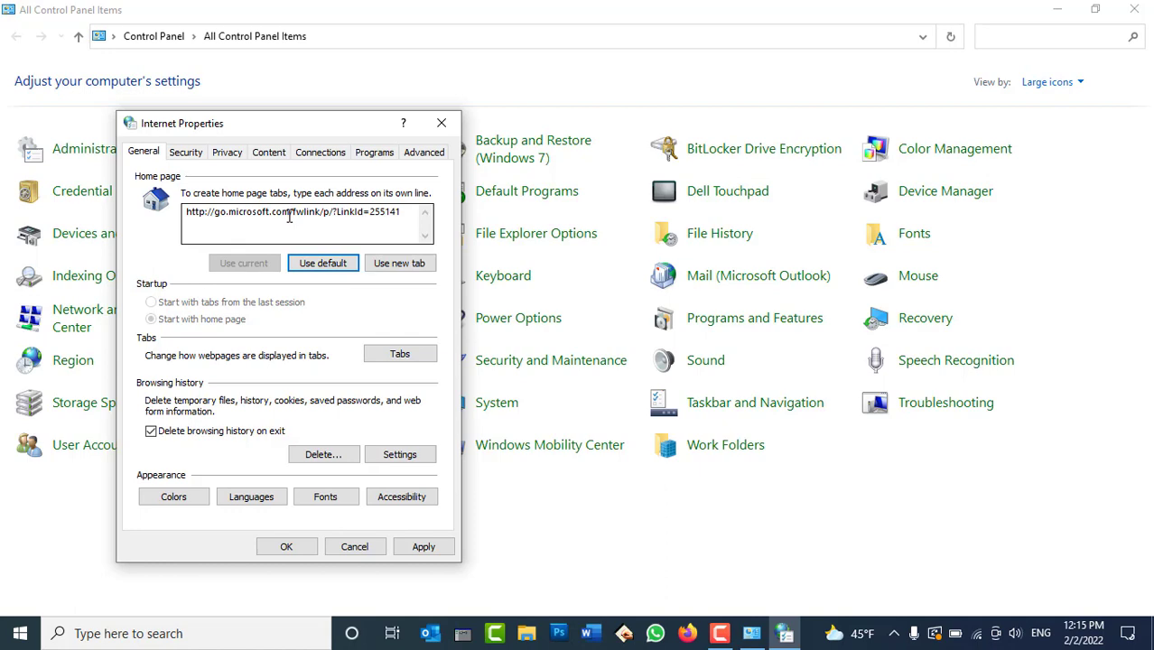
left_click(421, 546)
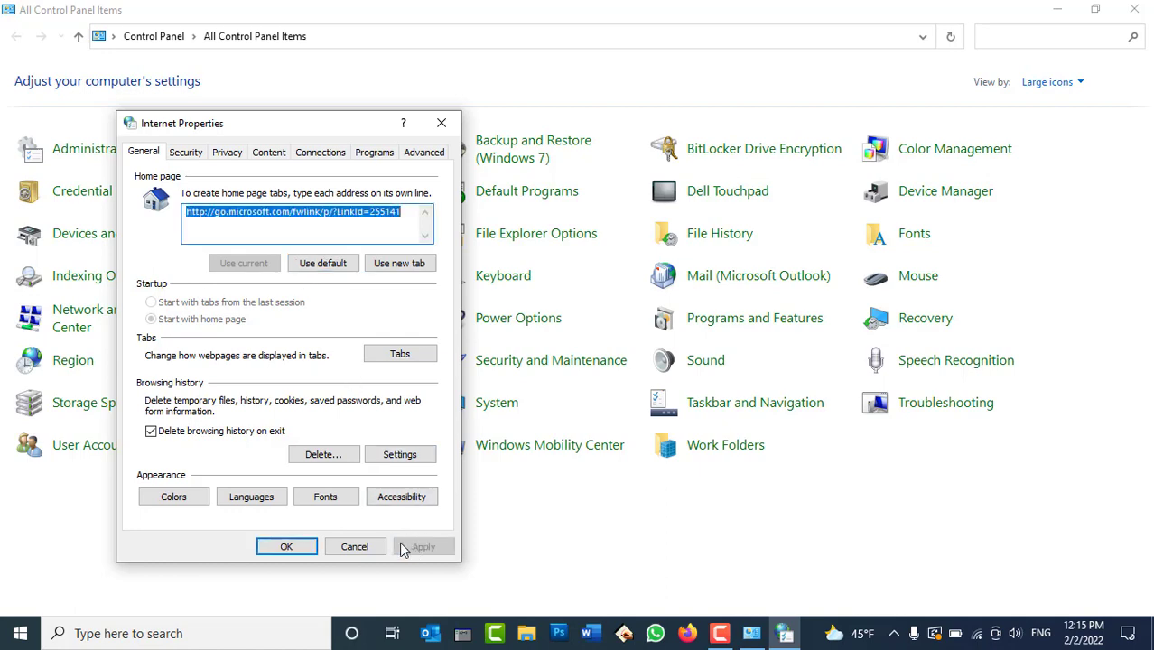
left_click(286, 548)
Step: Return to the desktop, launch Internet Explorer to check the default home page, and close the browser
left_click(786, 633)
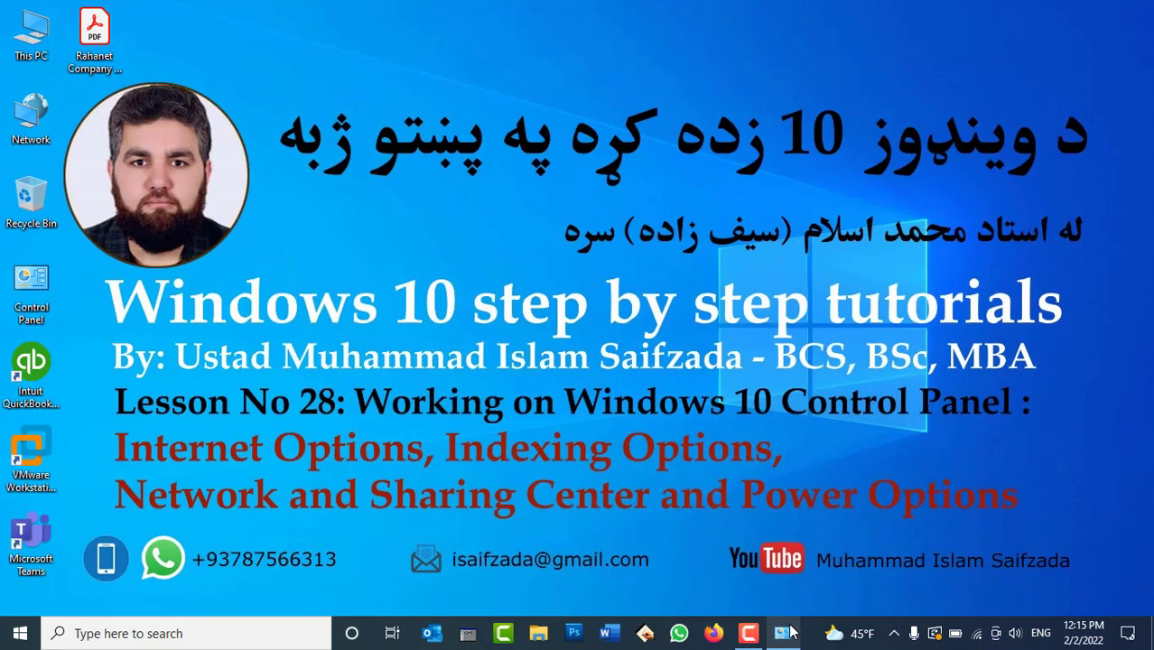
right_click(451, 219)
left_click(483, 268)
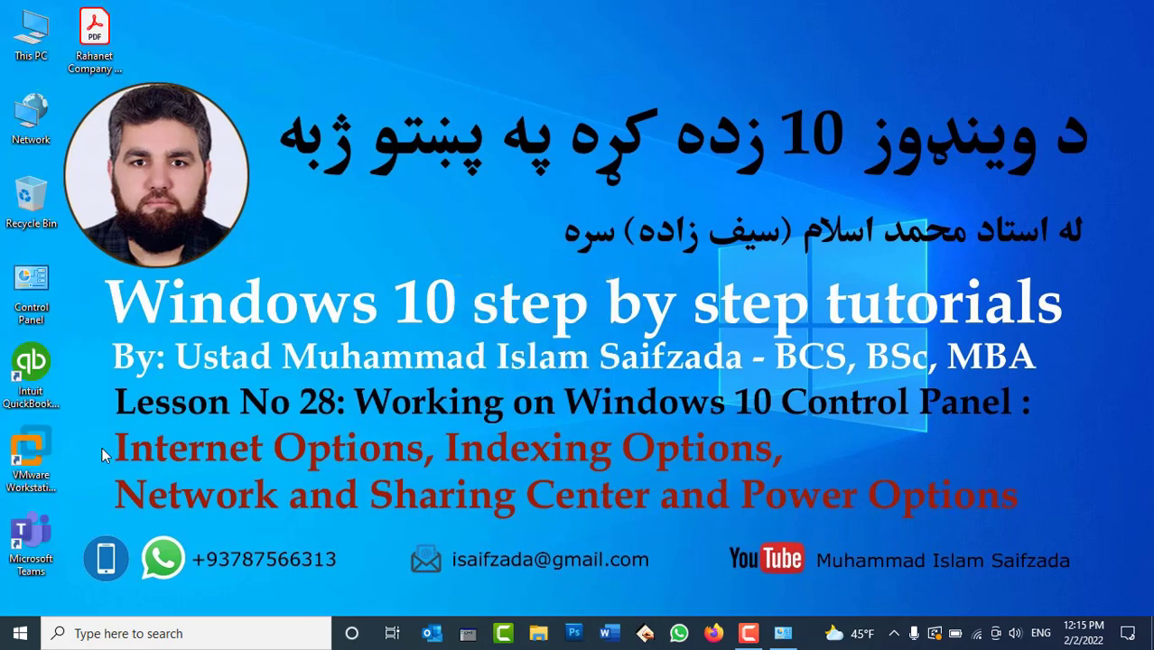
left_click(126, 619)
type("internet")
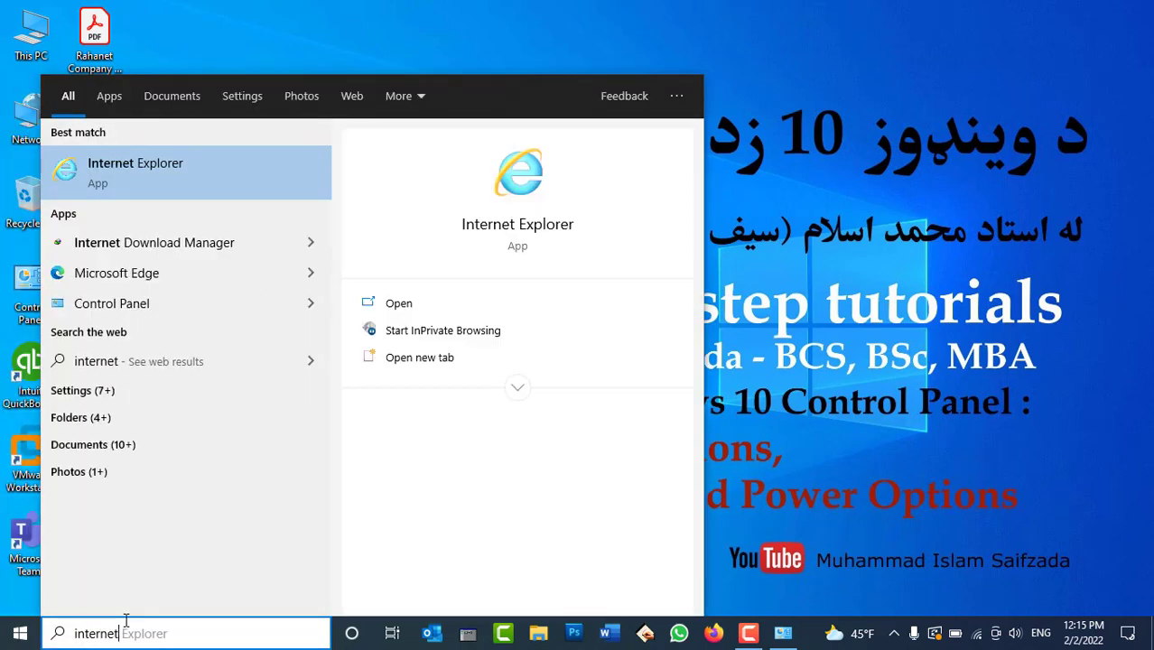
key("Return")
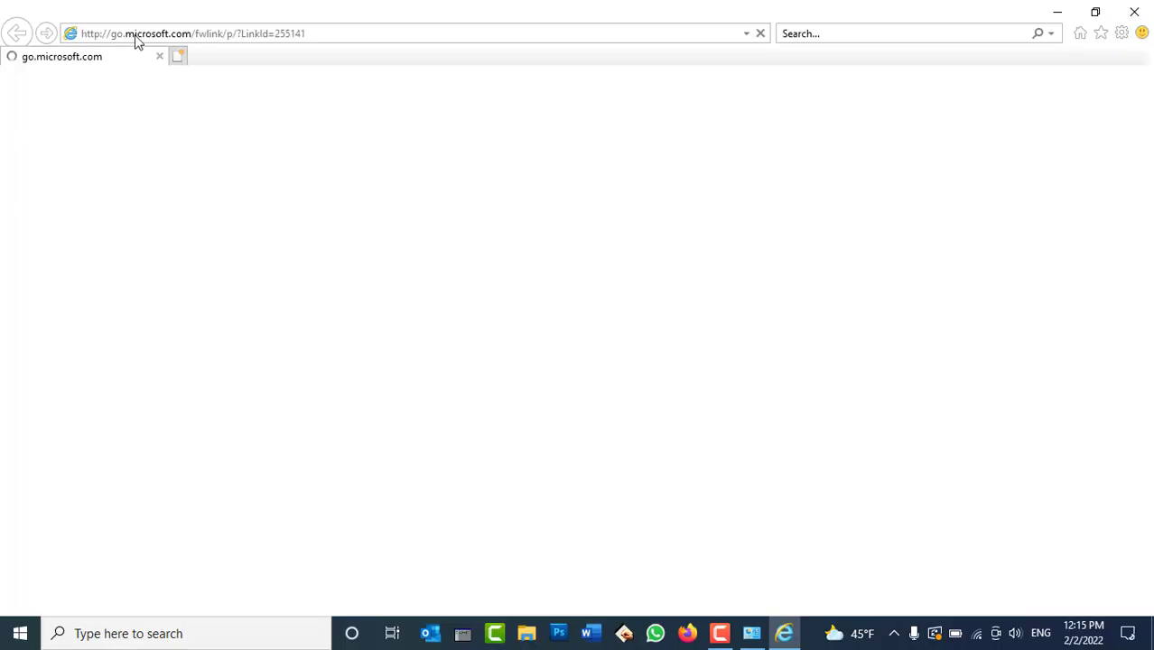
left_click(1136, 11)
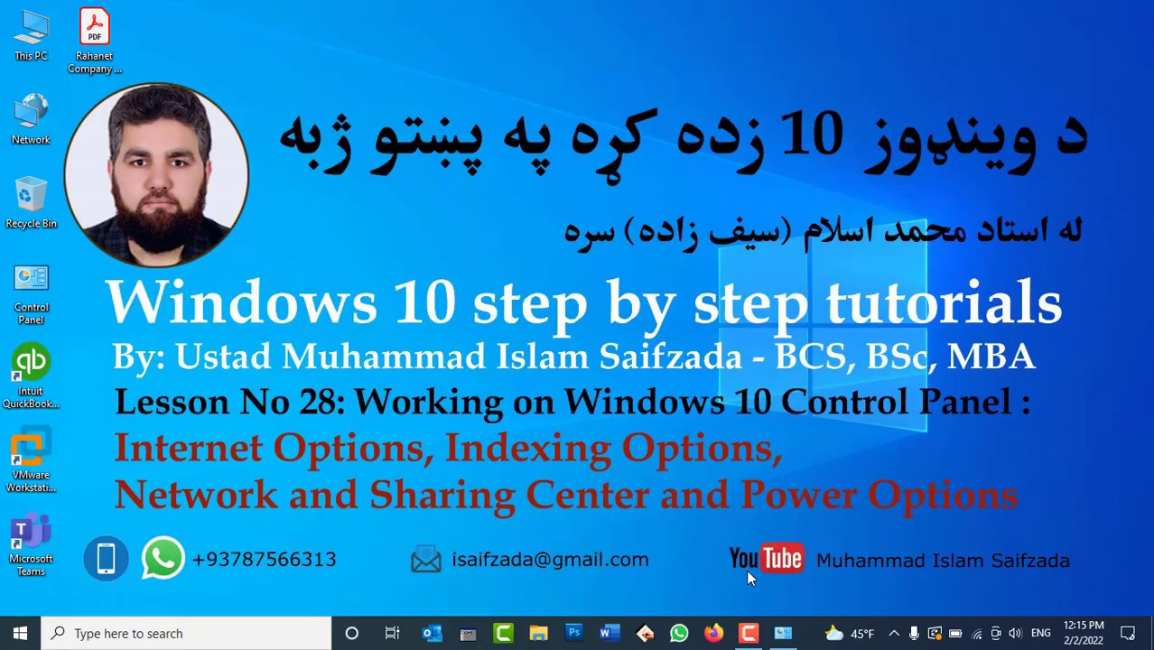
left_click(793, 638)
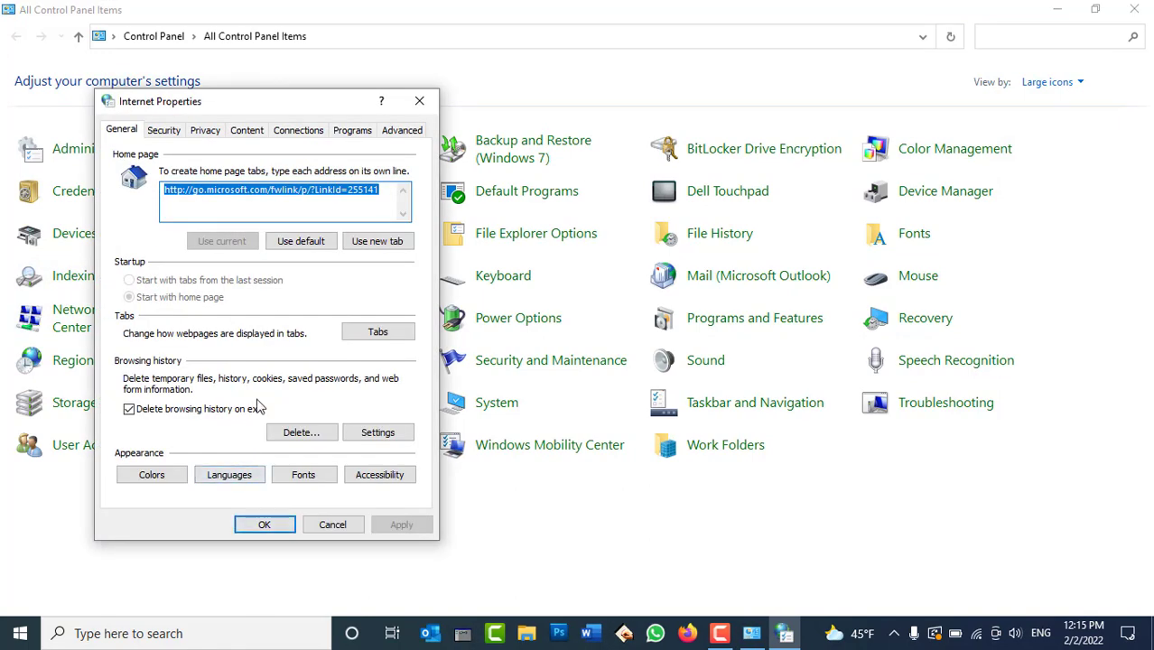
type("ww")
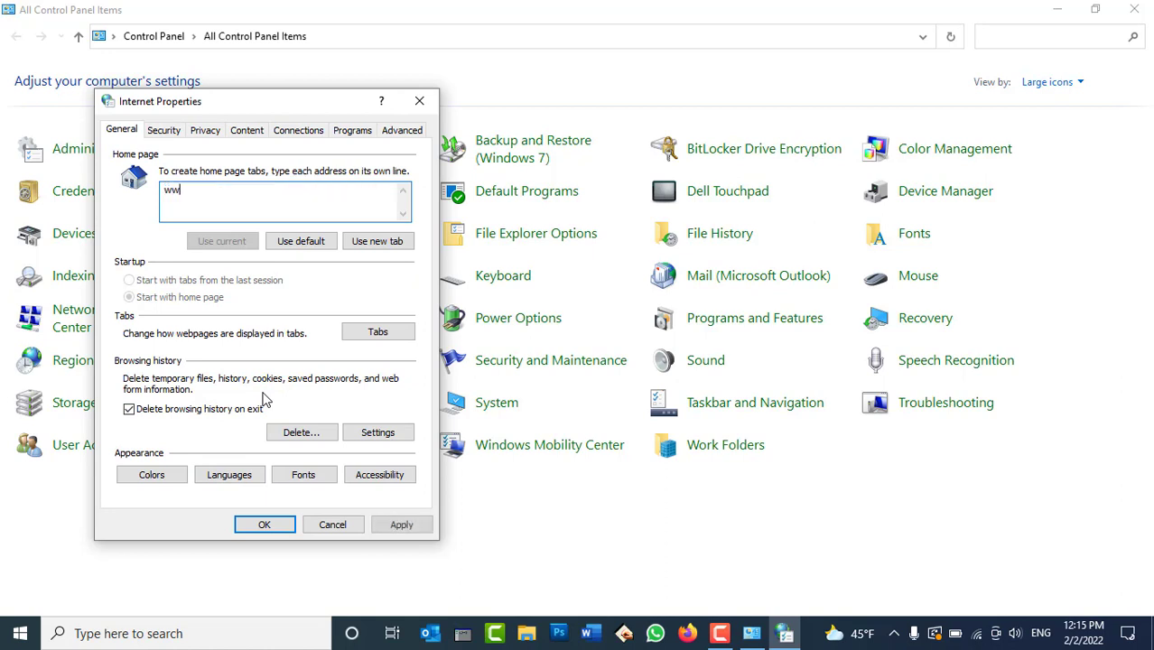
type("w.google.com")
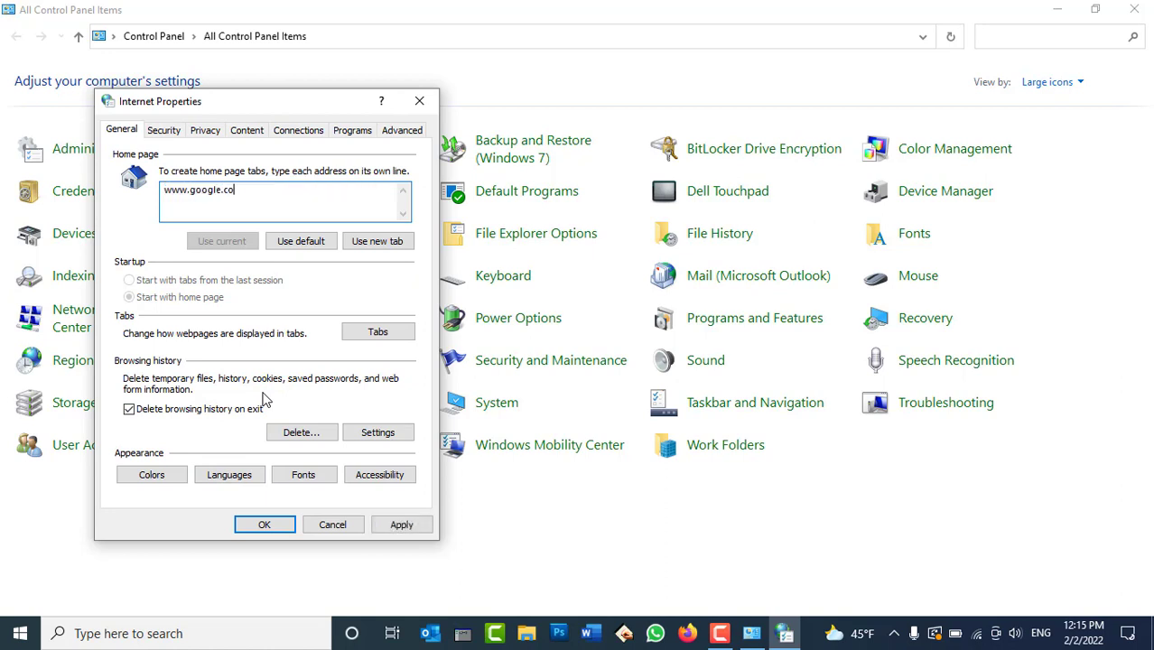
left_click(399, 527)
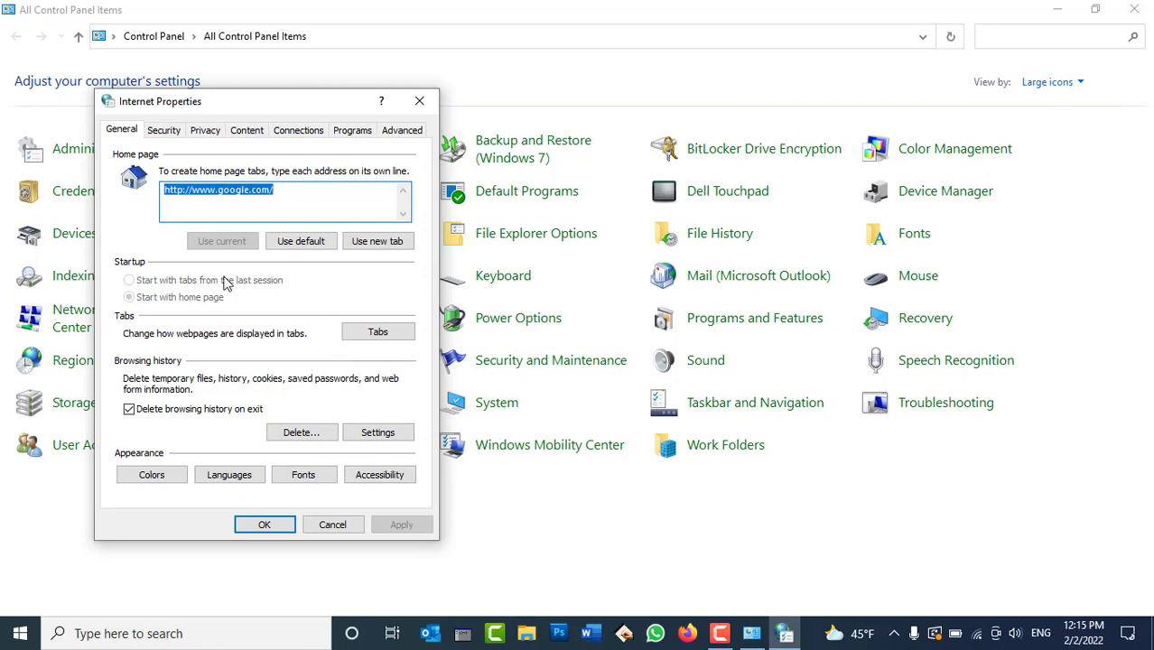
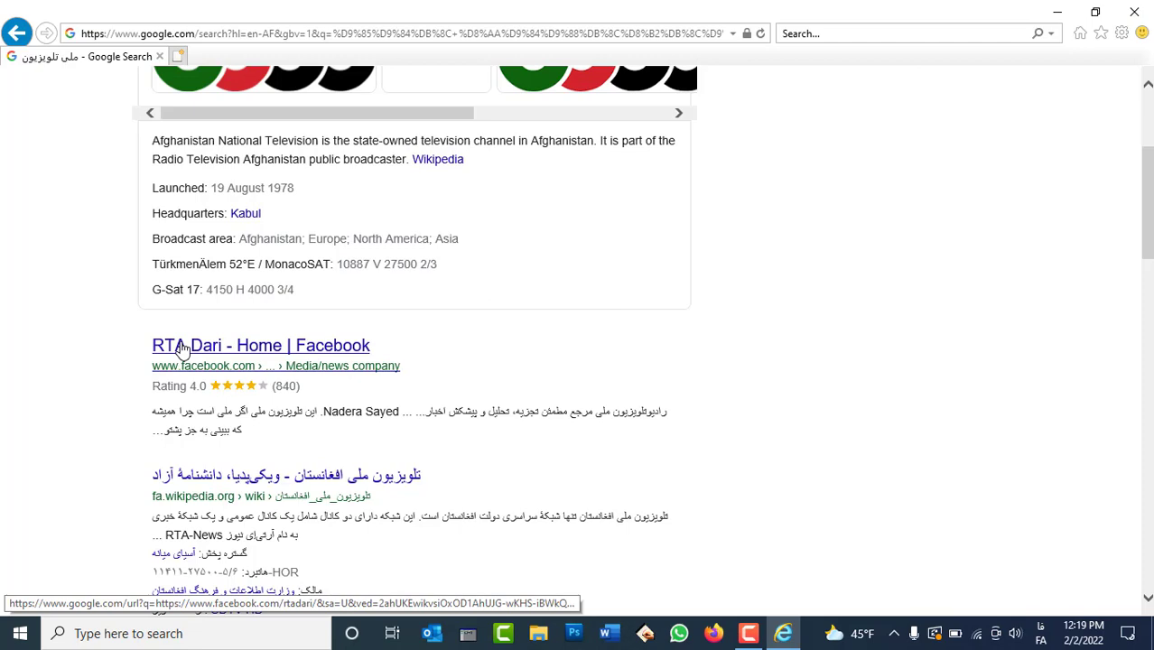
Step: Visit the RTA Dari Facebook page from the search results, go back, and view the visited sites in the browsing history
left_click(180, 347)
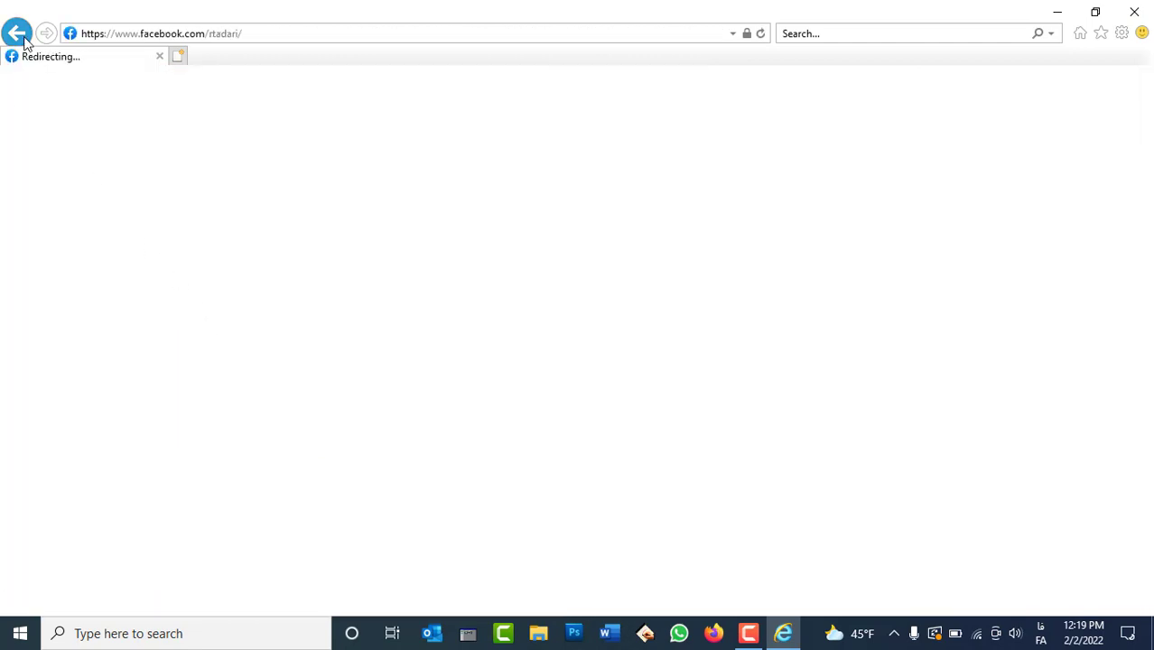
left_click(15, 29)
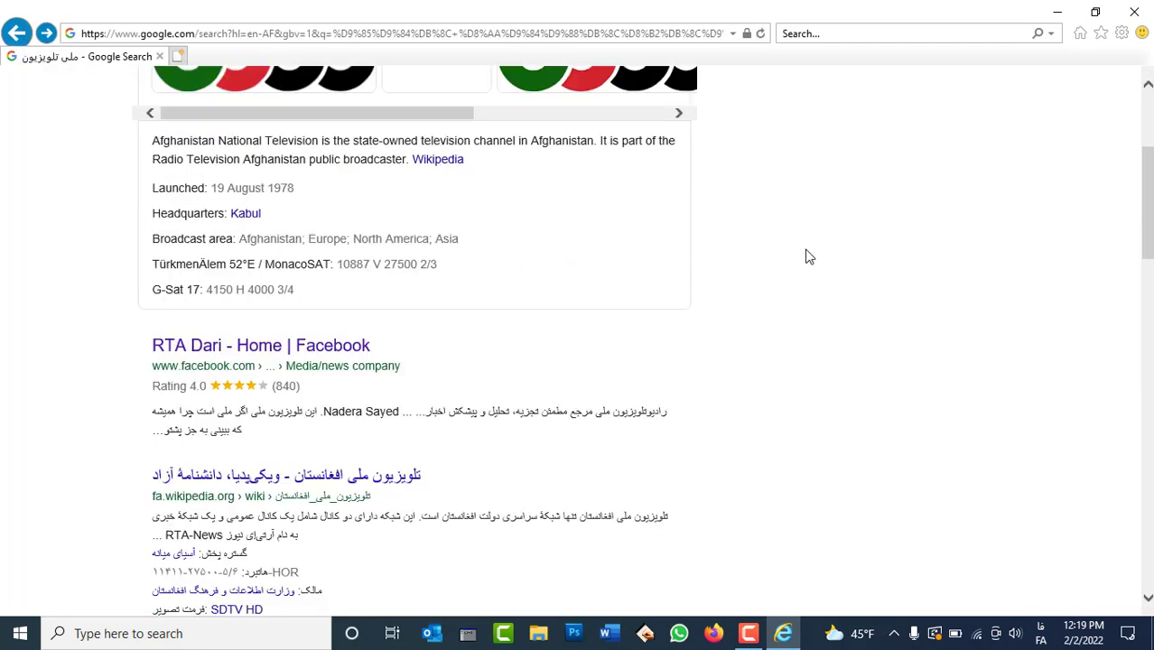
key("ctrl+h")
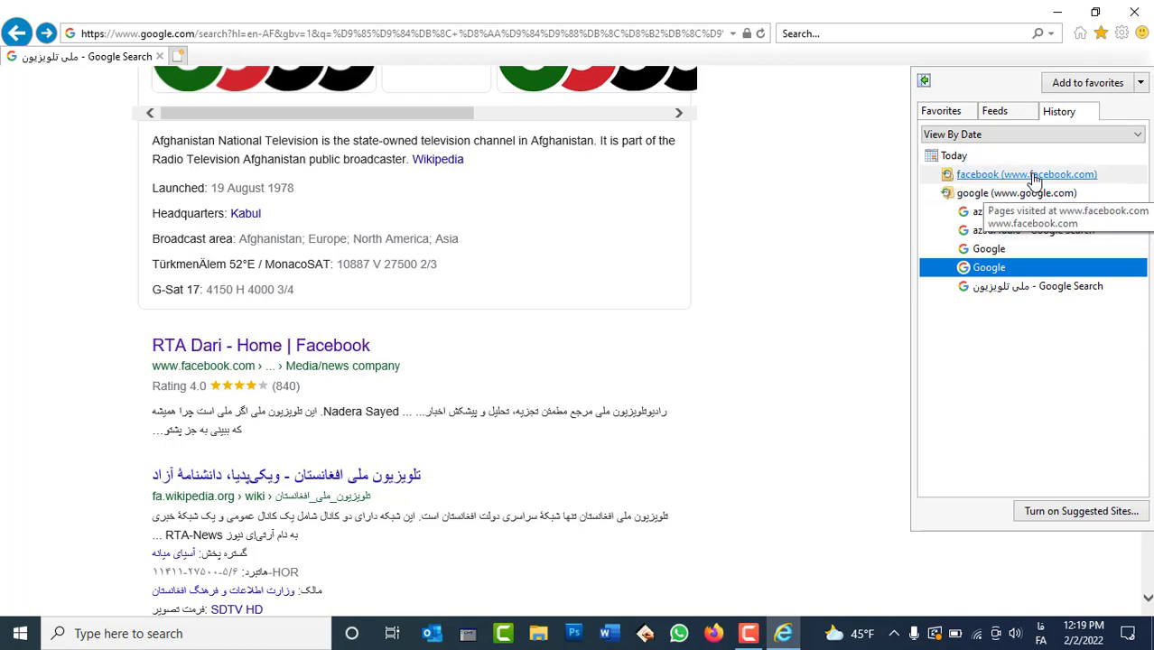
left_click(1101, 33)
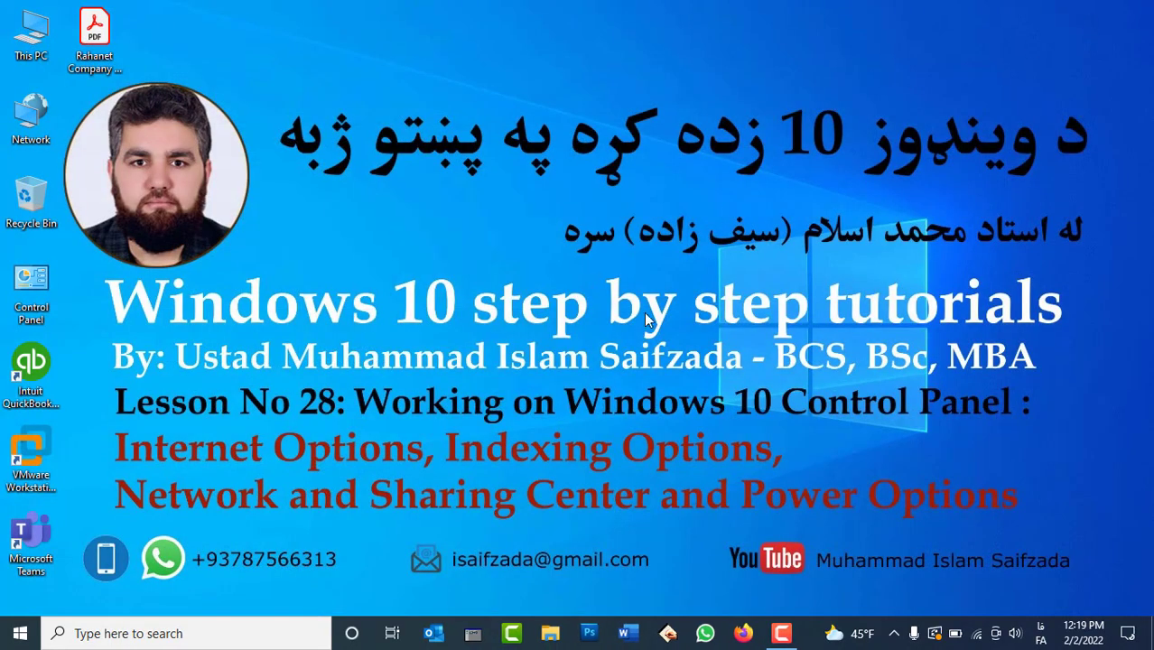
Step: Launch Internet Explorer from the Windows search and view today's entries in the browsing history
key("super")
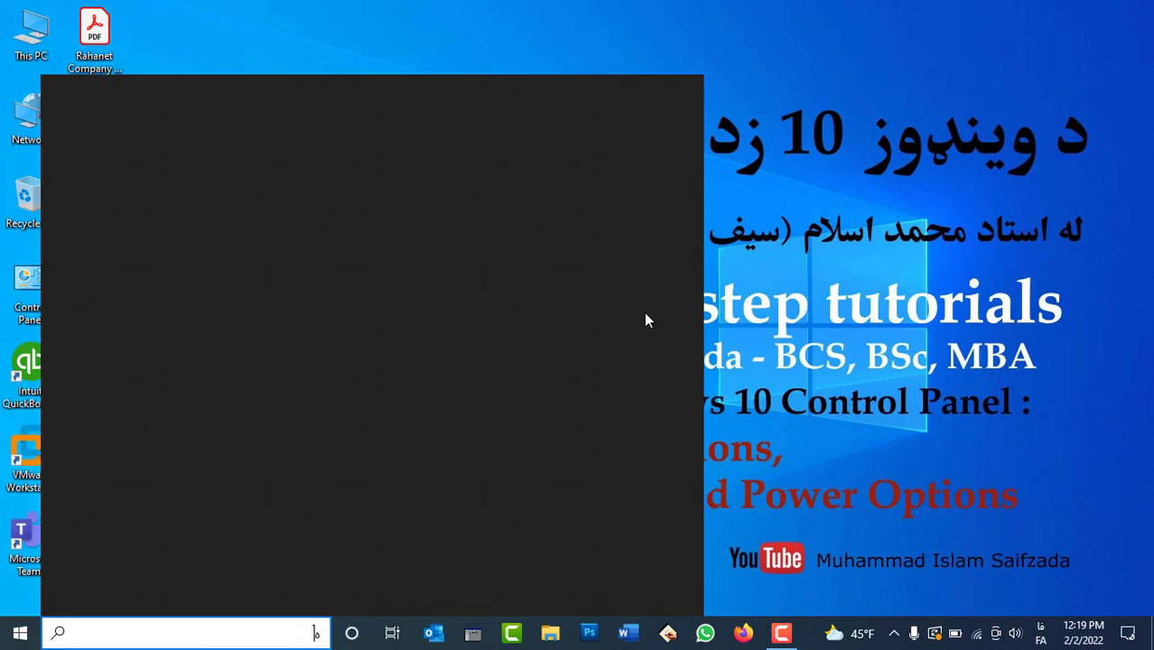
type("هدف")
key("BackSpace")
key("BackSpace")
key("BackSpace")
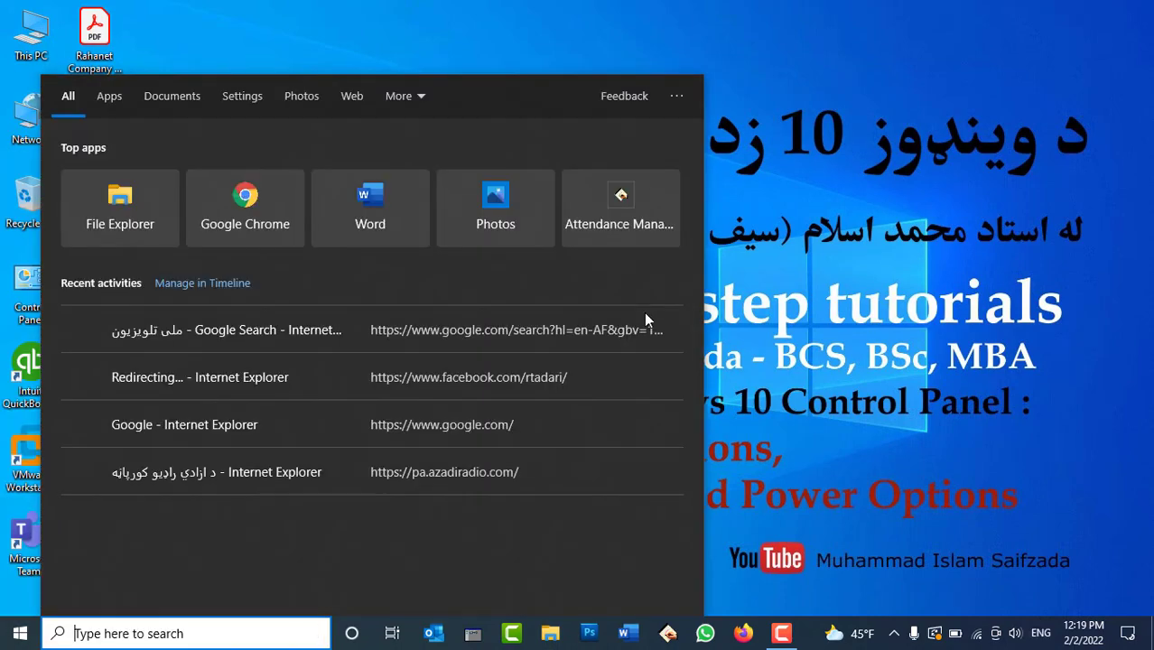
type("inter")
key("Escape")
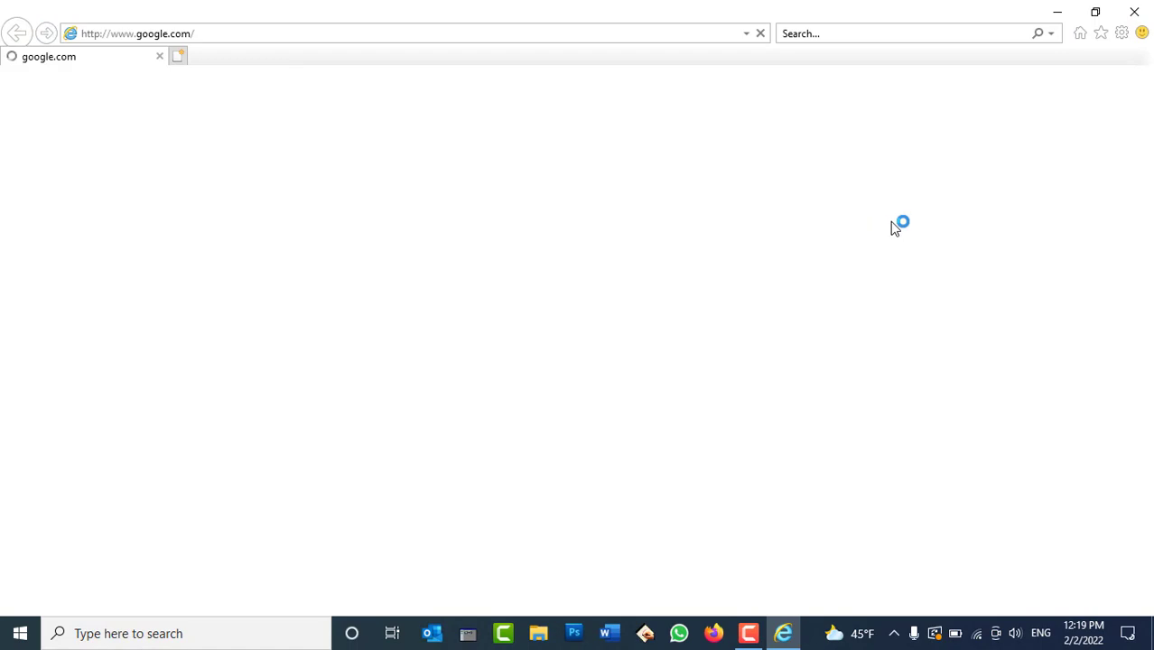
key("ctrl+h")
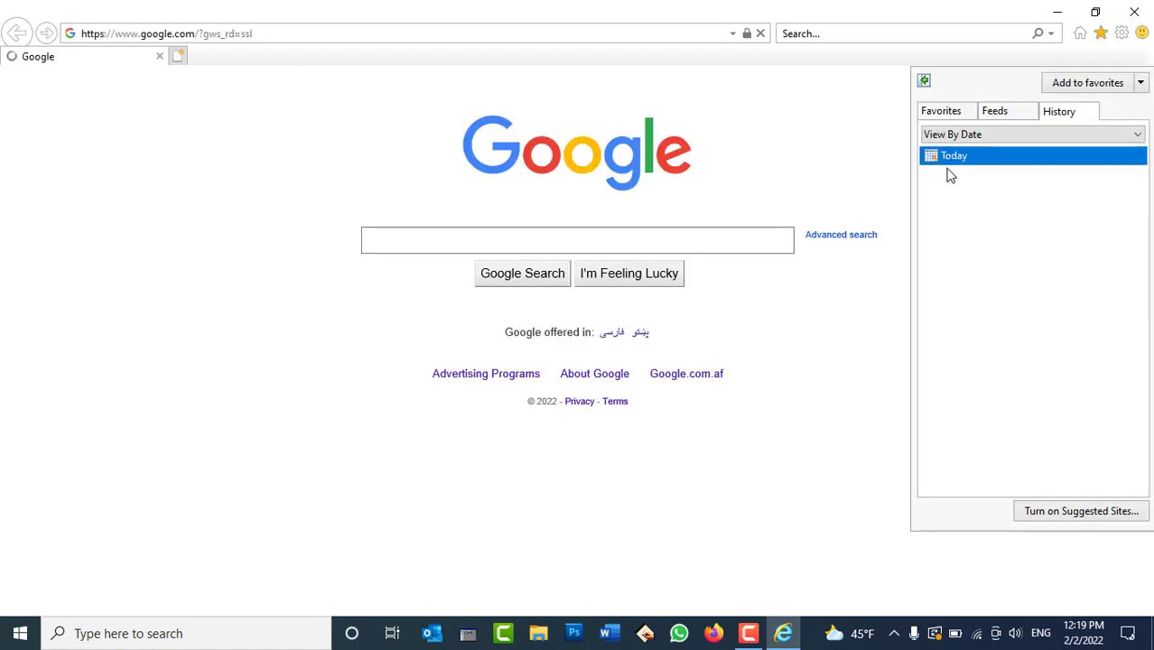
left_click(951, 158)
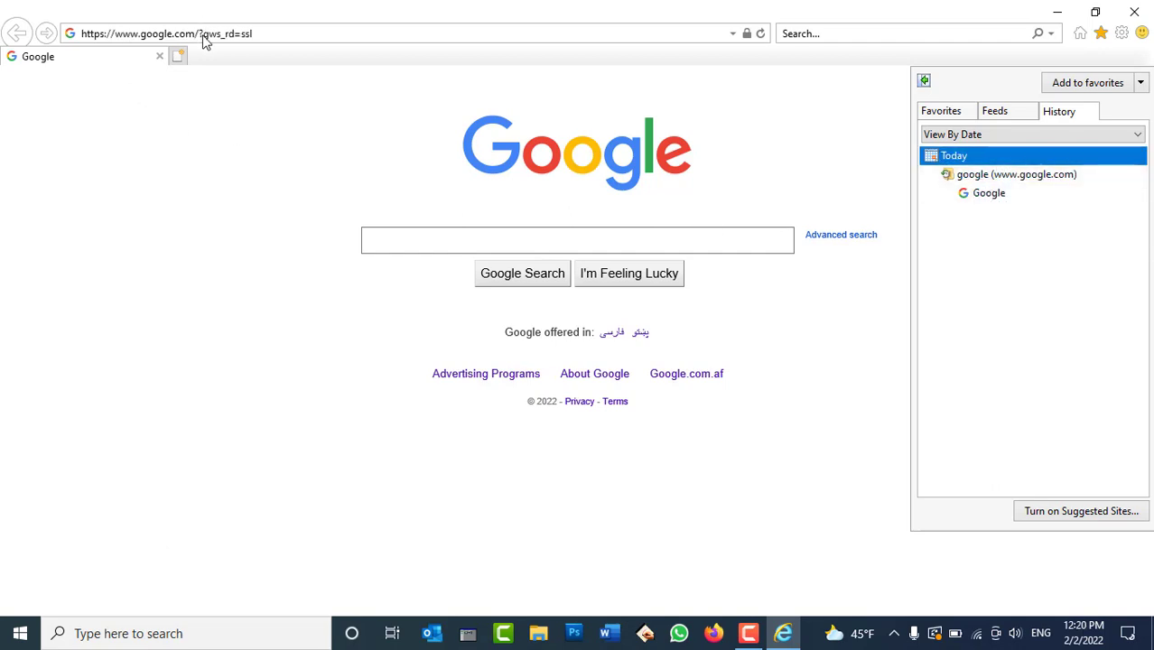
Step: Reopen Internet Options from Control Panel, turn off deleting browsing history on exit, and save the change
left_click(783, 633)
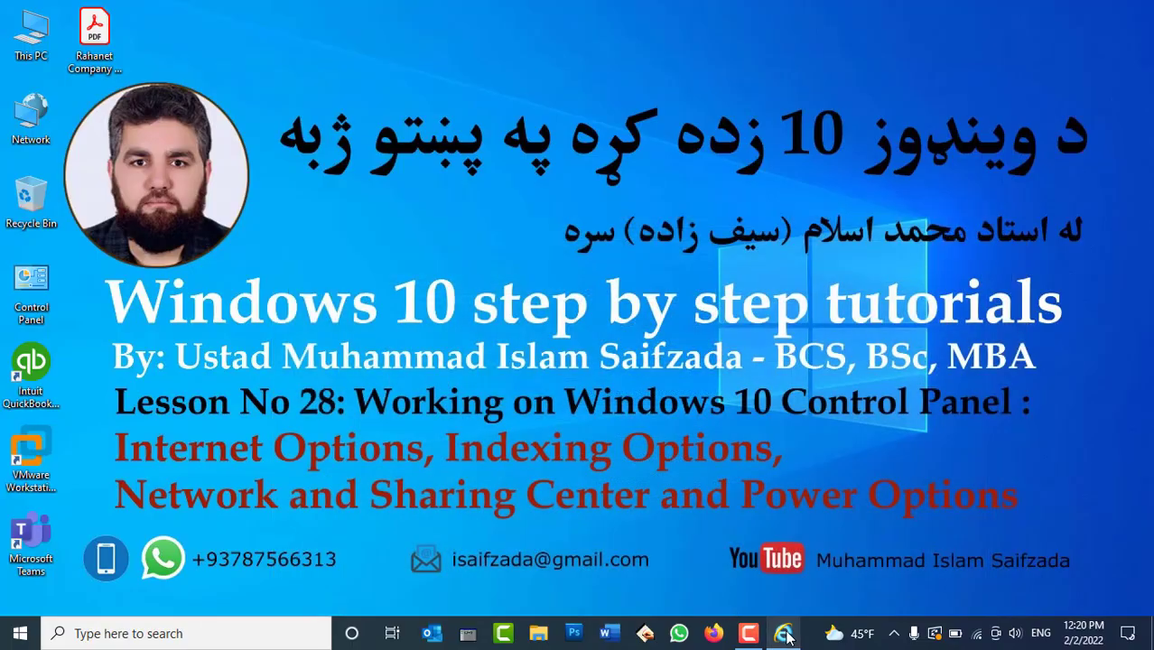
double_click(49, 281)
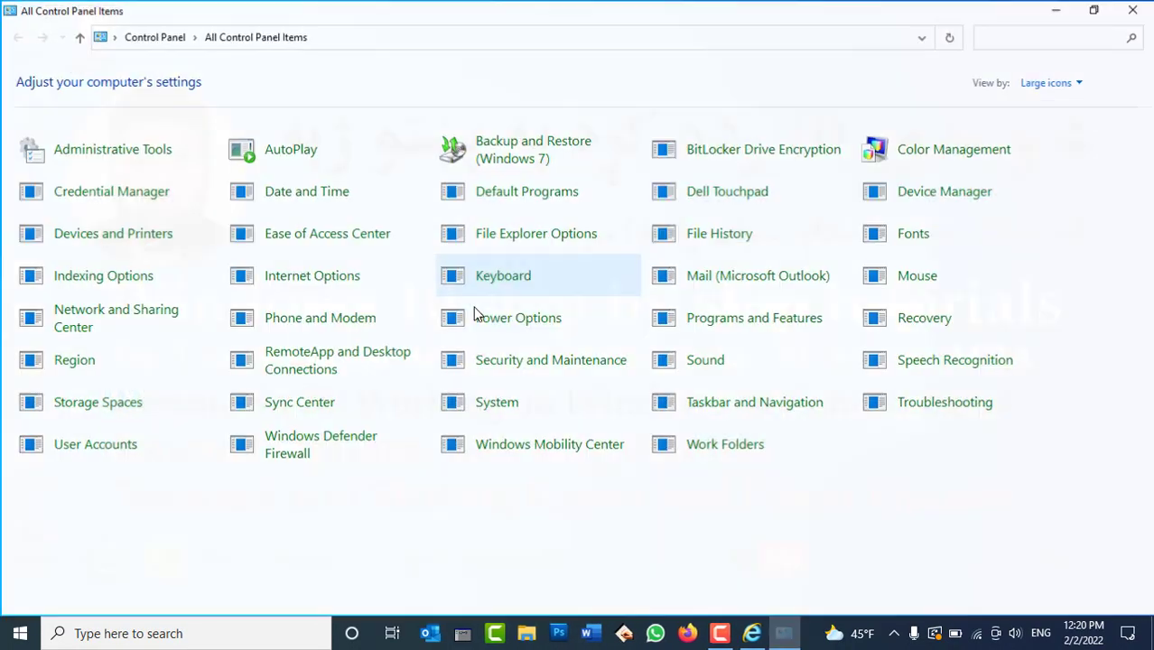
left_click(300, 287)
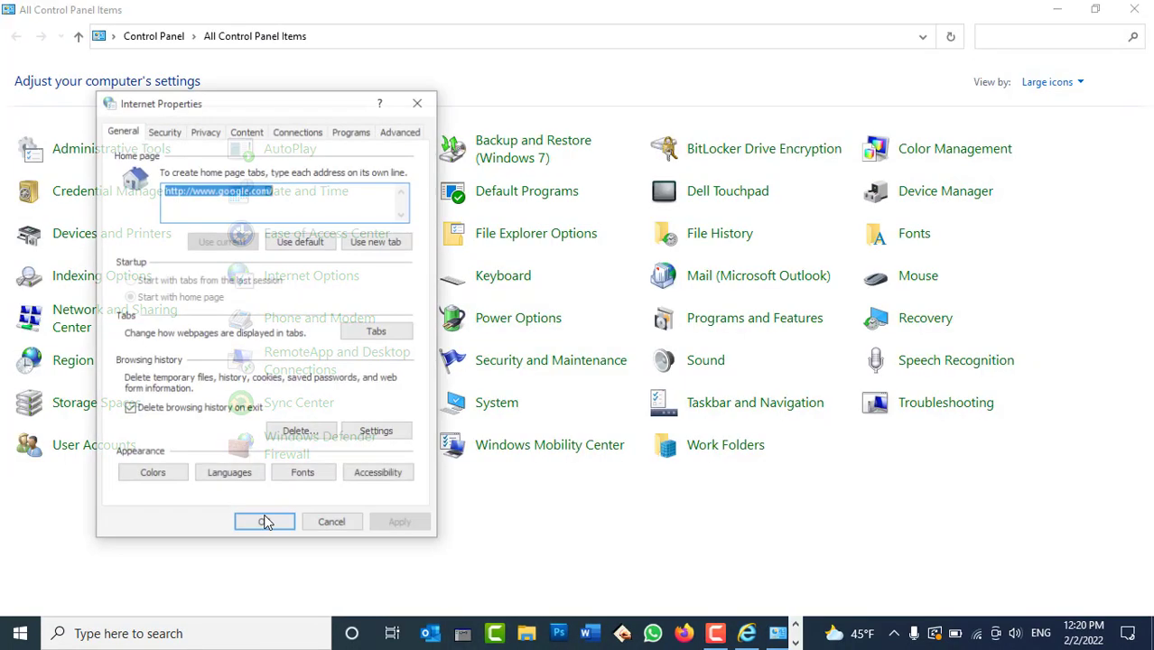
left_click(202, 409)
left_click(406, 525)
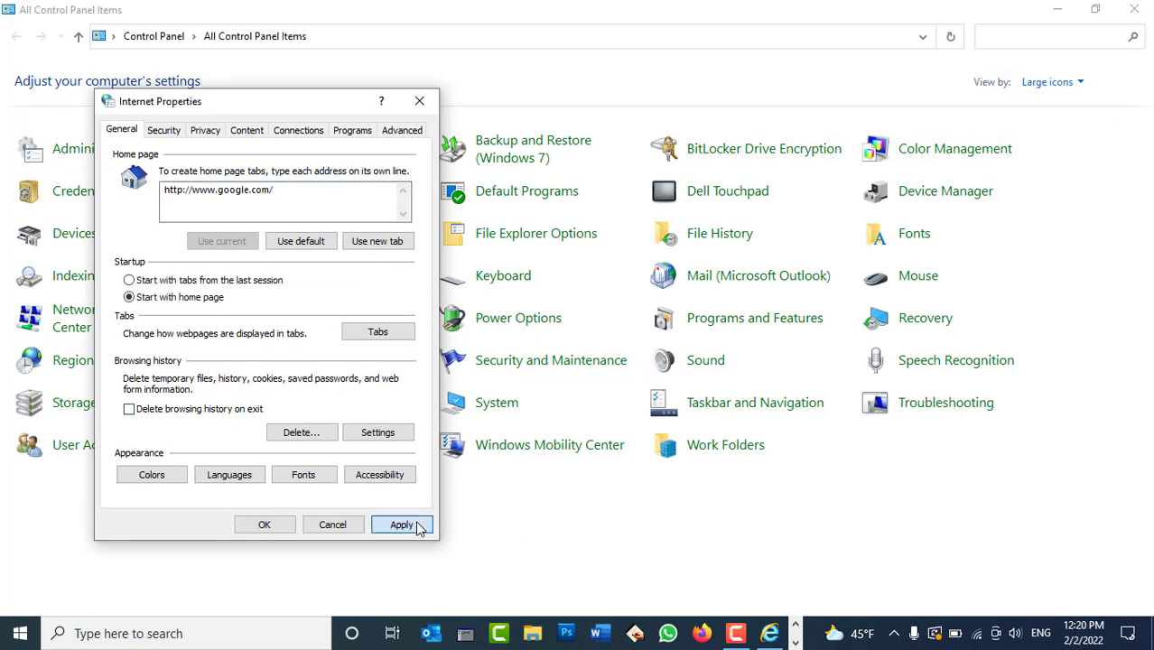
left_click(264, 525)
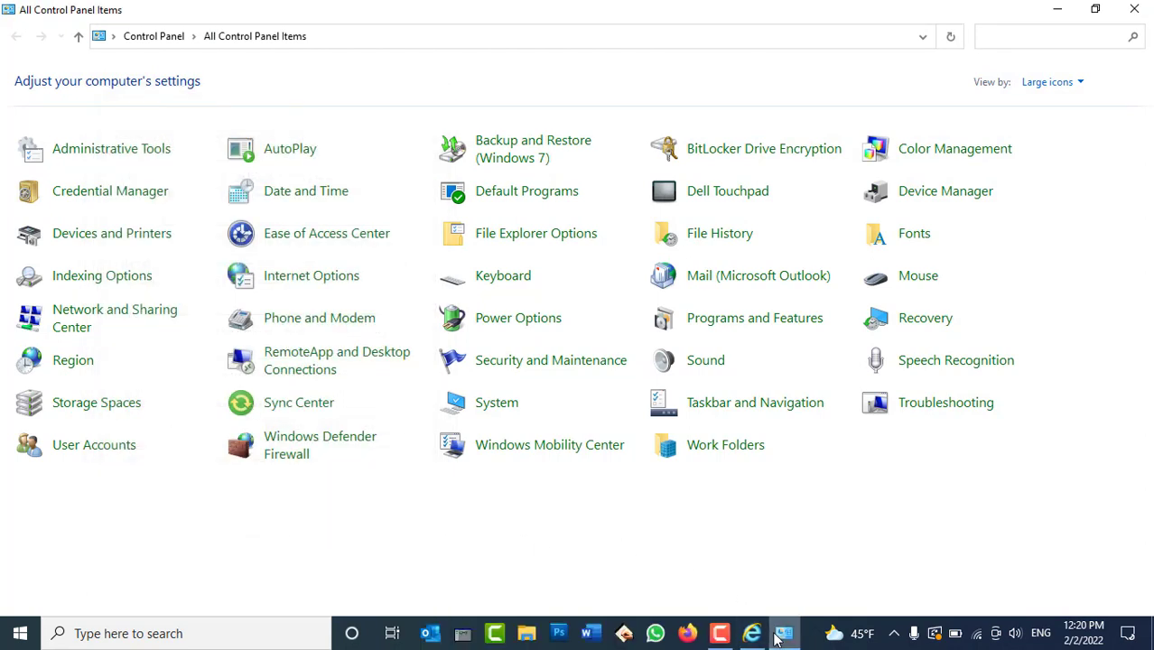
Step: Switch to Internet Explorer, search Google for "azadi radi" and open the pa.azadiradio.com result
left_click(749, 634)
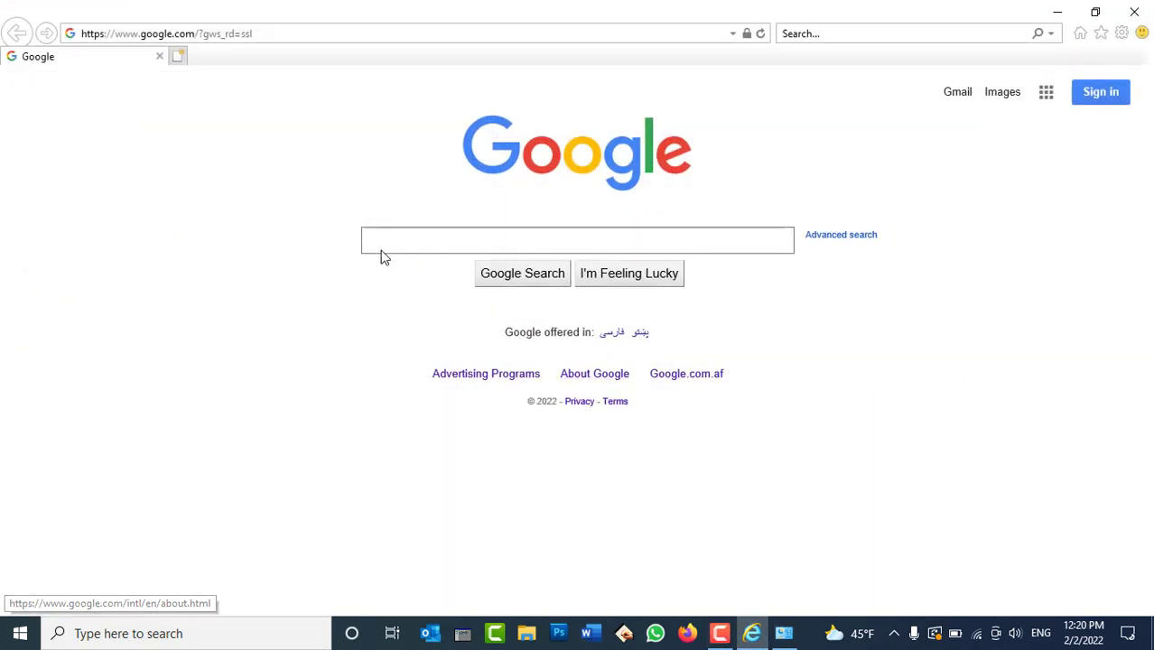
type("azadi radi")
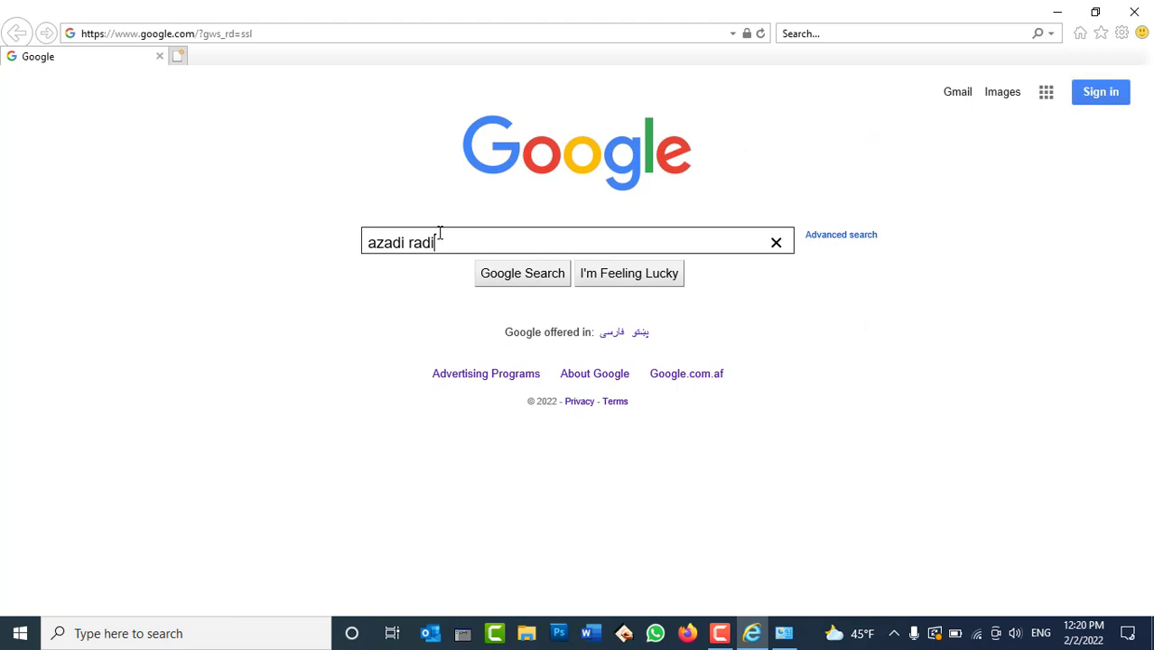
key("Return")
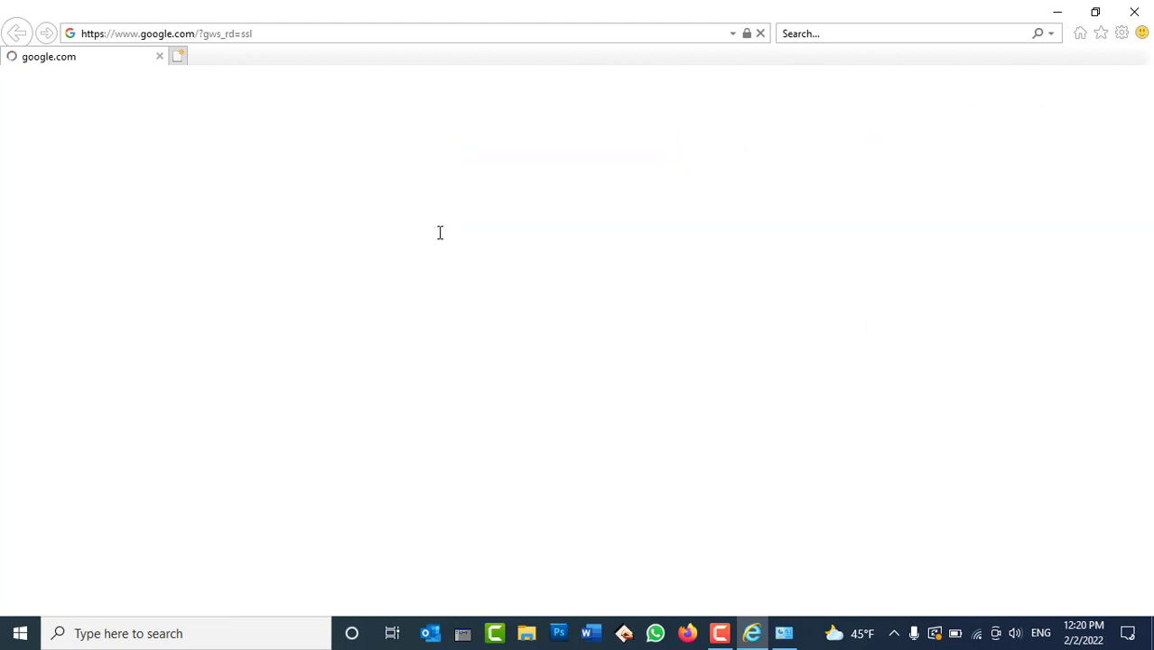
left_click(186, 275)
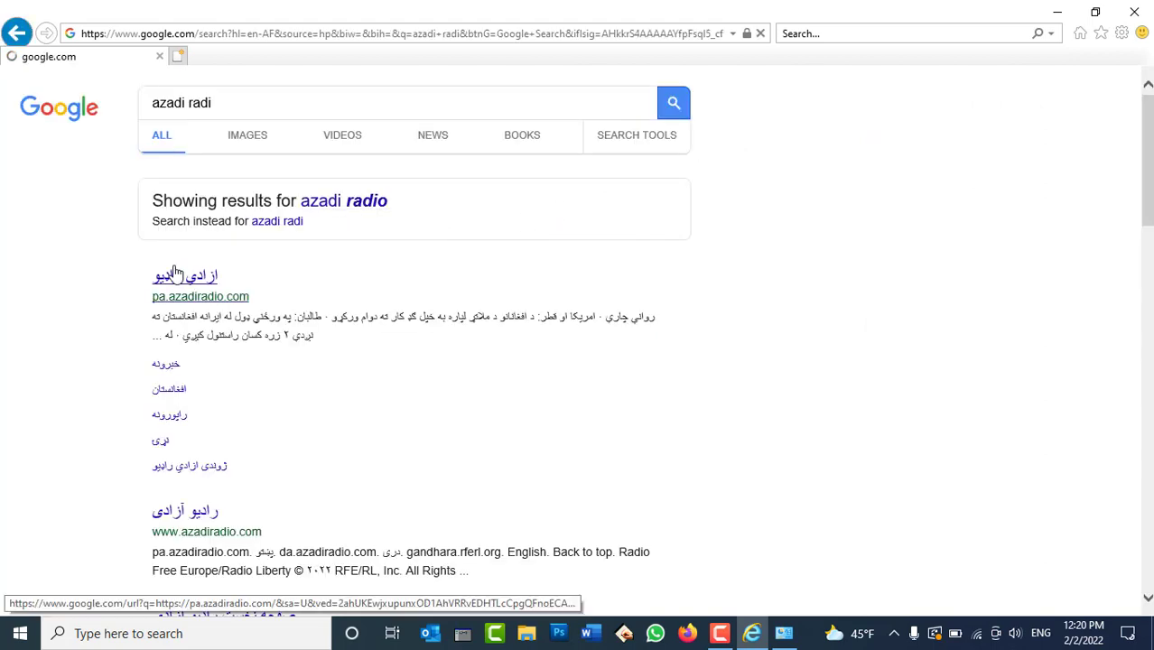
Step: Compare today's browsing history before and after closing and relaunching Internet Explorer
key("ctrl+h")
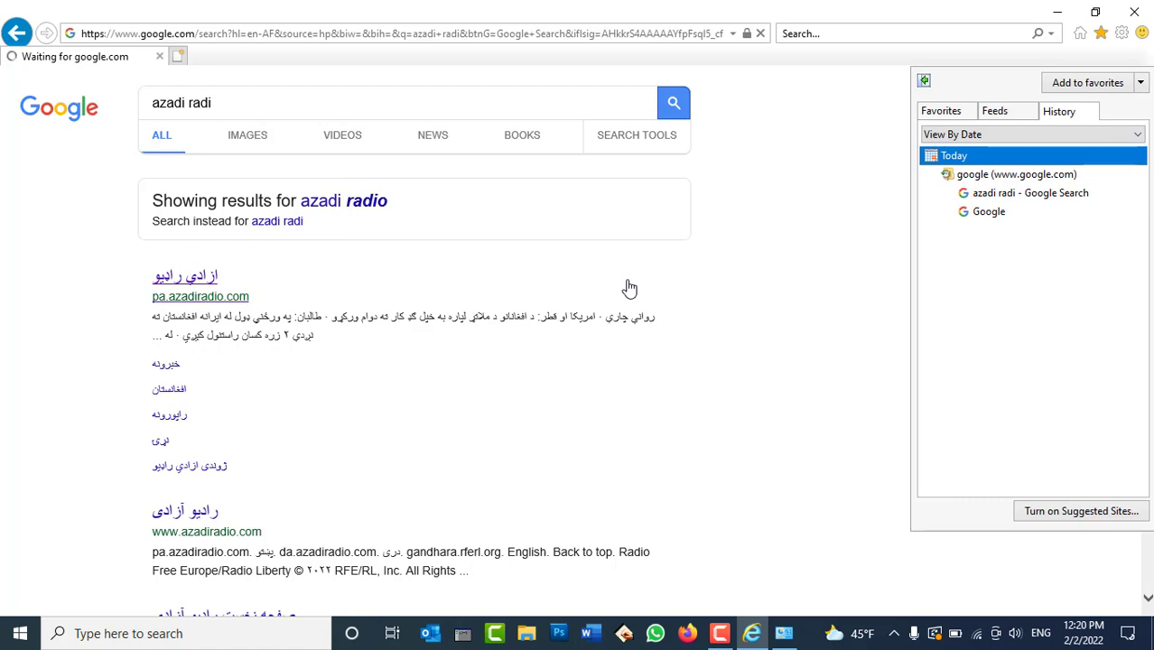
left_click(1134, 12)
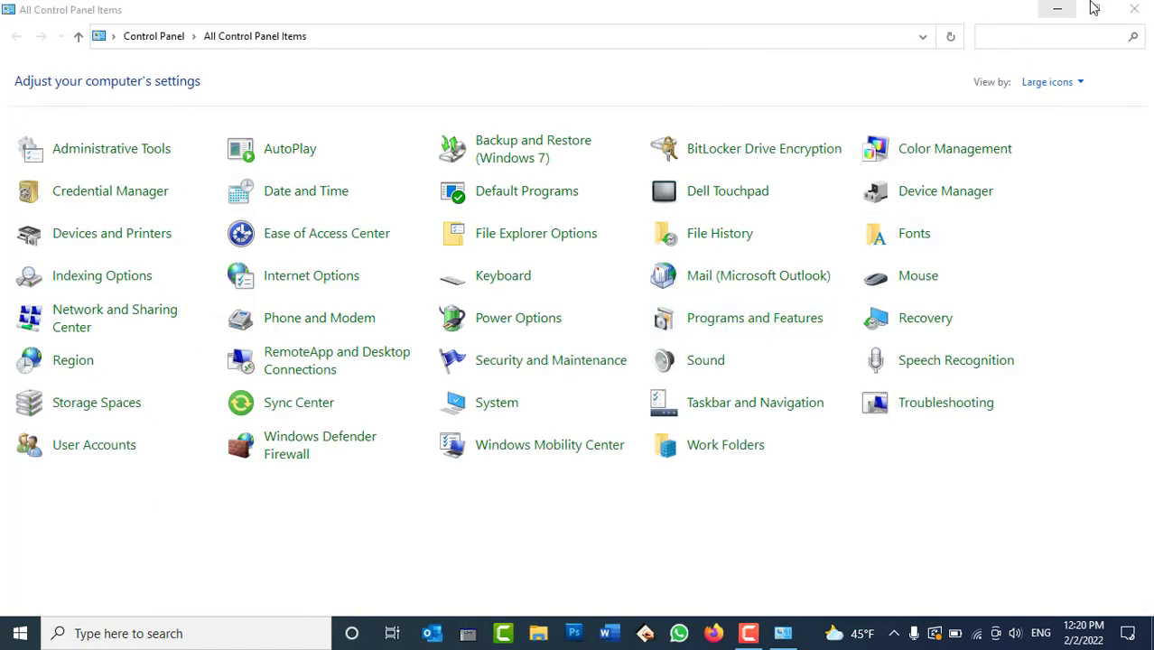
key("super")
type("internet")
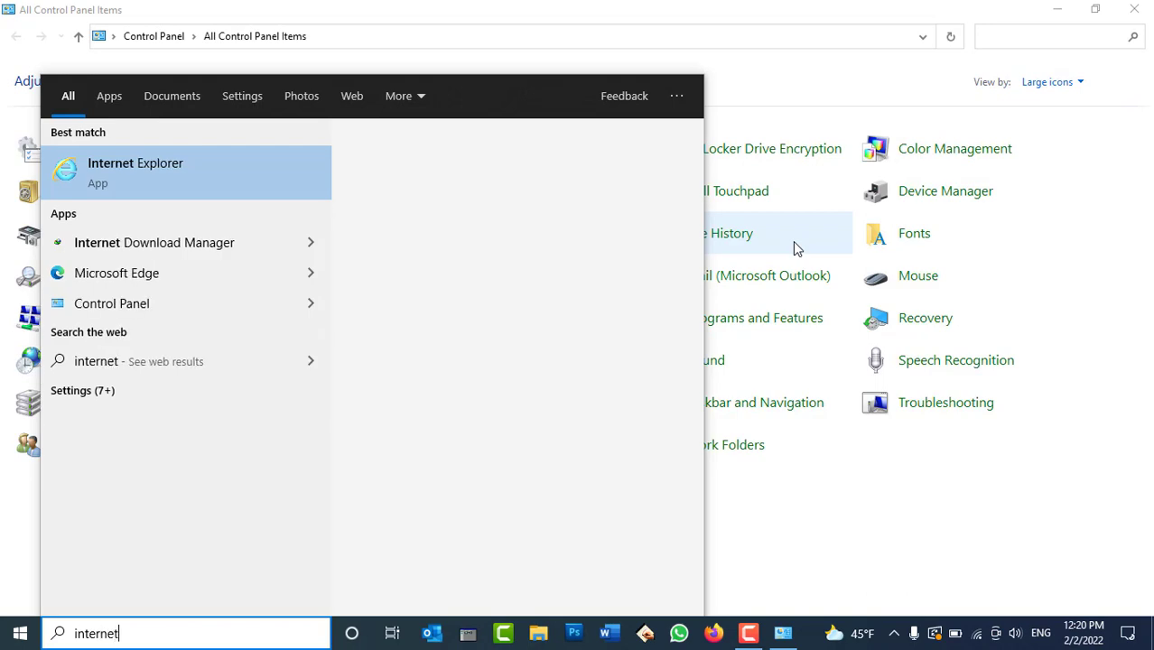
key("Return")
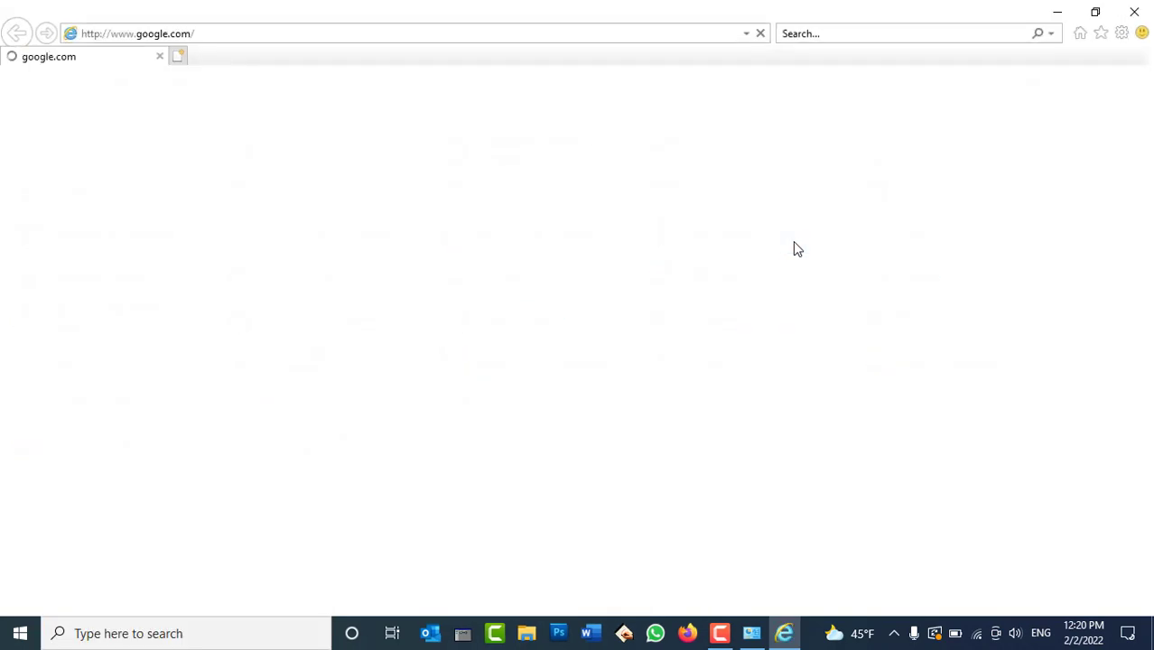
key("ctrl+h")
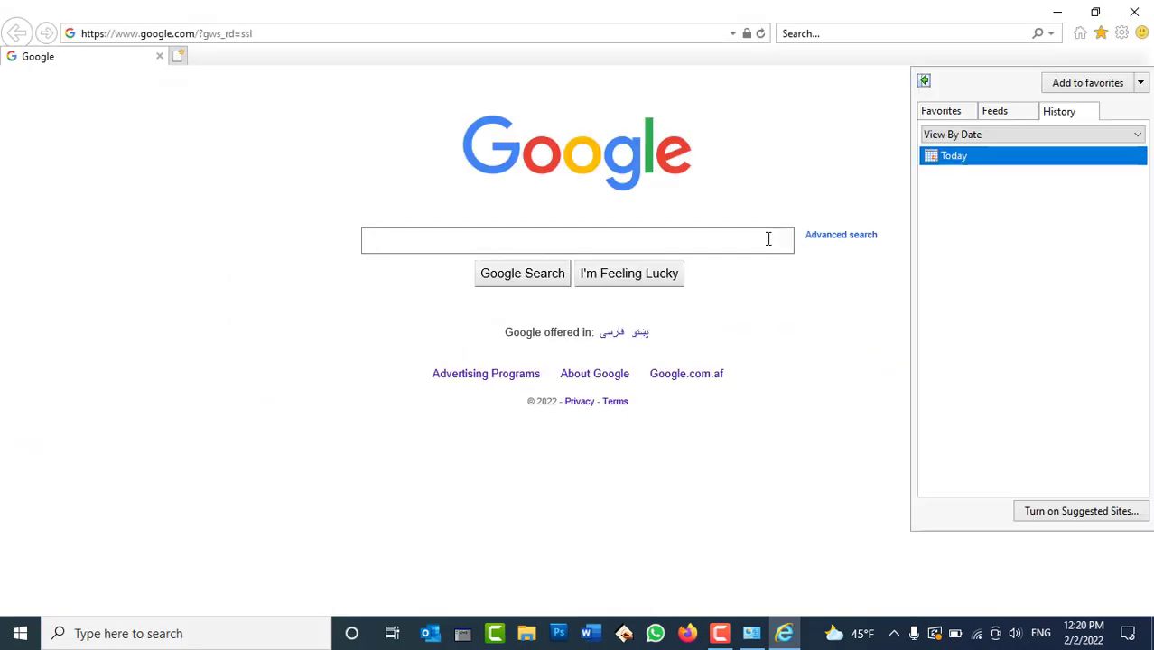
left_click(950, 159)
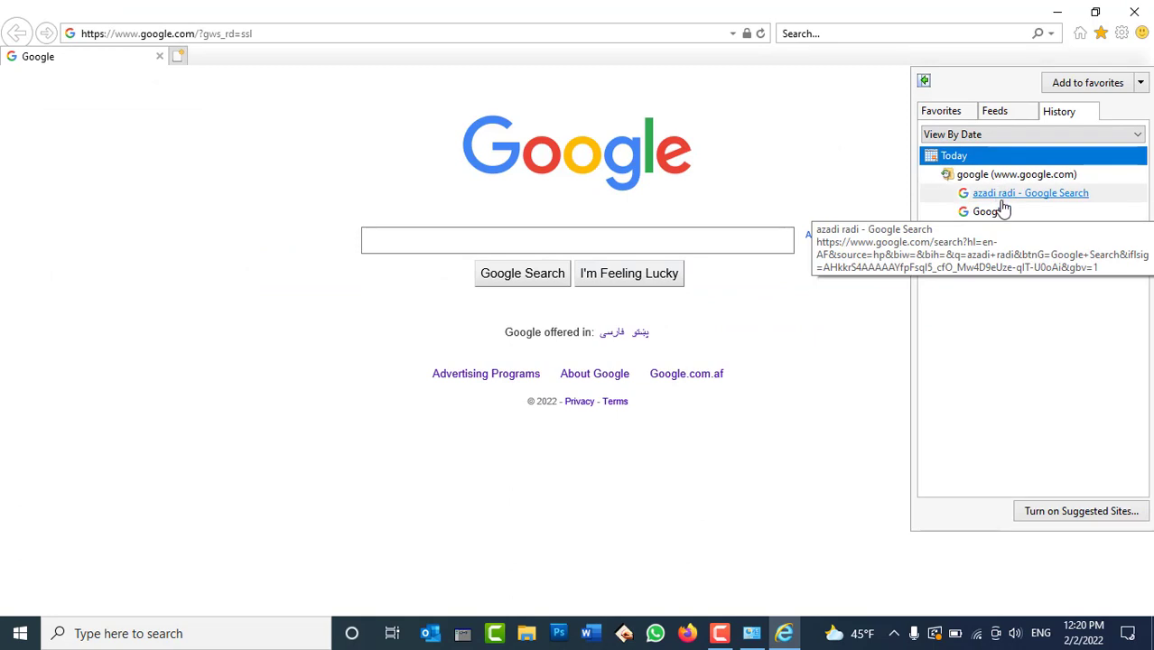
left_click(858, 142)
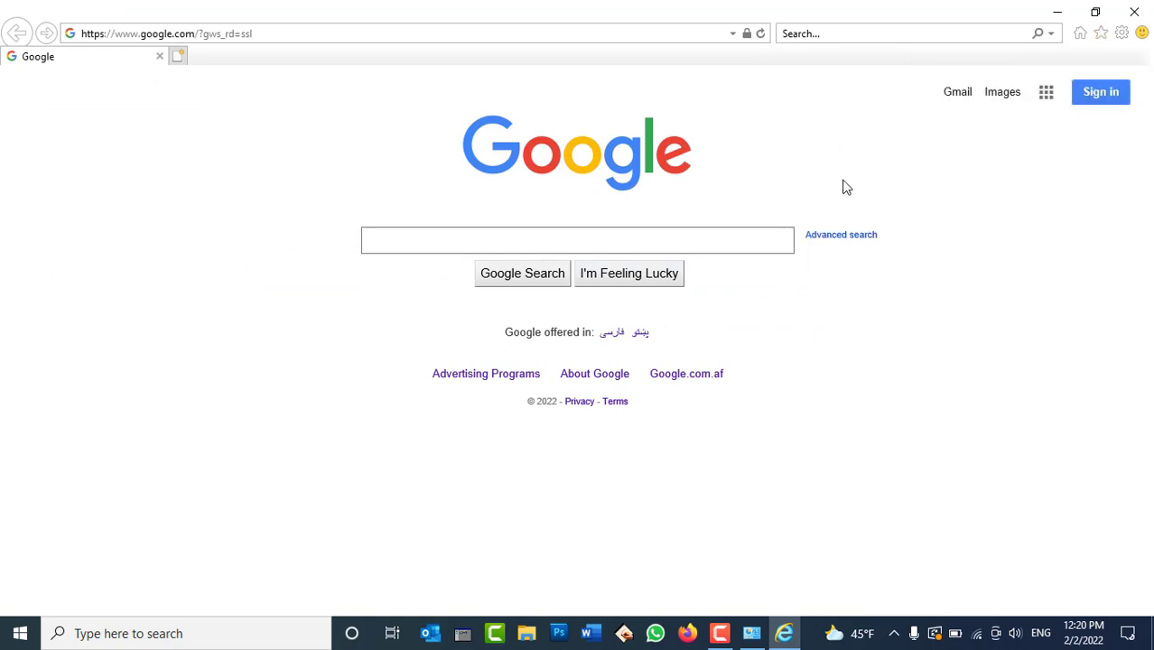
Step: Reopen Internet Options from Control Panel, delete the browsing history with all data categories selected, and save the settings
left_click(752, 633)
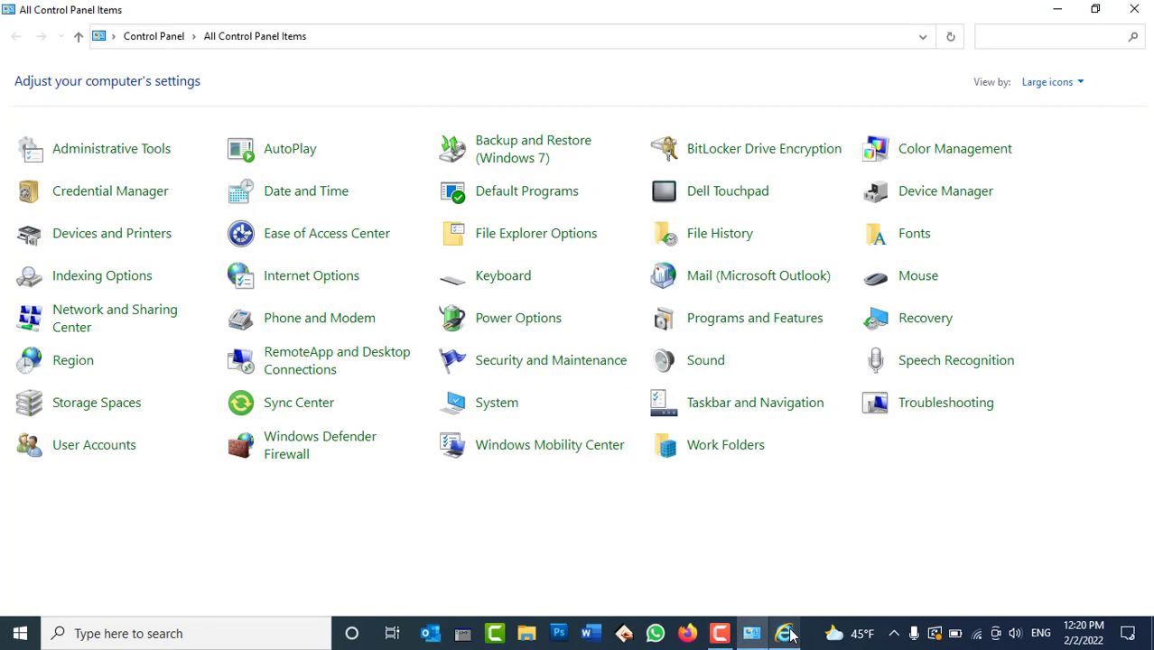
left_click(309, 276)
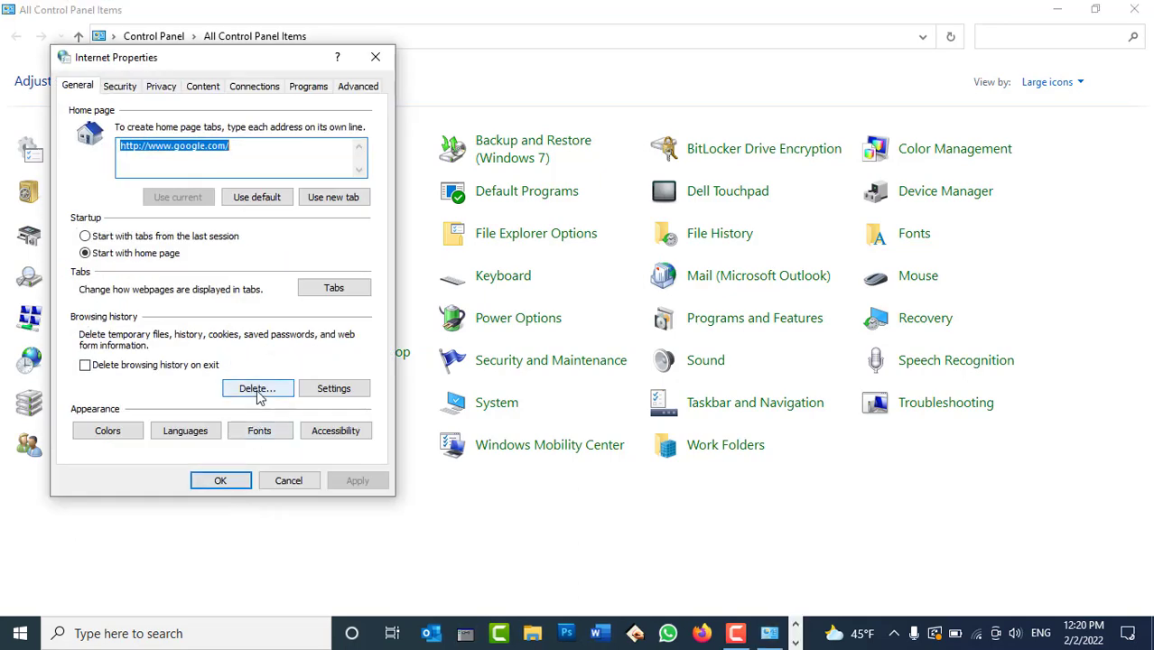
left_click(257, 390)
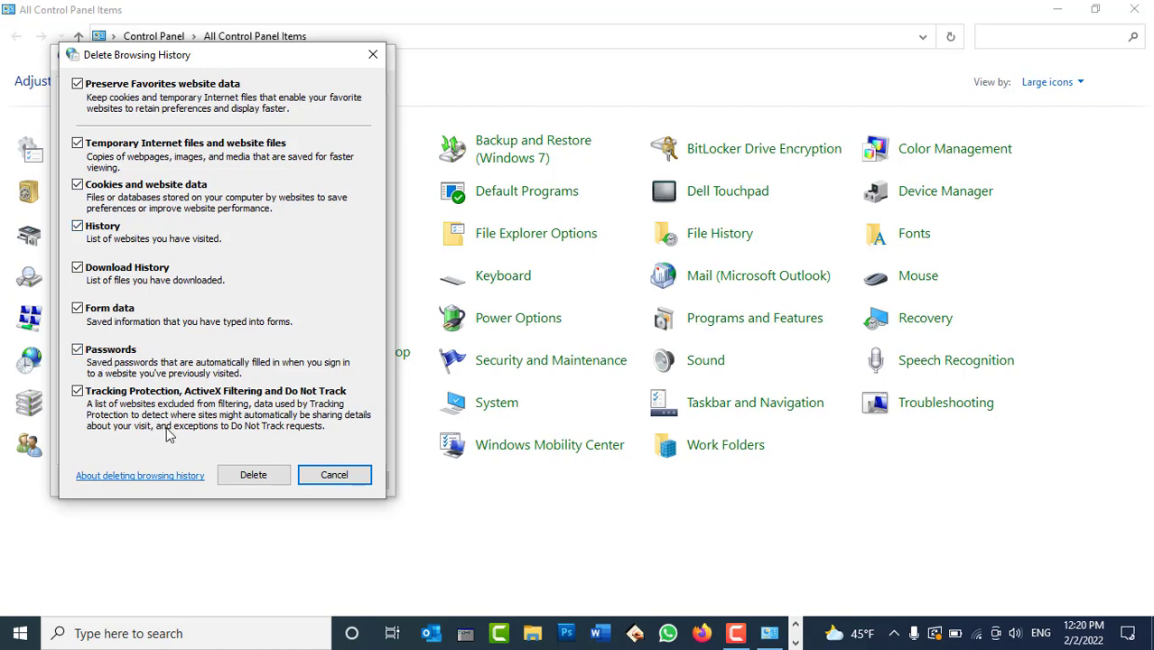
left_click(260, 479)
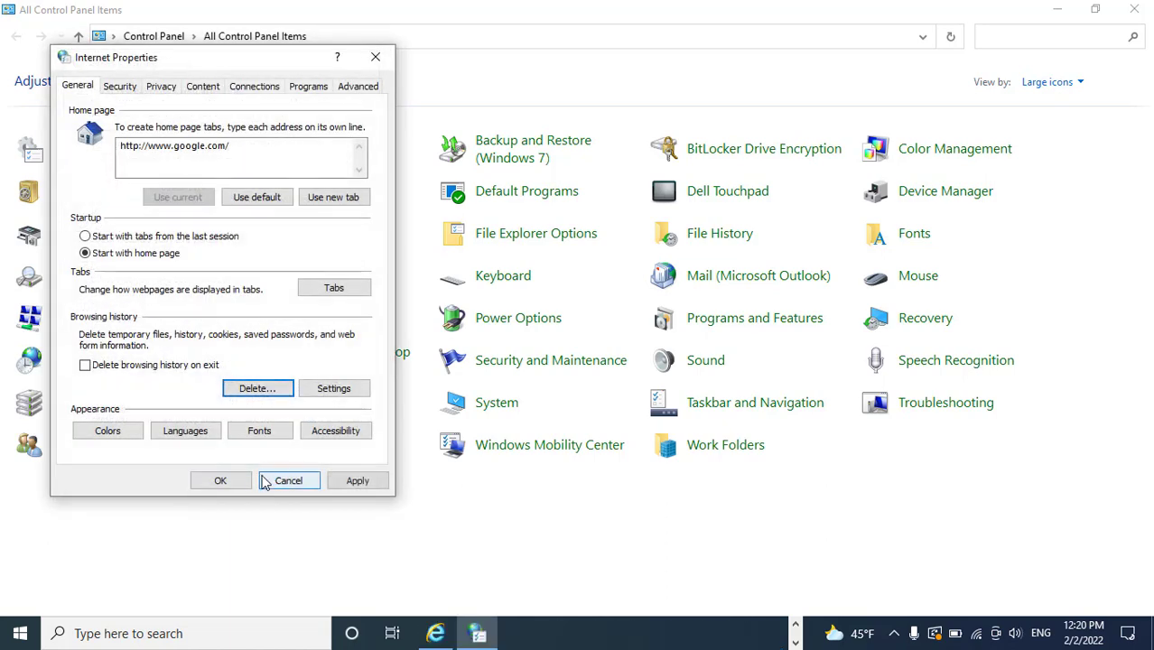
left_click(343, 482)
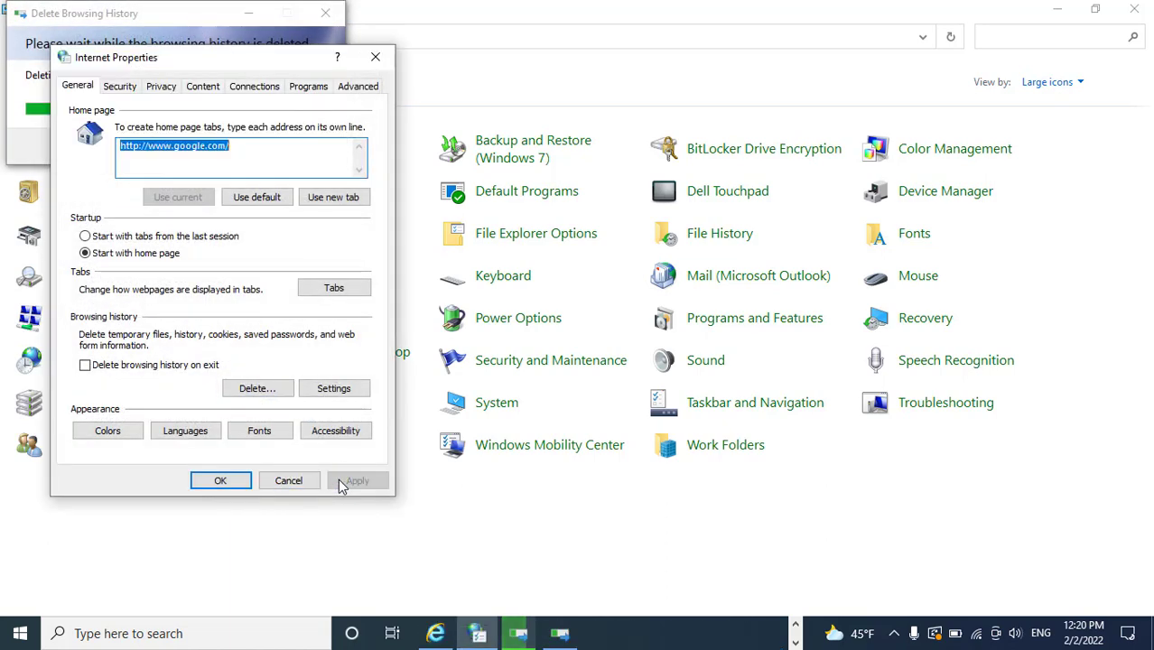
left_click(219, 483)
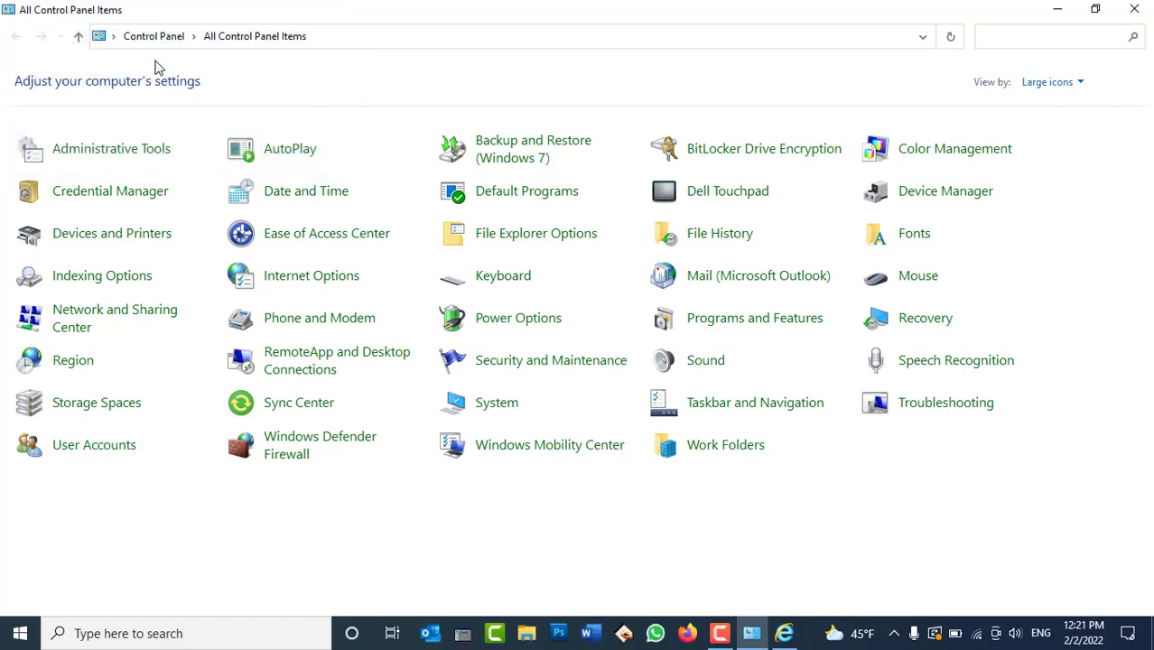
Step: Close Control Panel, switch to Internet Explorer, and reopen Internet Options to review the home page address
left_click(1134, 9)
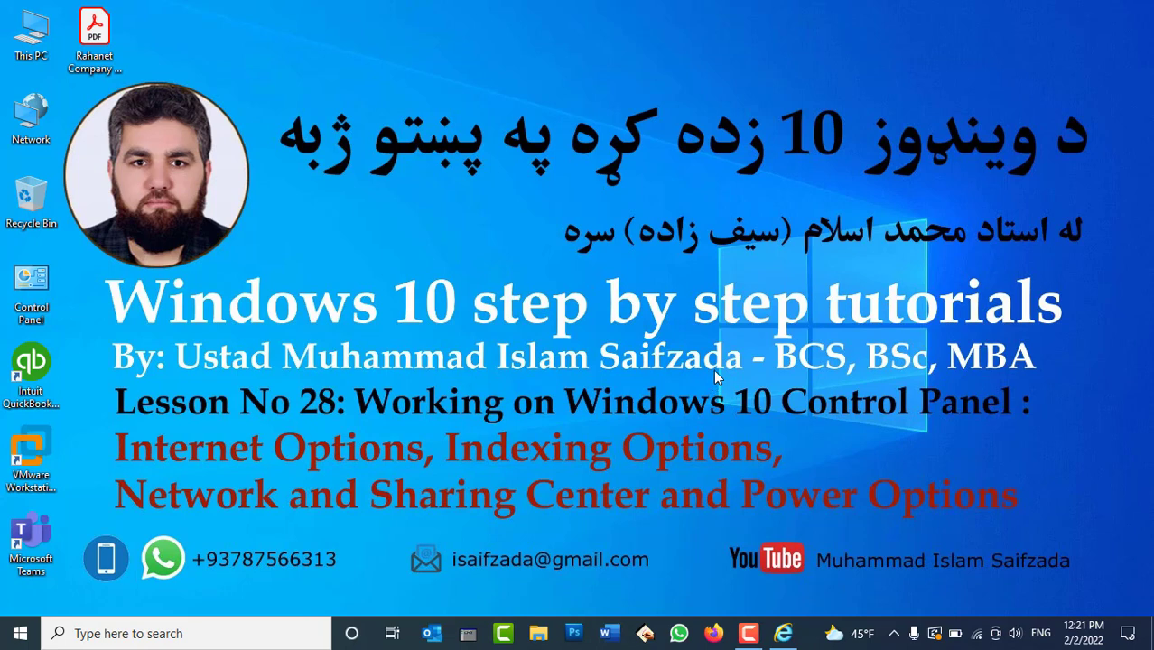
left_click(783, 634)
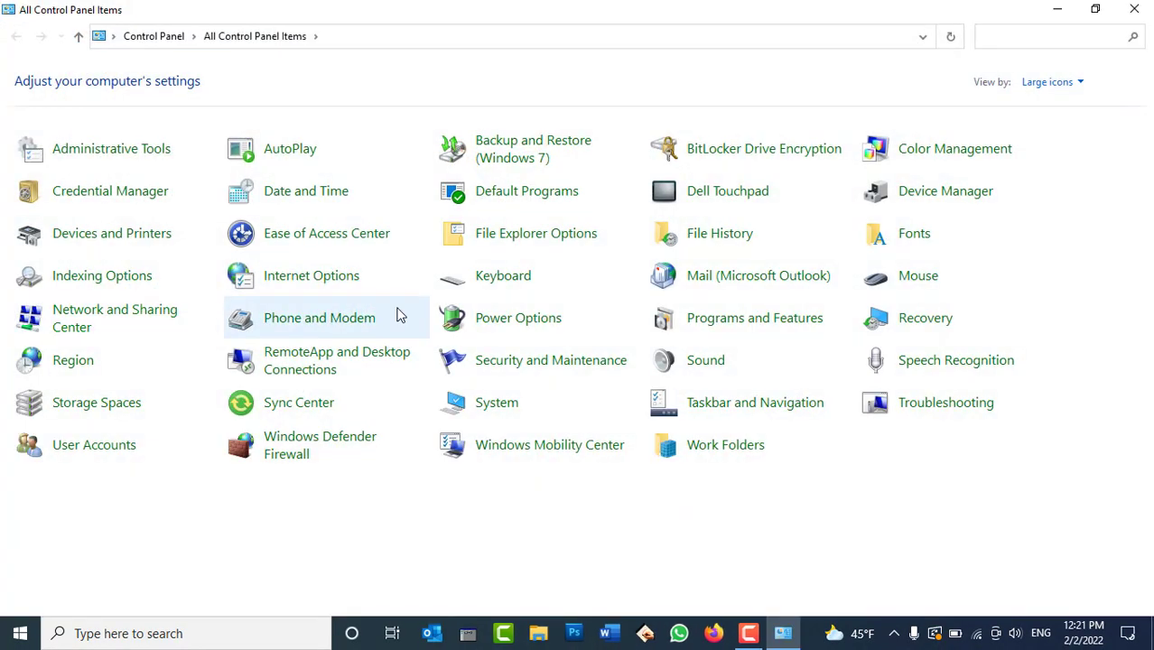
left_click(341, 282)
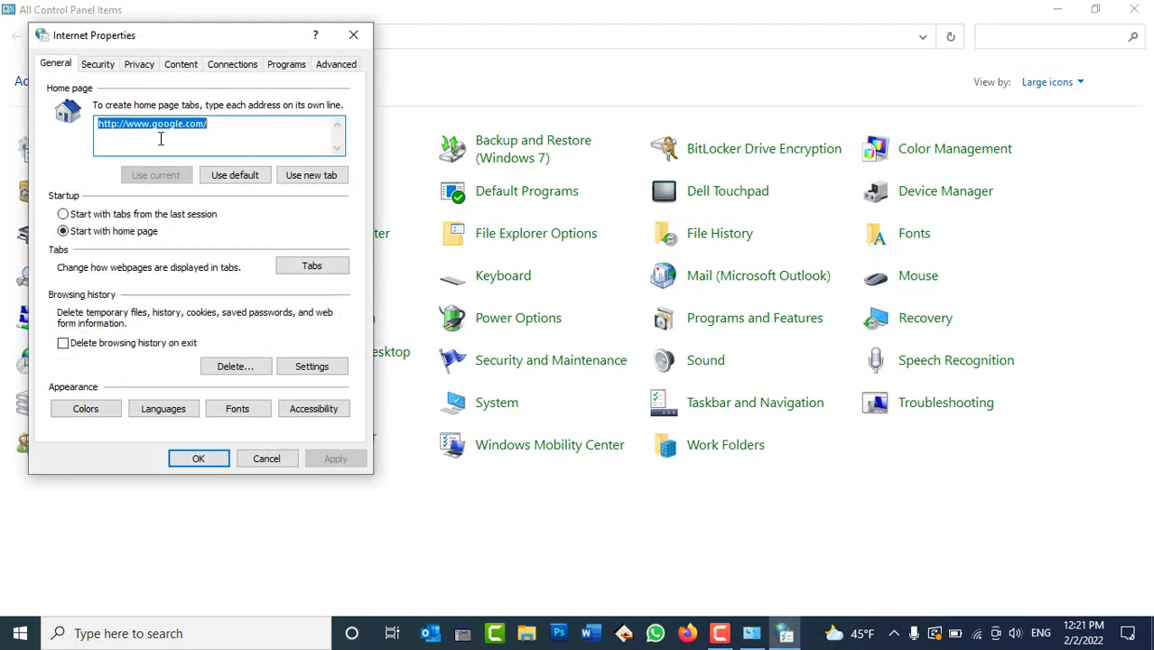
left_click(237, 129)
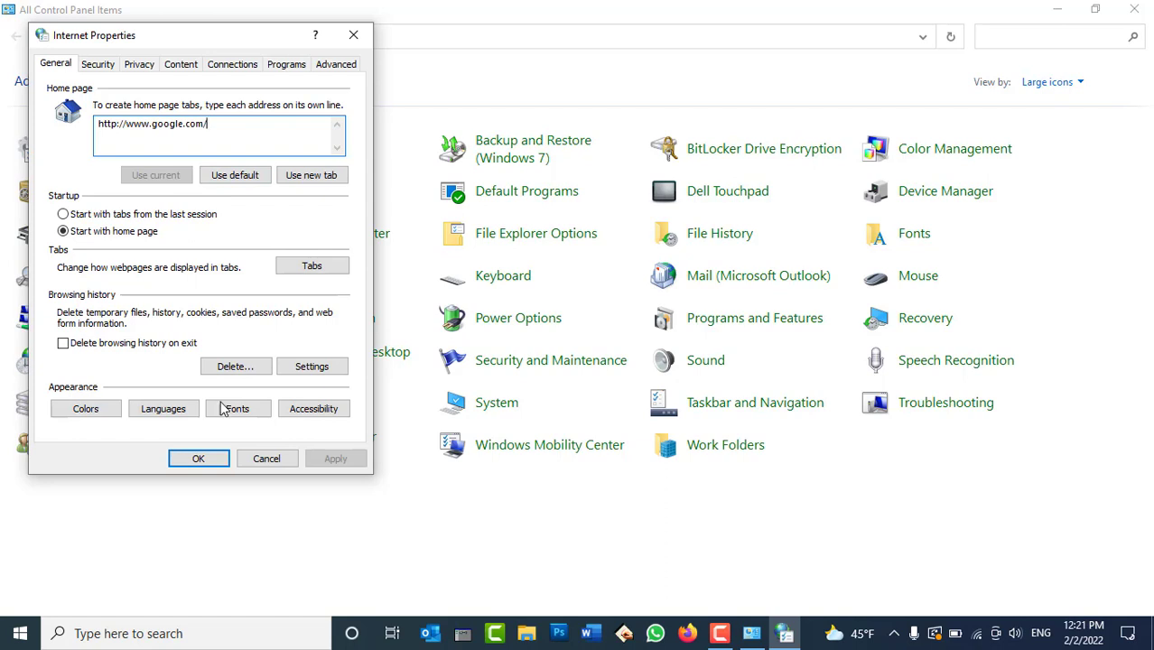
left_click(197, 458)
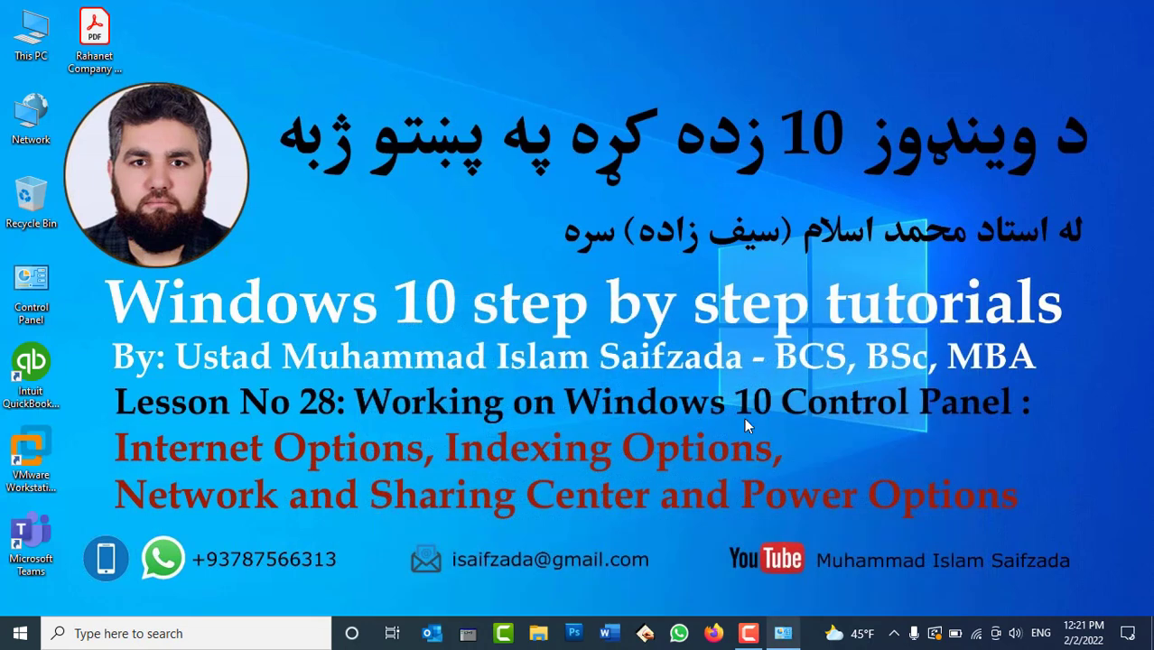
Step: Refresh the desktop and launch Firefox
right_click(685, 213)
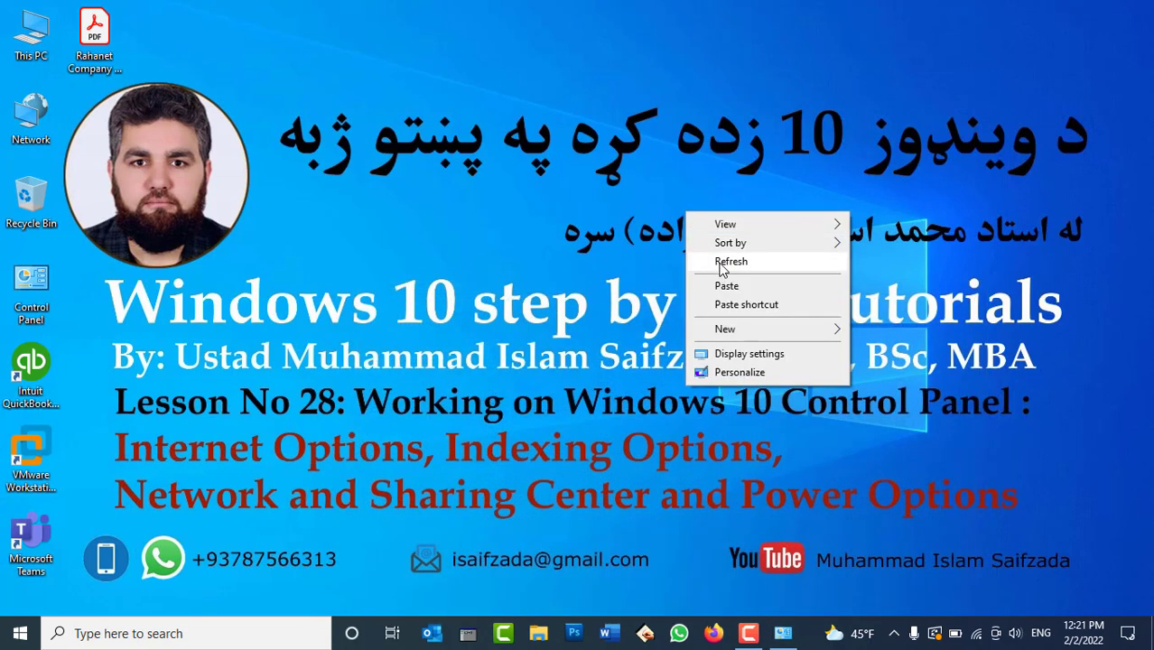
left_click(722, 262)
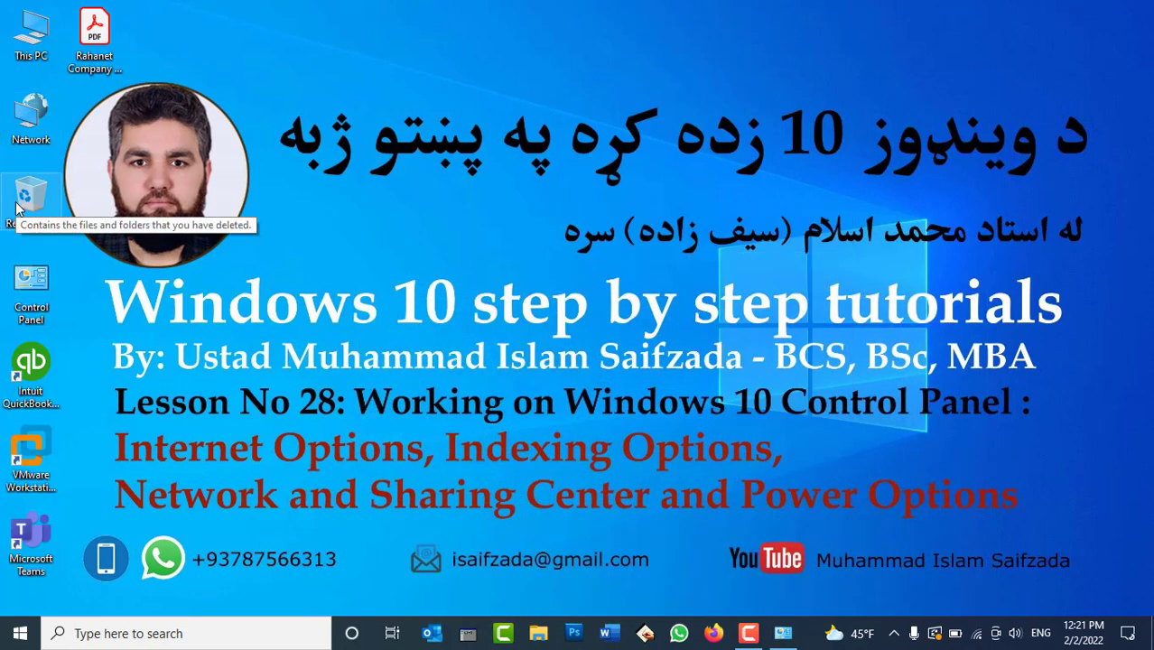
left_click(713, 634)
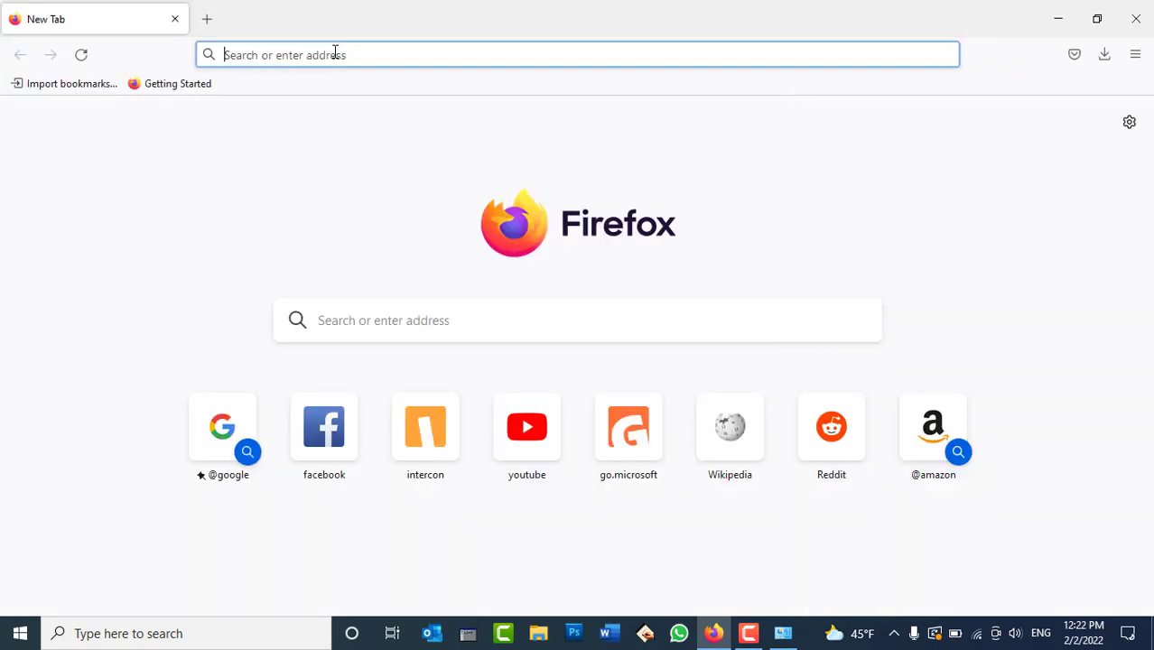
Step: Load google.com in Firefox and close the browser
type("google")
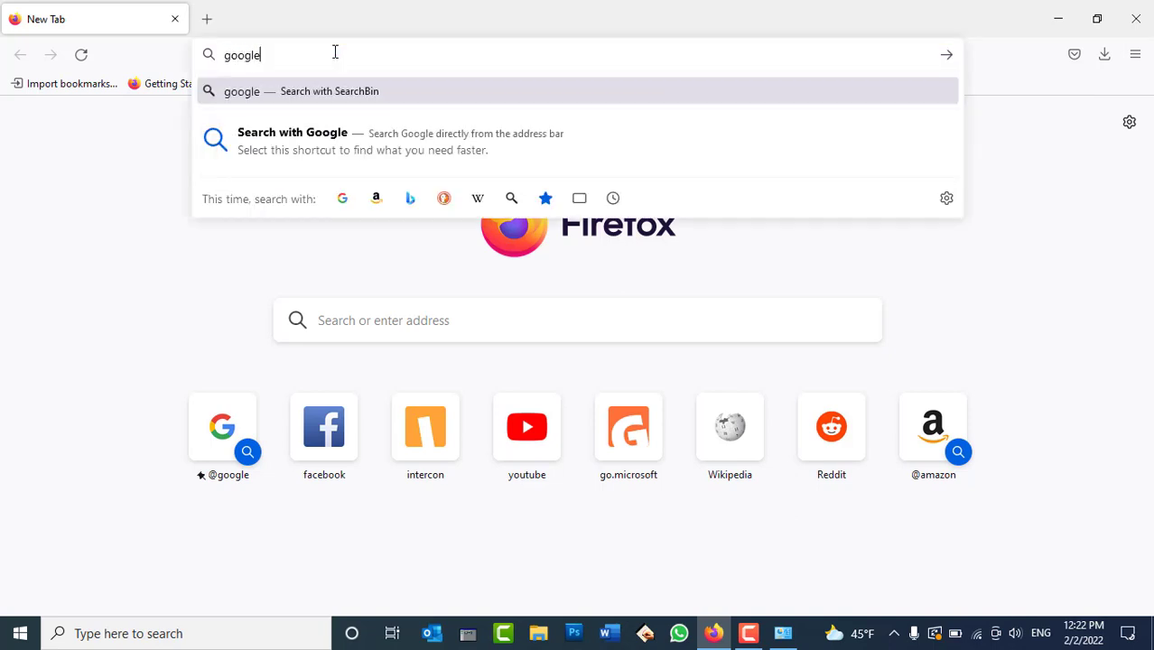
key("ctrl+Return")
left_click(335, 51)
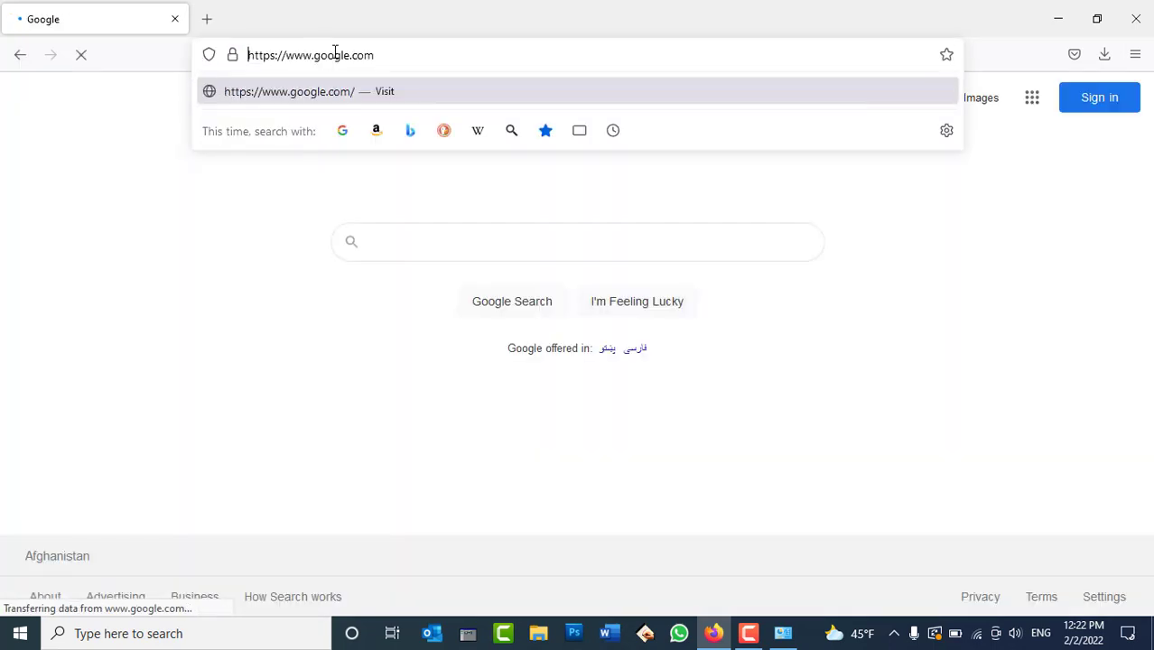
left_click(1149, 5)
Step: Search Windows for "google" and dismiss the search results
key("super")
type("google")
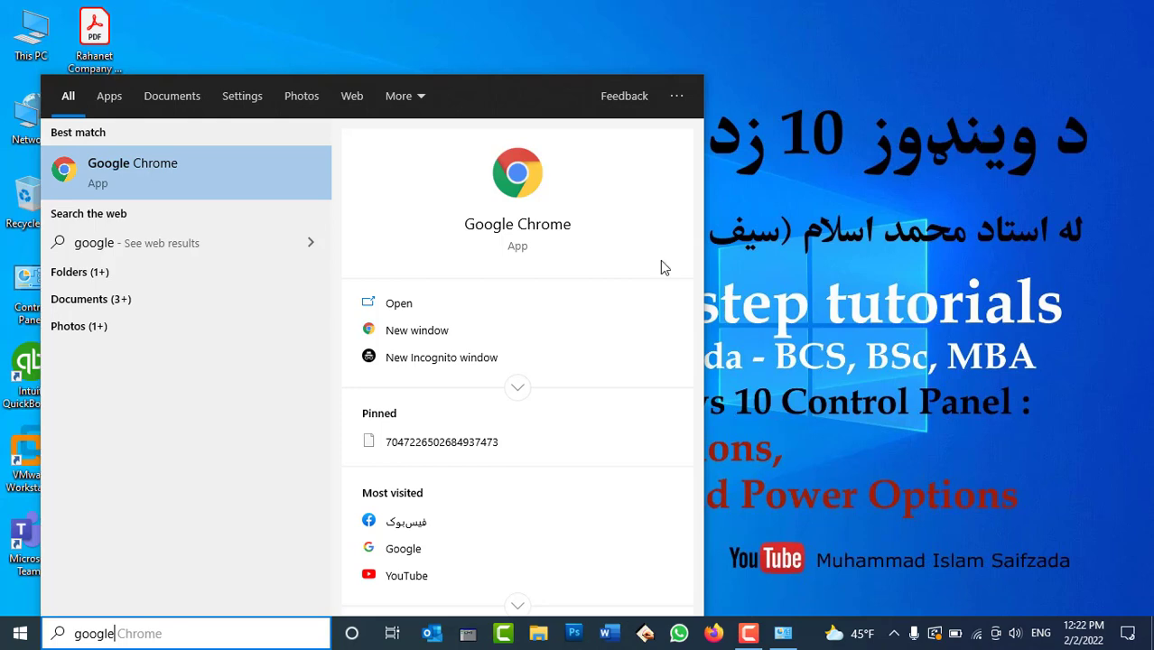
left_click(862, 168)
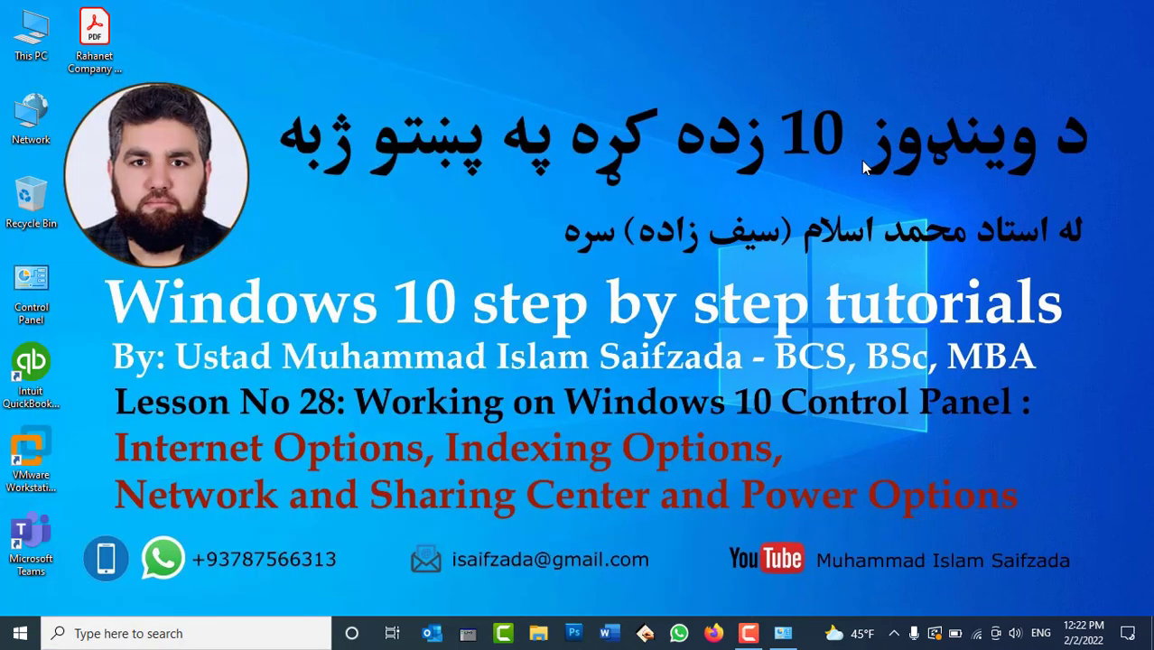
left_click_drag(1096, 165, 254, 271)
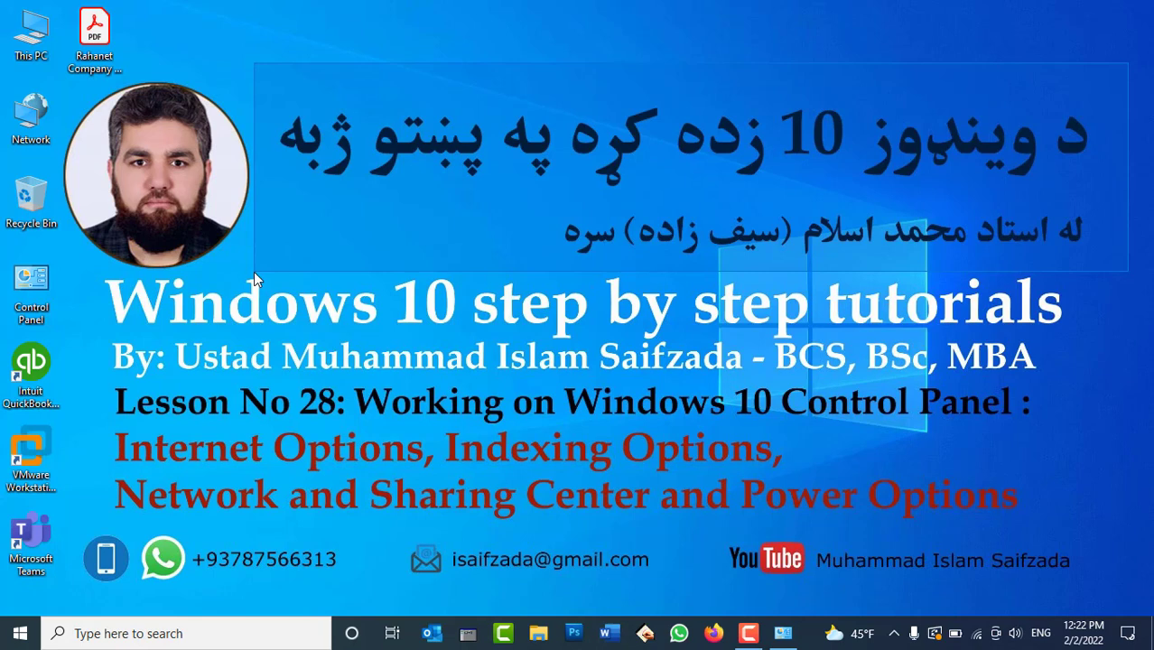
left_click_drag(254, 272, 258, 254)
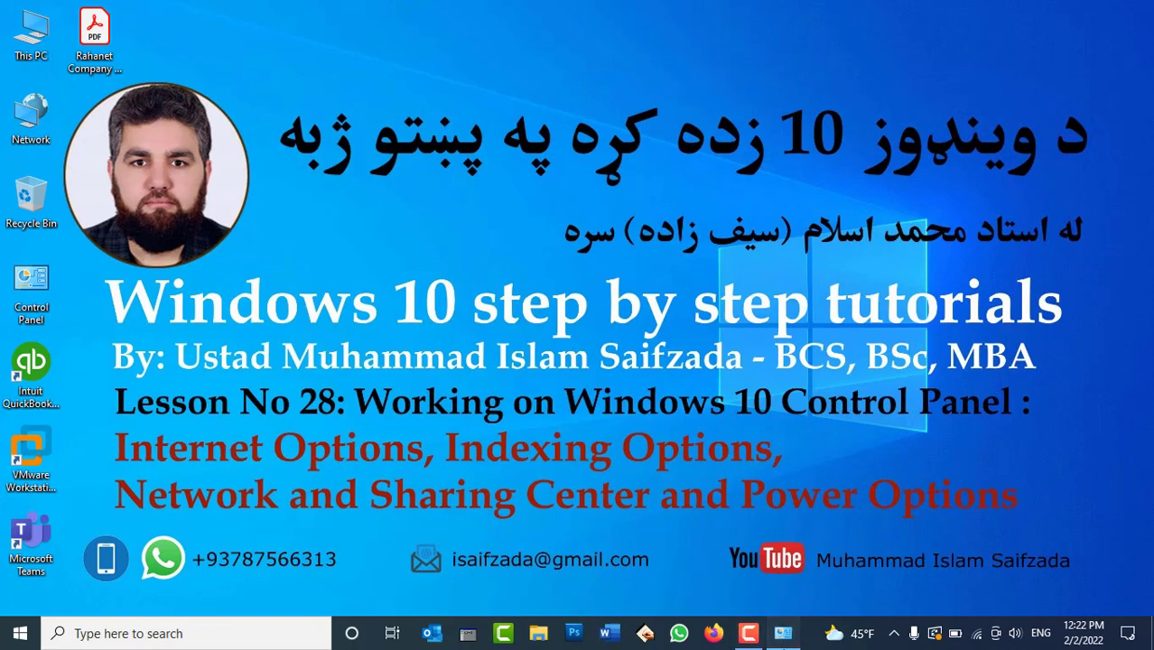
left_click(783, 633)
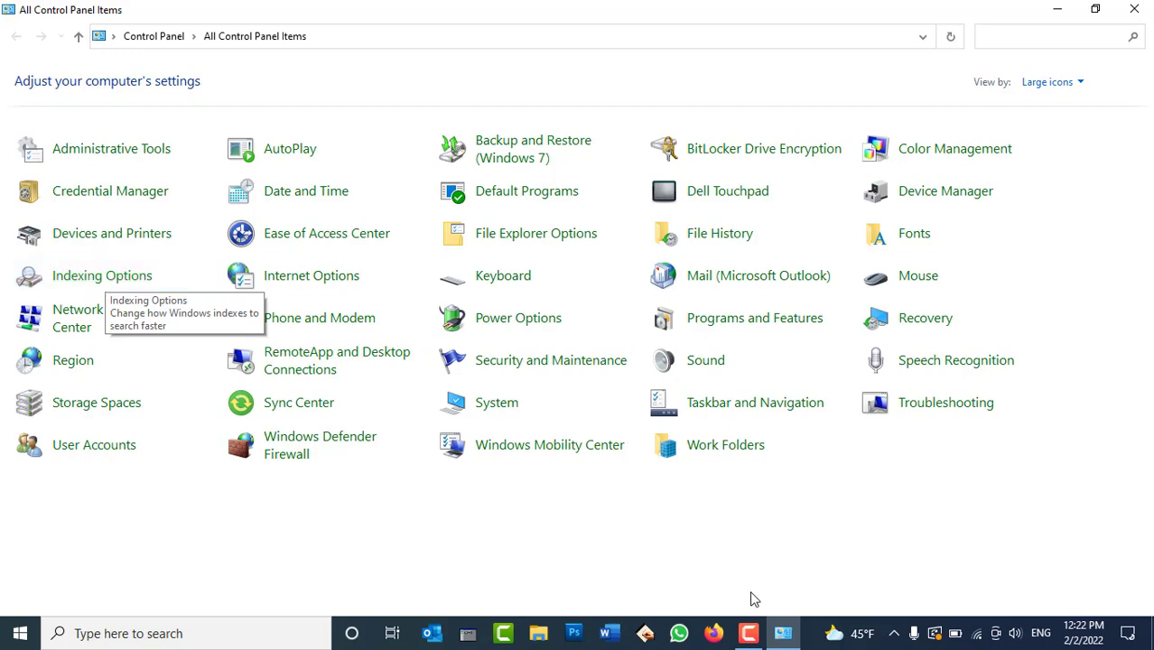
left_click(783, 632)
right_click(481, 234)
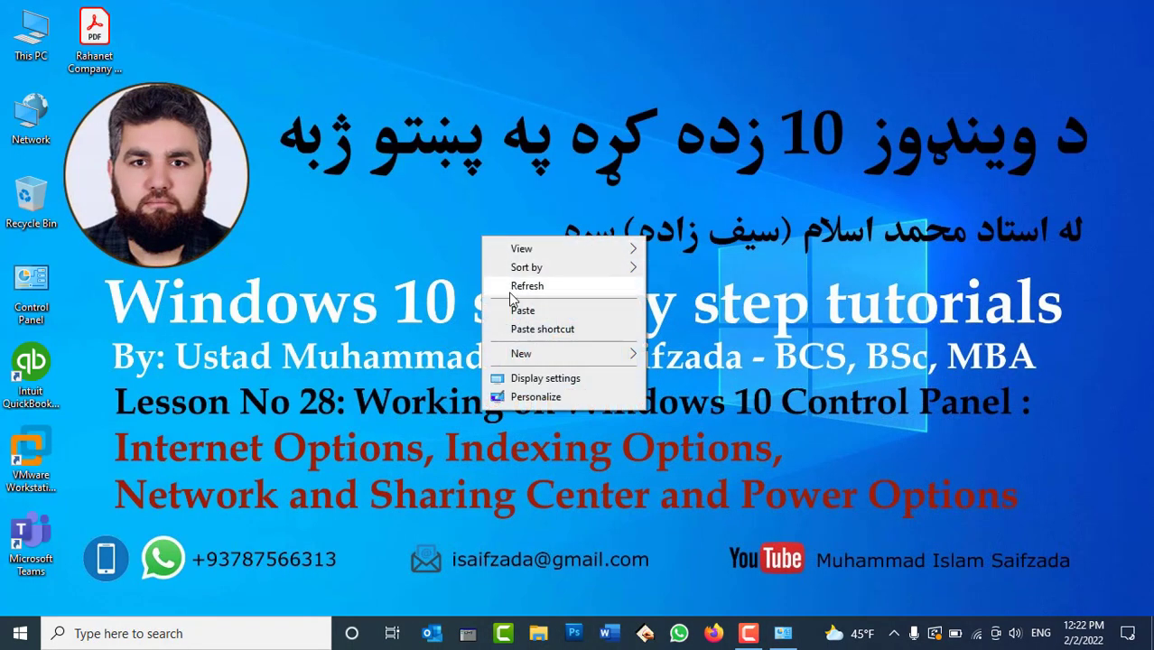
key("Escape")
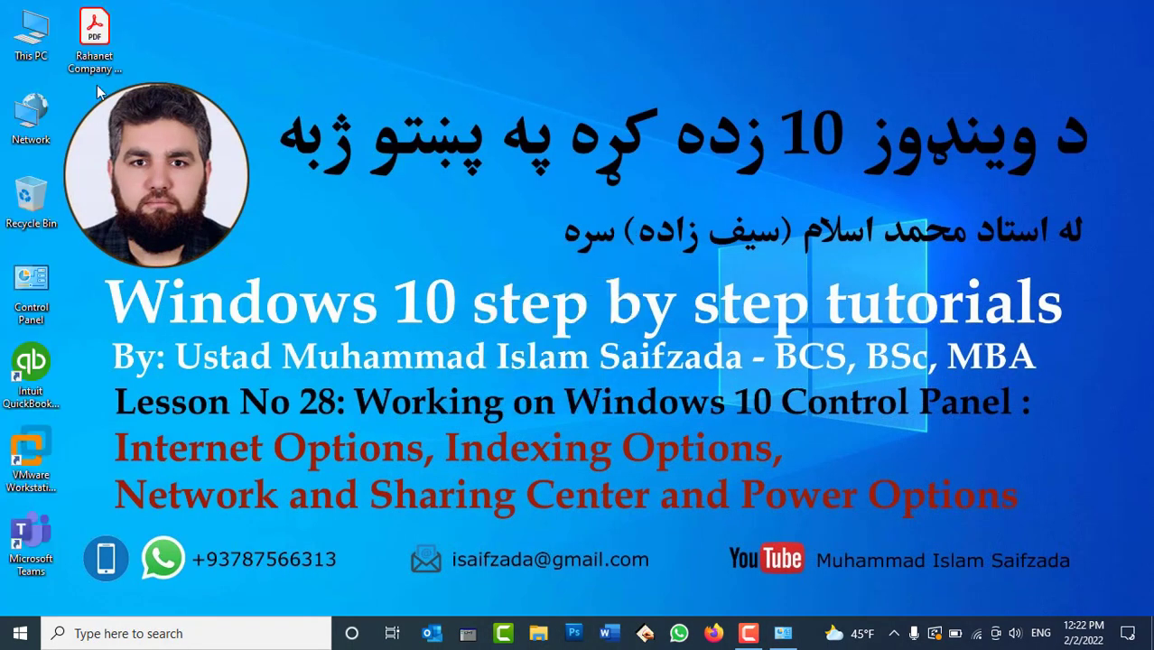
Step: Open the Rahanet company profile PDF from the desktop and locate the Services entry in its table of contents
double_click(95, 35)
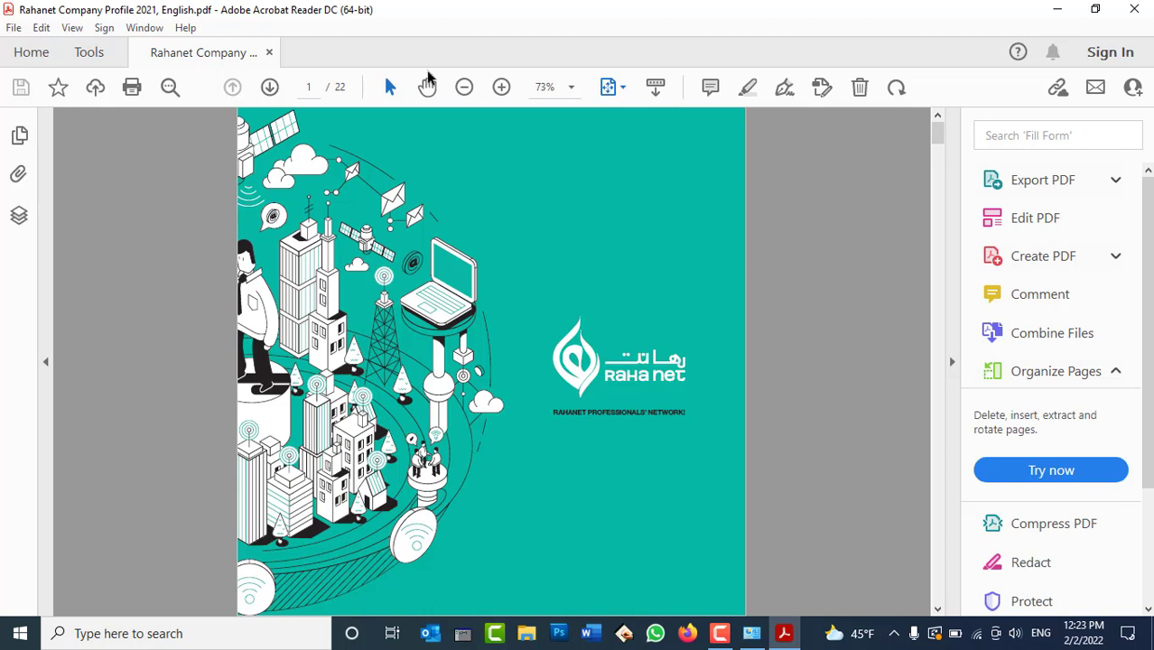
scroll(793, 293, "down", 2)
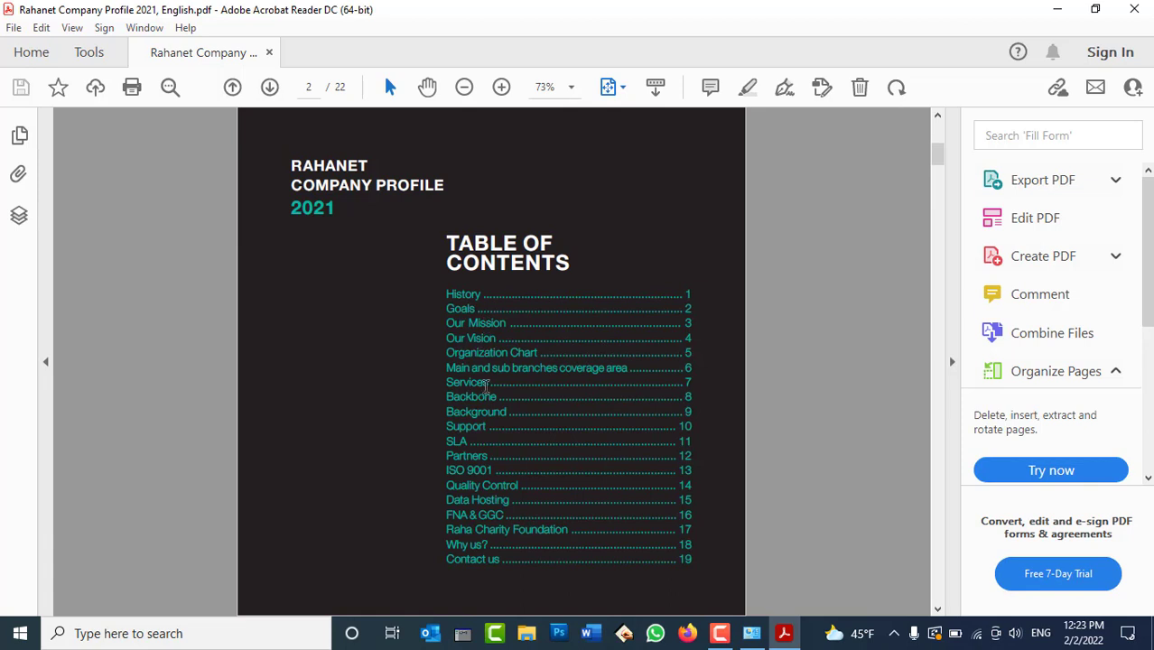
left_click_drag(467, 367, 467, 382)
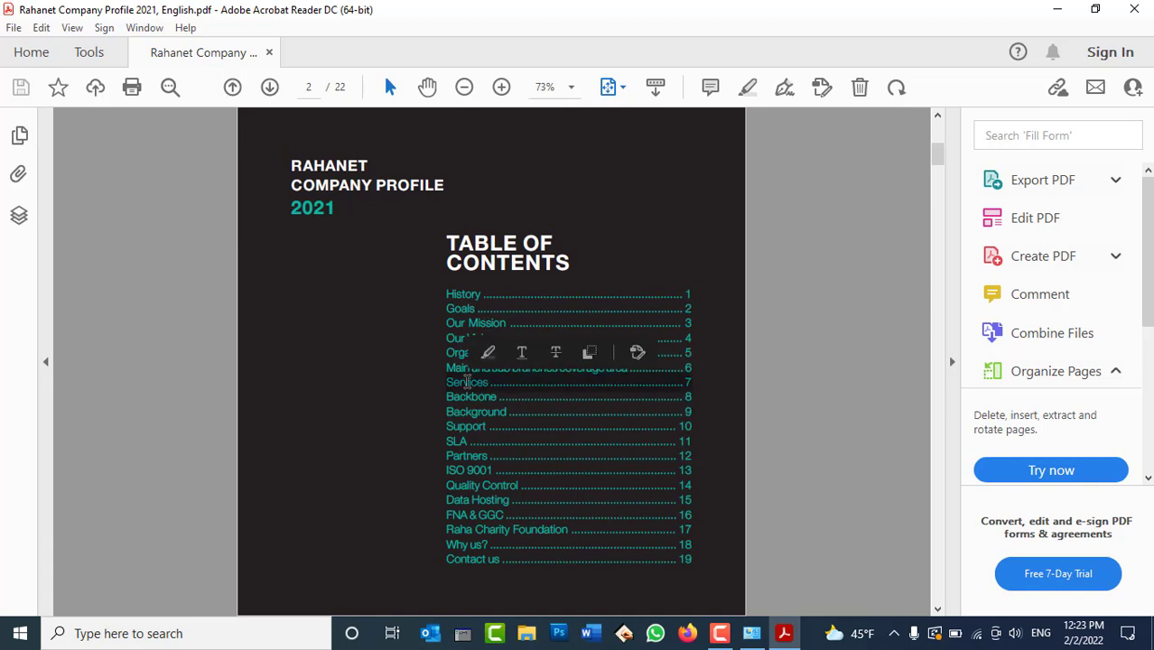
left_click(468, 382)
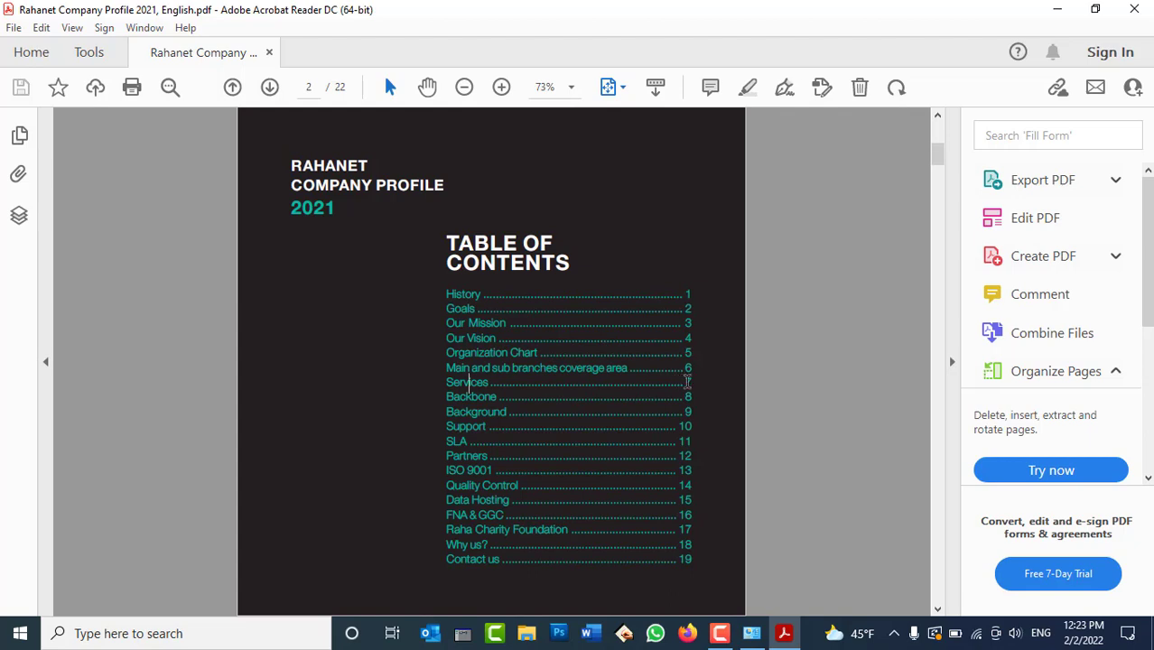
Step: Go to the Services page of the PDF, highlight its heading, and close the document
scroll(671, 325, "down", 6)
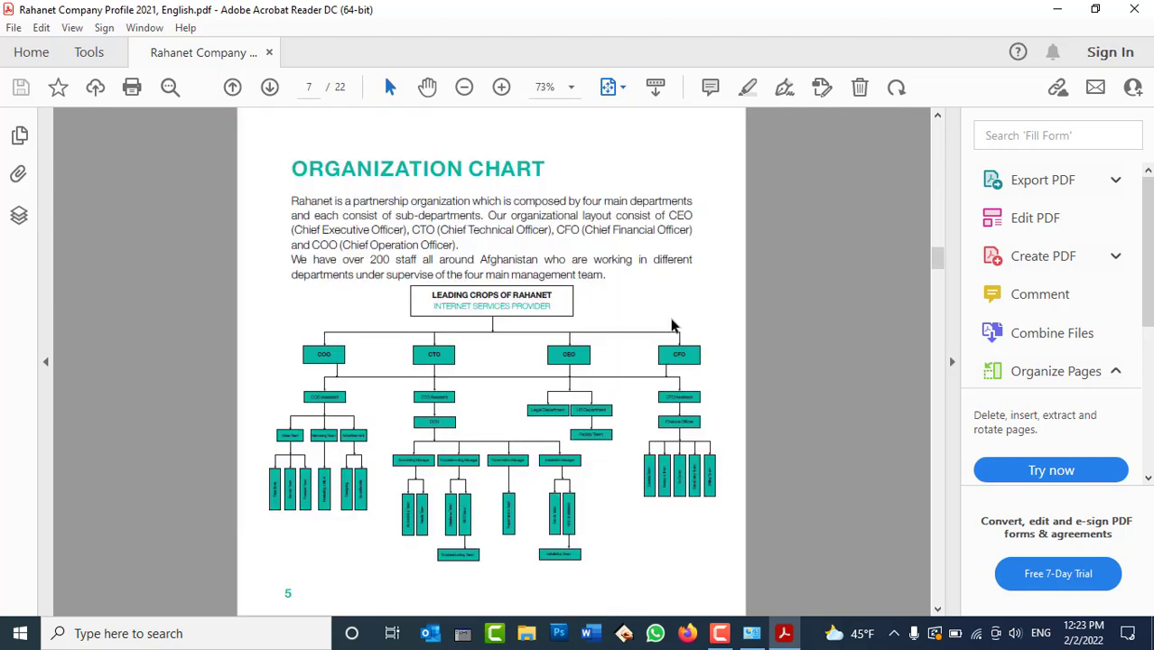
scroll(676, 370, "down", 3)
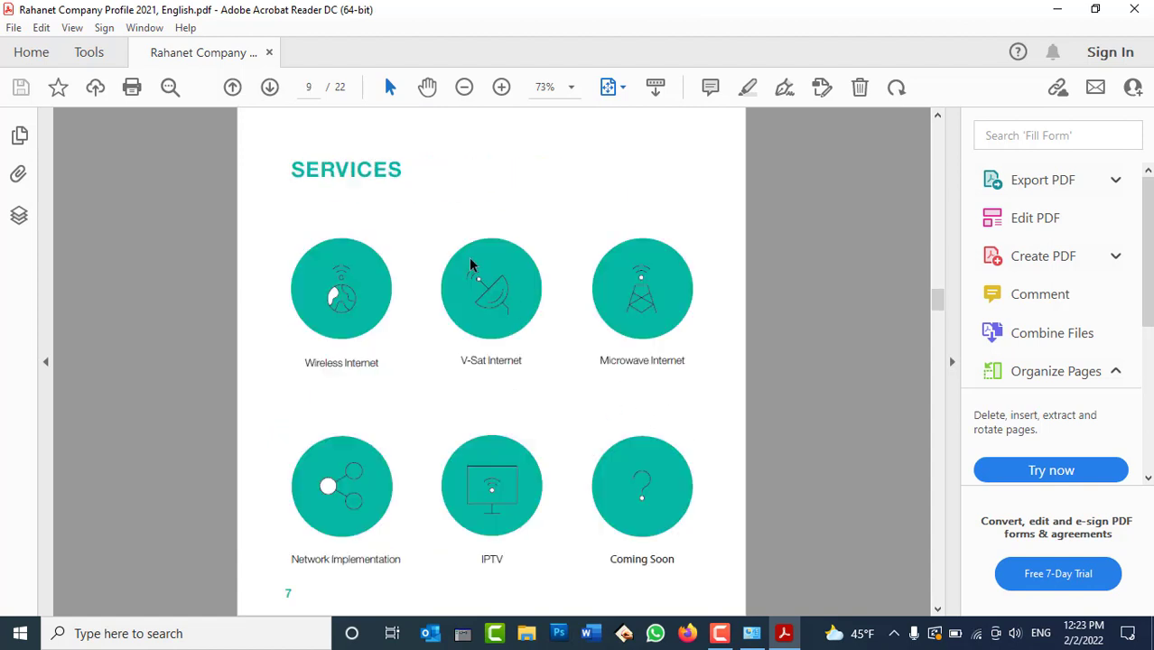
double_click(300, 169)
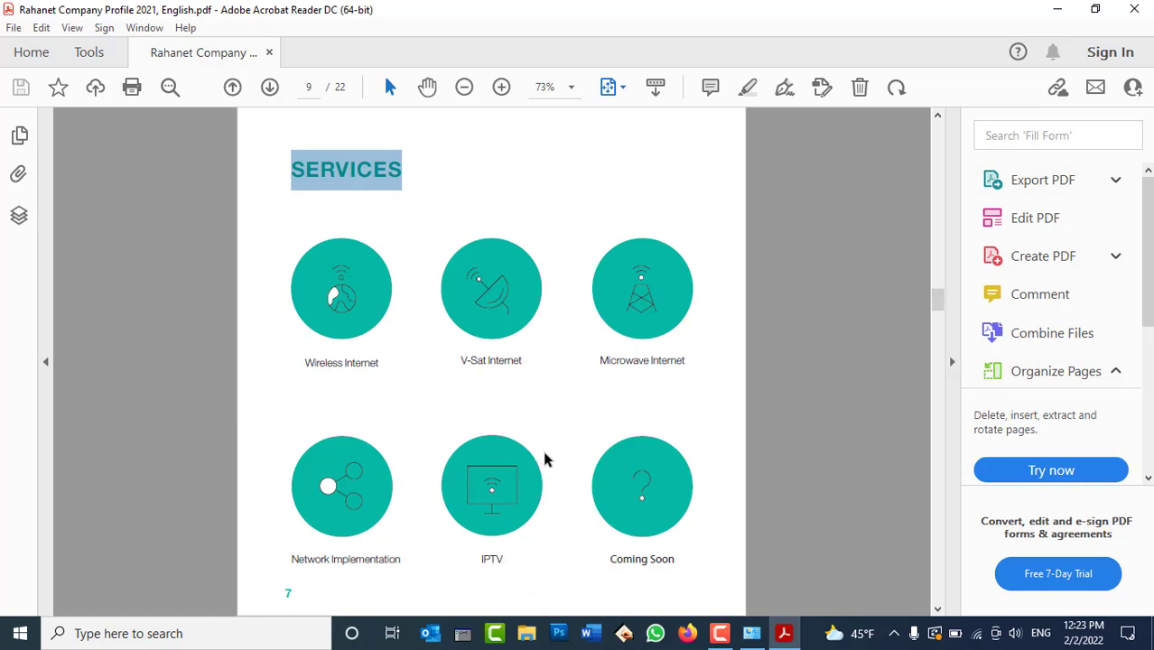
left_click(1148, 8)
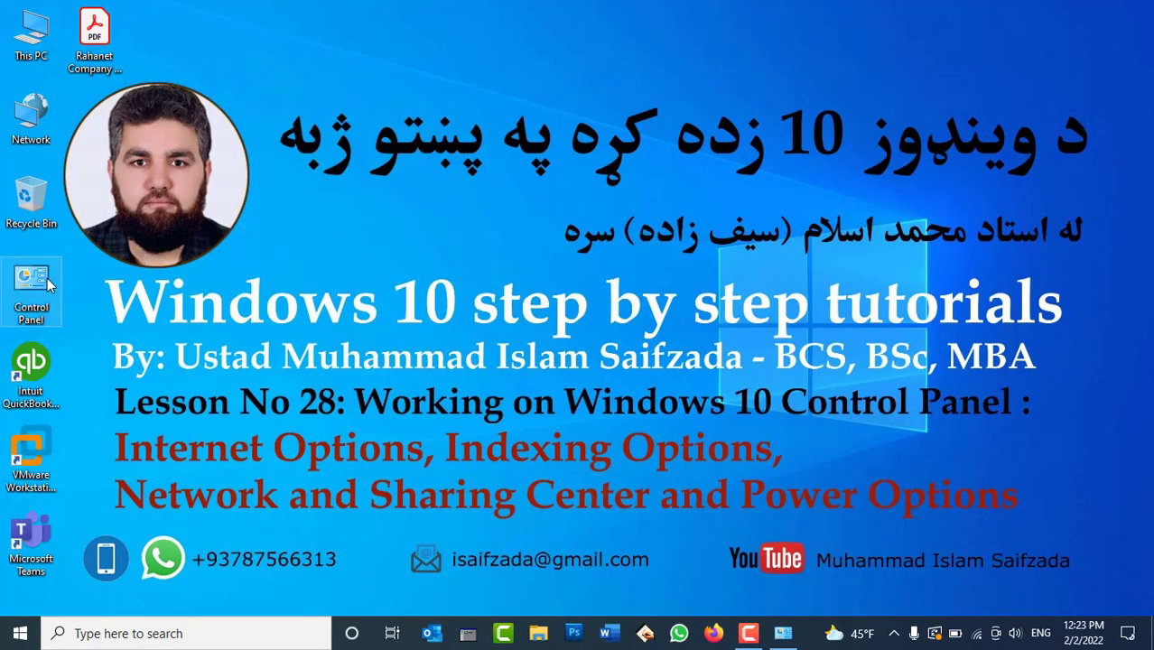
Step: Open Indexing Options from Control Panel and reposition its dialog for a clear view
double_click(49, 285)
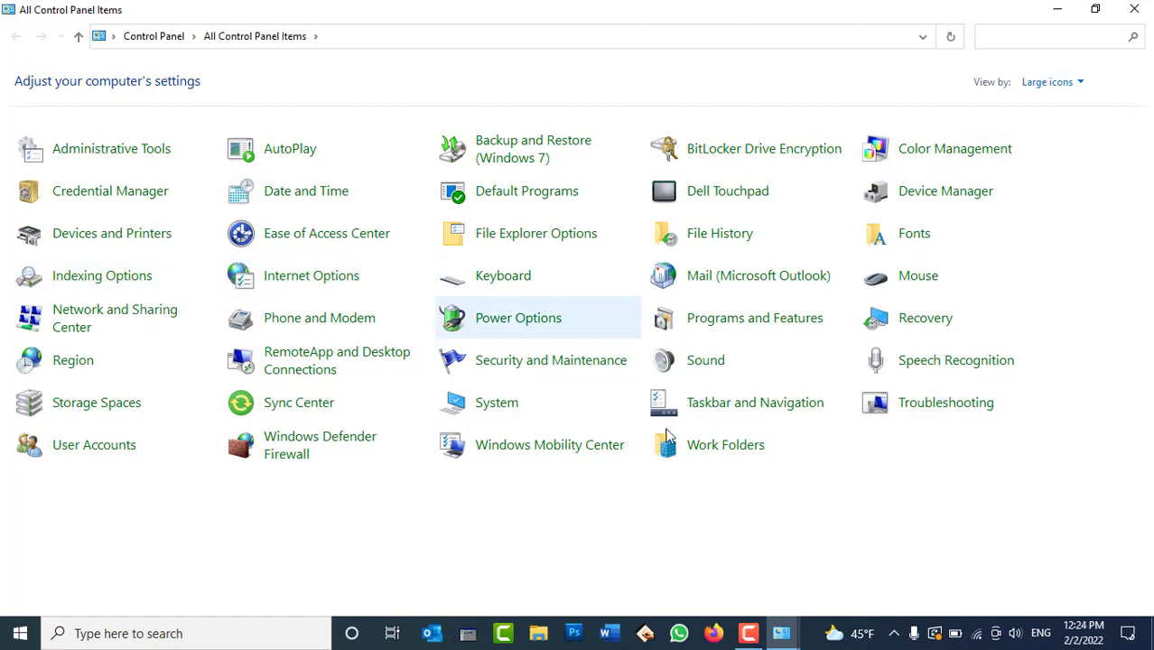
left_click(1135, 8)
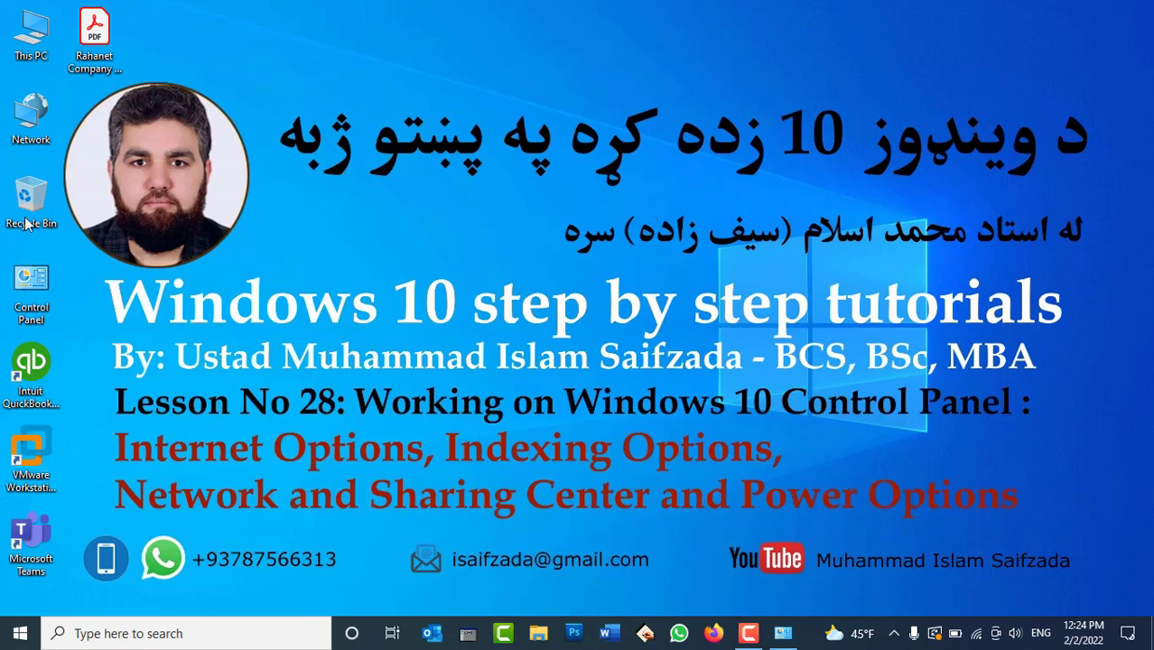
double_click(31, 309)
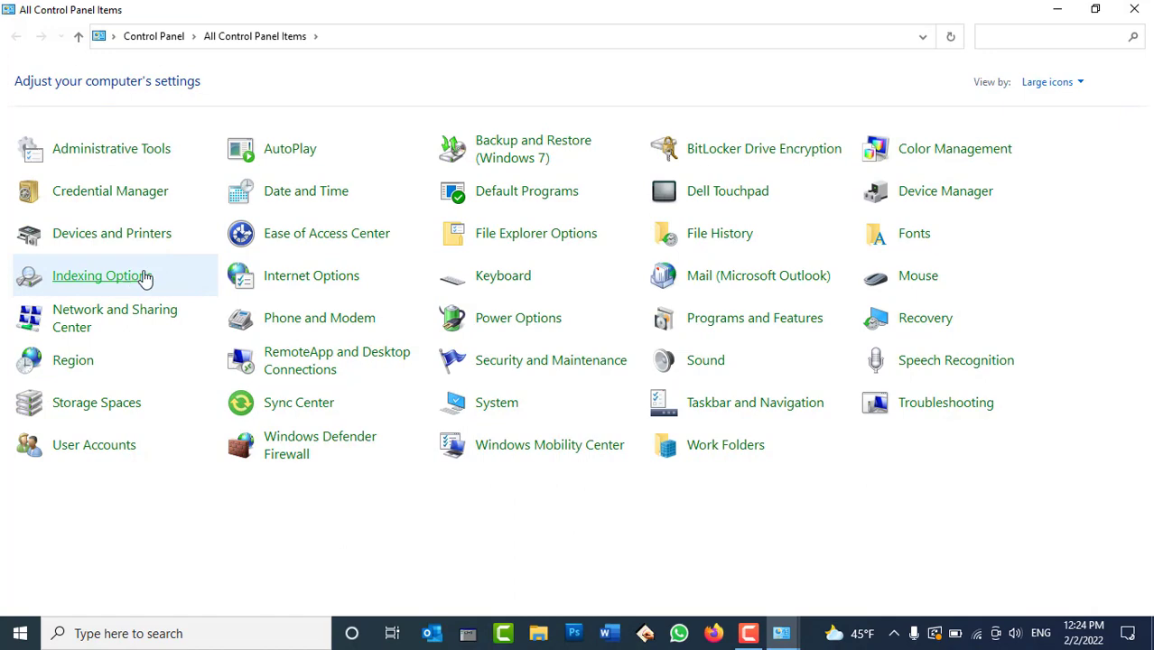
left_click(137, 277)
left_click_drag(332, 164, 537, 101)
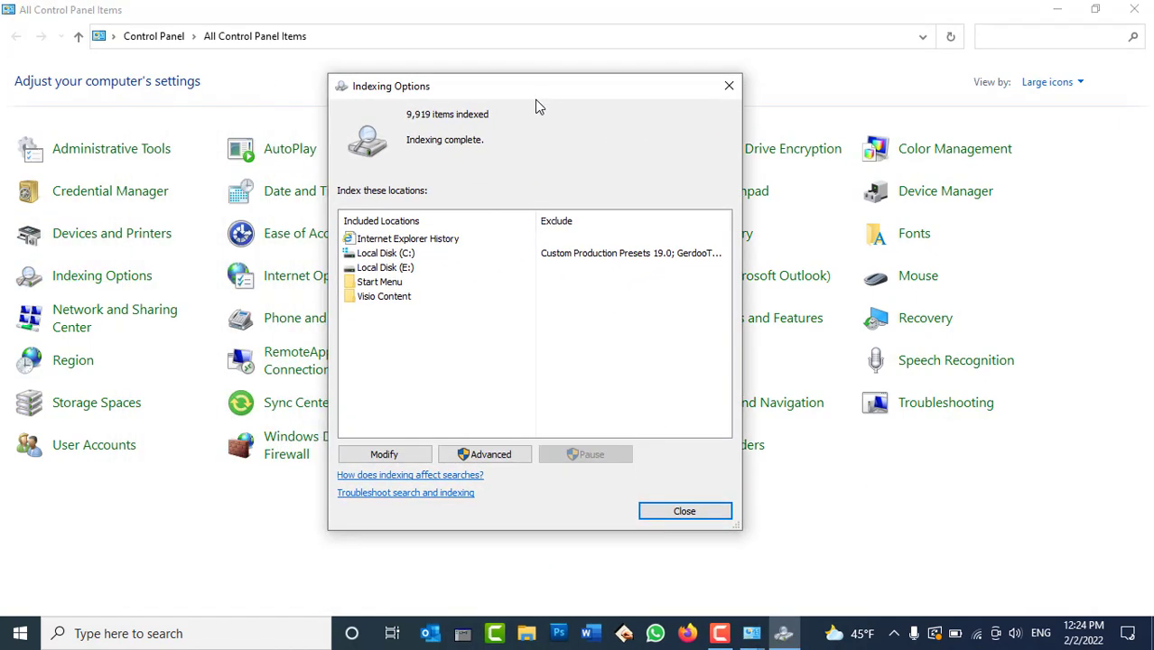
Step: Review the indexed locations, including Internet Explorer History, Local Disk (C:), Local Disk (E:) and Visio Content
left_click(389, 270)
left_click(387, 282)
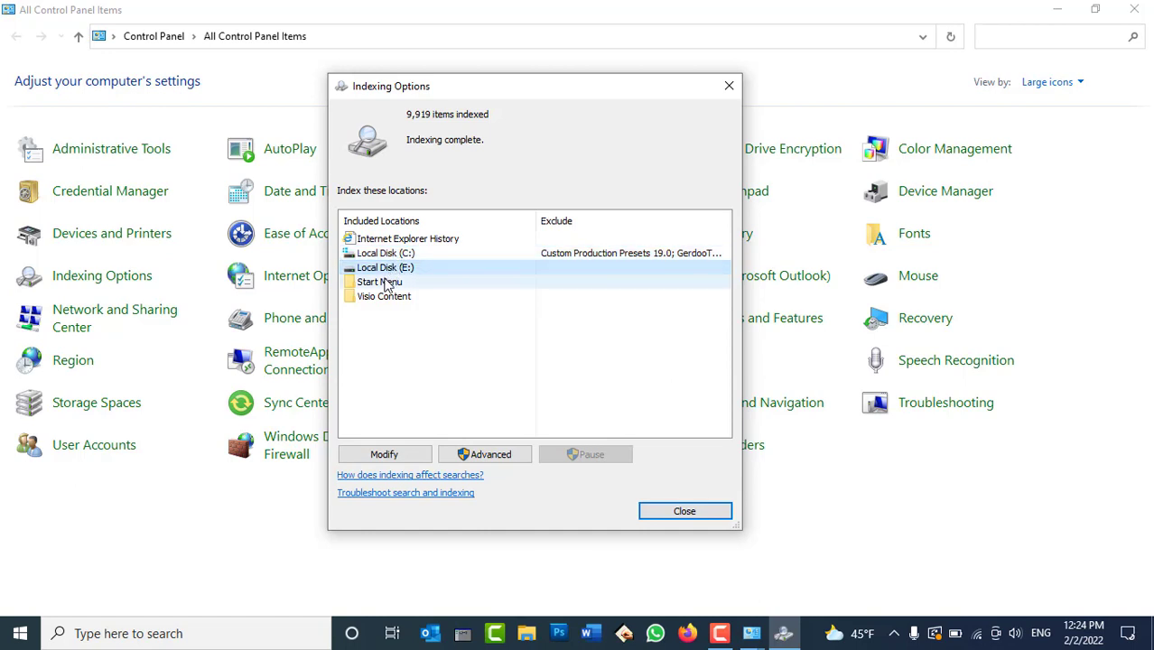
left_click(380, 299)
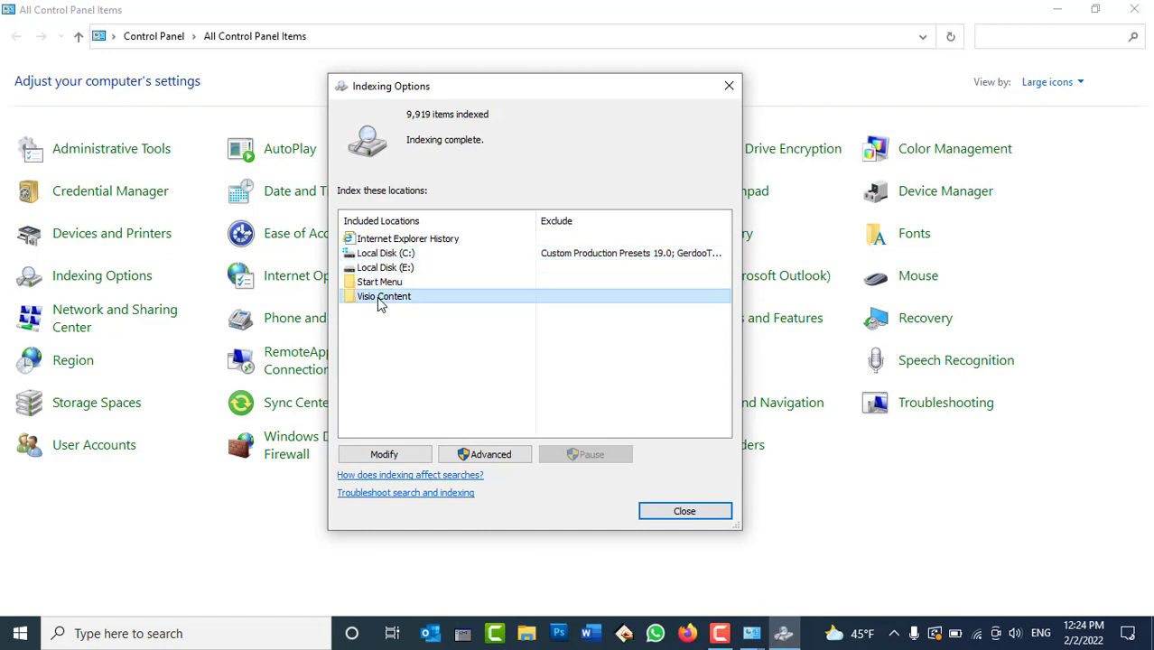
left_click(394, 240)
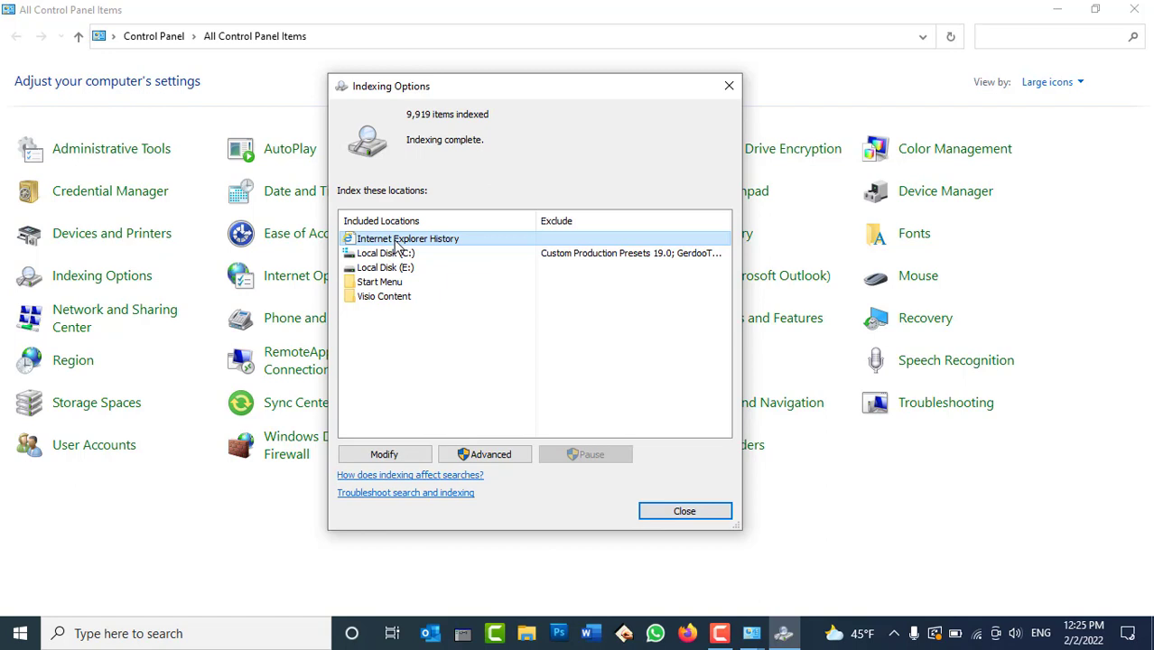
left_click(386, 254)
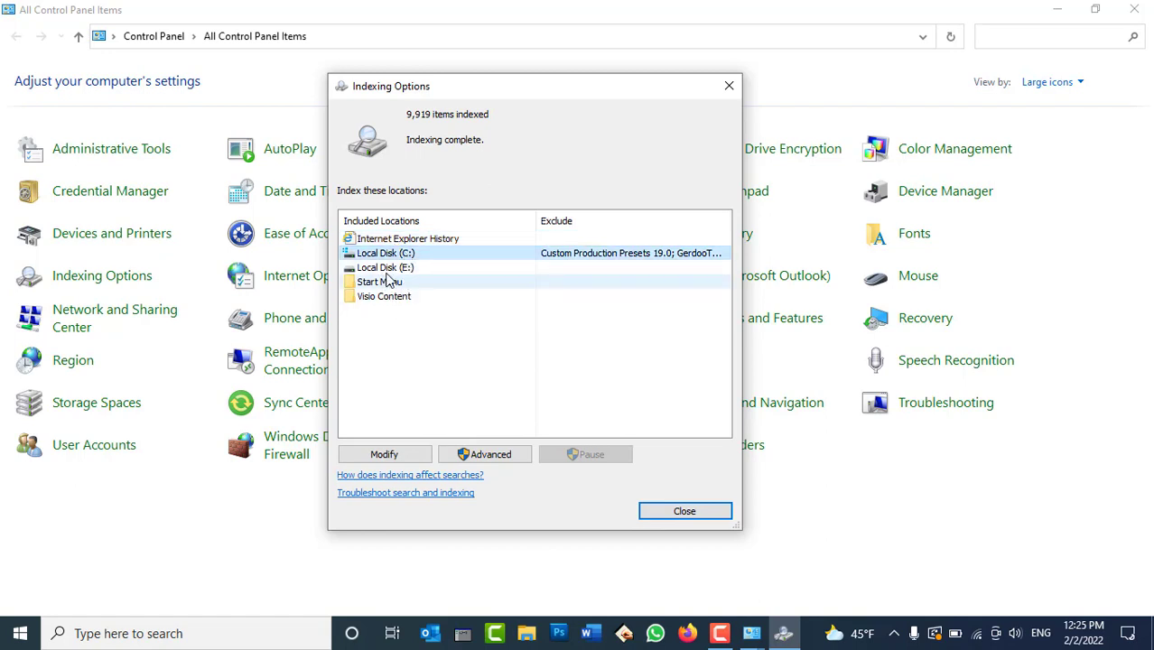
left_click(386, 267)
Step: Modify the indexed locations to exclude the csc folder, Internet Explorer History and Local Disk (E:)
left_click(392, 456)
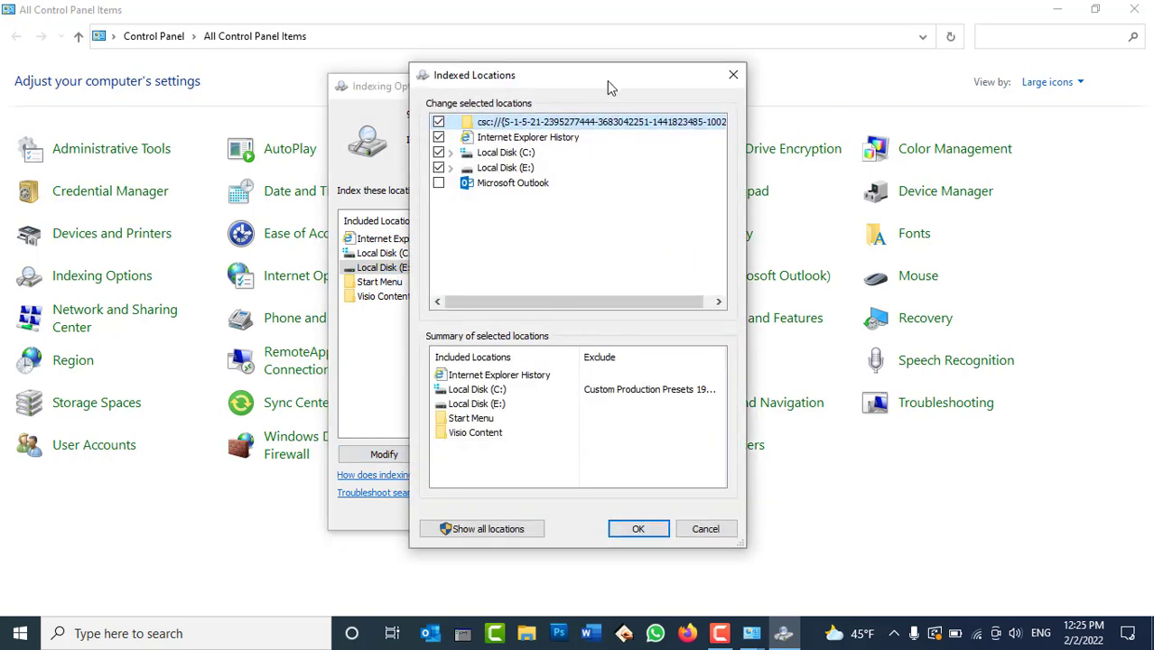
left_click_drag(613, 47, 876, 127)
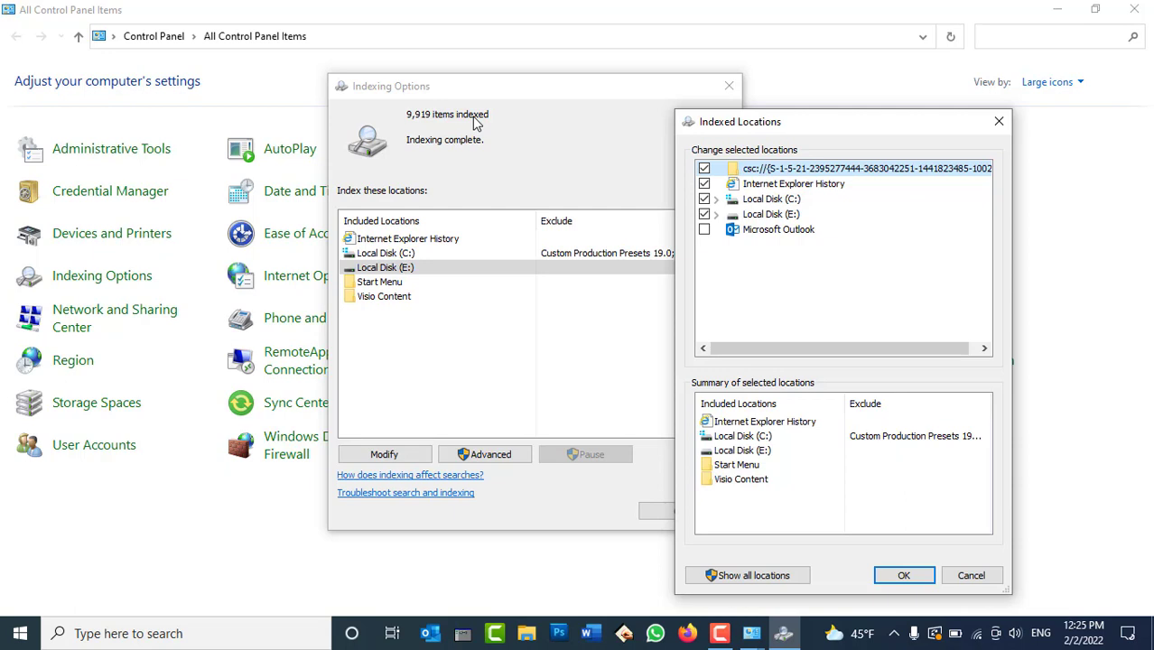
left_click(705, 168)
left_click(705, 183)
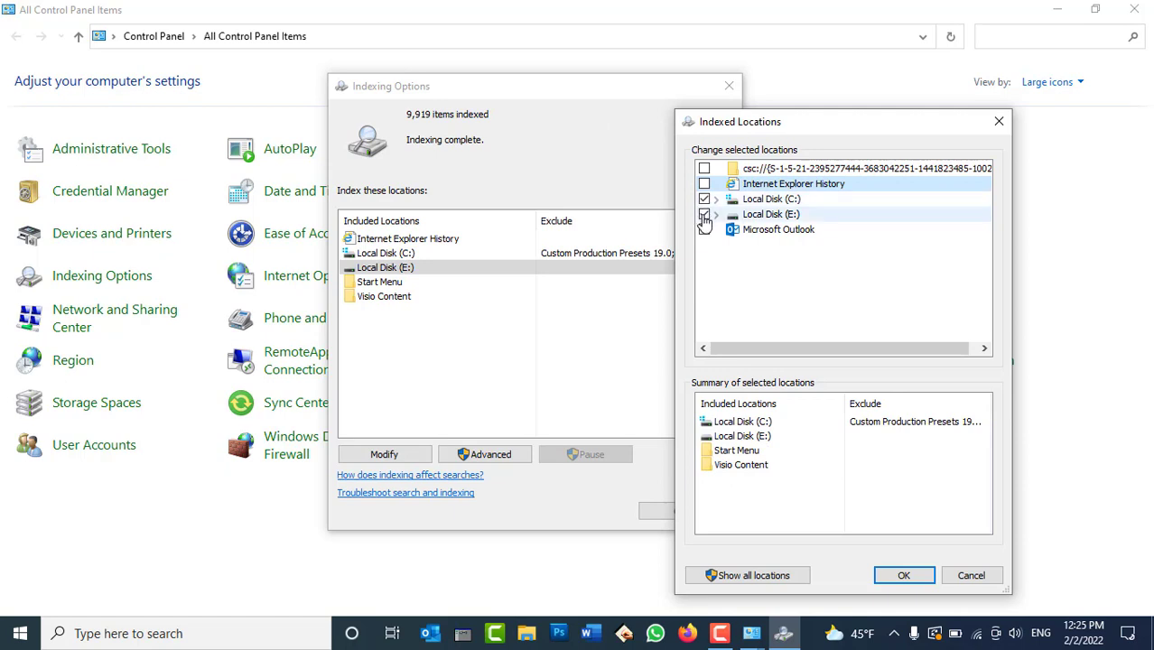
left_click(705, 214)
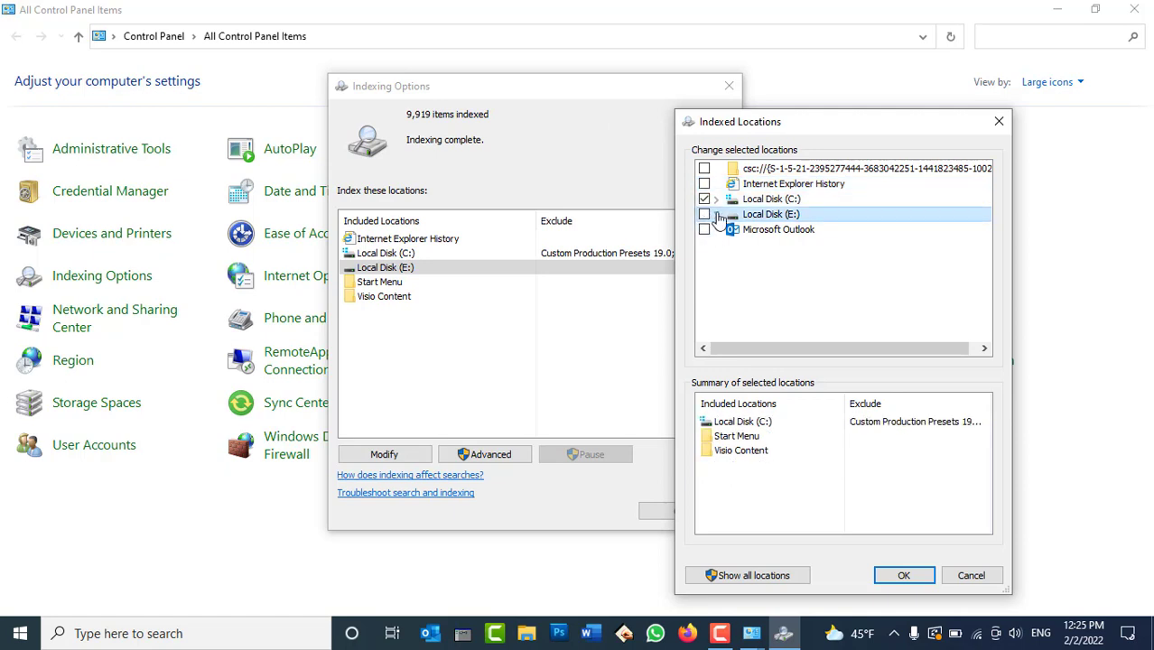
Step: Expand Local Disk (C:) and its Users folder, and exclude the Public folder from indexing
left_click(715, 199)
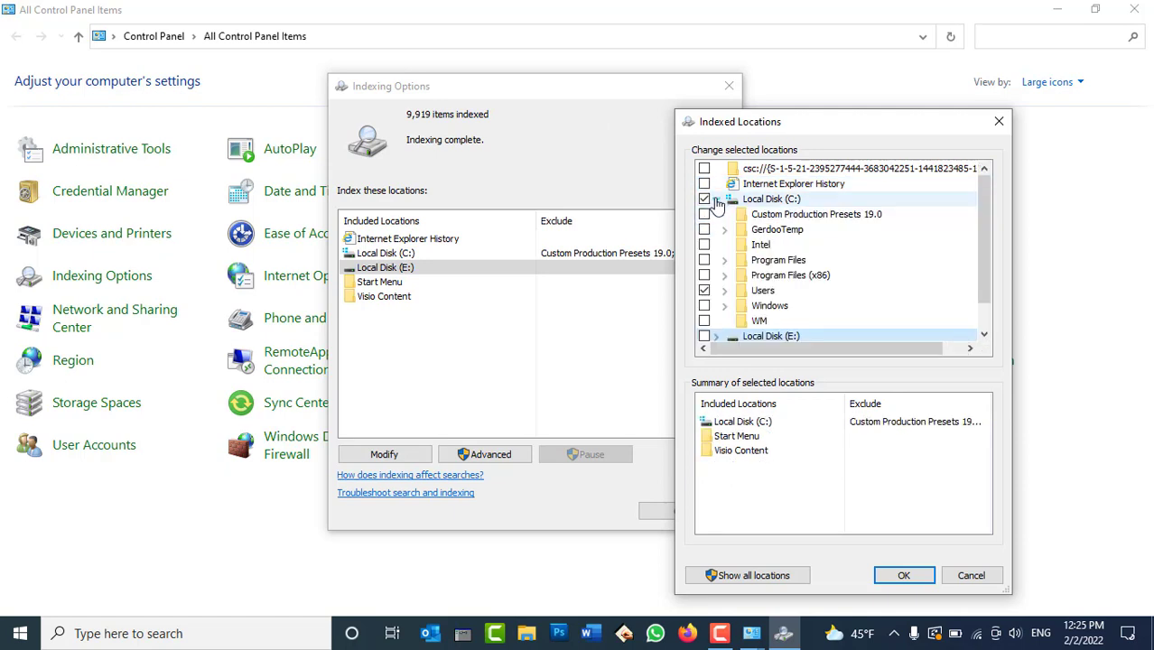
scroll(734, 277, "down", 1)
left_click(724, 260)
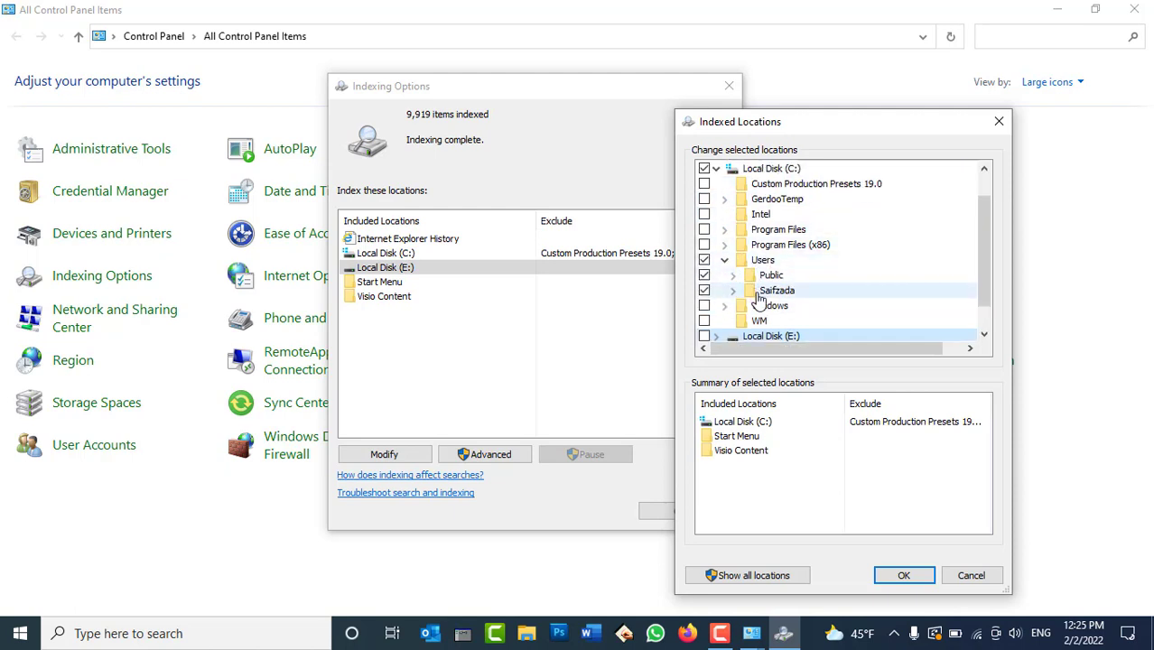
scroll(758, 301, "down", 1)
left_click(705, 245)
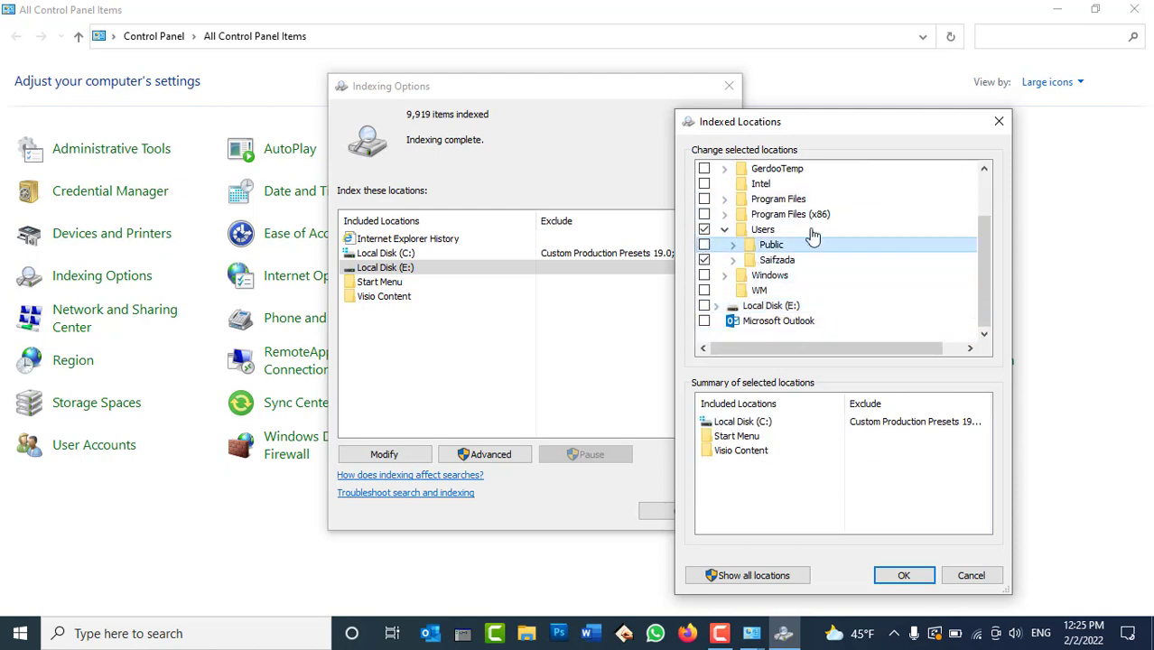
Step: Expand the personal user folder under Users and include its Desktop and Documents folders in the index
left_click(733, 260)
scroll(734, 240, "down", 2)
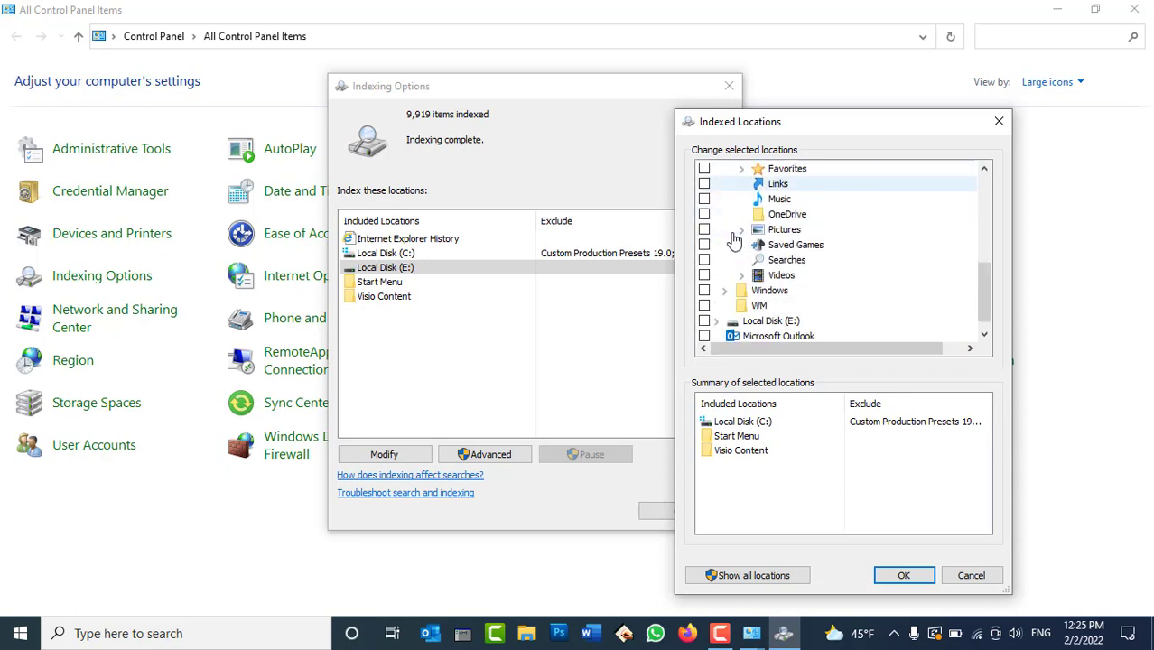
scroll(734, 239, "up", 2)
left_click(704, 214)
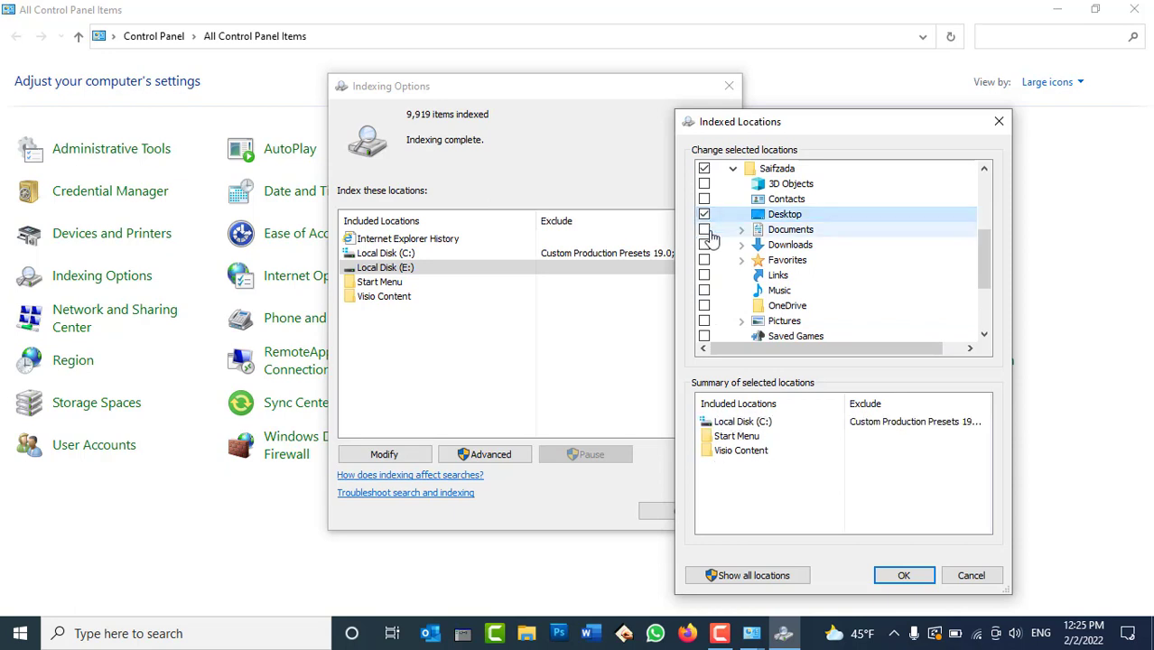
left_click(706, 231)
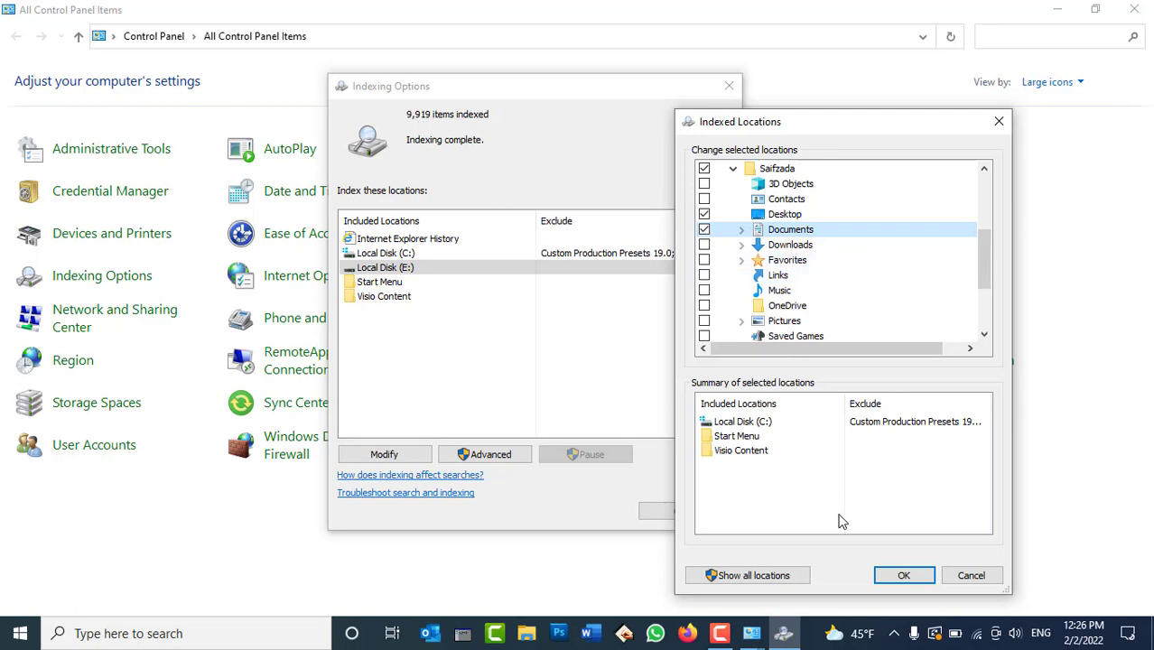
Step: Apply the modified indexed locations and minimize the Control Panel window, leaving Indexing Options on the desktop
left_click(904, 577)
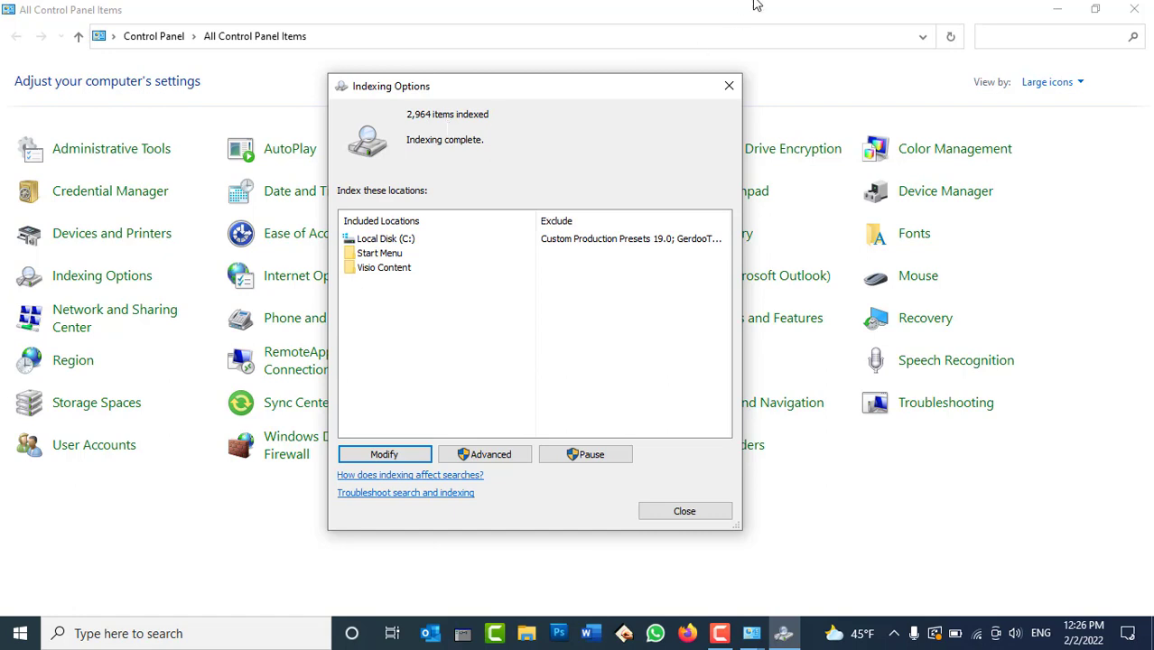
left_click(1068, 9)
left_click(1067, 9)
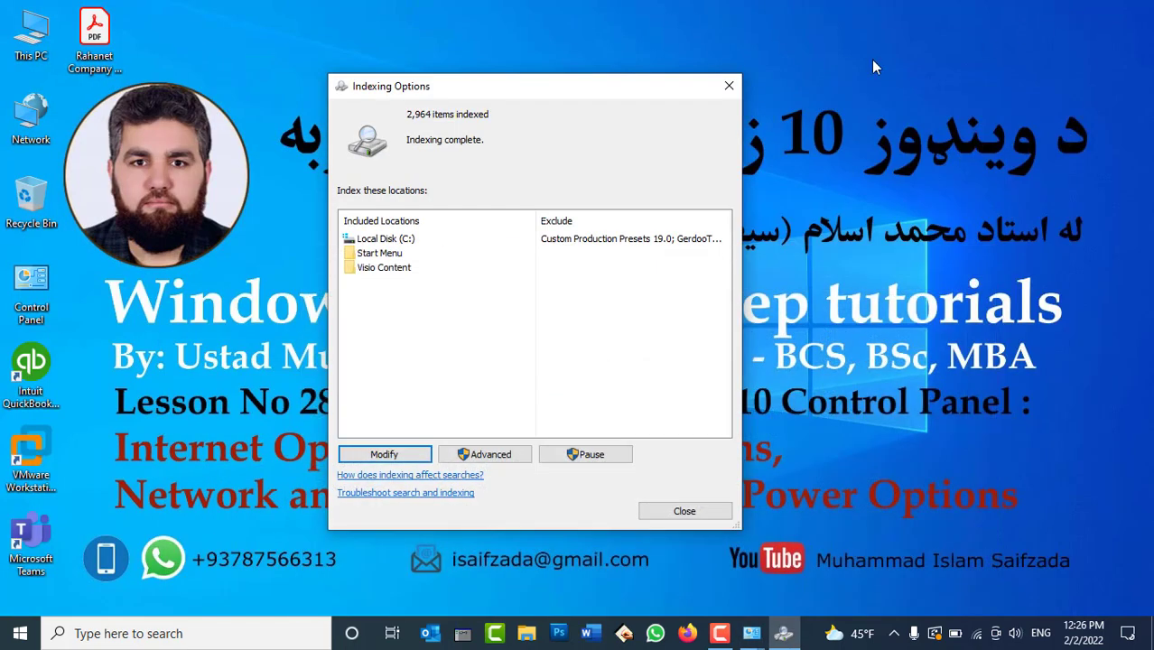
left_click_drag(563, 92, 525, 81)
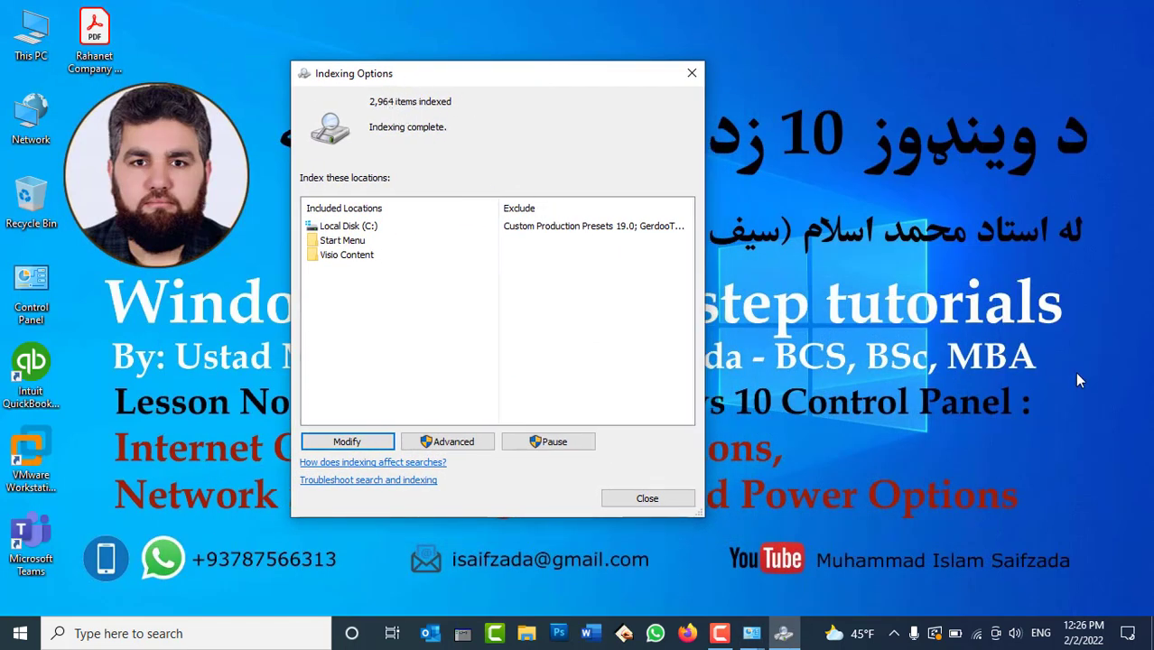
Step: Create a new text document named Islam on the desktop
right_click(983, 266)
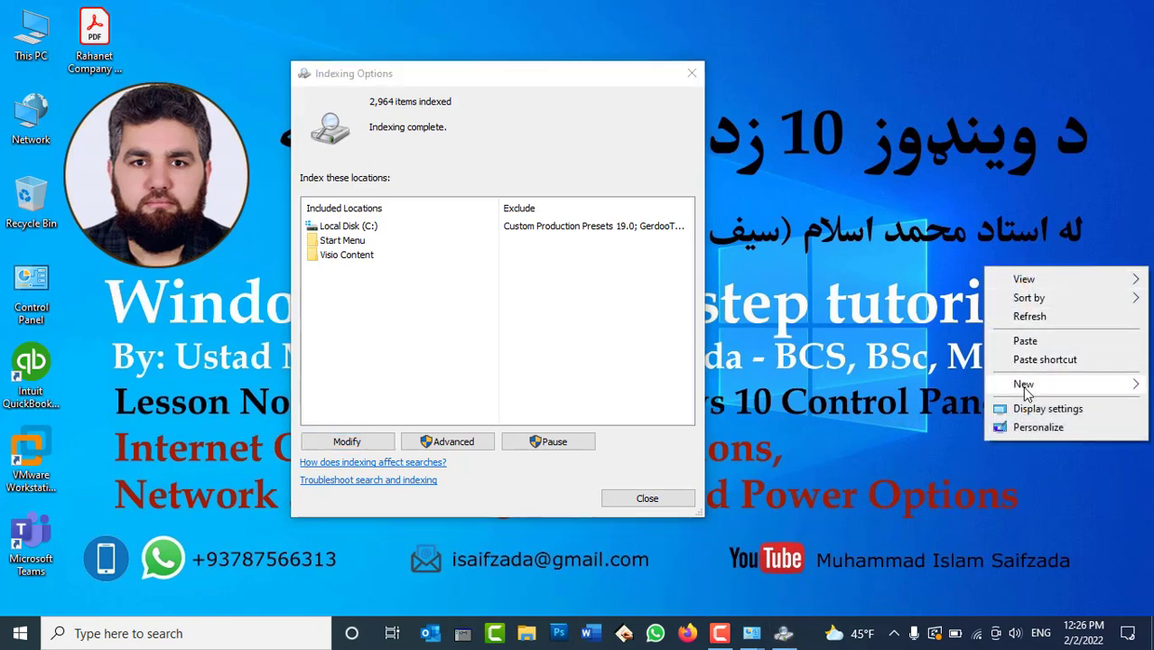
mouse_move(1026, 388)
left_click(818, 560)
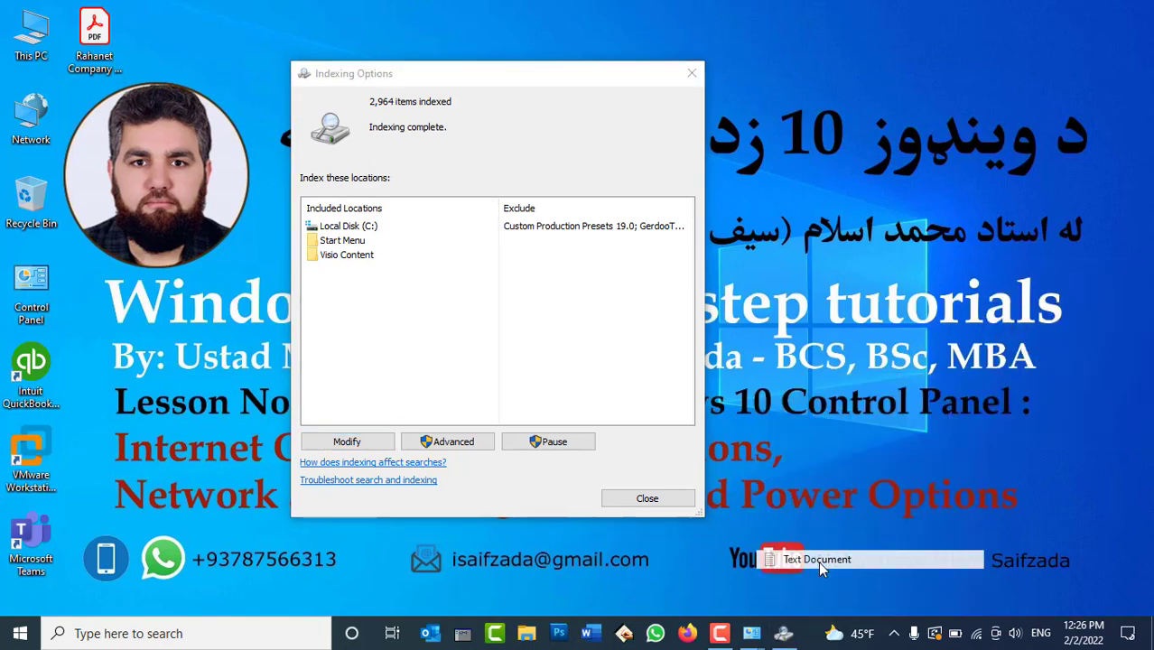
type("Islam")
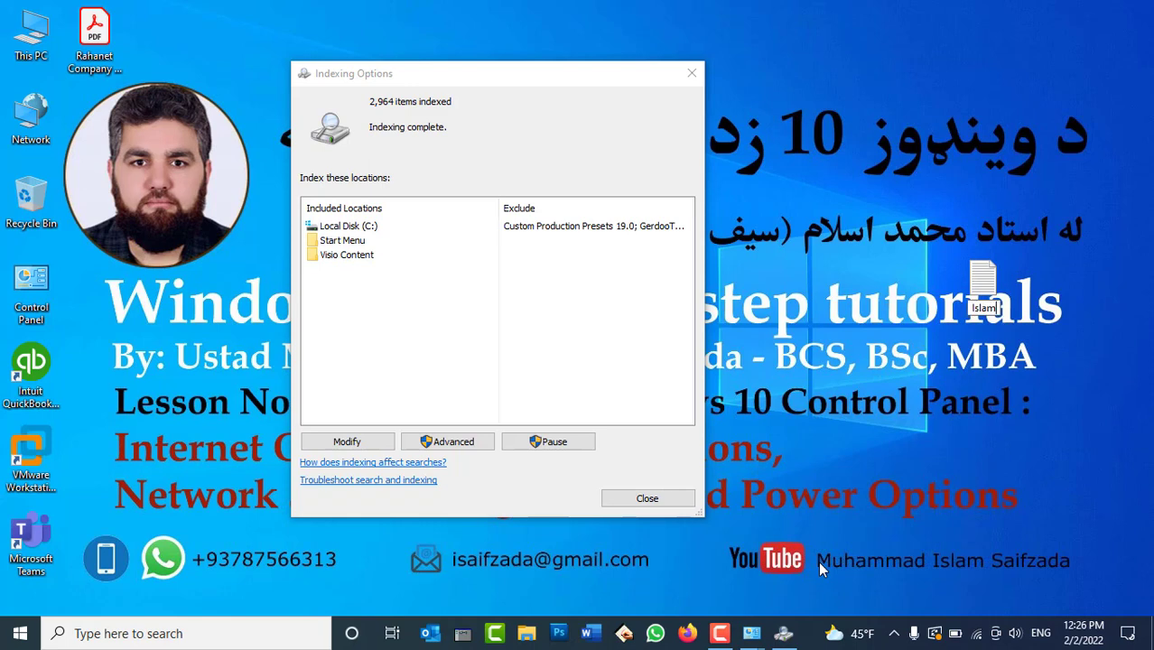
key("Return")
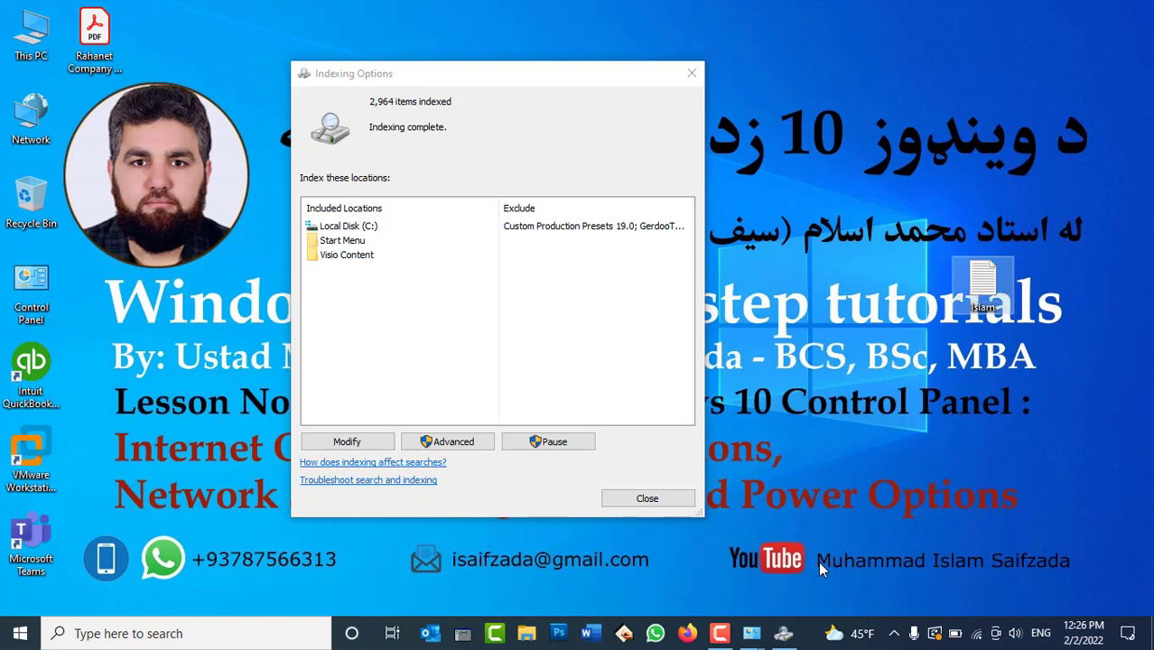
Step: Open the Islam text document, enter "welcome to afghanistan", and close it with the changes saved
key("Return")
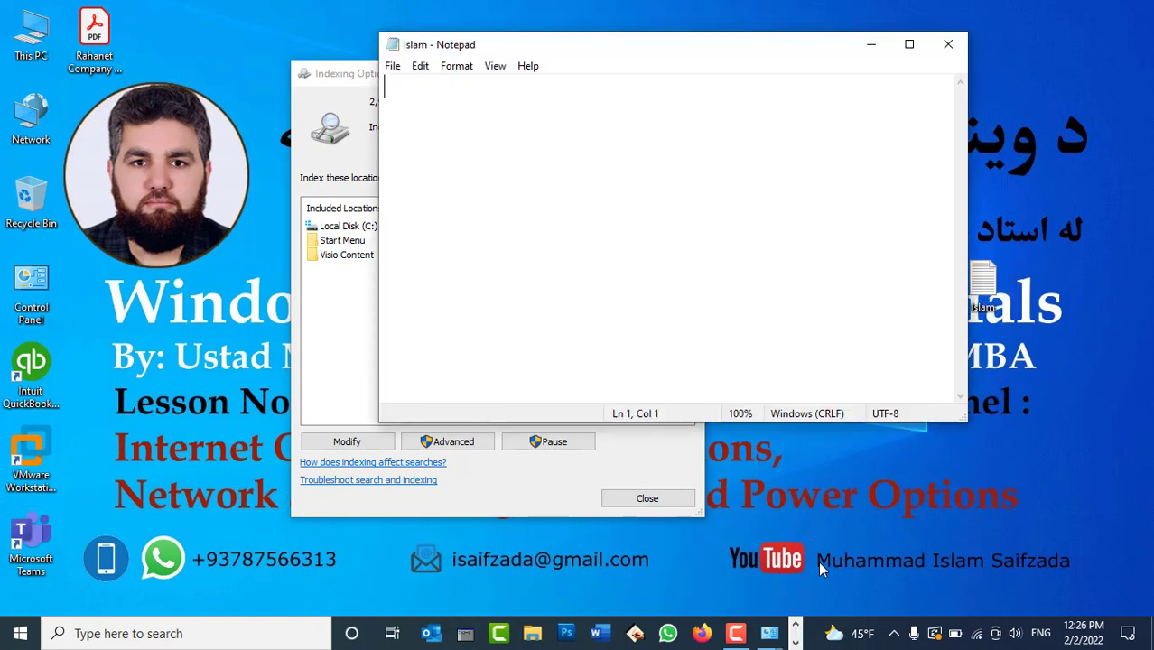
type("welcome to afghanistan")
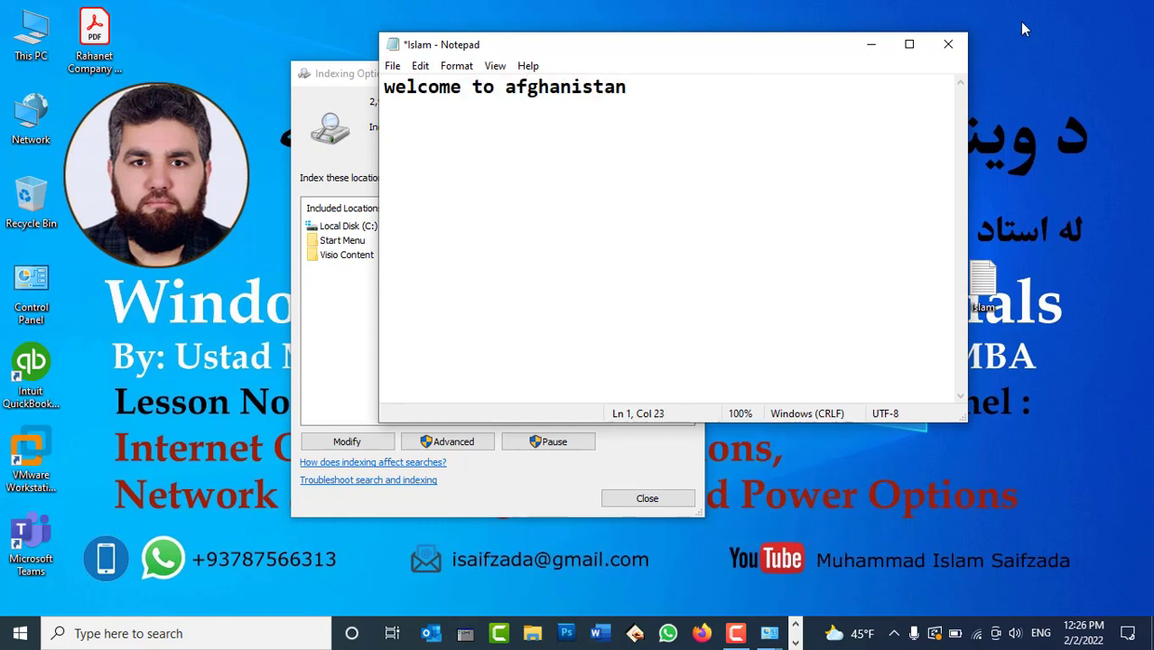
left_click(949, 44)
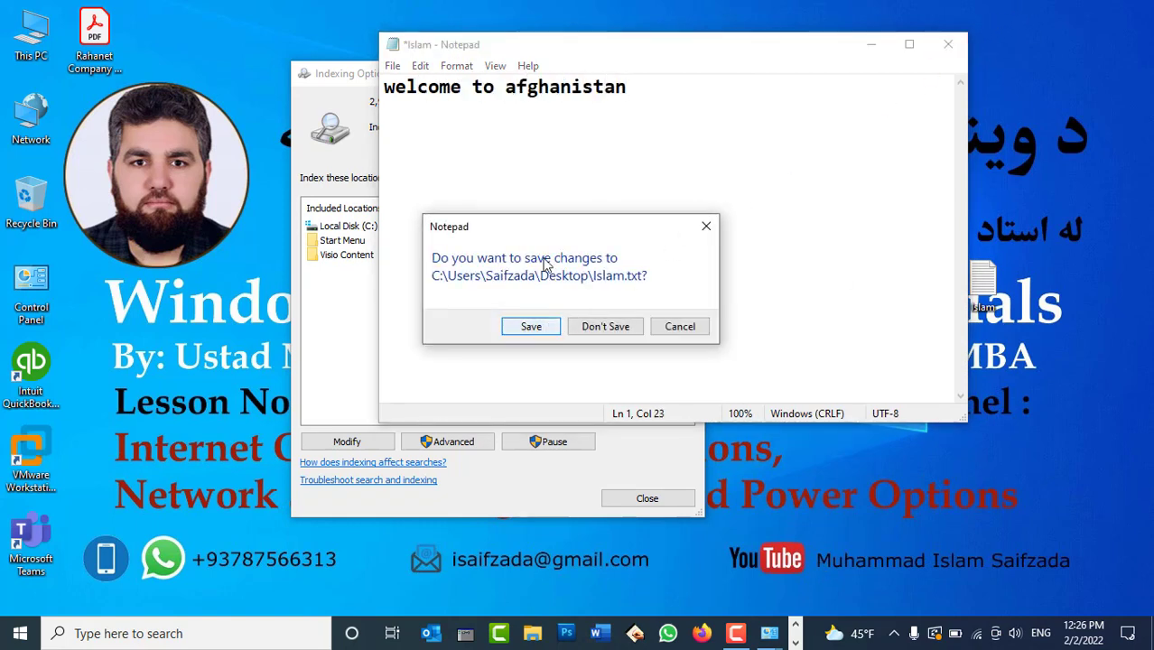
left_click(533, 330)
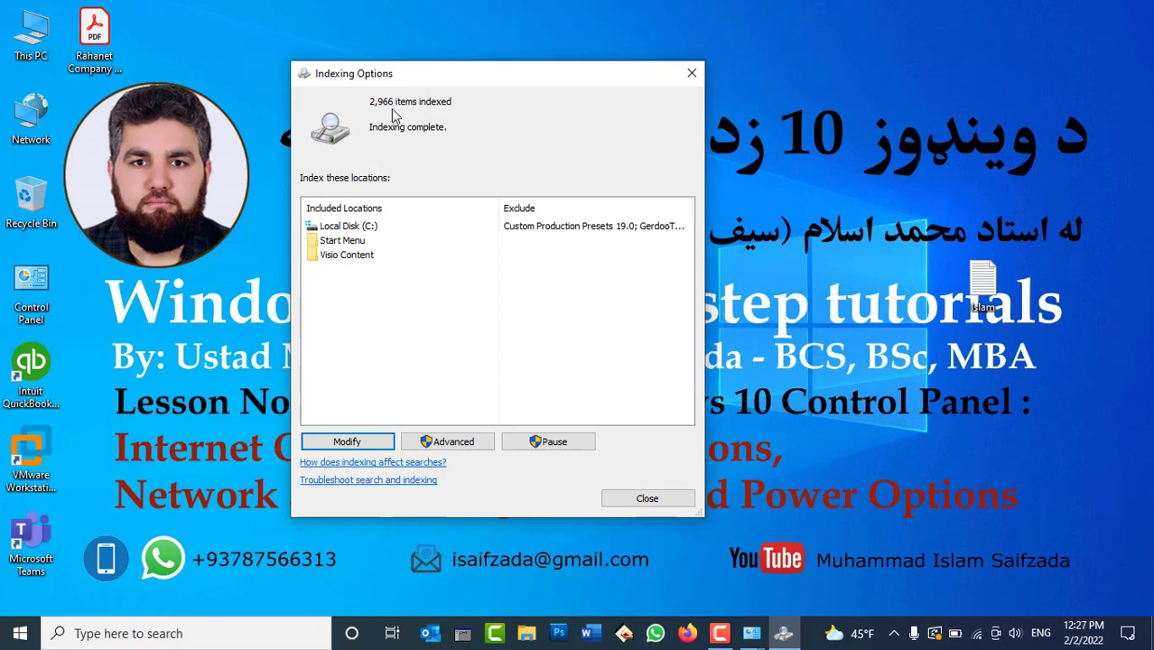
Step: Create a new bitmap image on the desktop, keeping its default name
right_click(915, 376)
mouse_move(957, 513)
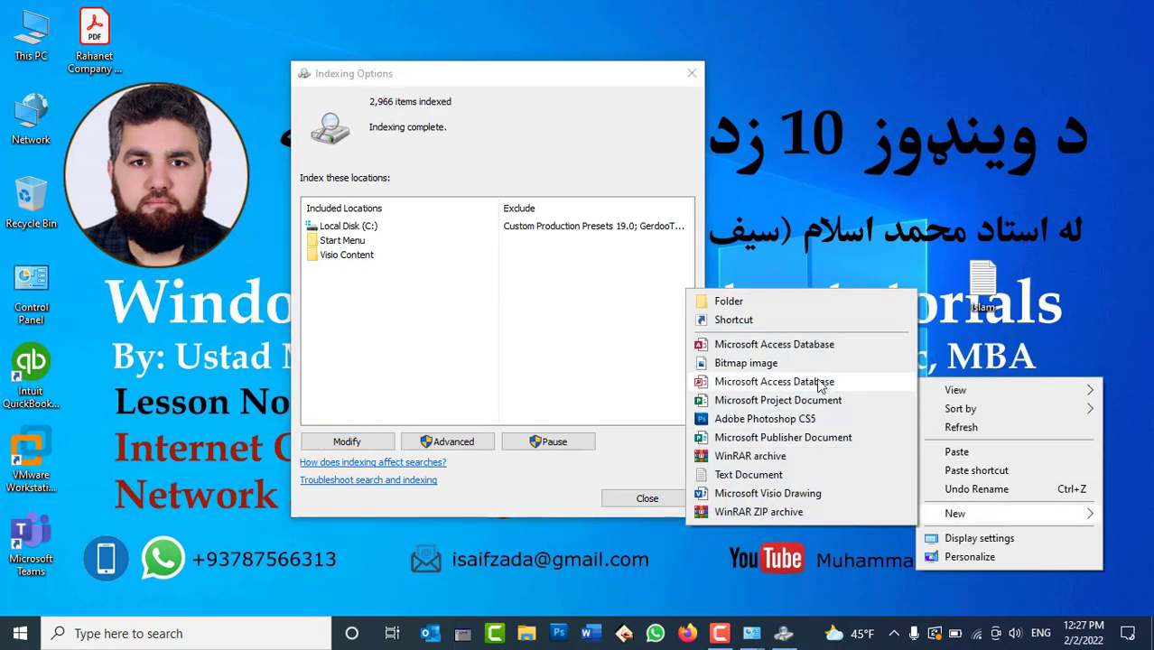
left_click(794, 363)
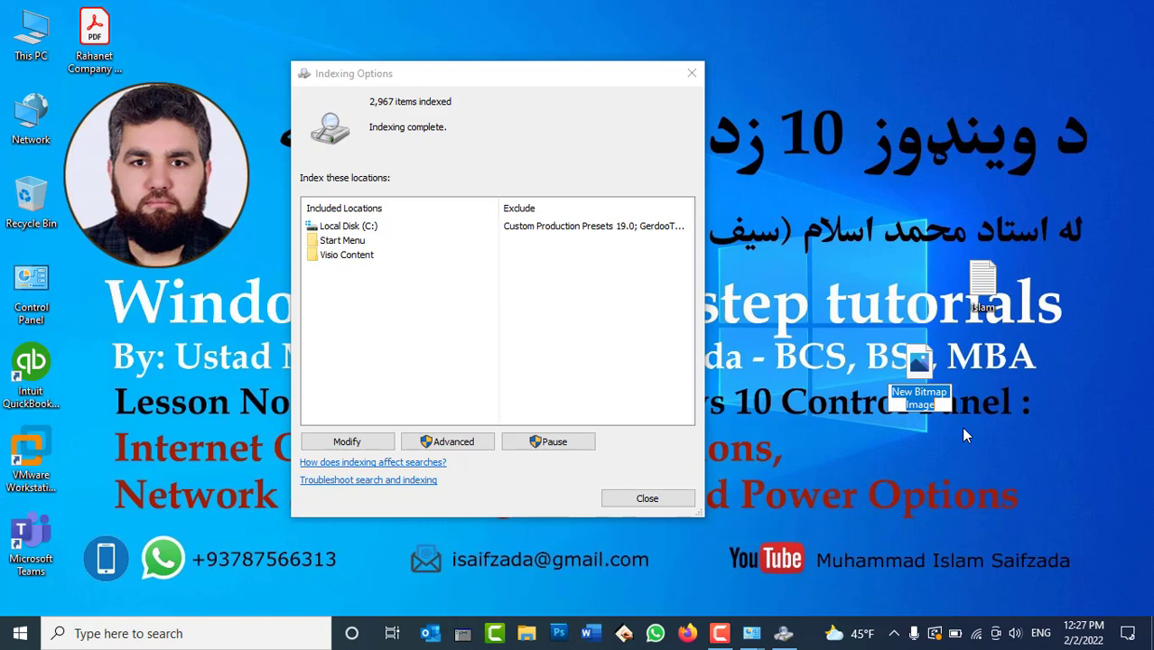
key("Return")
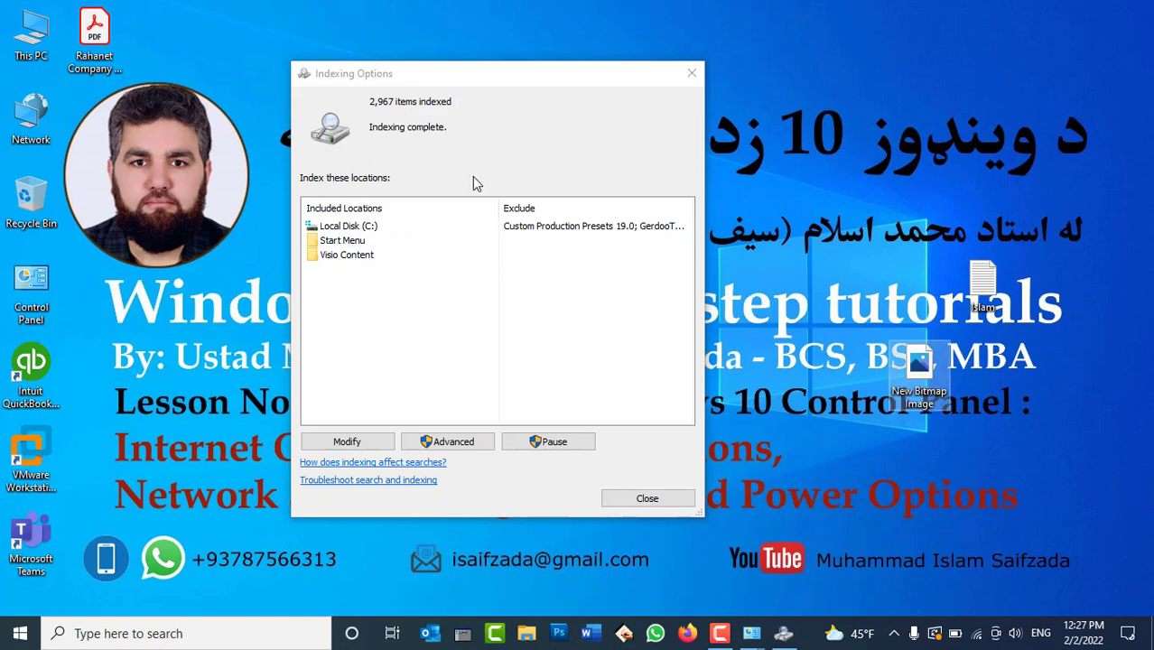
Step: Delete the new bitmap image from the desktop and empty the Recycle Bin
key("Delete")
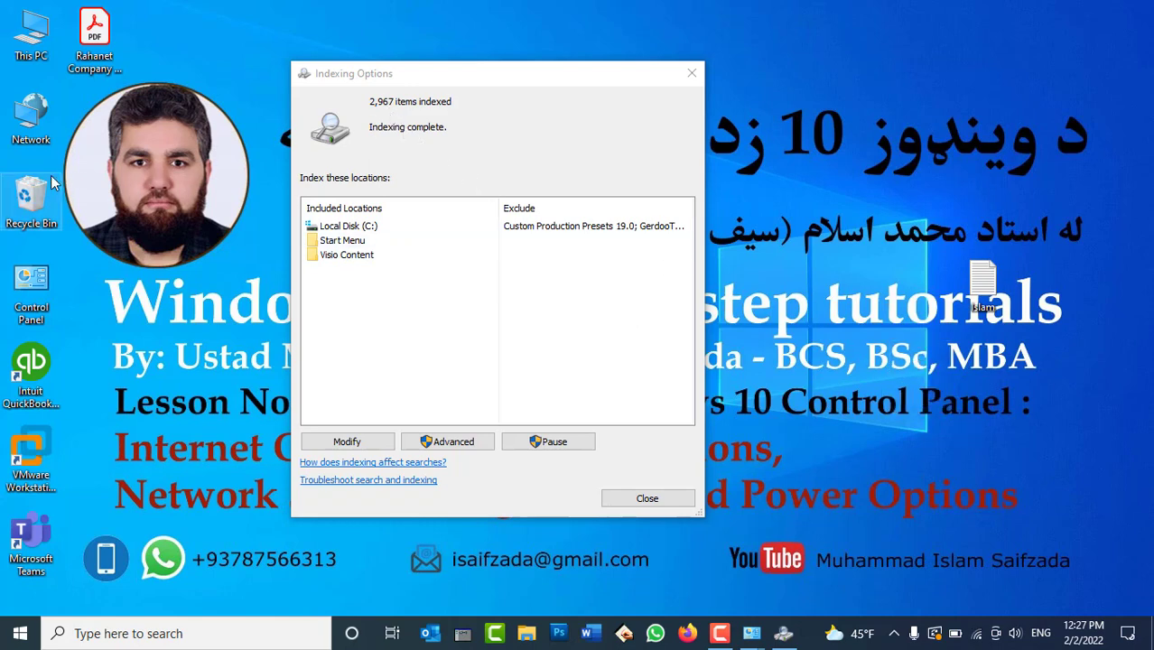
right_click(25, 197)
left_click(64, 221)
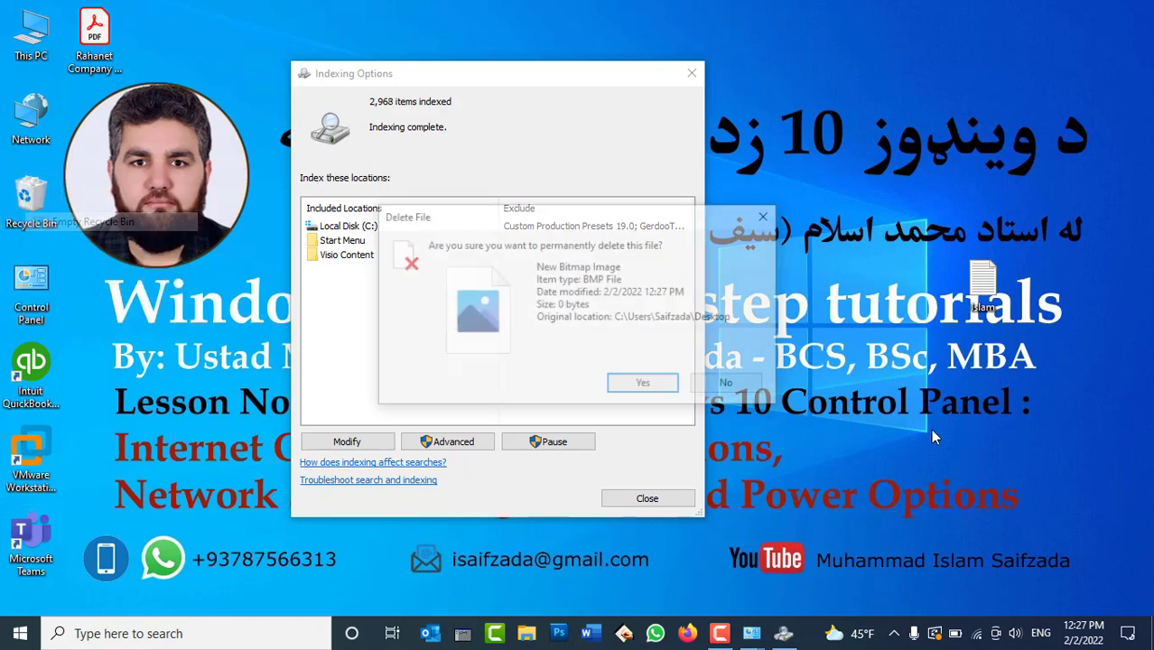
left_click(669, 388)
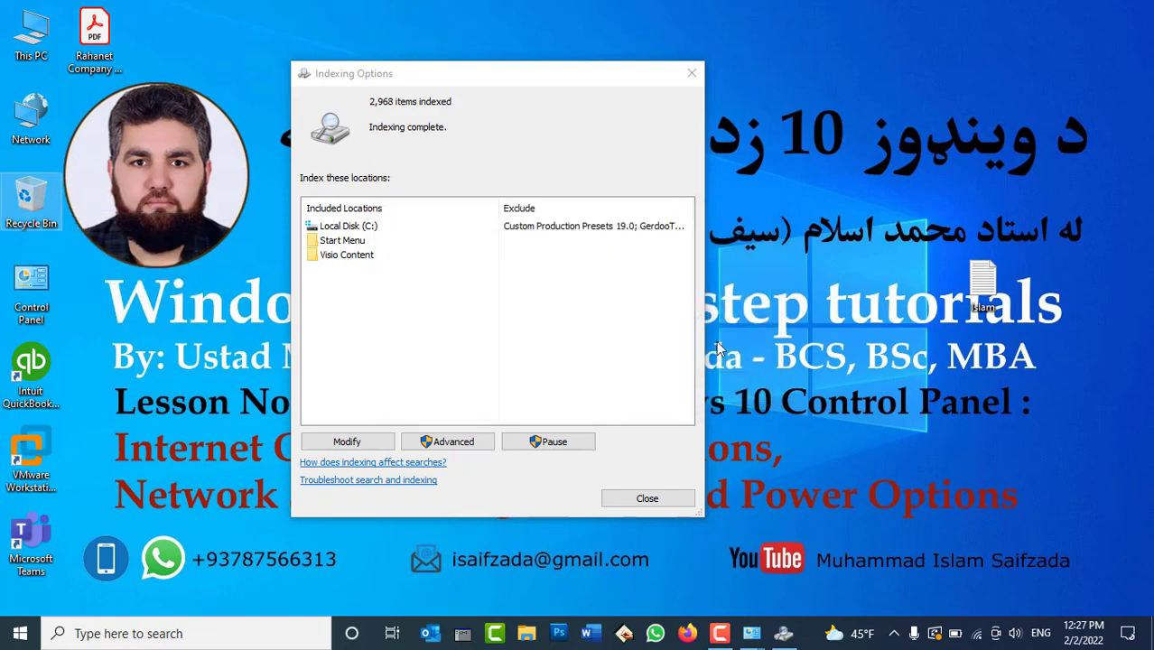
right_click(800, 260)
left_click(827, 309)
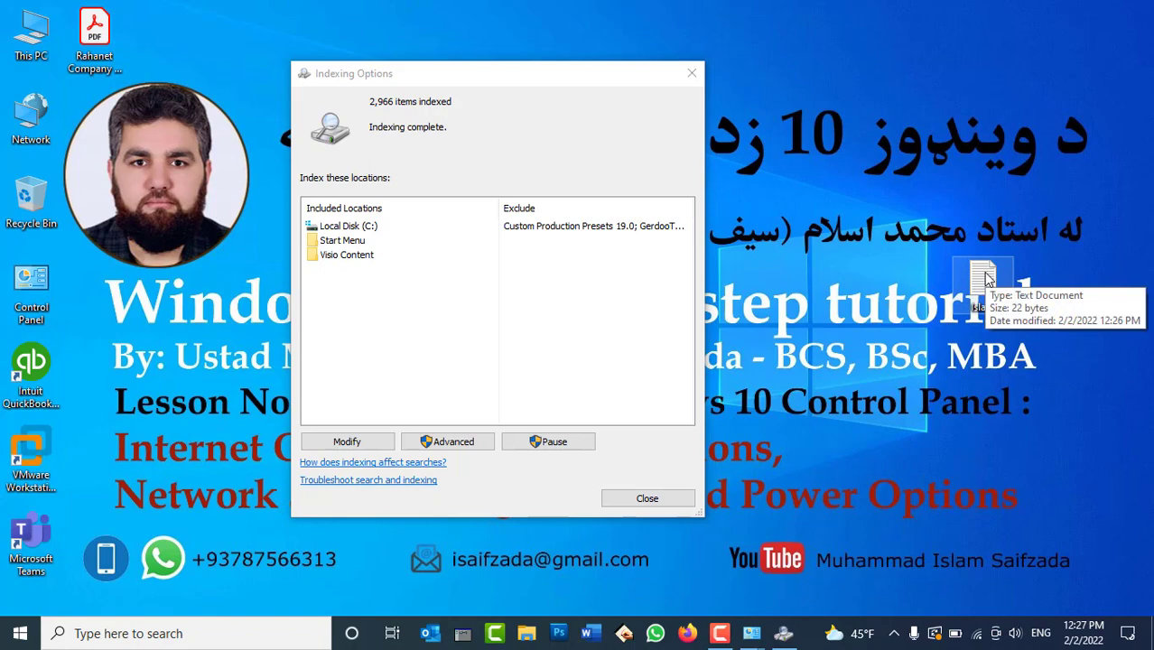
Step: Switch to File Explorer and browse to the contents of Local Disk (E:)
key("super+e")
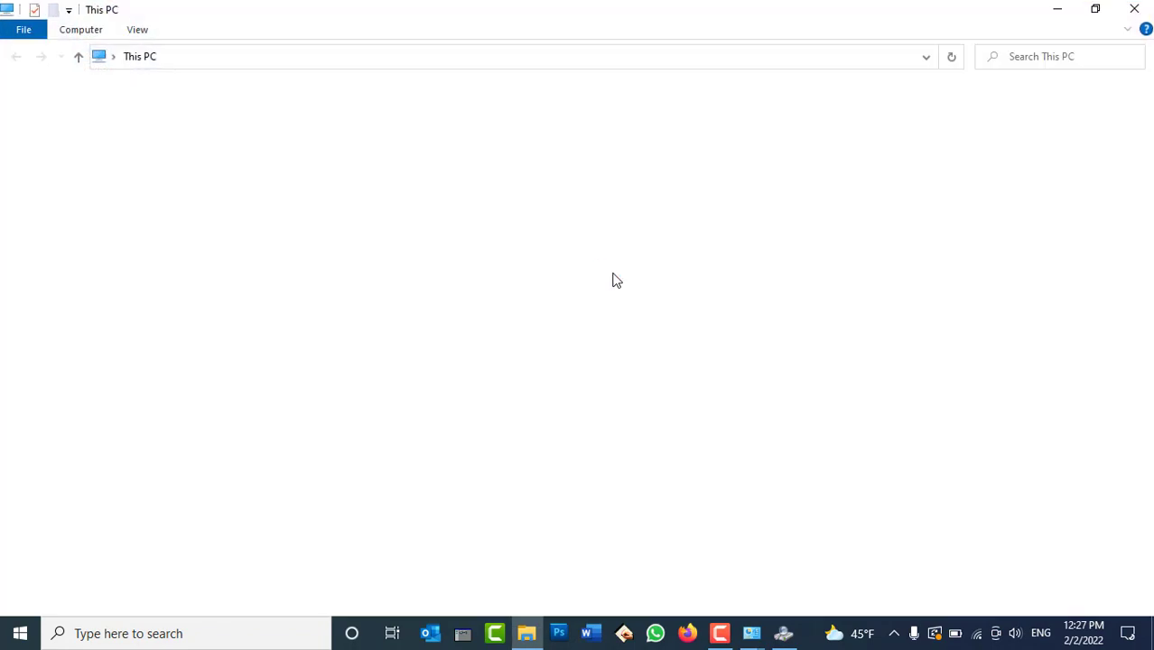
double_click(745, 250)
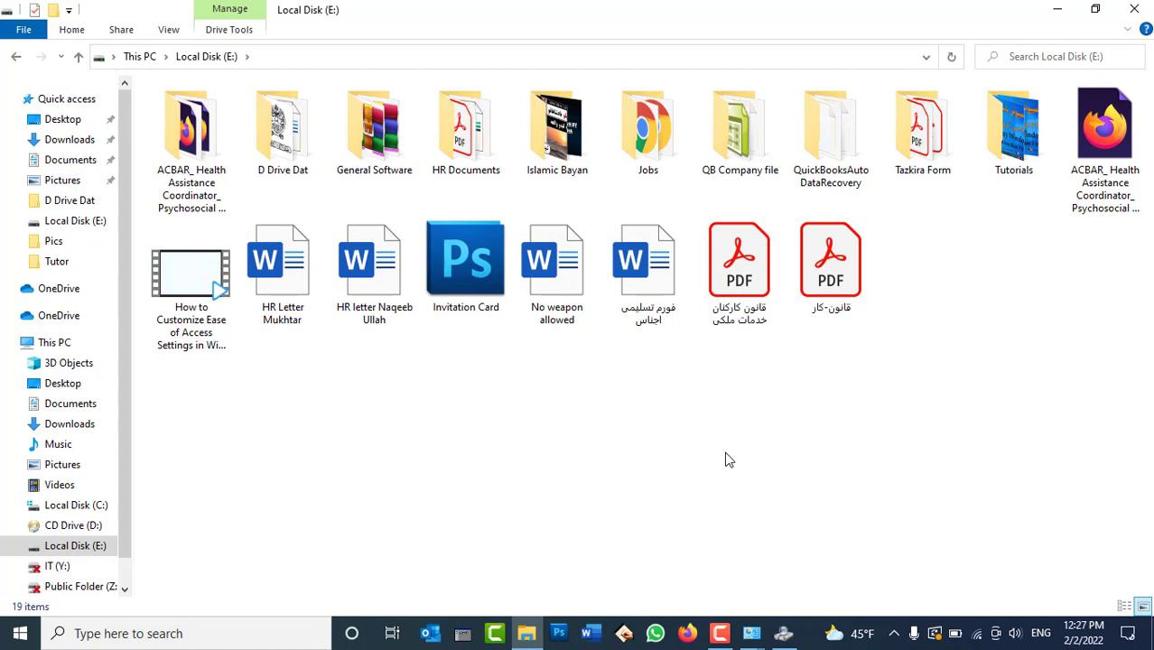
right_click(730, 461)
mouse_move(848, 414)
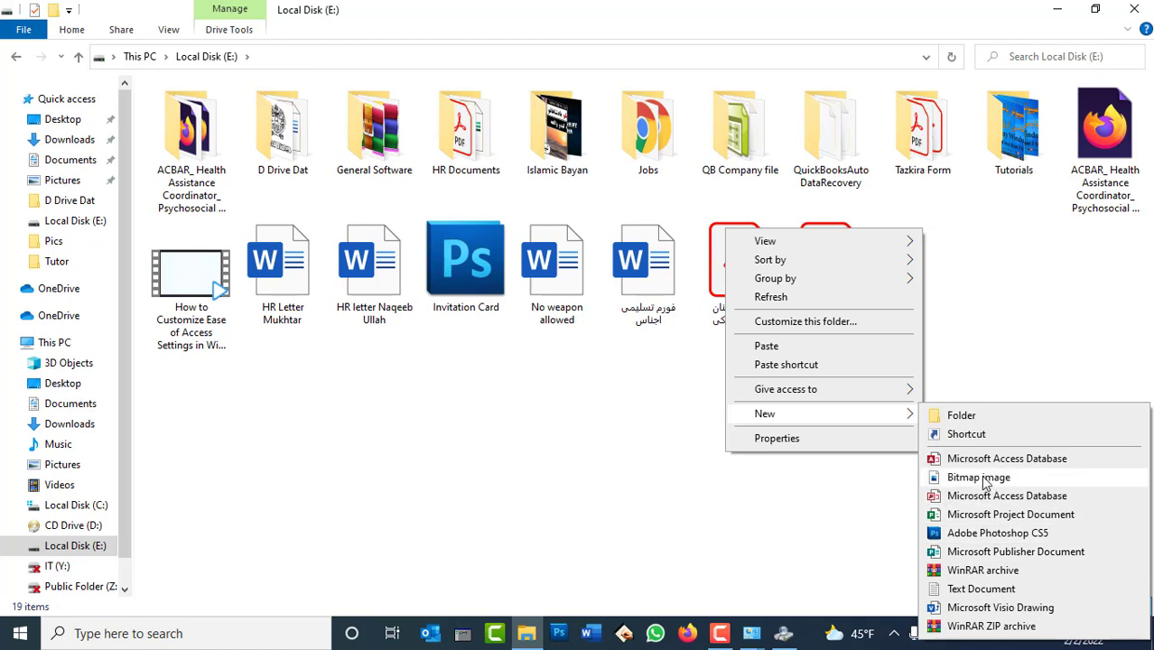
left_click(508, 379)
left_click(649, 287)
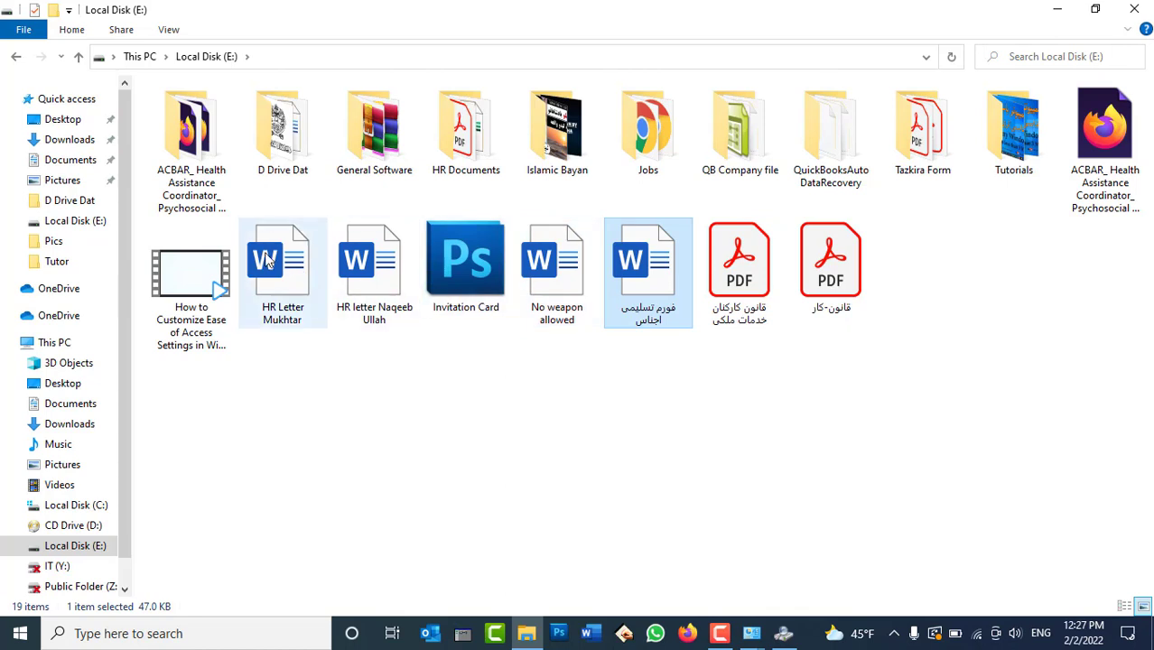
Step: Rename the "No weapon allowed" Word document on Local Disk (E:) as Islam, and close File Explorer
left_click(520, 271)
key("F2")
type("Islam")
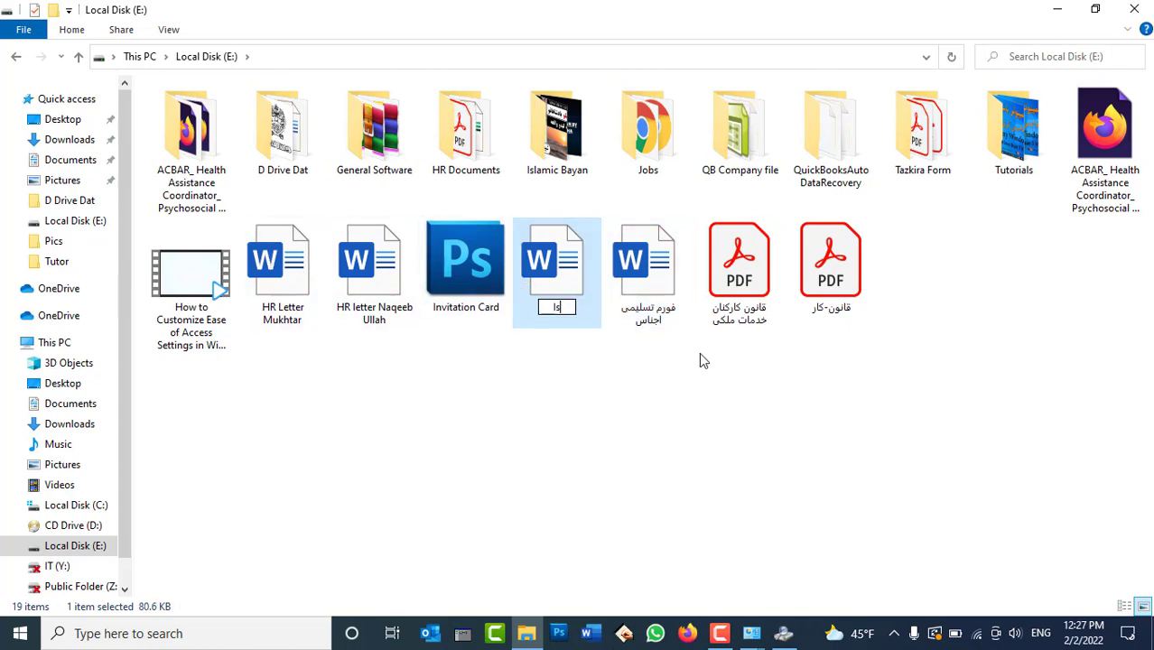
key("Return")
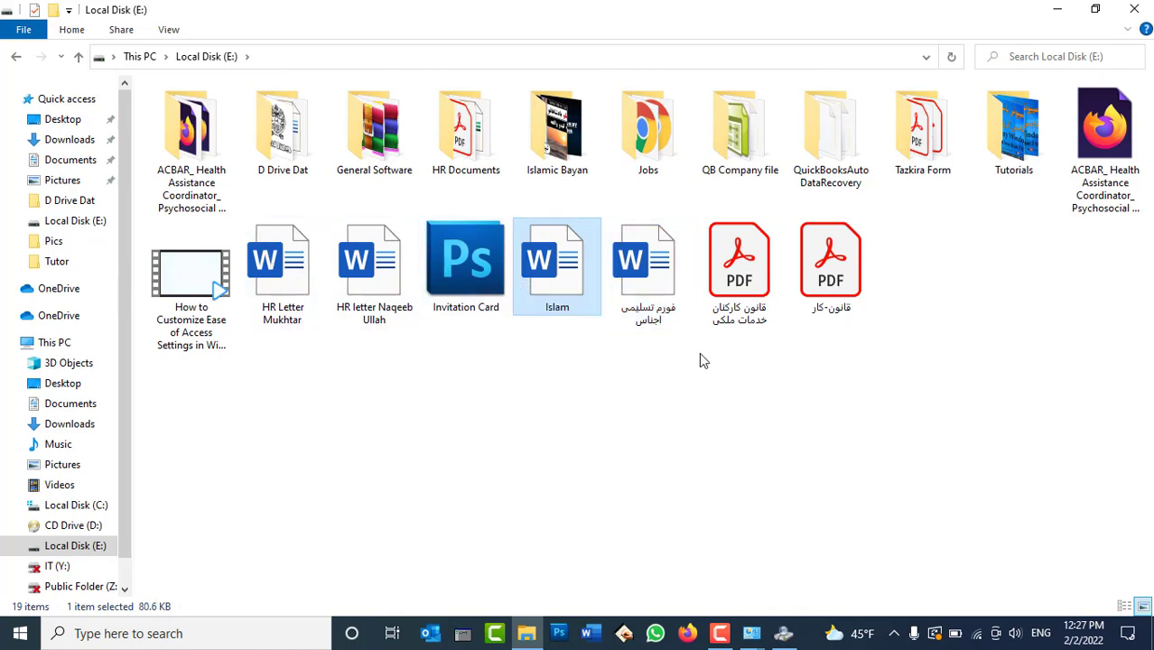
left_click(1134, 9)
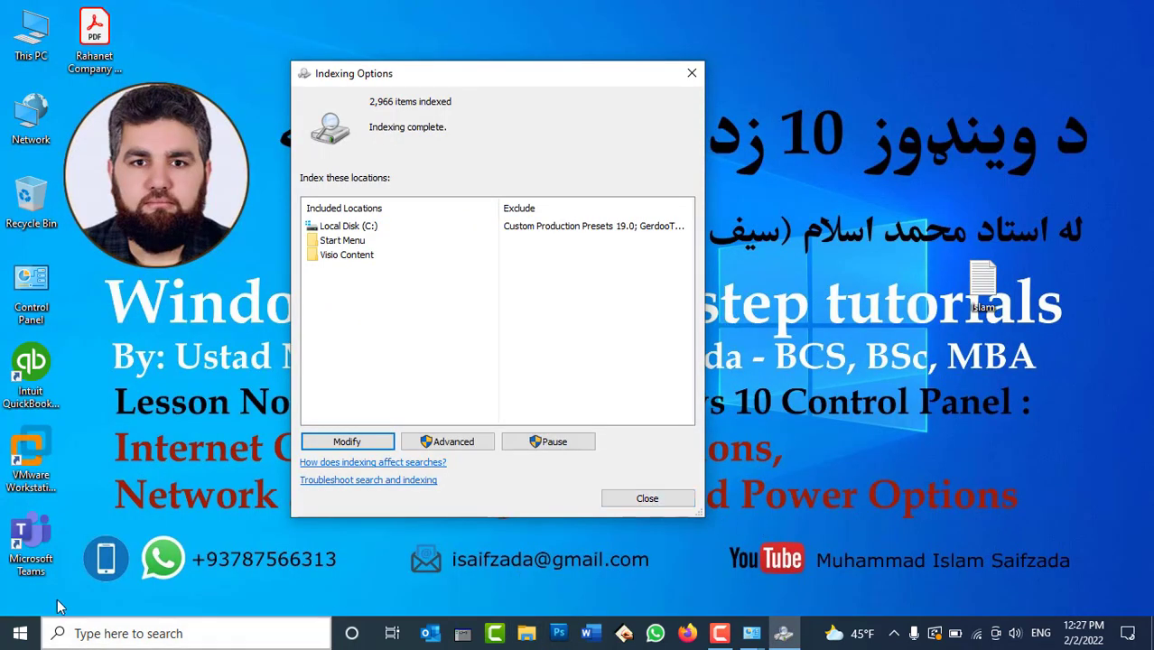
Step: Search Windows for "Islam" to check which of the two files are found, then dismiss the results
left_click(117, 634)
type("Islam")
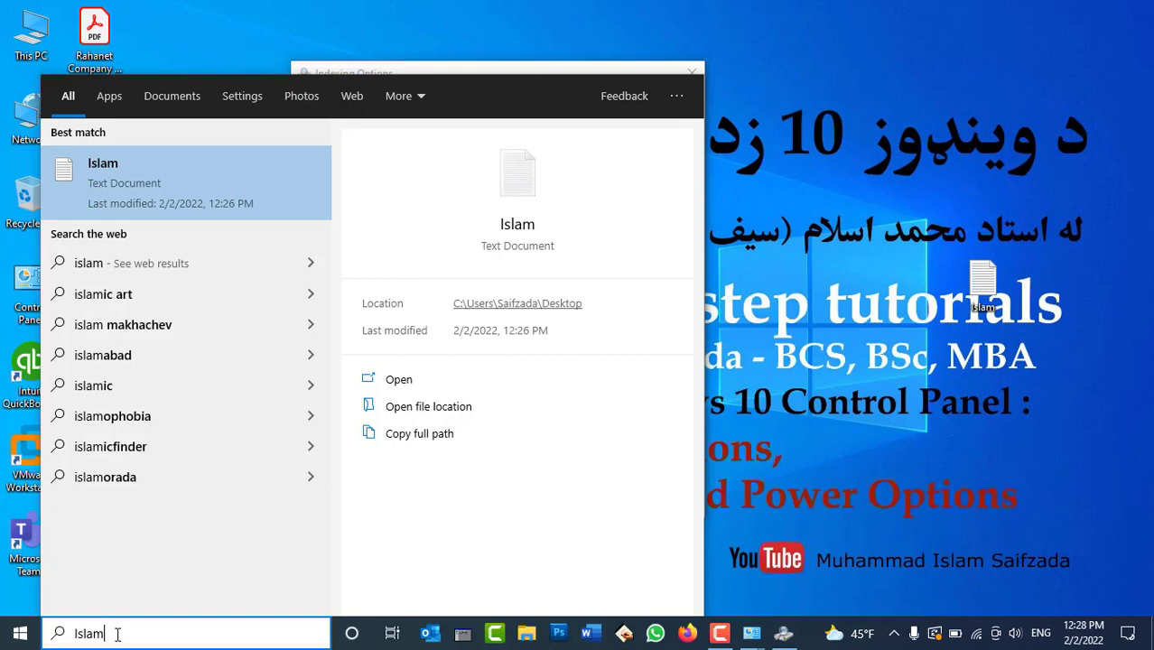
left_click(746, 429)
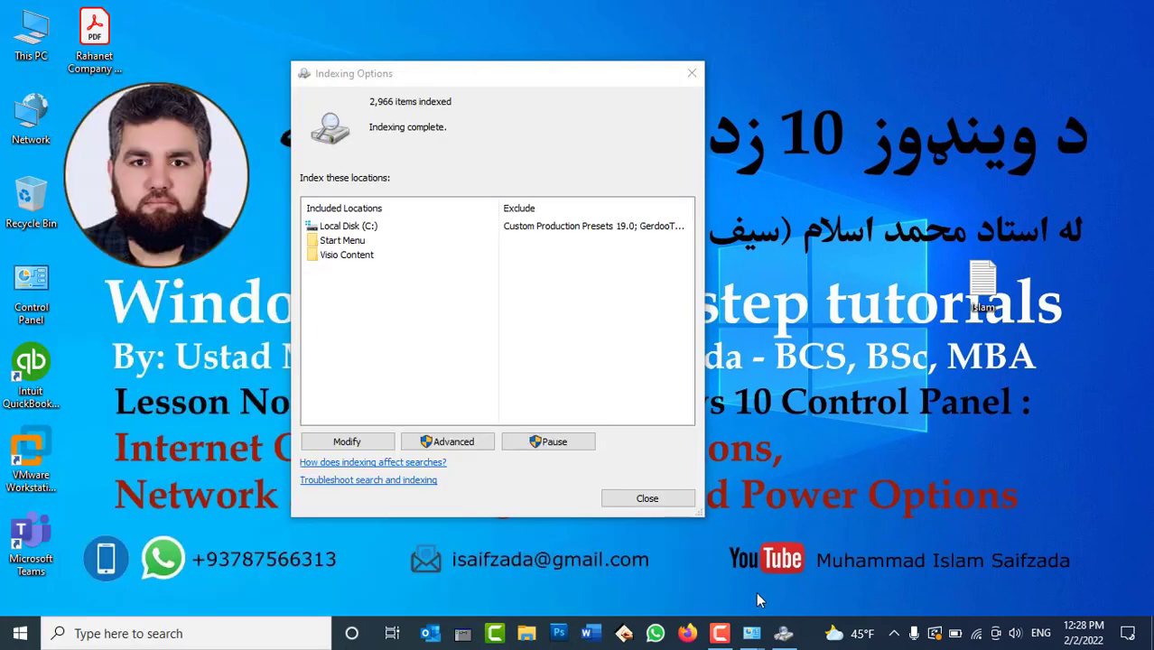
Step: Modify the indexed locations to include Local Disk (E:), Internet Explorer History and Microsoft Outlook
left_click(367, 444)
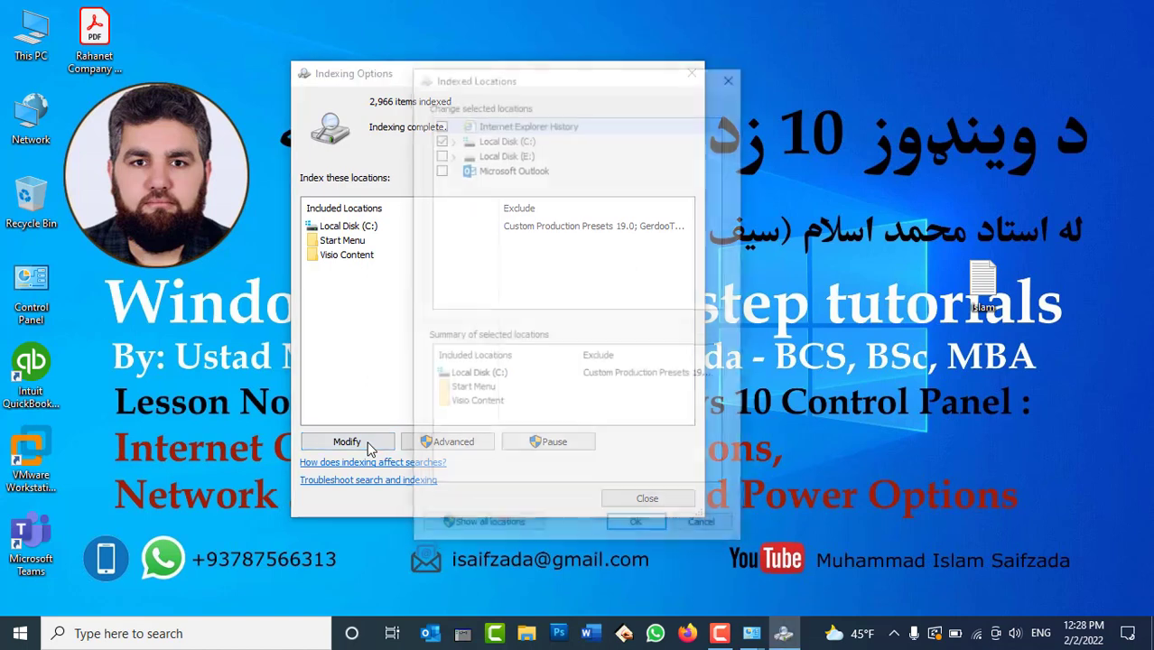
left_click(438, 152)
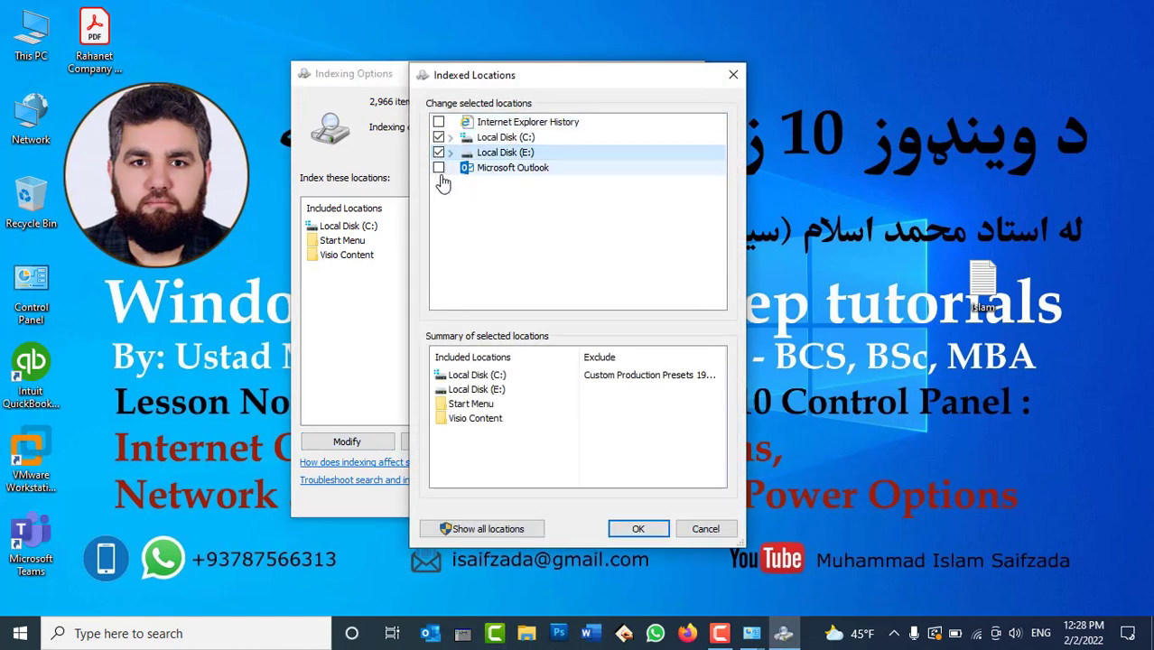
left_click(438, 122)
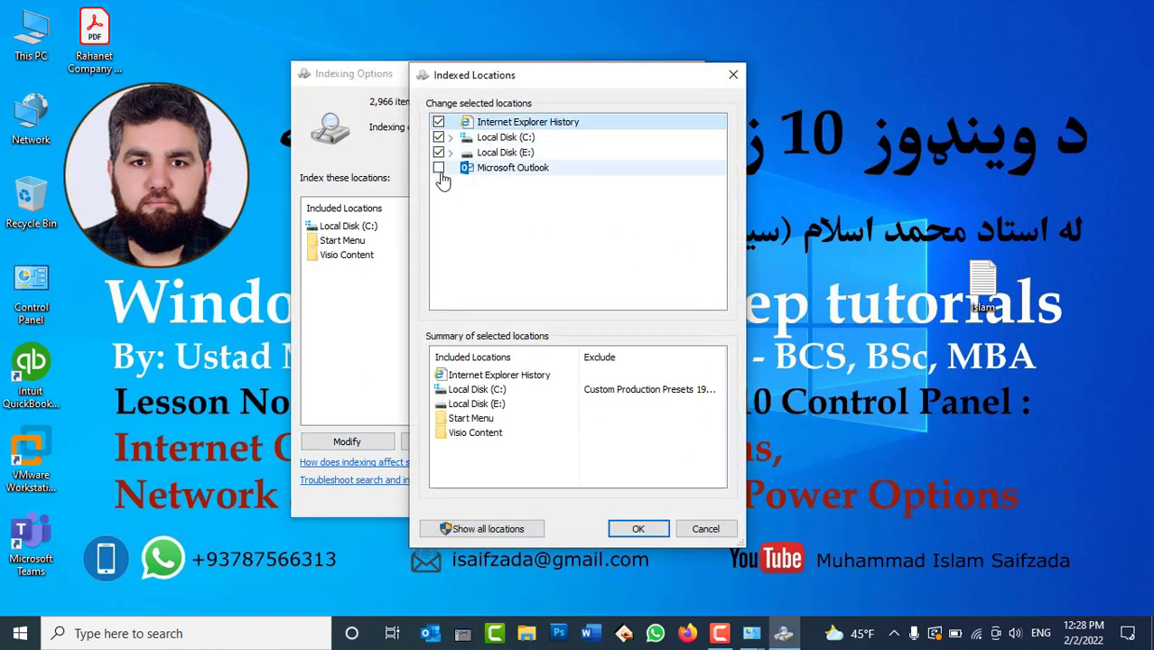
left_click(439, 169)
left_click(638, 528)
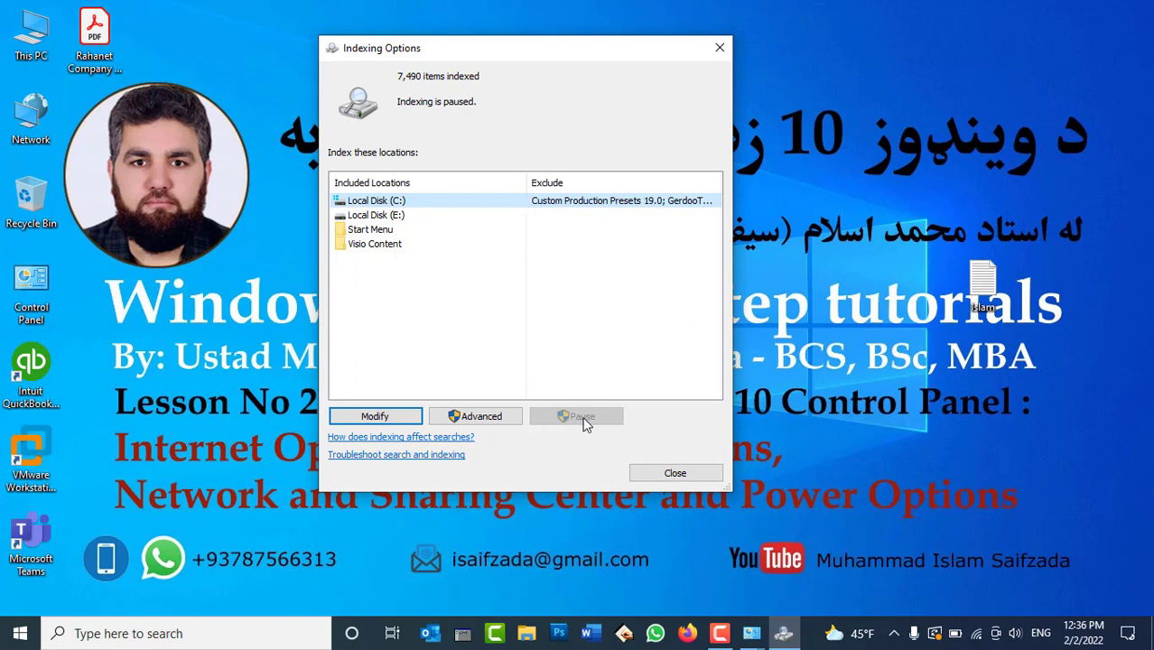
Step: Repeat the Windows search for "Islam" to check for the document on drive E:, and return to Indexing Options
left_click_drag(524, 60, 591, 52)
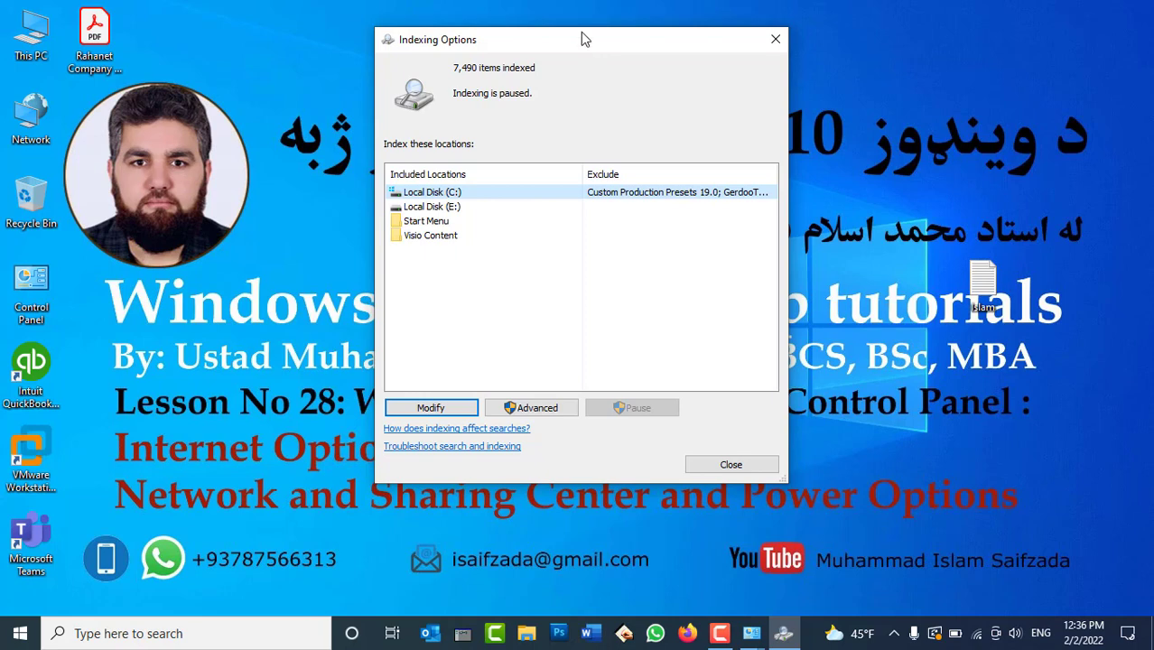
left_click(213, 636)
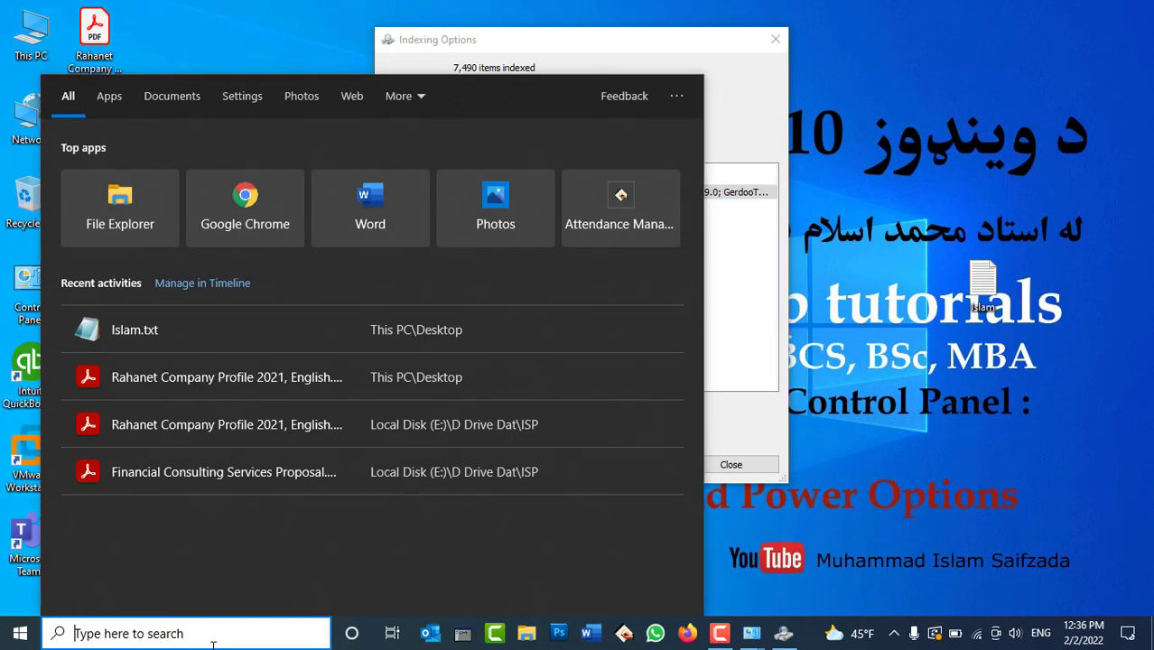
type("Islam")
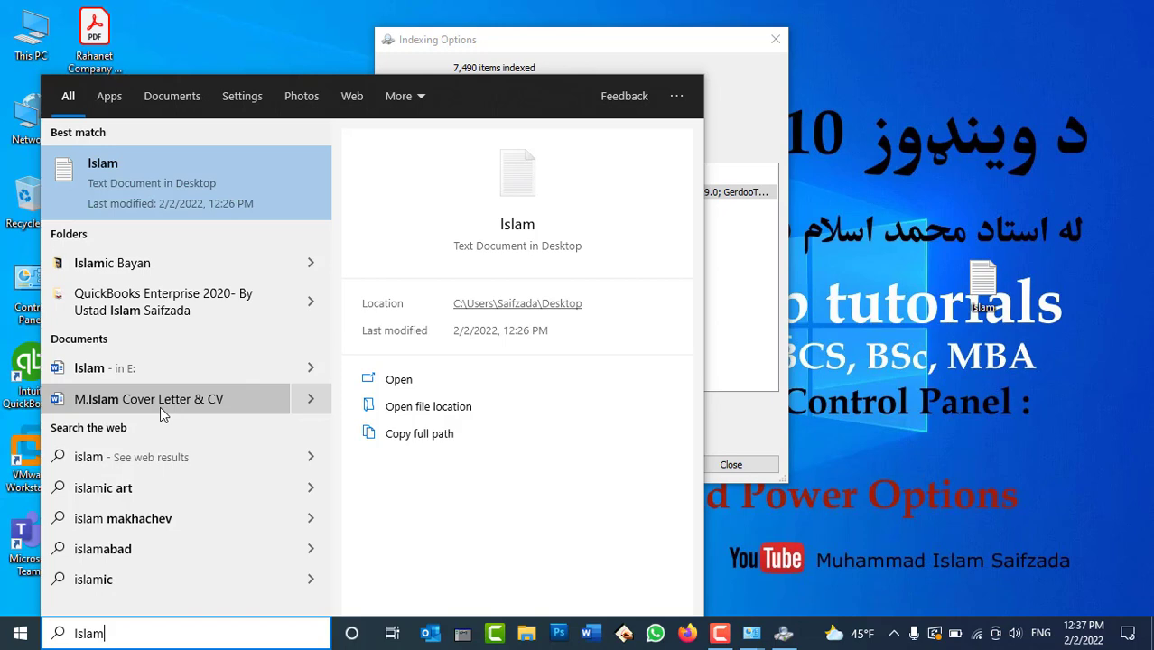
left_click(638, 47)
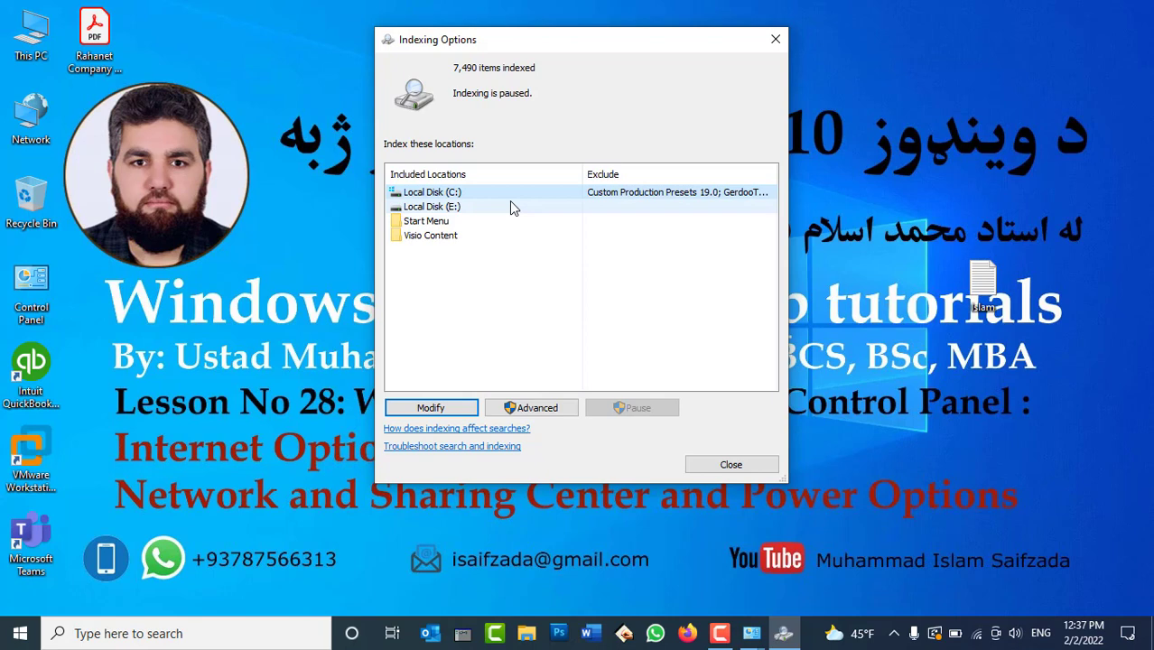
Step: Review the selected locations in the Indexed Locations dialog, moving it to compare with the included list, and cancel
left_click(458, 412)
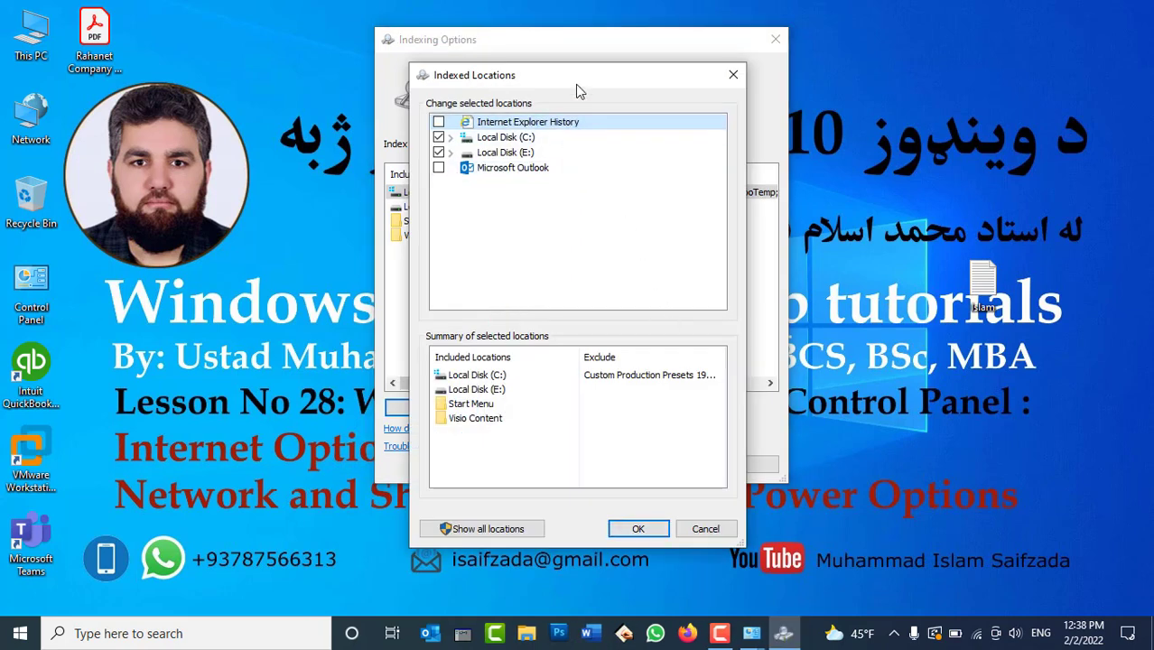
left_click_drag(582, 90, 681, 91)
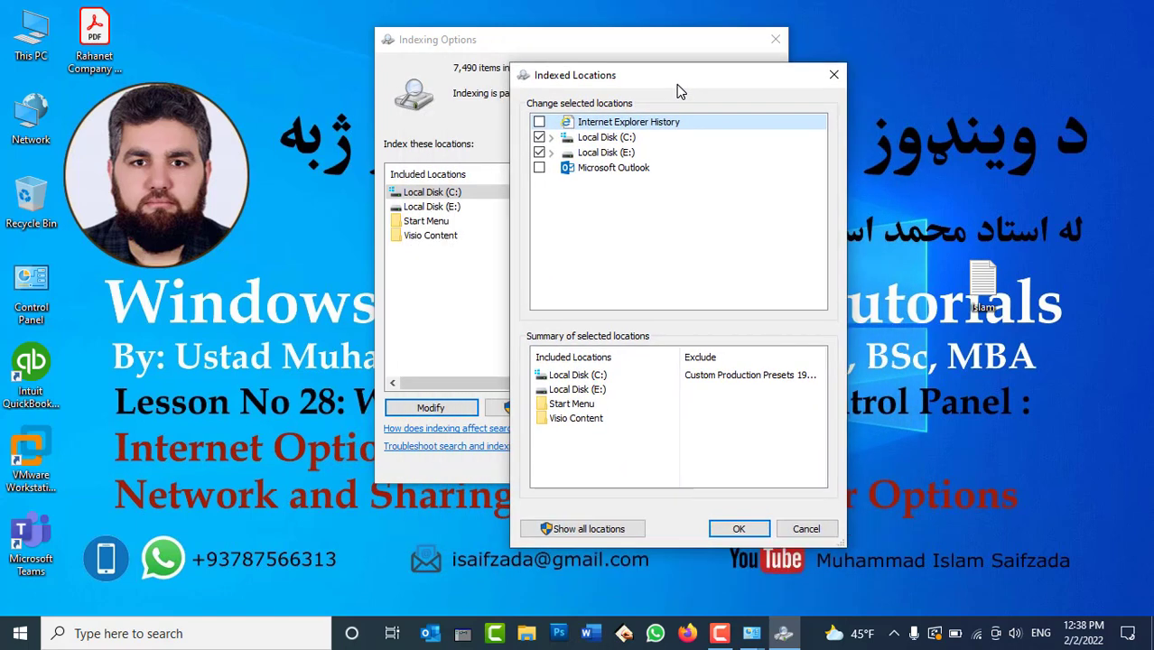
left_click_drag(681, 91, 616, 103)
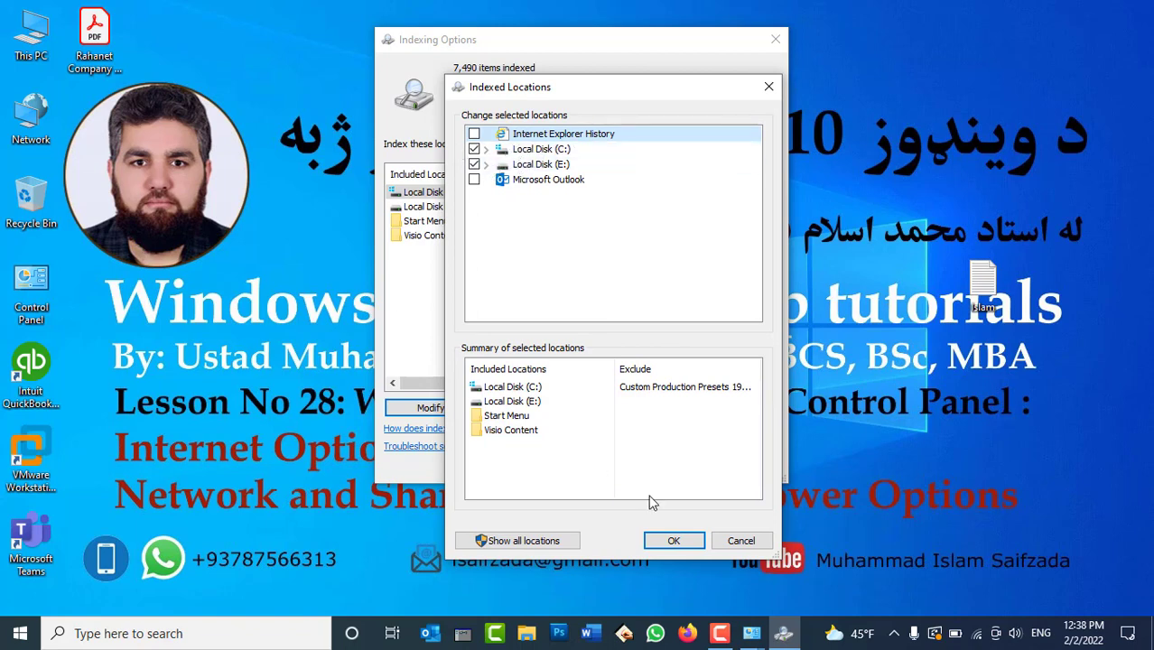
left_click(733, 541)
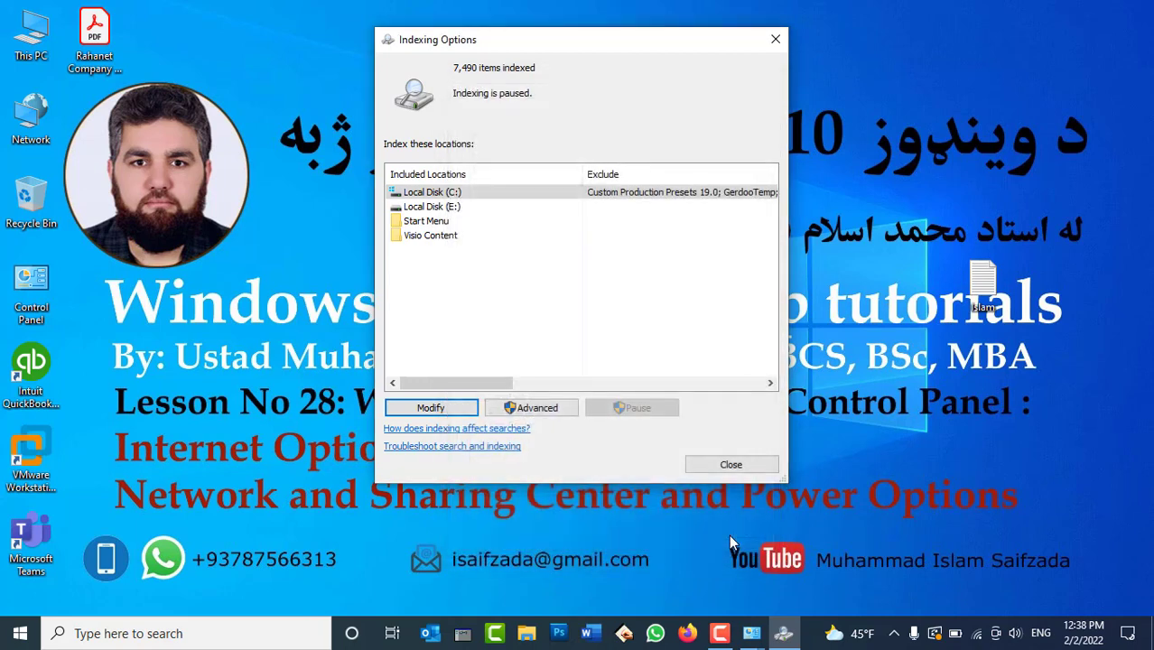
Step: Open the advanced indexing options and examine the current index location path
left_click(548, 409)
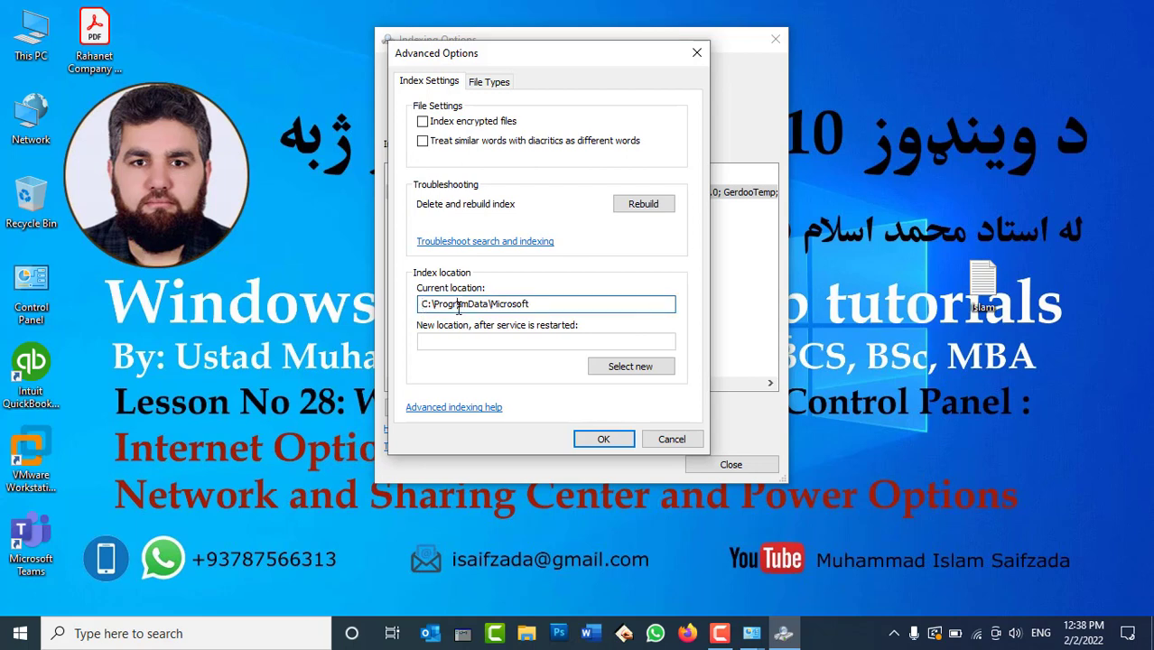
double_click(487, 304)
double_click(512, 304)
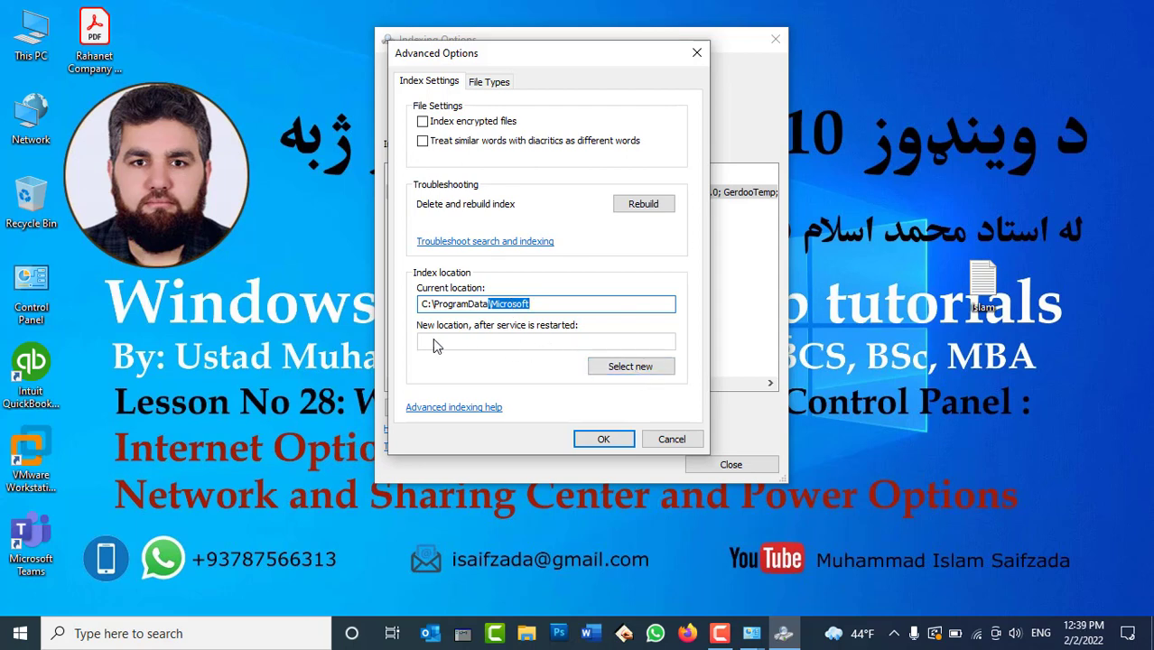
Step: Review the indexed file types, try both Index Properties Only and Index Properties and File Contents, cancel, and close Indexing Options
left_click(503, 84)
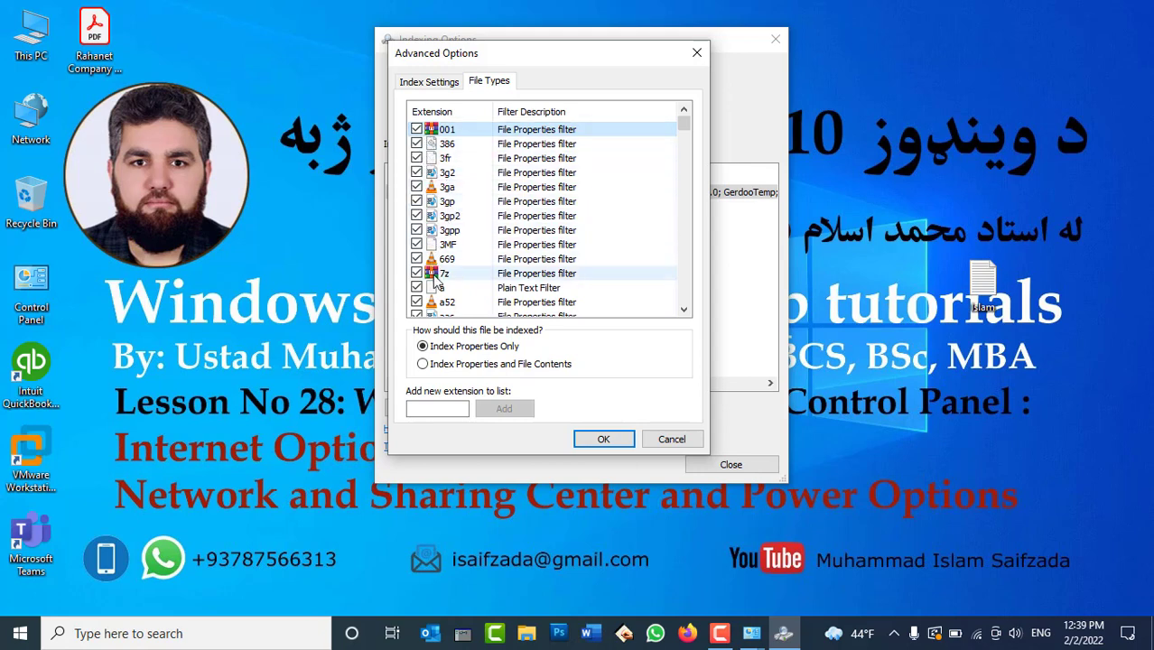
scroll(486, 273, "down", 10)
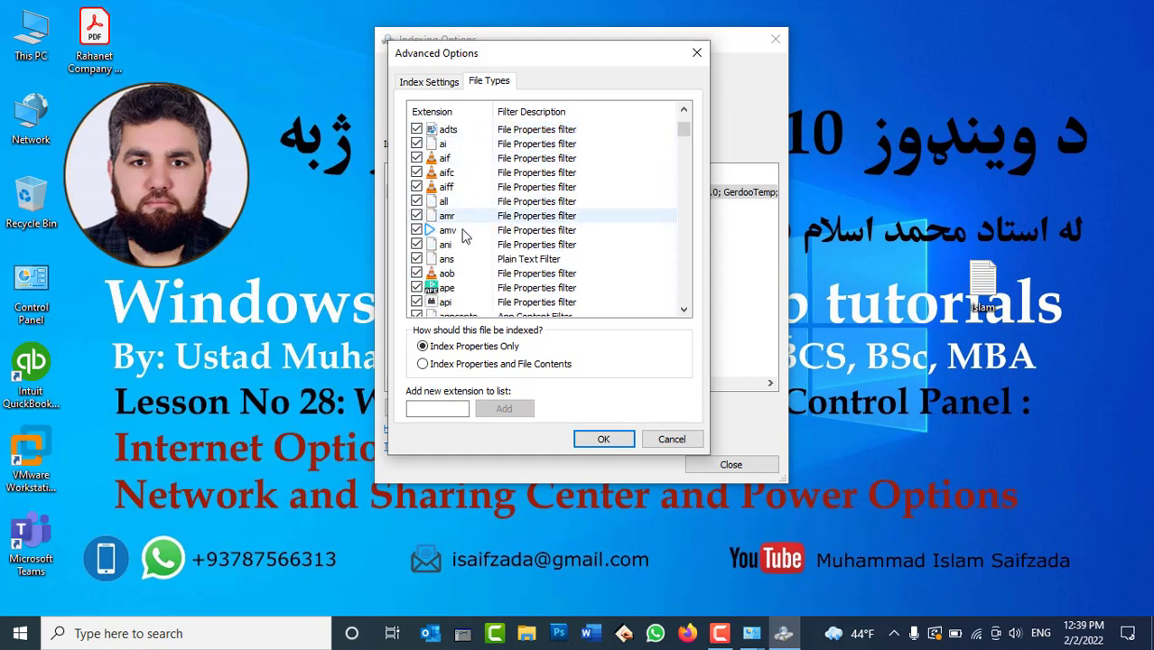
scroll(470, 271, "up", 5)
scroll(470, 271, "up", 3)
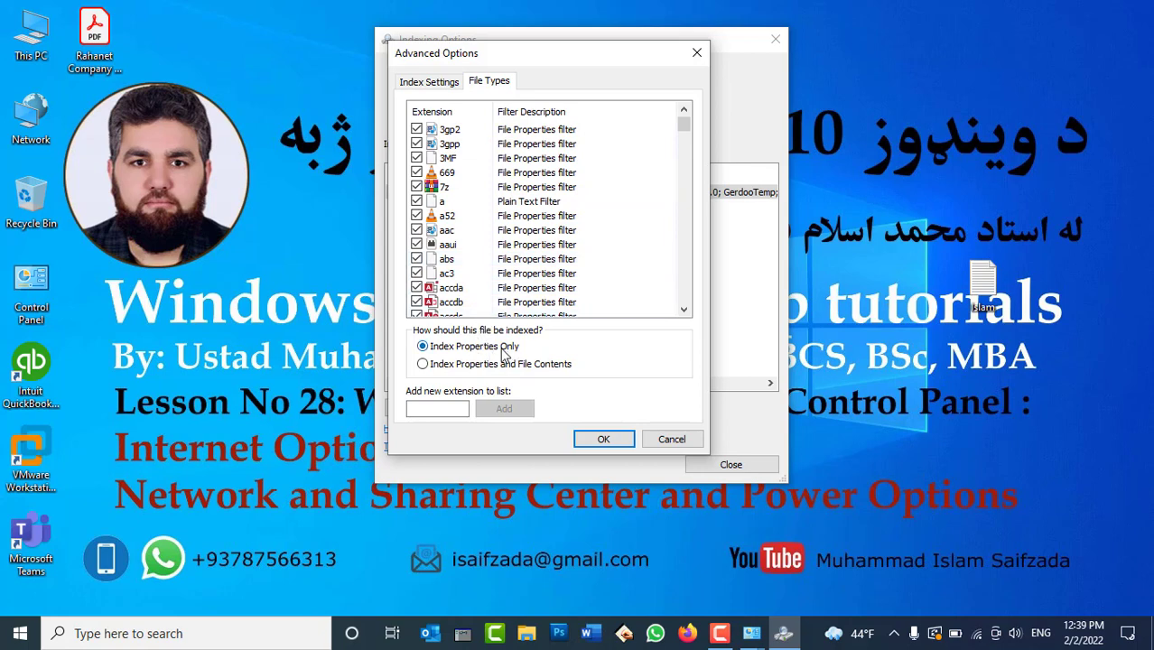
left_click(460, 367)
left_click(478, 350)
left_click(469, 368)
left_click(495, 351)
left_click(668, 440)
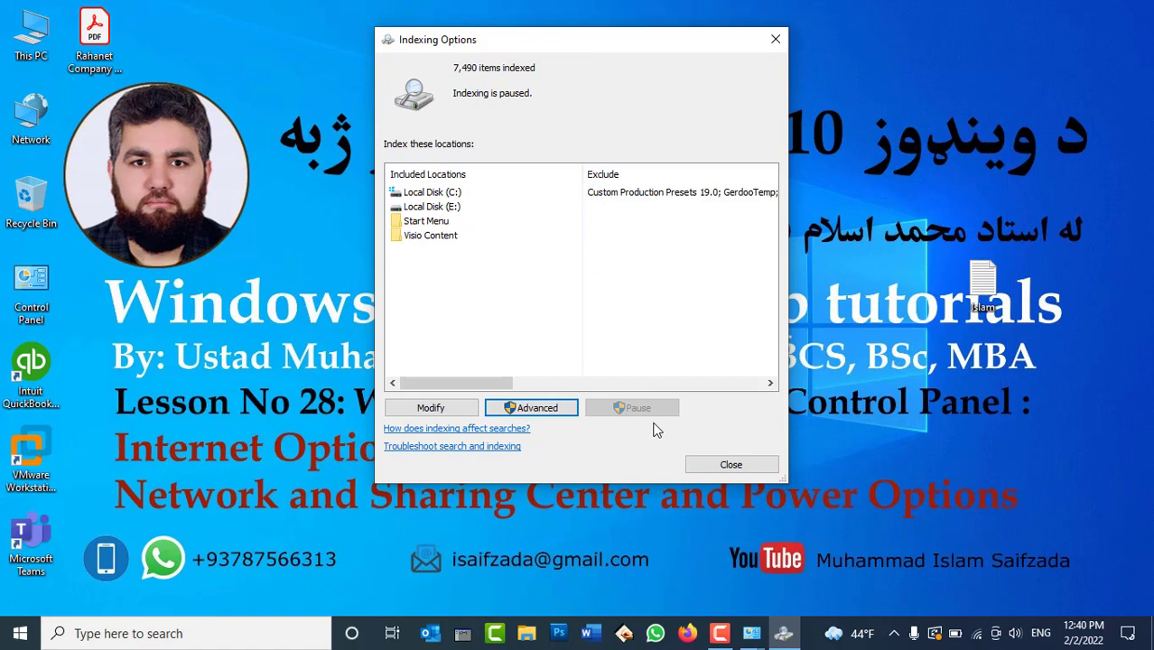
left_click(695, 464)
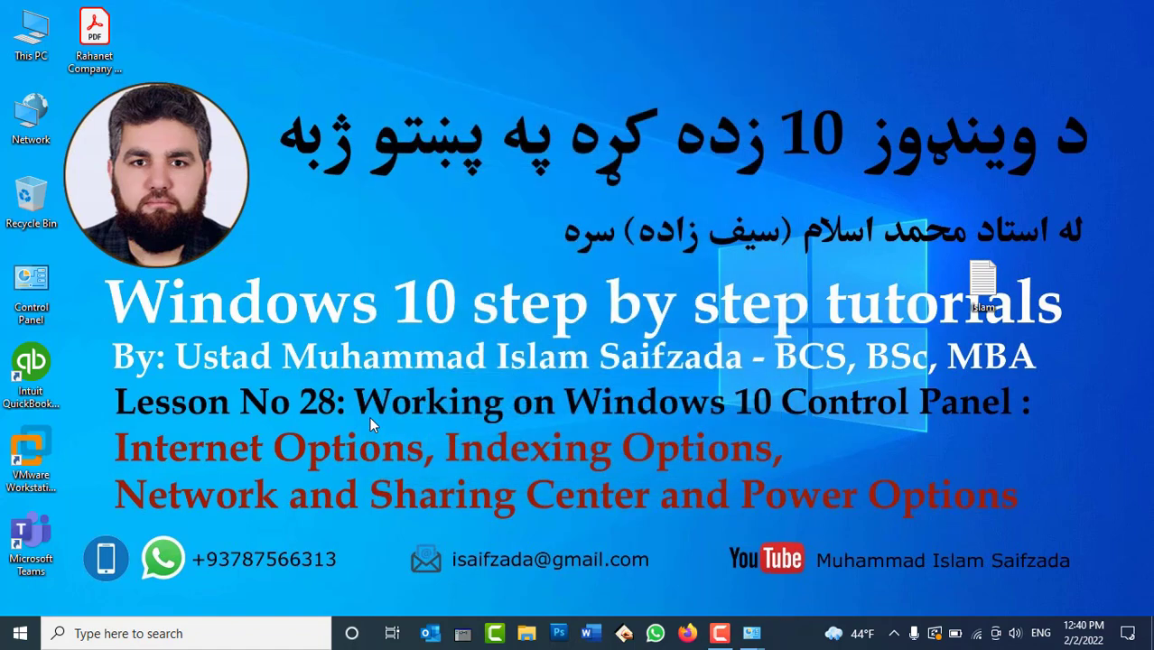
Step: Open Control Panel, locate the Day09 Network & Internet Options tutorial video under Tutorials on Local Disk (E:), and close File Explorer
double_click(52, 285)
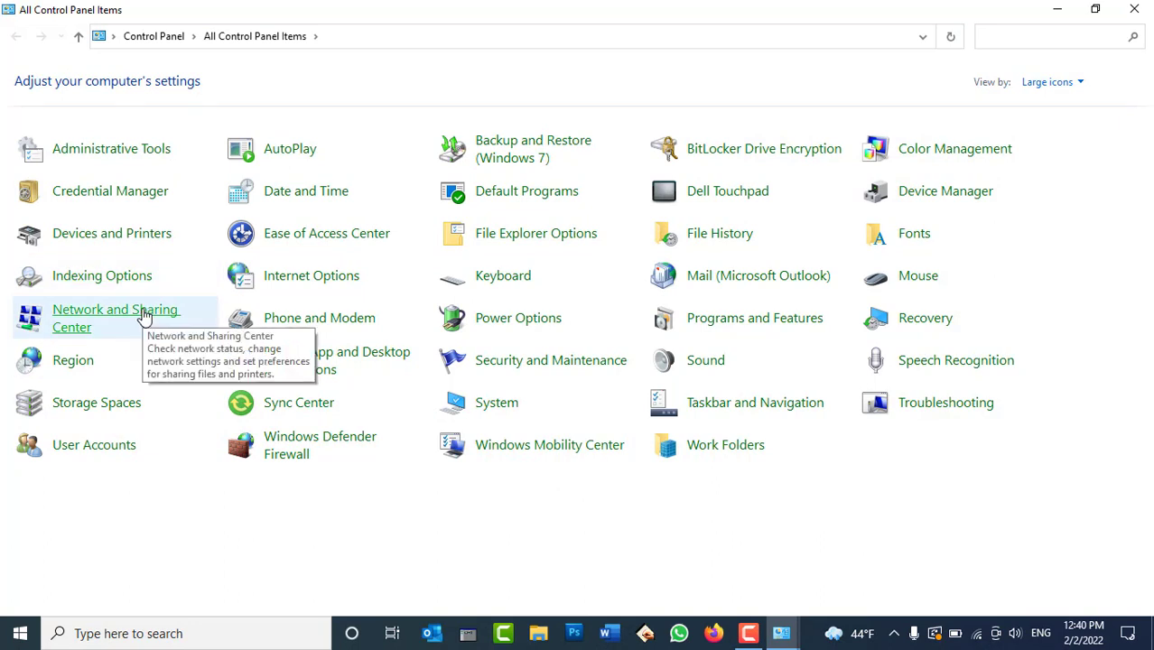
left_click(538, 633)
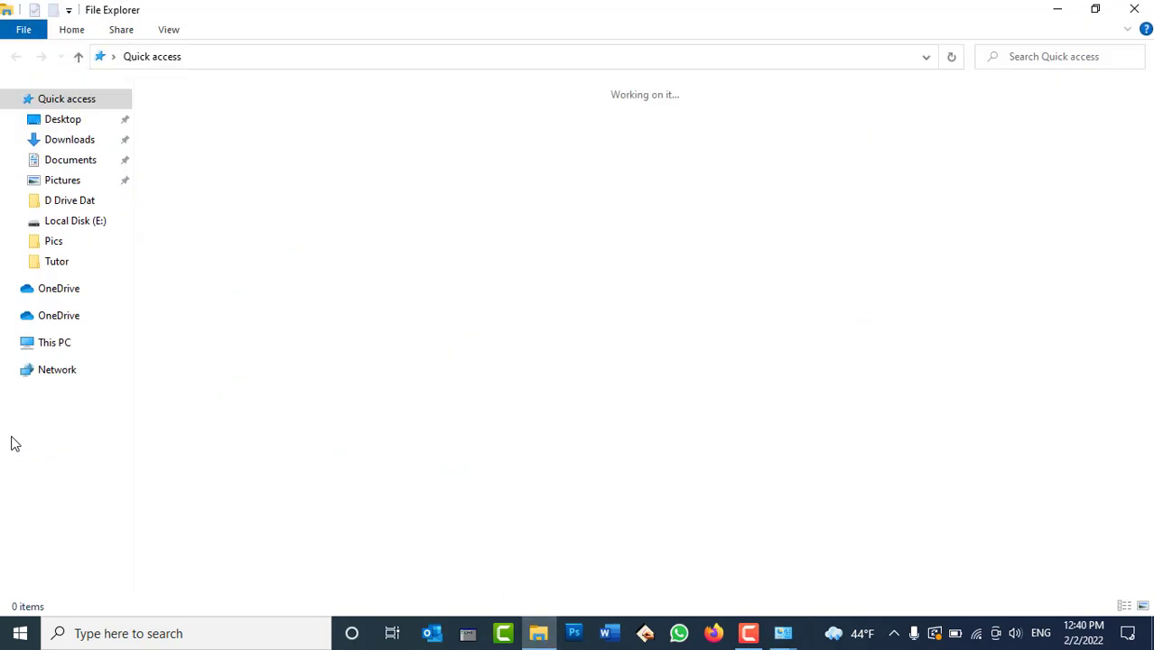
left_click(67, 343)
left_click(645, 232)
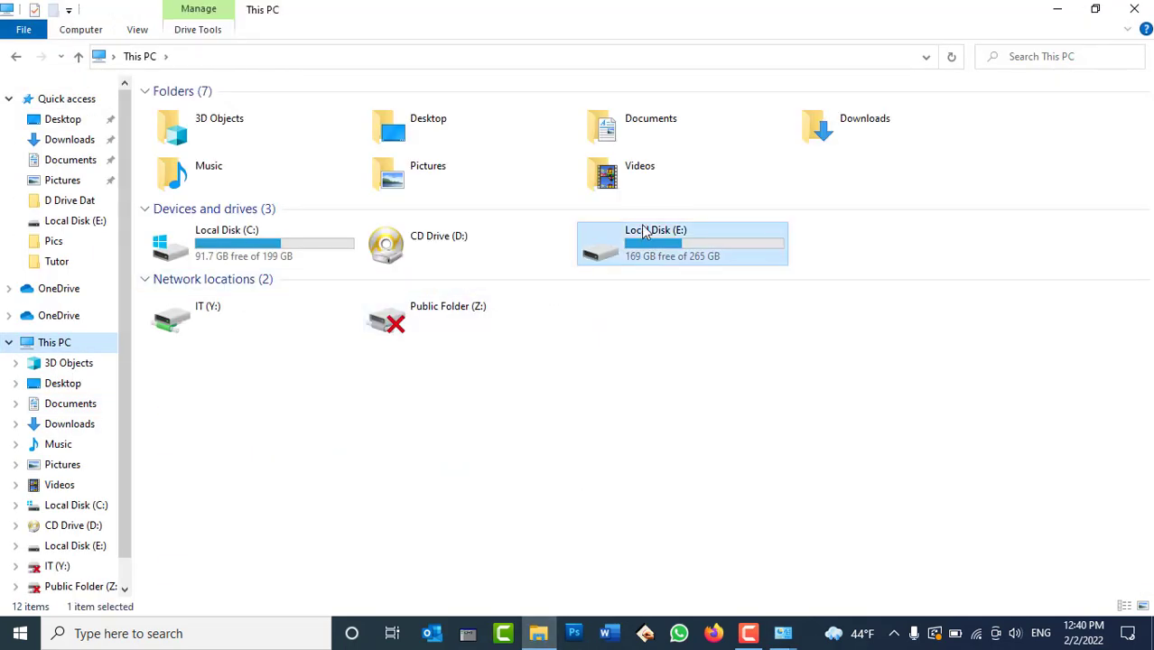
double_click(645, 232)
double_click(1005, 131)
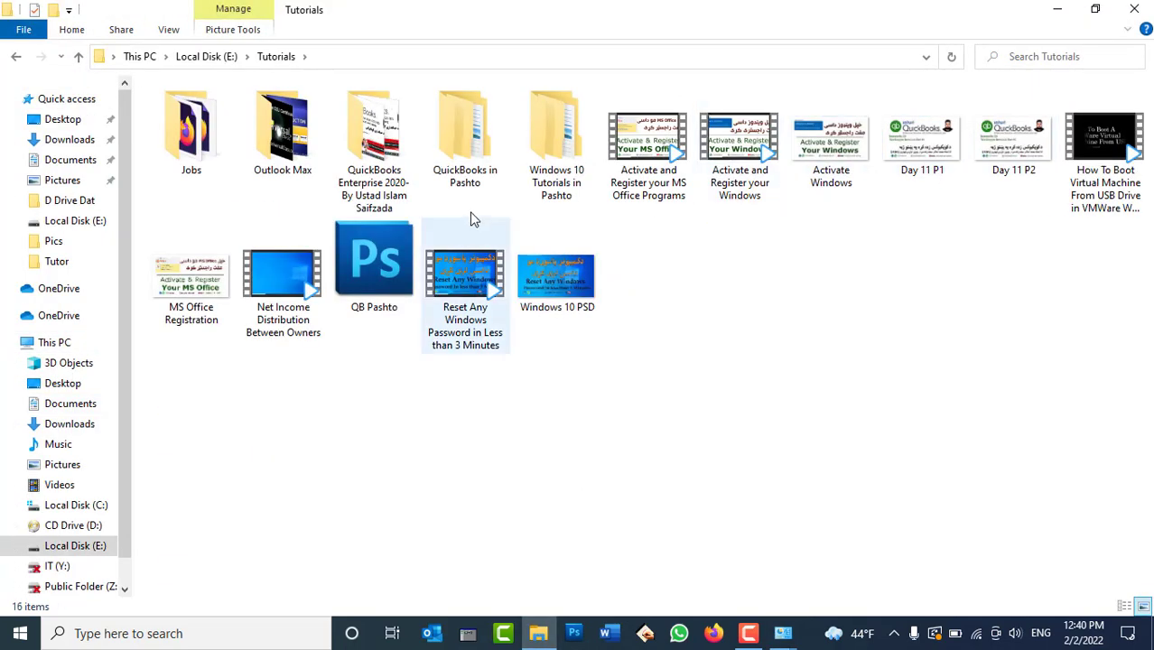
double_click(556, 136)
double_click(341, 149)
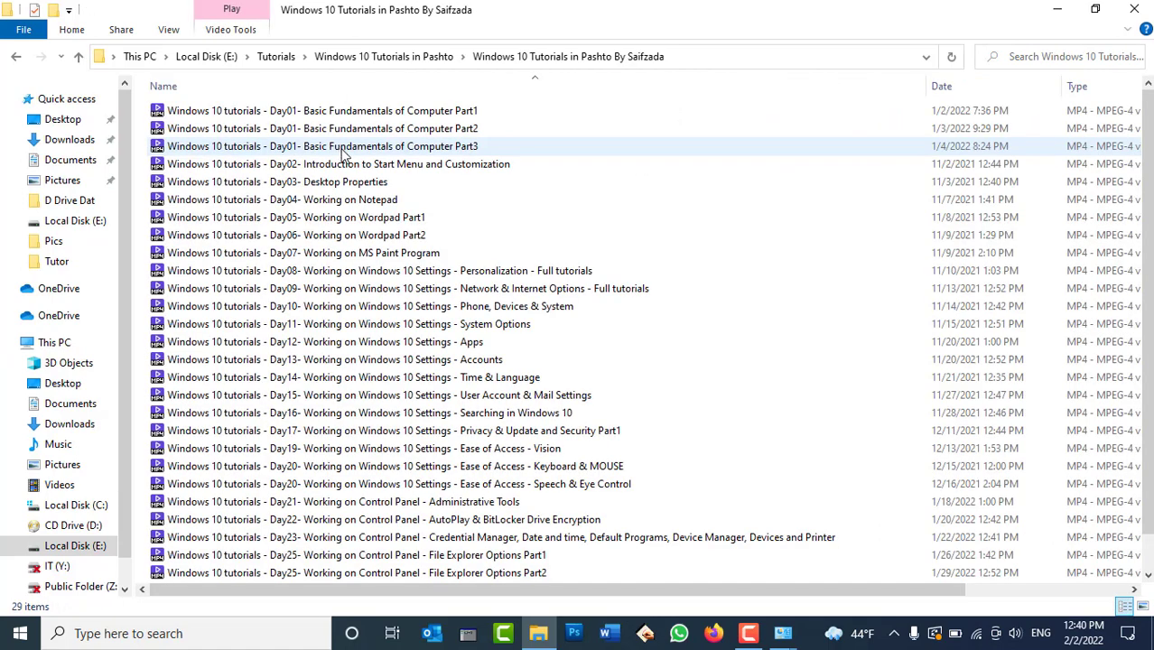
scroll(533, 388, "down", 1)
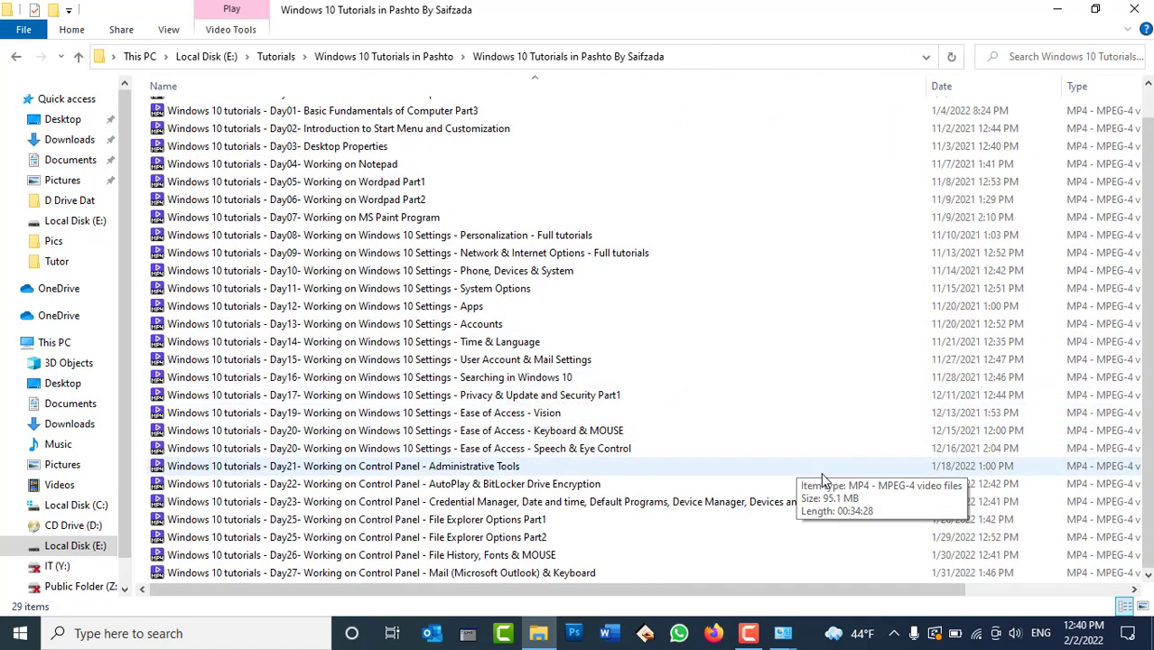
left_click(557, 260)
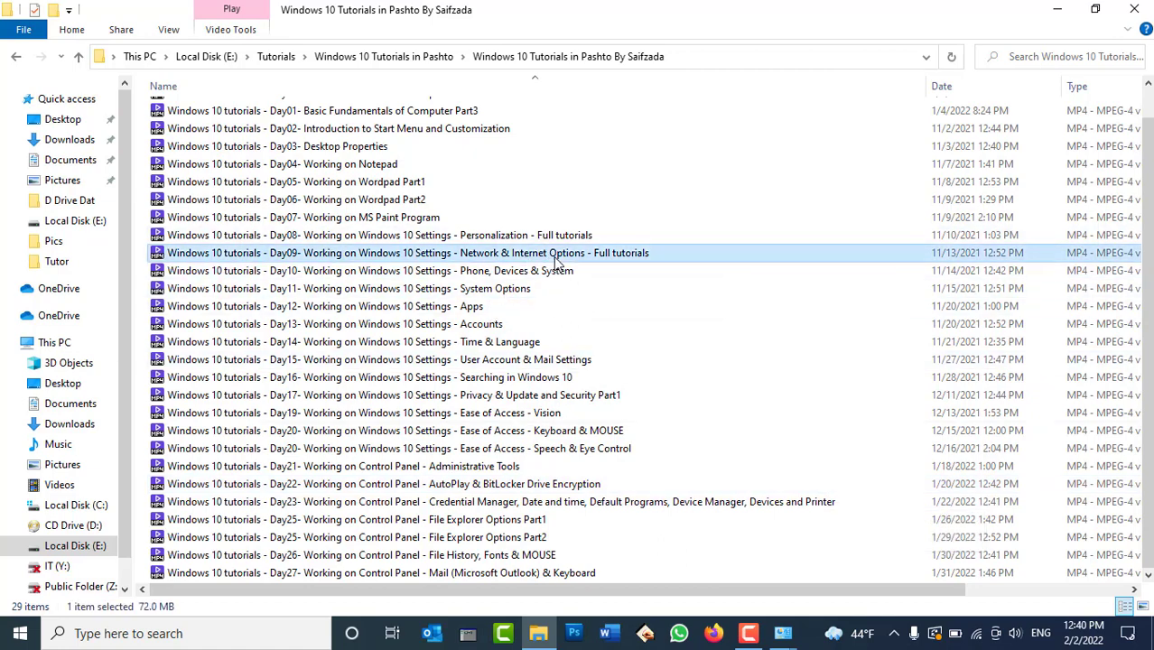
left_click(1136, 11)
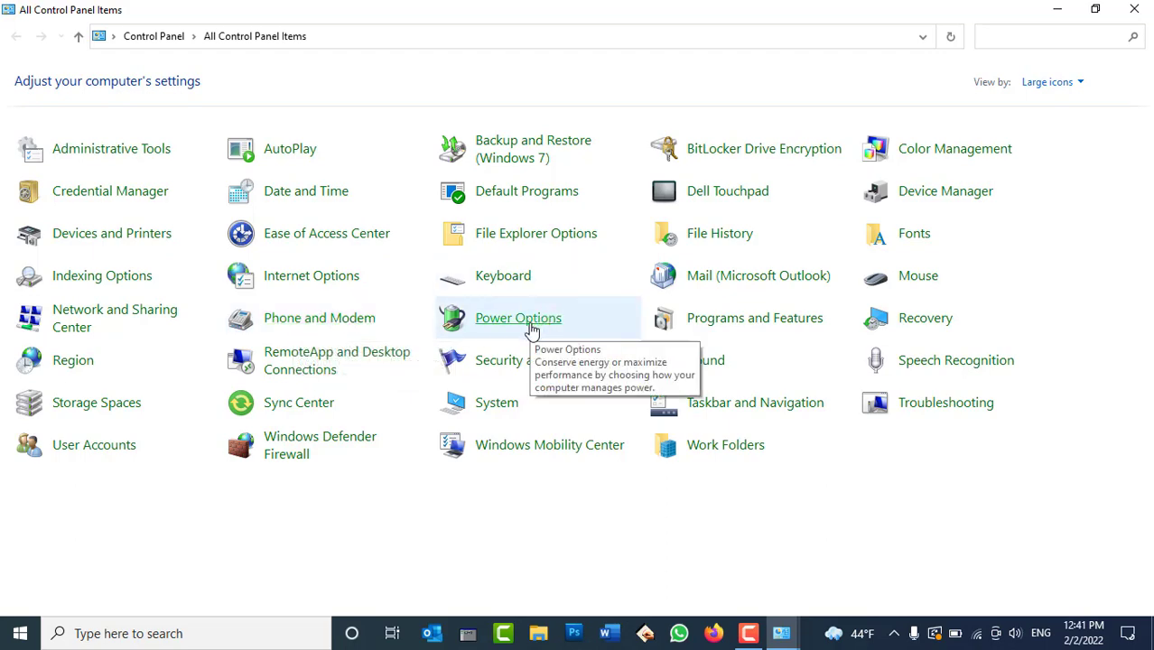
Step: Close the surplus Control Panel windows and open Power Options in the remaining one
left_click(1135, 9)
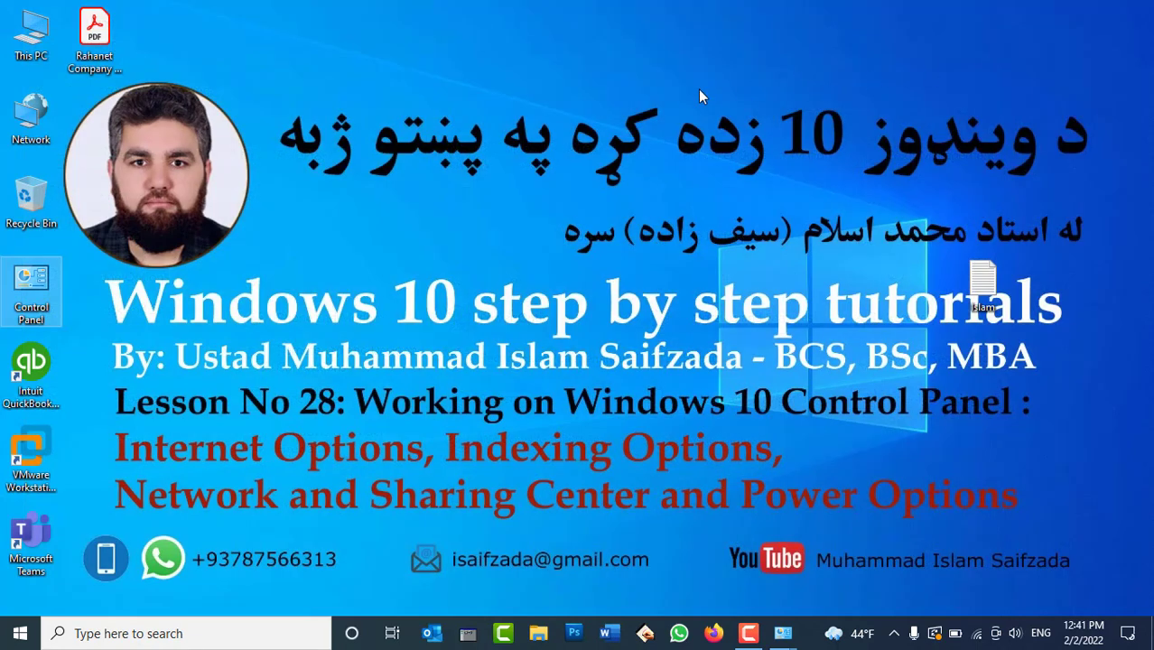
right_click(698, 89)
left_click(733, 136)
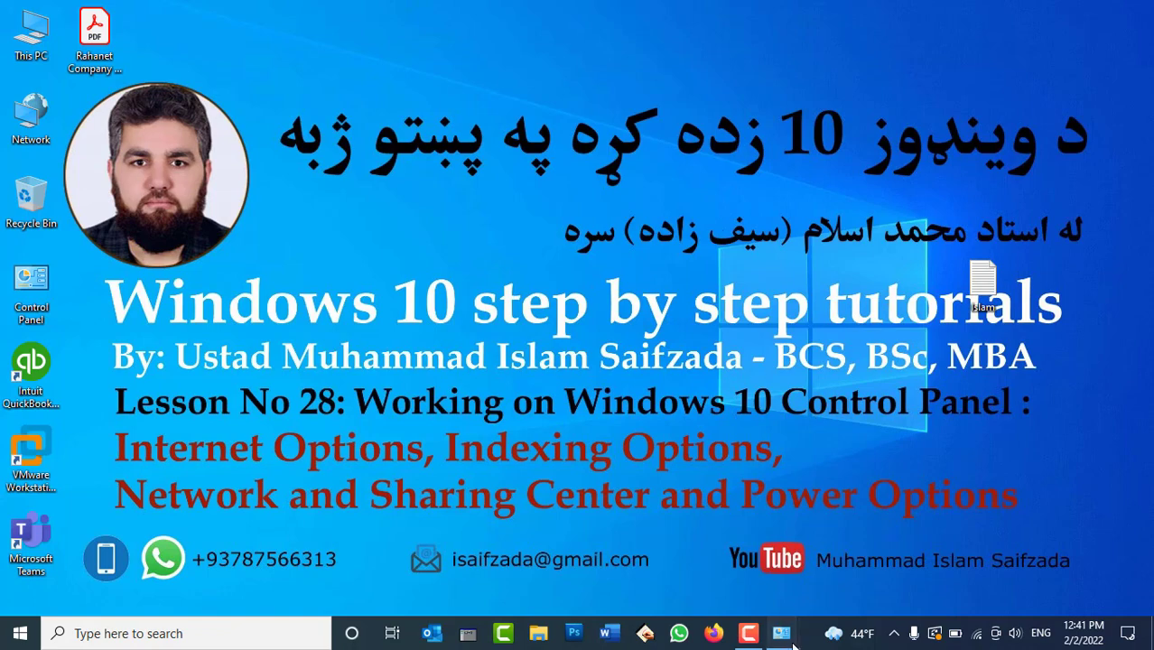
mouse_move(783, 633)
left_click(849, 569)
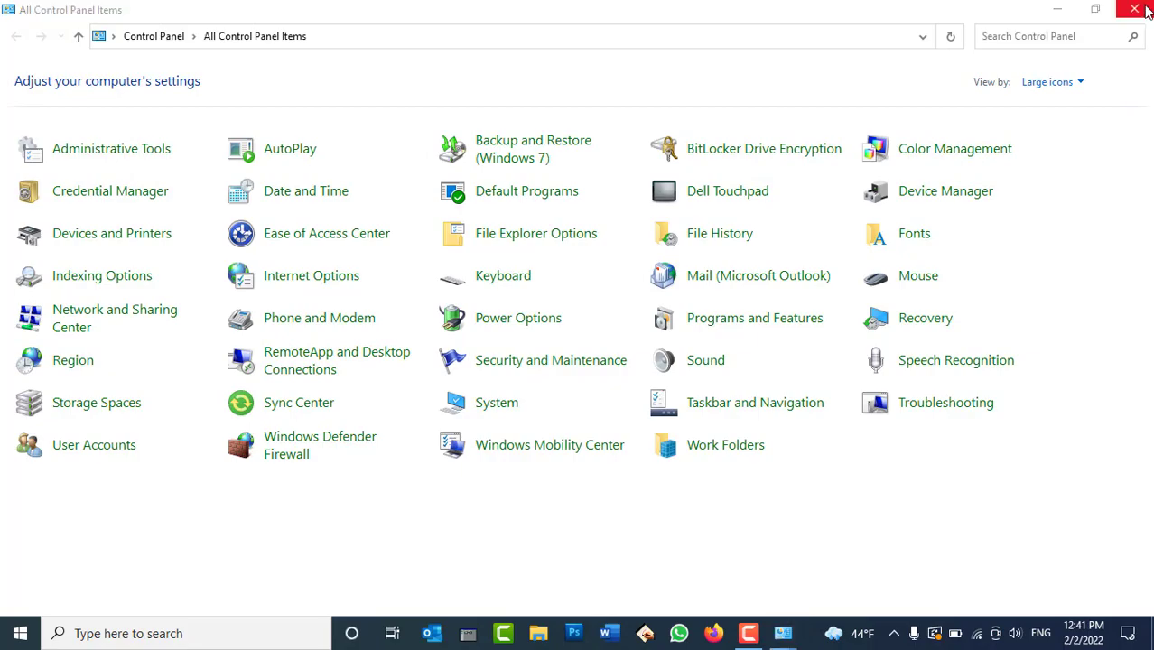
left_click(1135, 9)
left_click(782, 633)
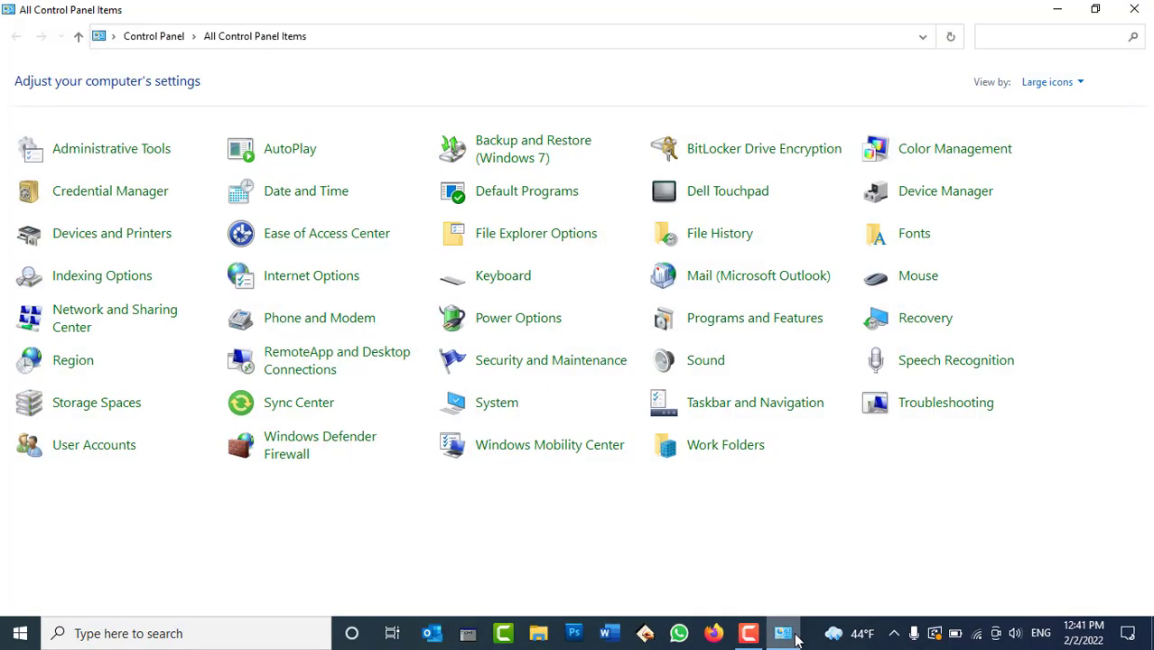
left_click(520, 321)
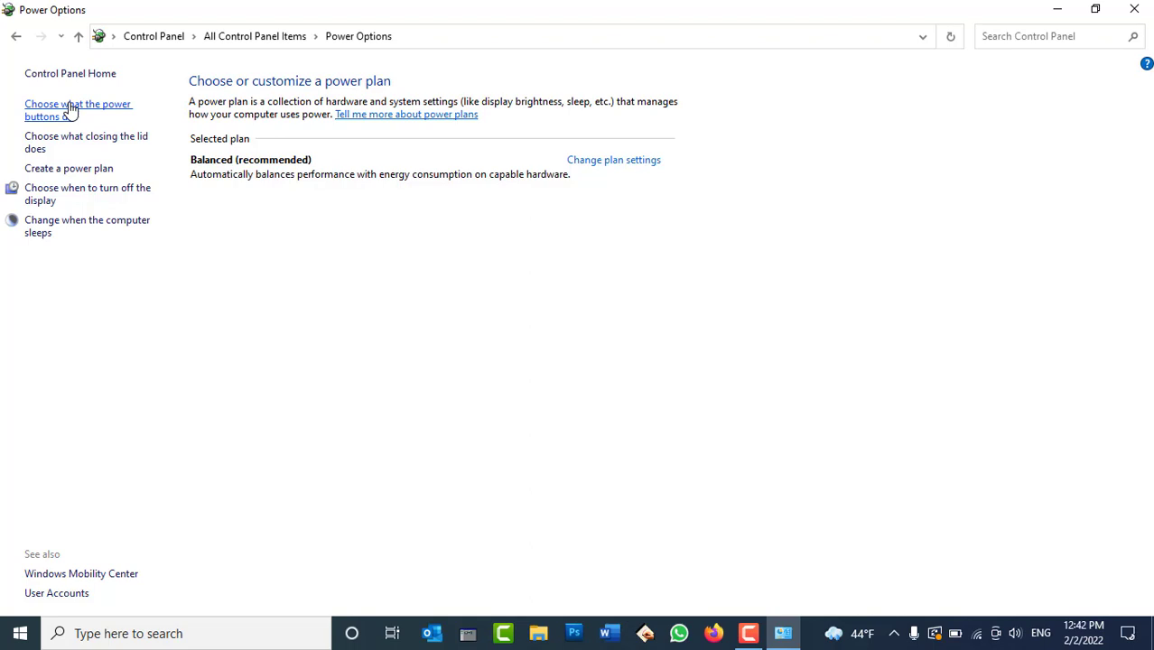
Step: Set the power button action to Do nothing both on battery and plugged in, and save the changes
left_click(70, 108)
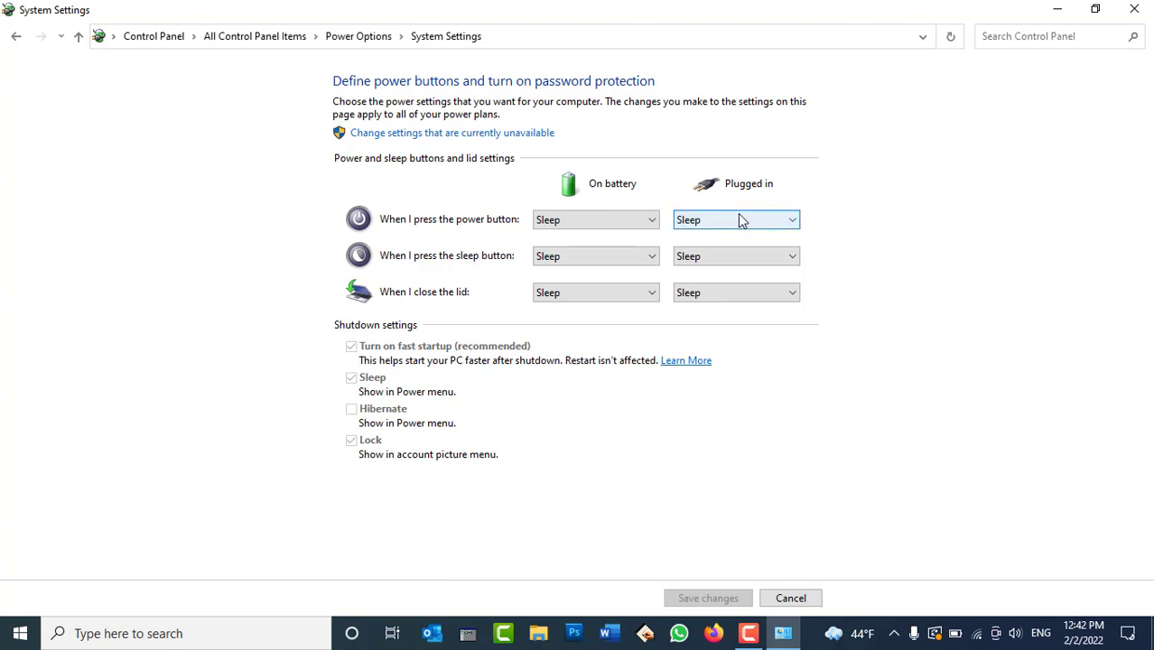
left_click(639, 227)
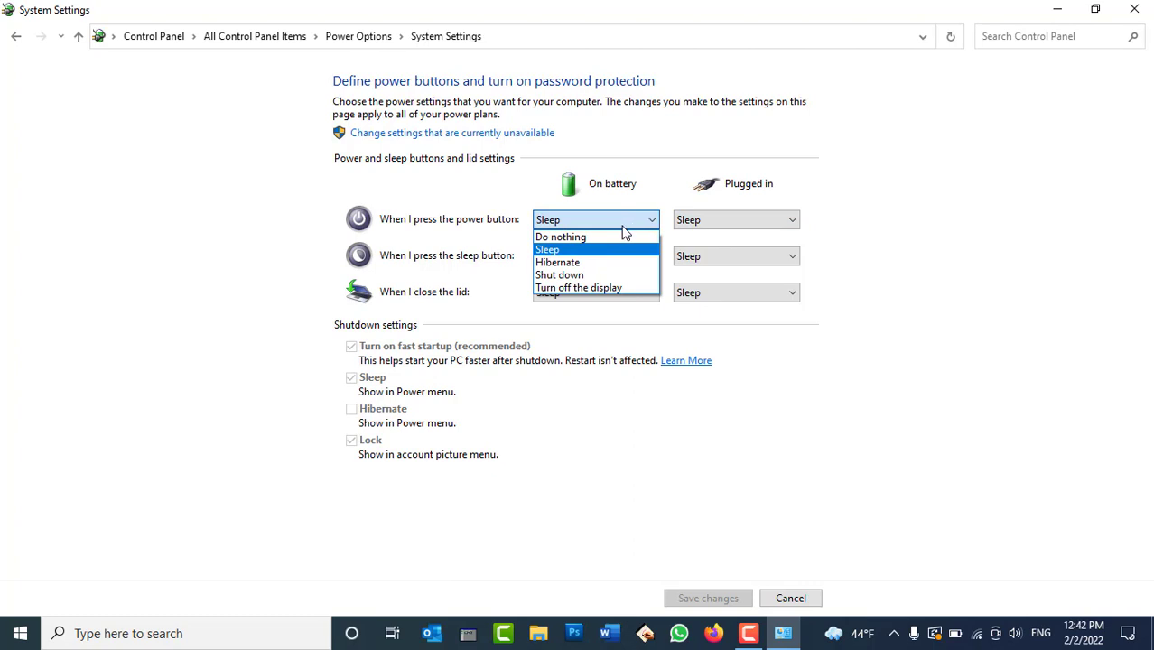
left_click(590, 237)
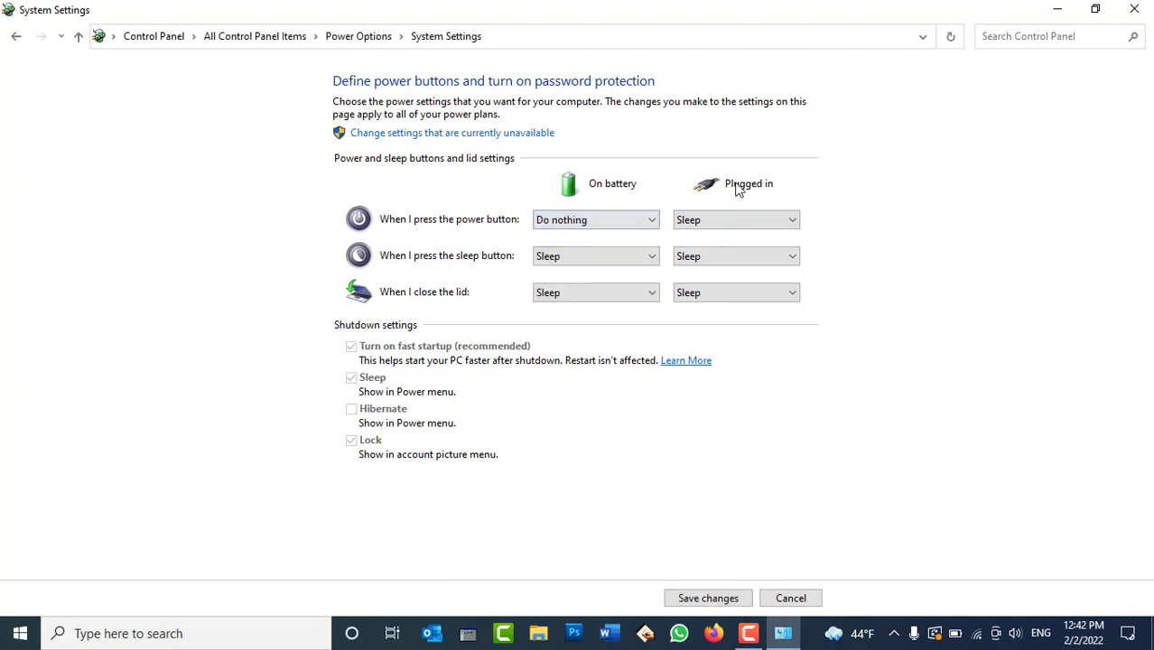
left_click(705, 223)
left_click(700, 238)
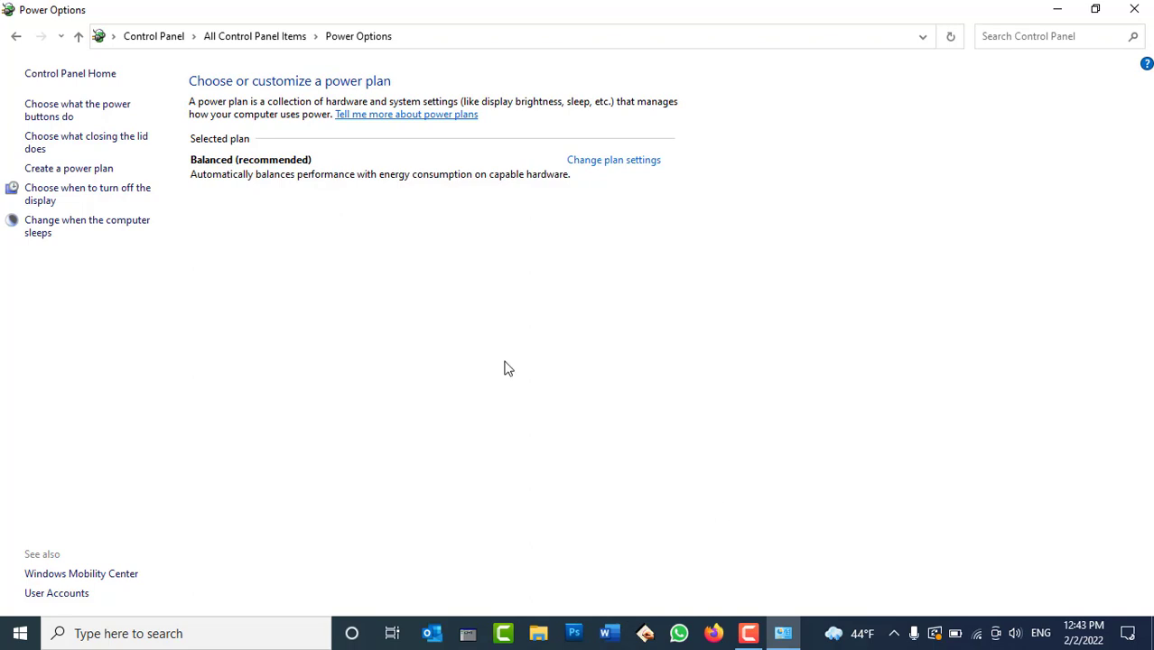
Step: Set the power button action to Turn off the display both on battery and plugged in, and save the changes
left_click(83, 113)
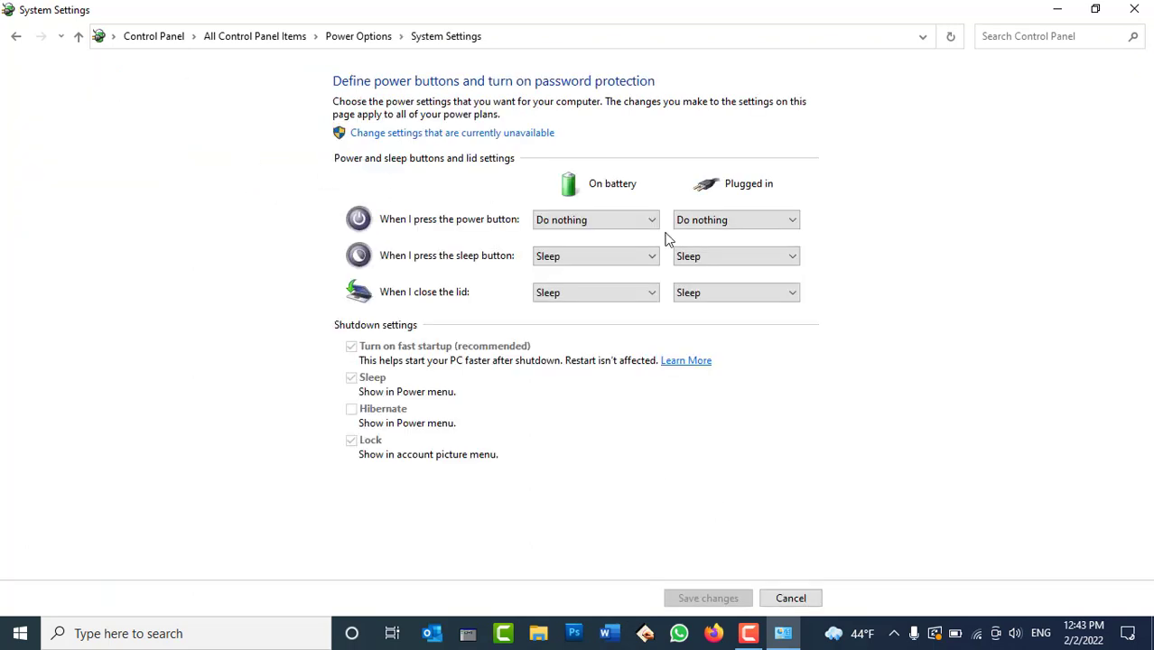
left_click(633, 220)
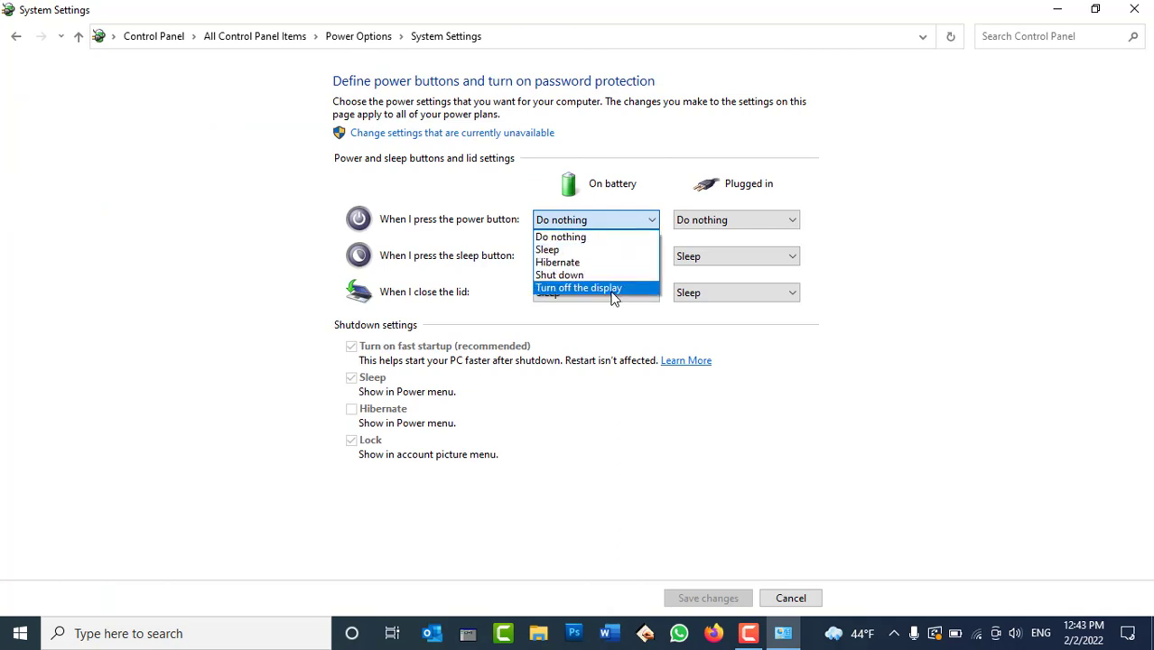
left_click(578, 287)
left_click(709, 228)
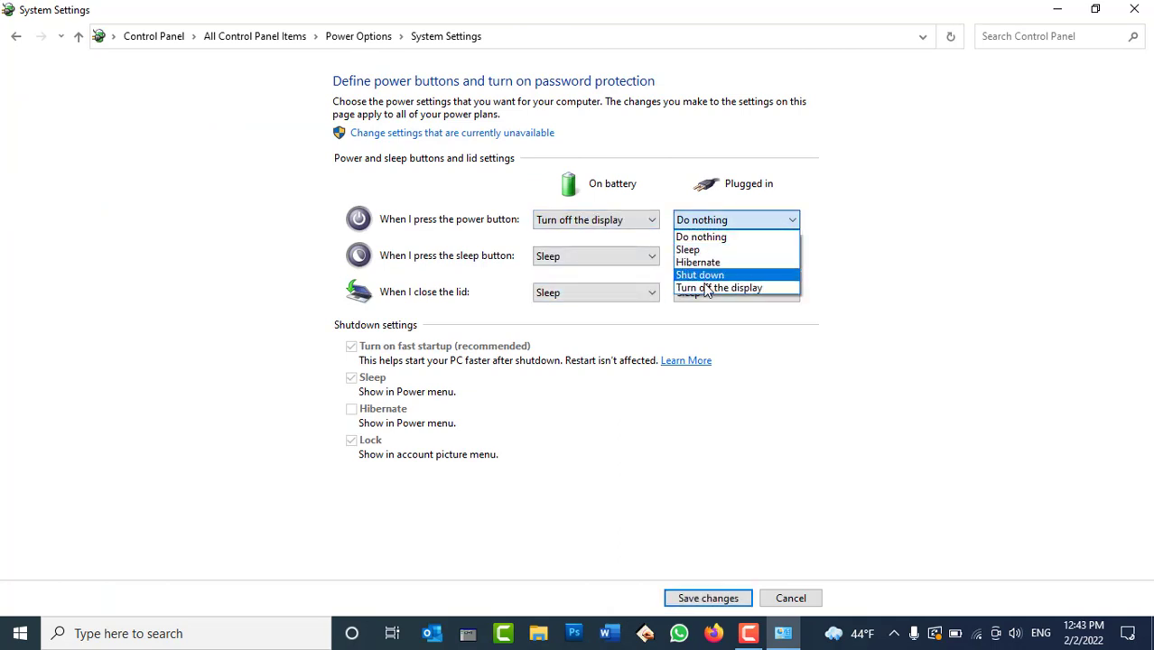
left_click(702, 287)
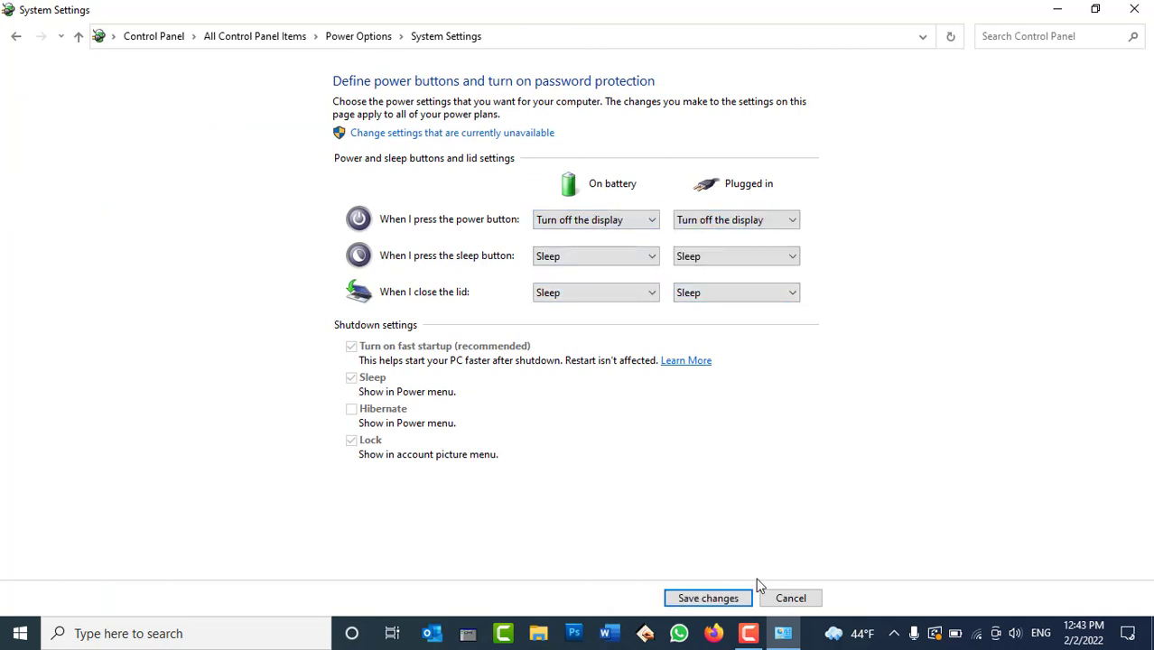
left_click(728, 599)
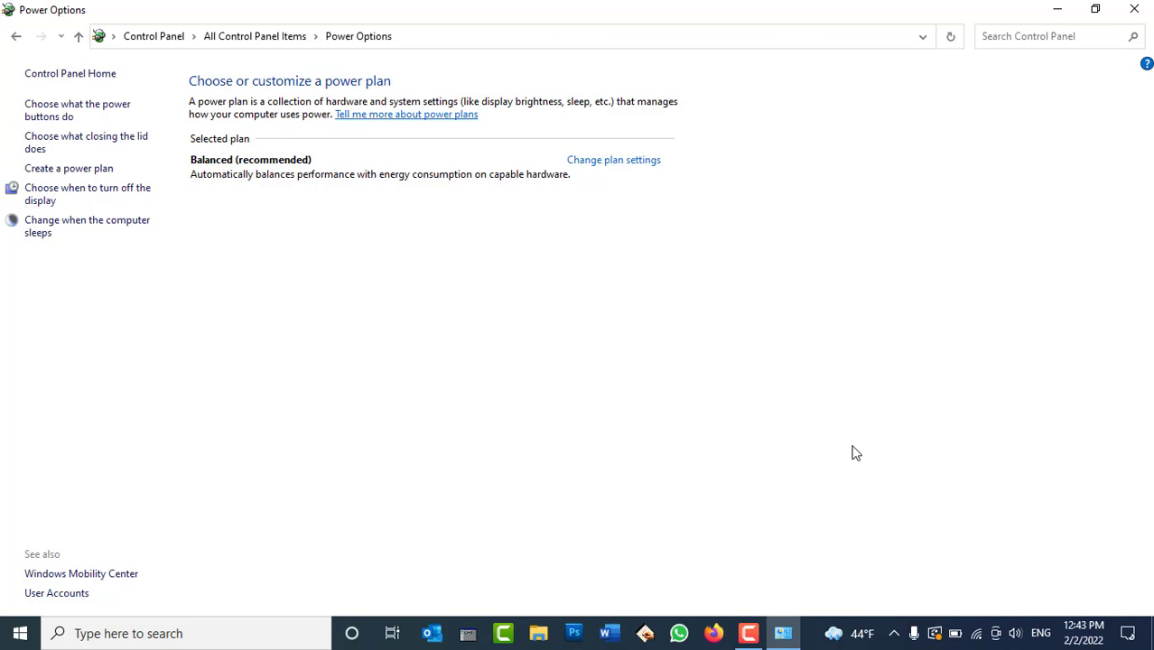
Step: Return to the list of all Control Panel items and close the Administrative Tools window
key("alt+Left")
key("Return")
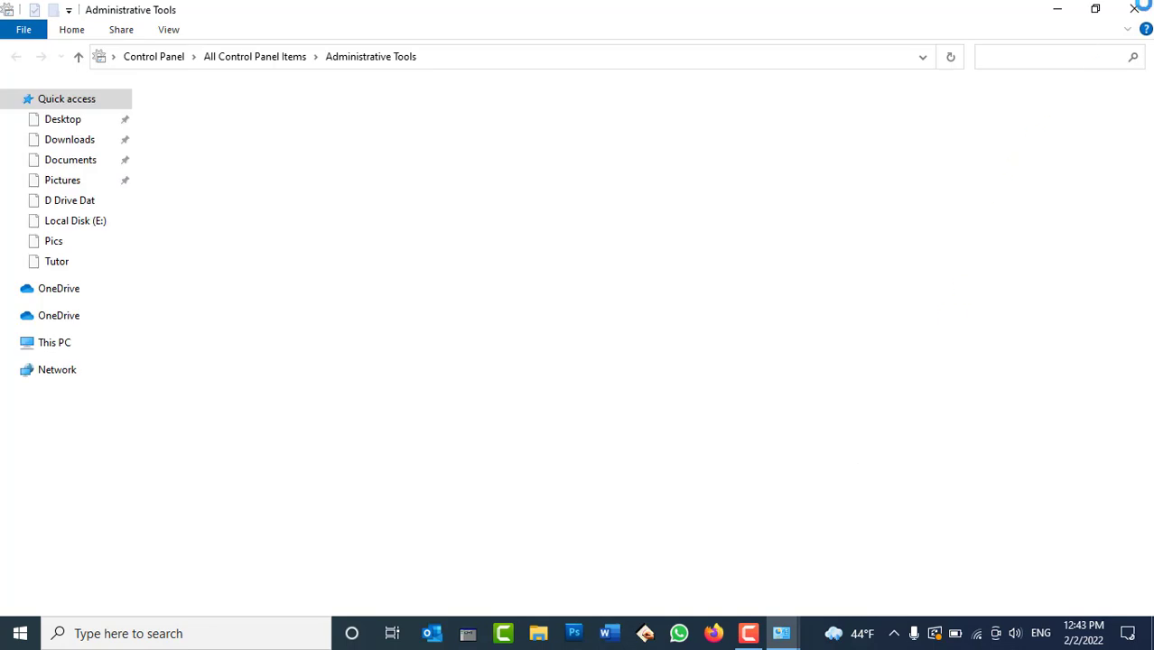
left_click(1147, 9)
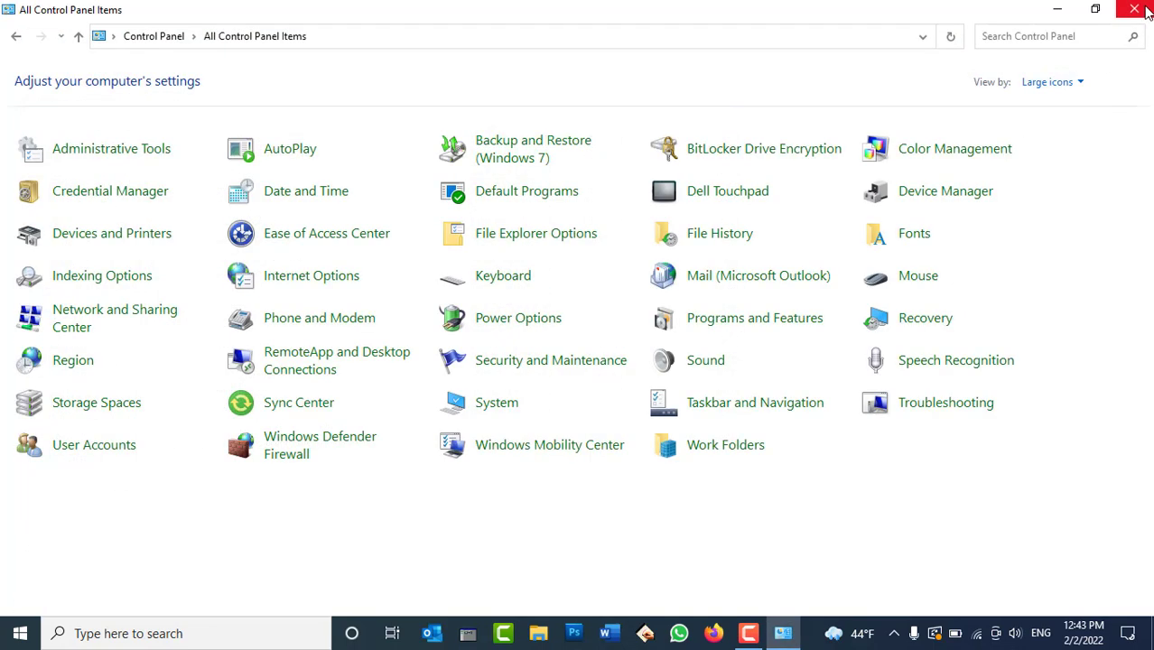
Step: Close Control Panel, refresh the desktop, and reopen the power button settings page under Power Options
left_click(1148, 9)
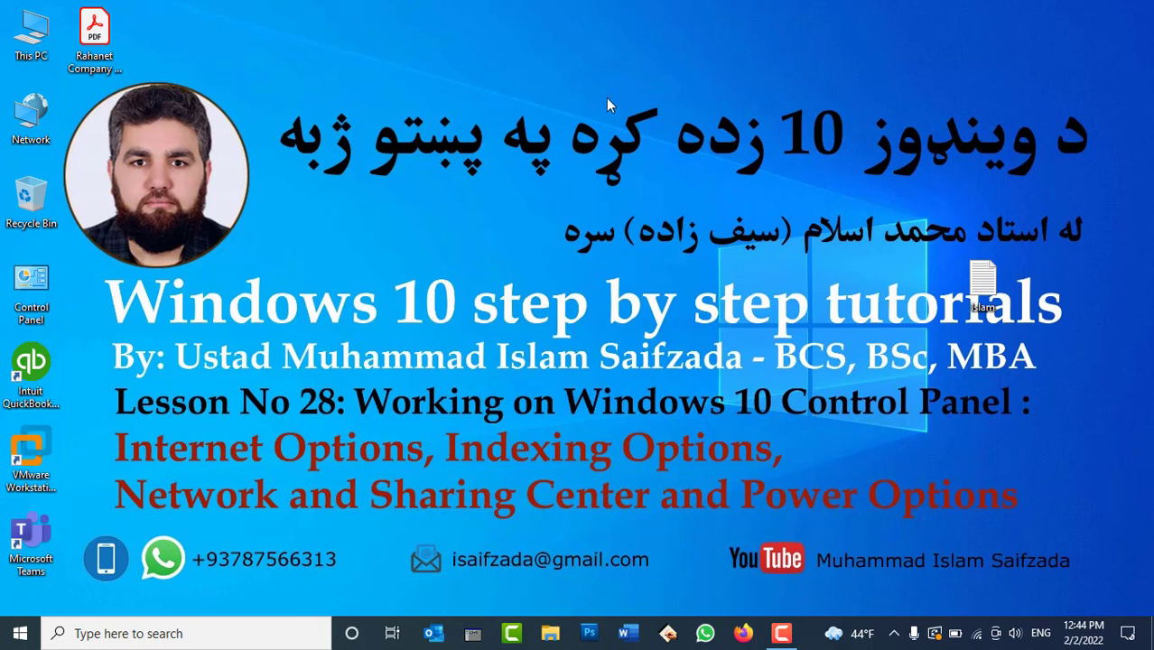
right_click(454, 211)
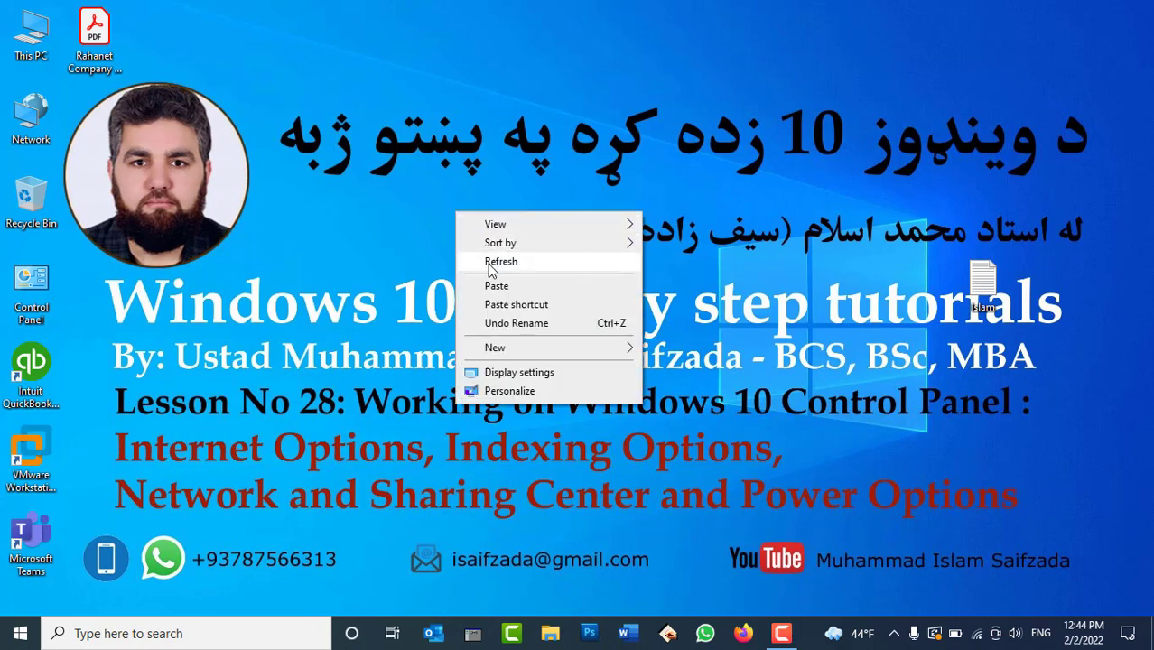
left_click(489, 262)
double_click(30, 287)
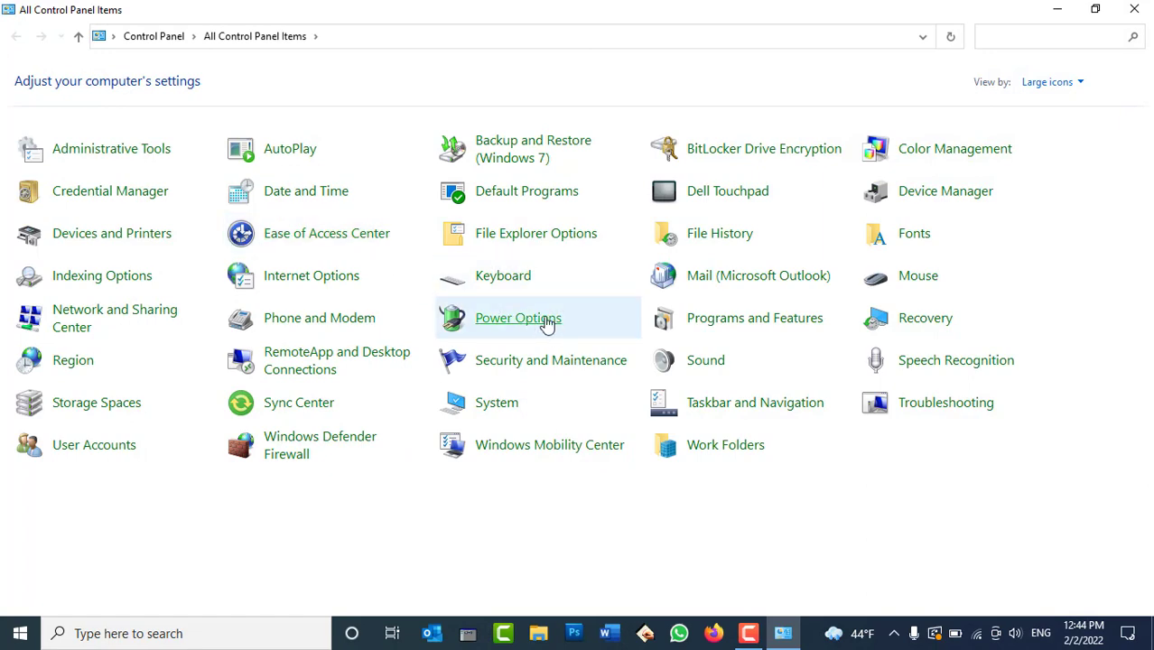
left_click(519, 318)
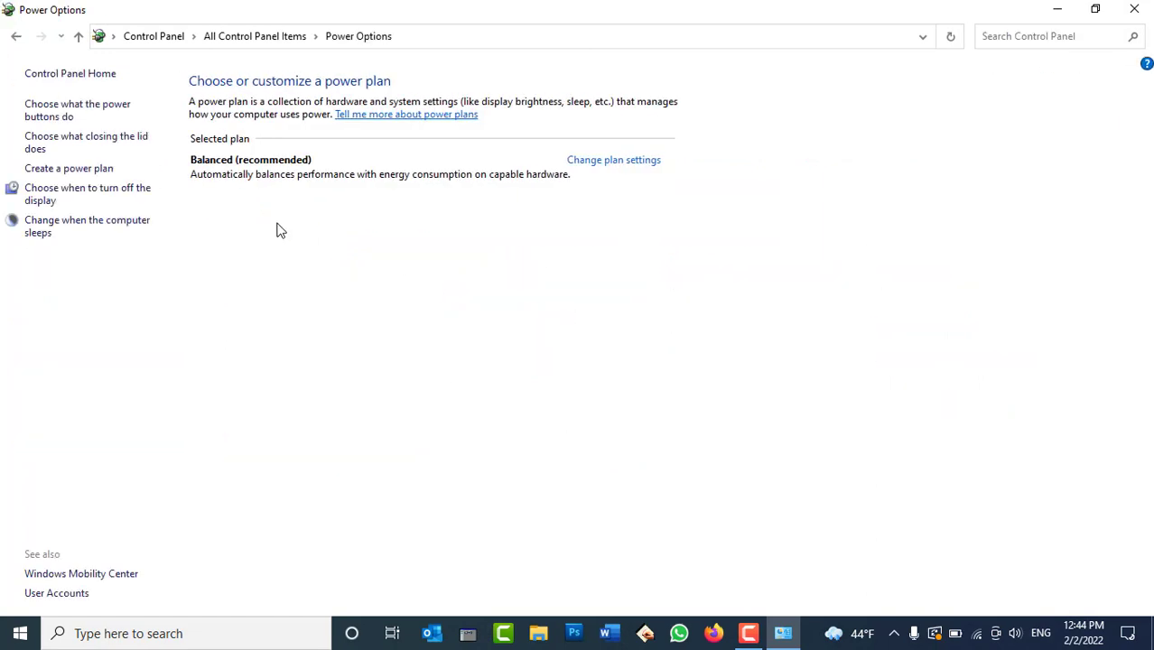
left_click(79, 116)
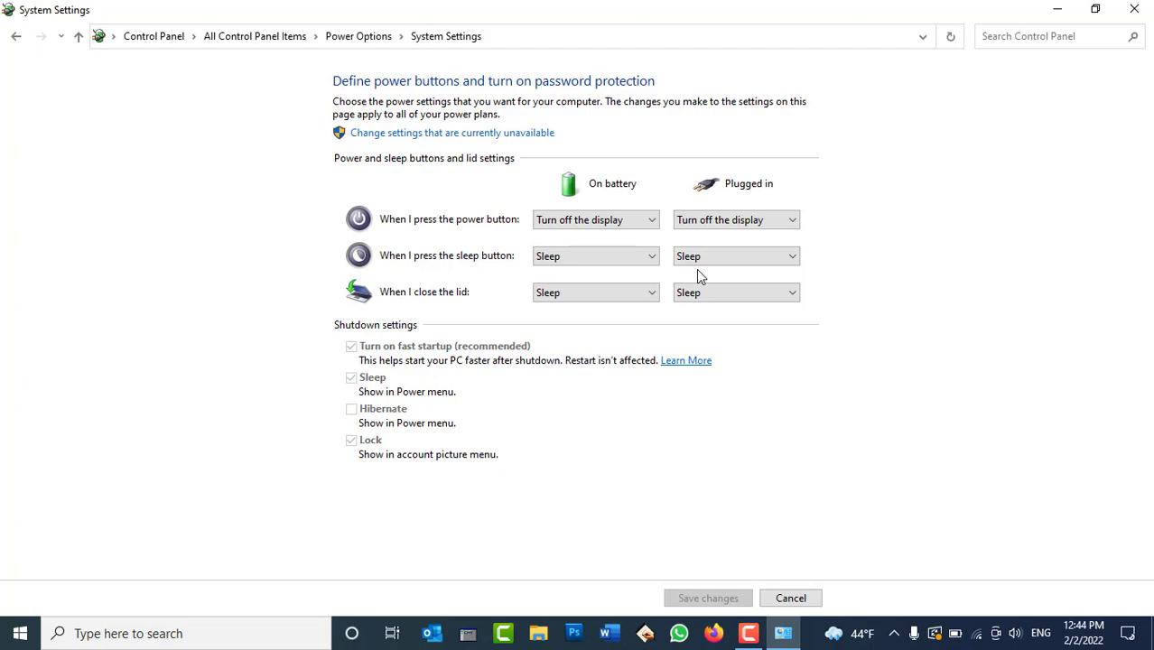
Step: Open the On-Screen Keyboard to check which keys it has, and close it
key("super+r")
type("cmd")
key("Return")
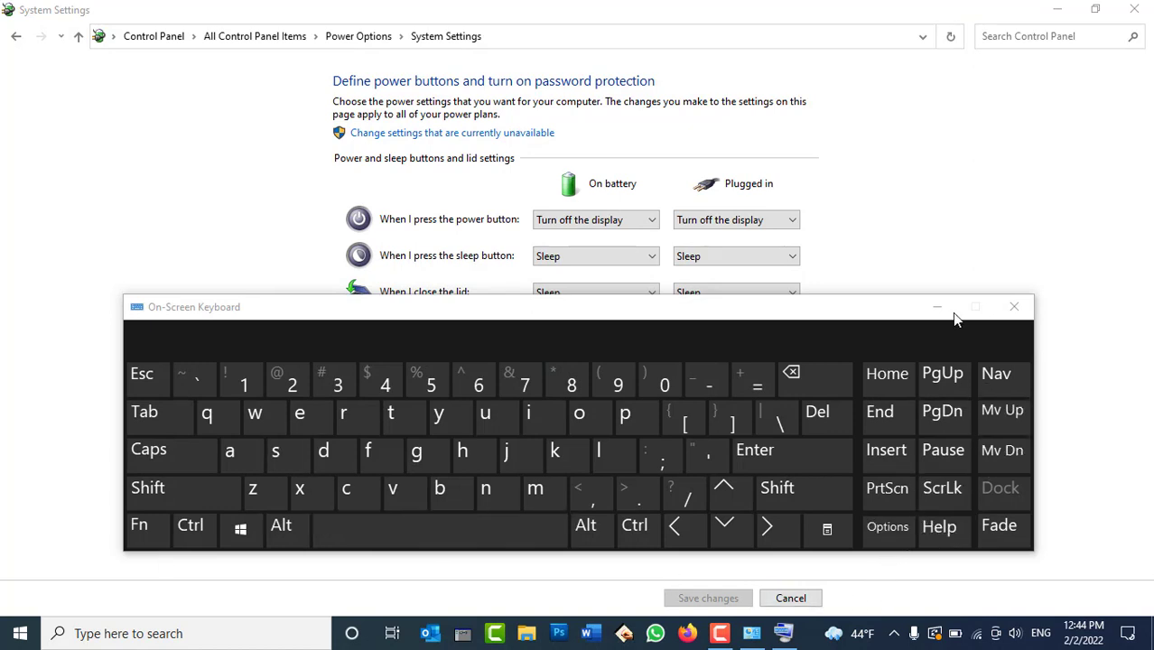
left_click(1014, 307)
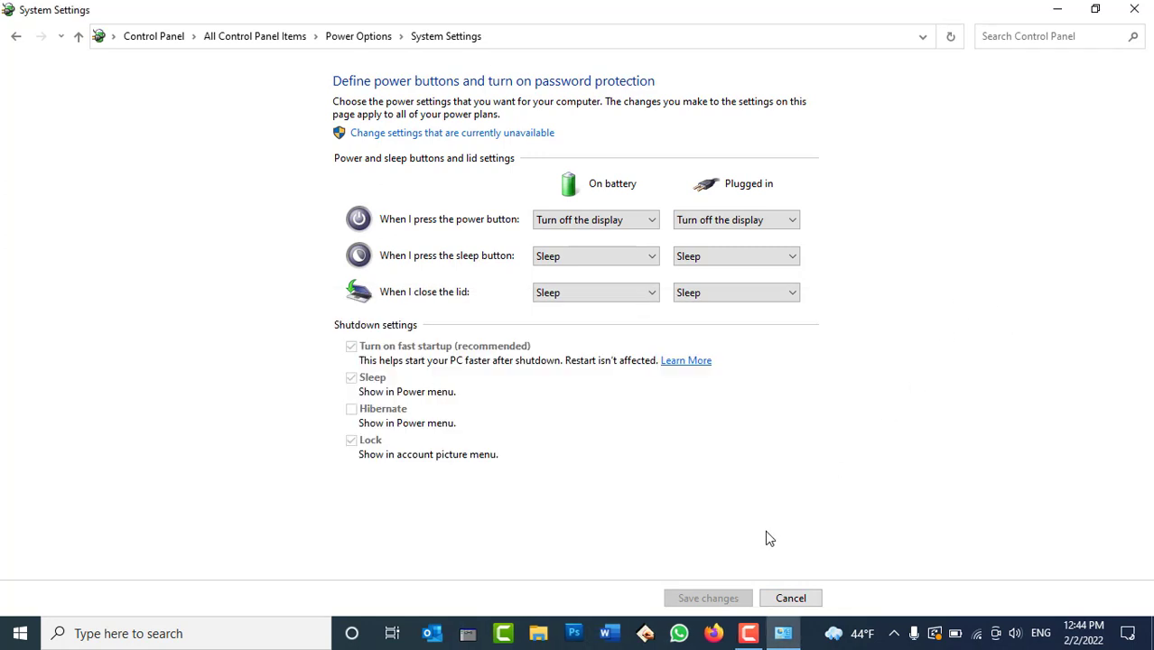
Step: Switch to Firefox and go to google.com
left_click(713, 633)
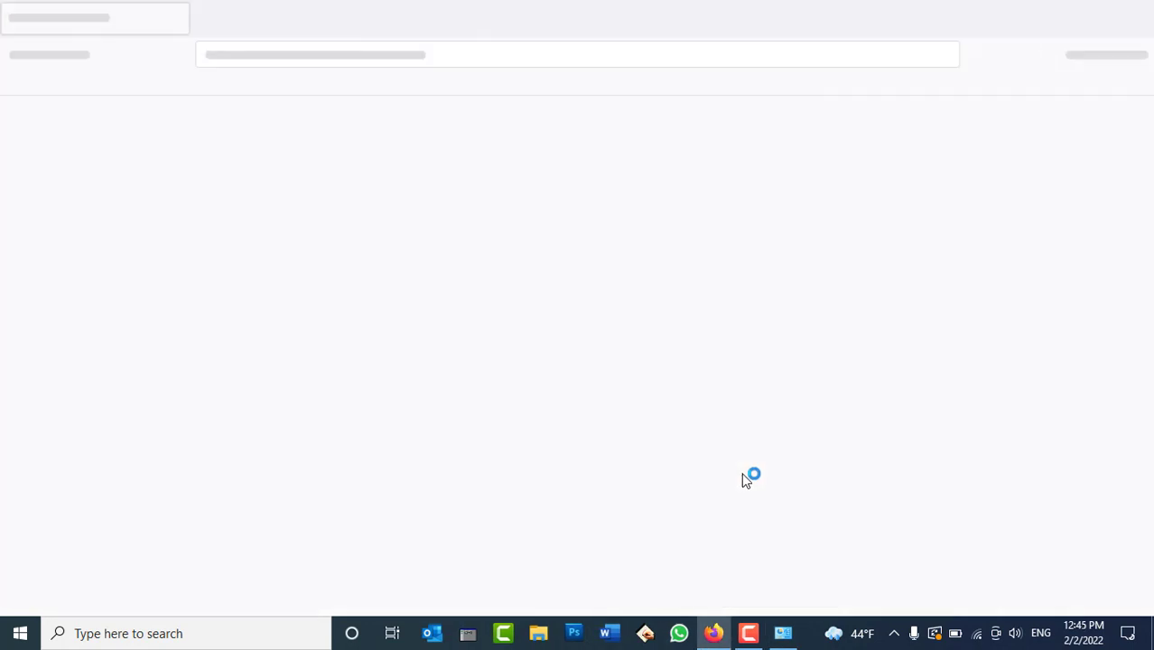
type("sqle")
key("BackSpace")
key("BackSpace")
key("BackSpace")
key("BackSpace")
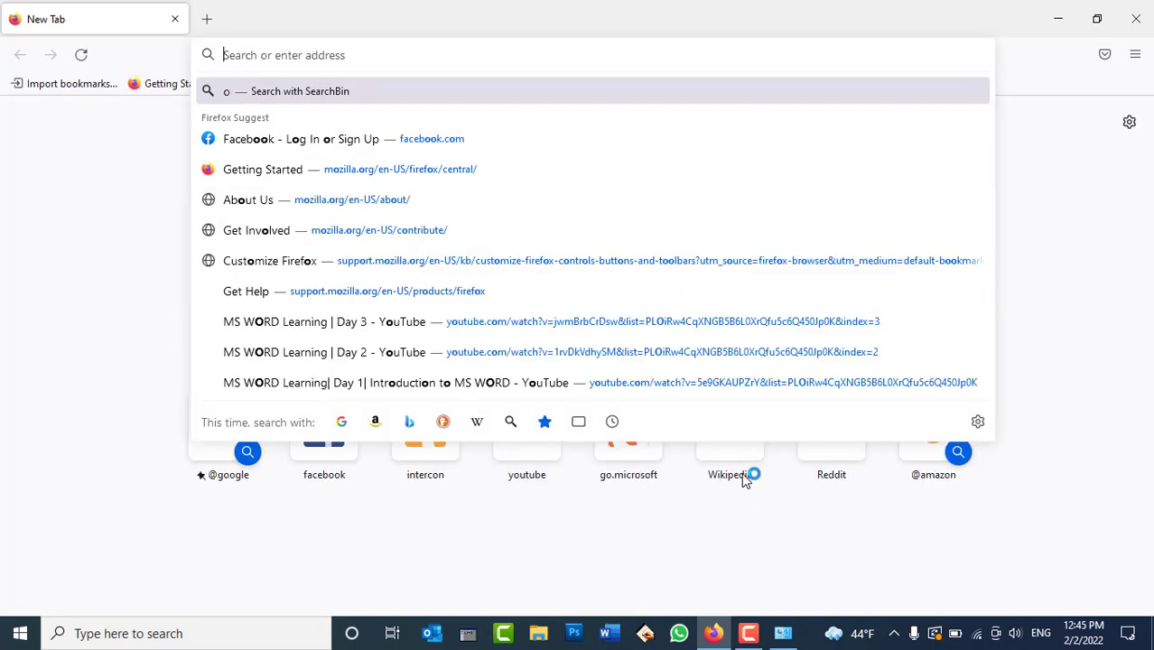
type("google.com")
key("Return")
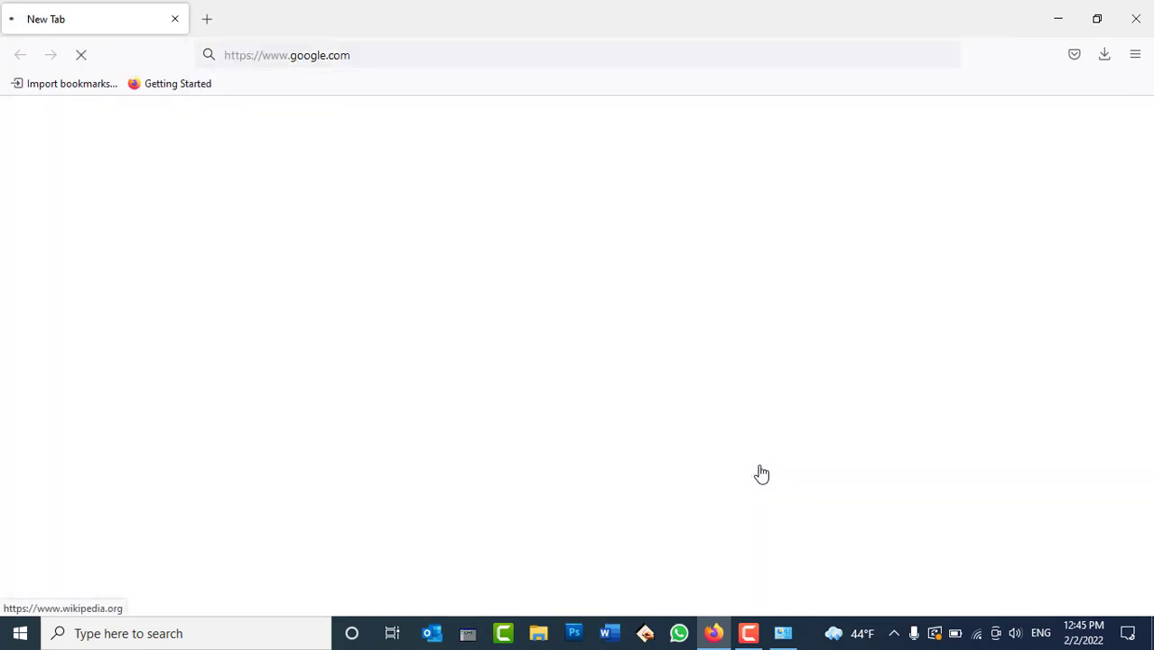
Step: Search Google for "standard desktop keyboard" and show the image results
type("st")
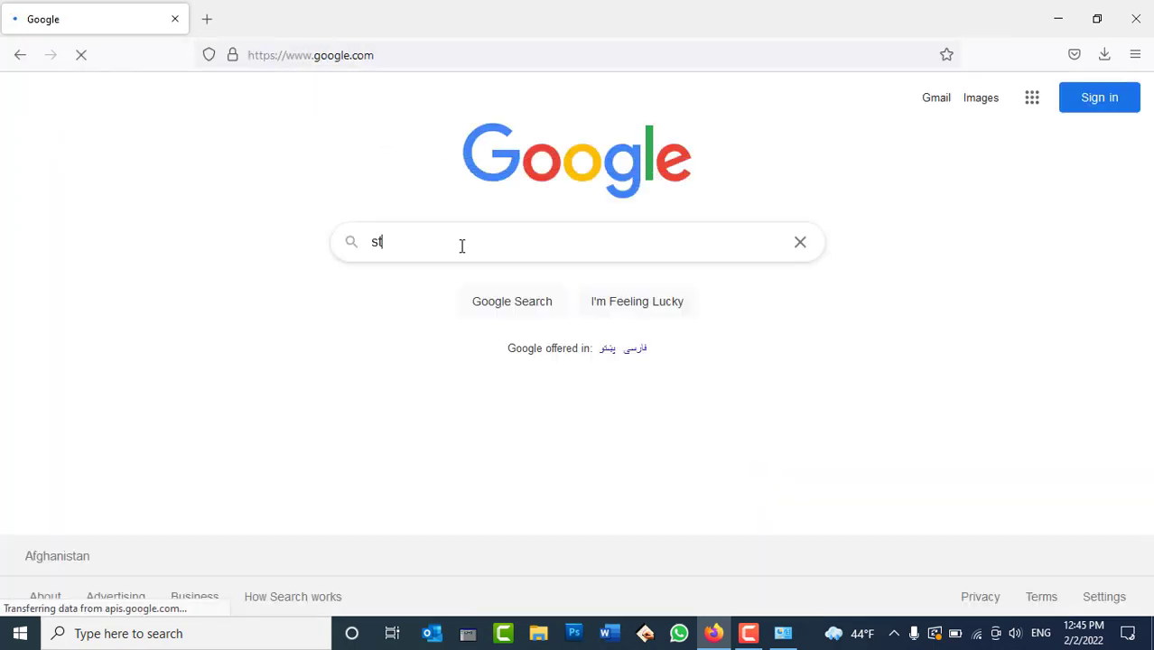
type("andard")
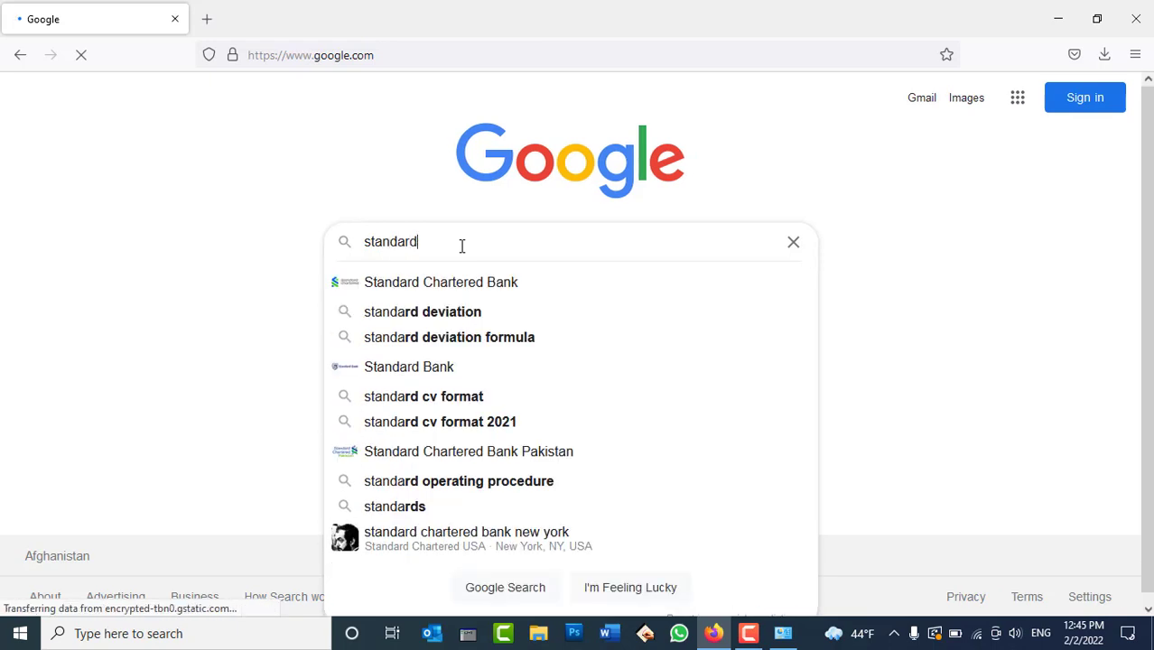
type(" desktop ke")
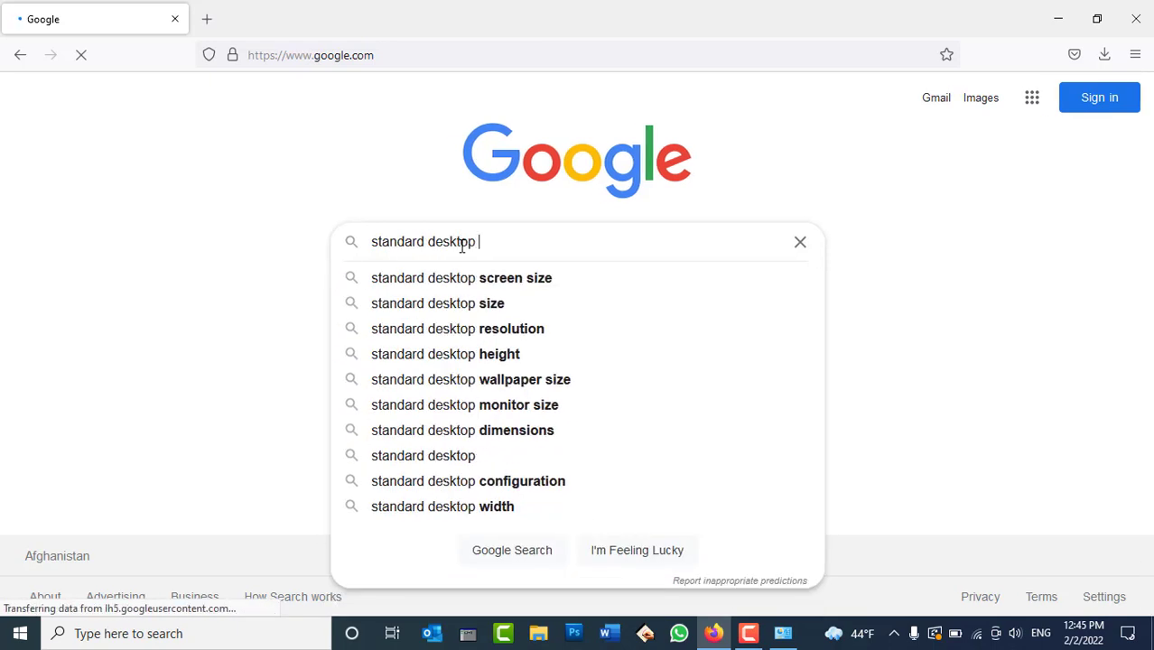
type("yboard")
key("Return")
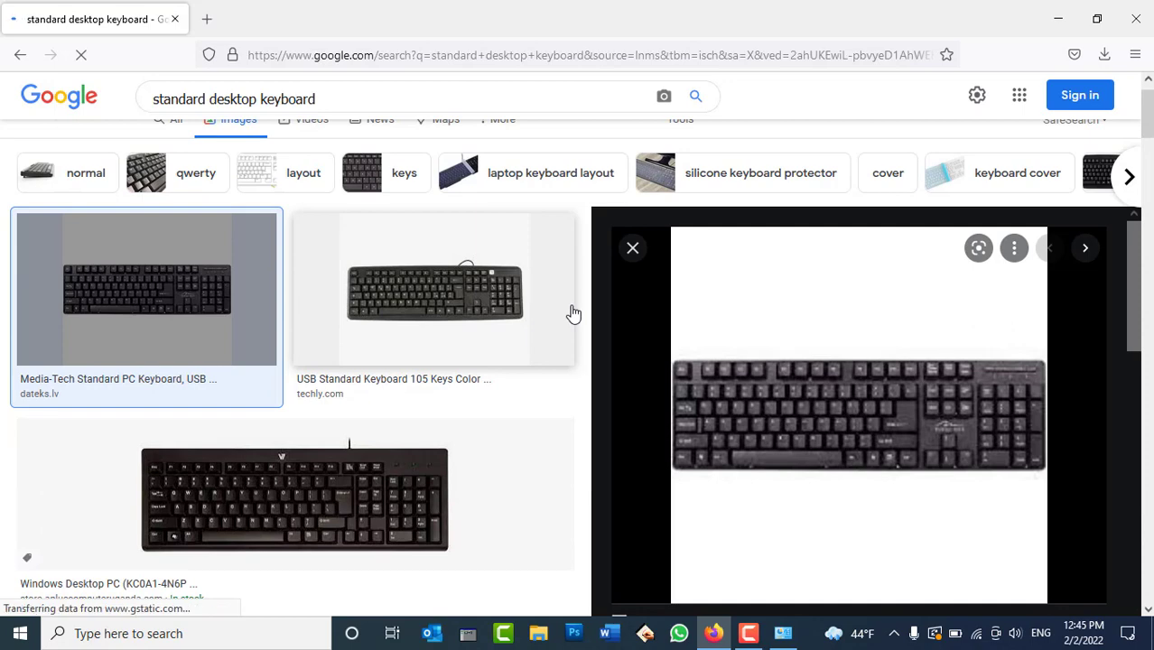
Step: Preview the V7 Windows Desktop PC keyboard and the related OADG (Japanese PC standard) keyboard to examine their keys, and close the preview
scroll(538, 324, "up", 1)
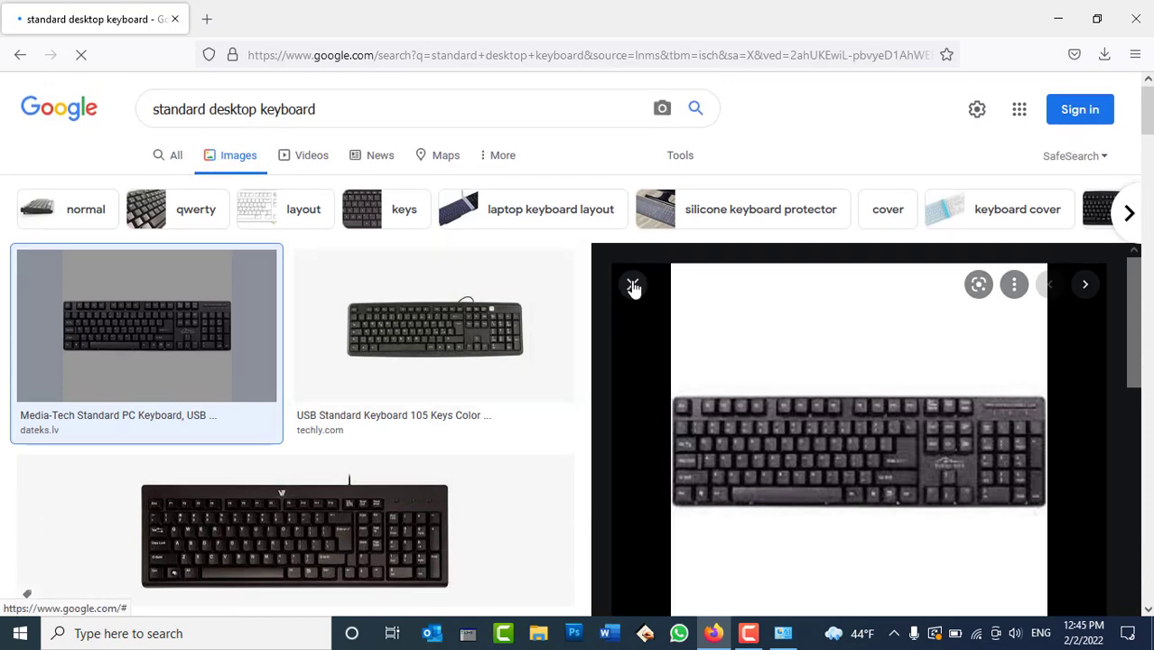
left_click(633, 285)
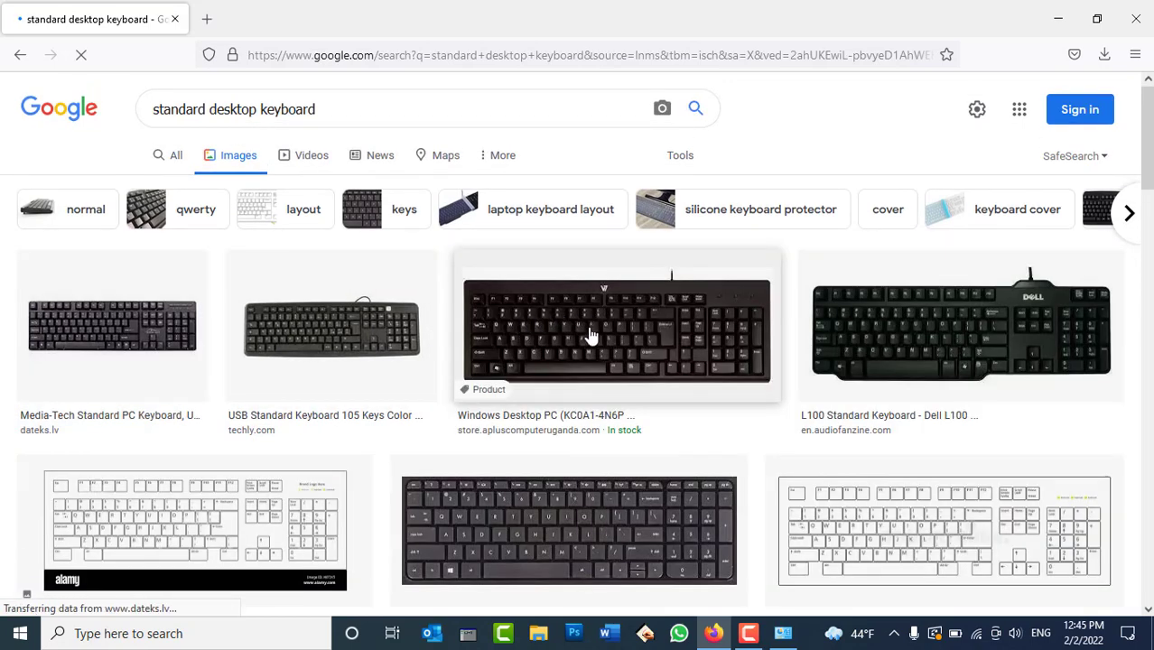
left_click(591, 334)
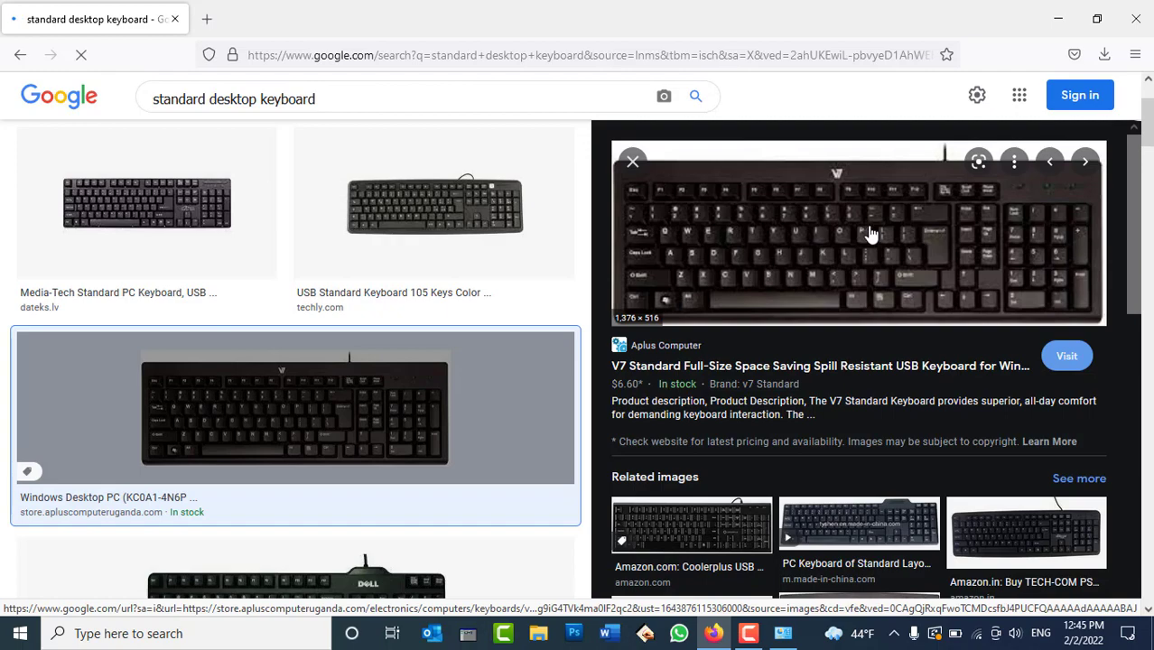
scroll(870, 234, "down", 5)
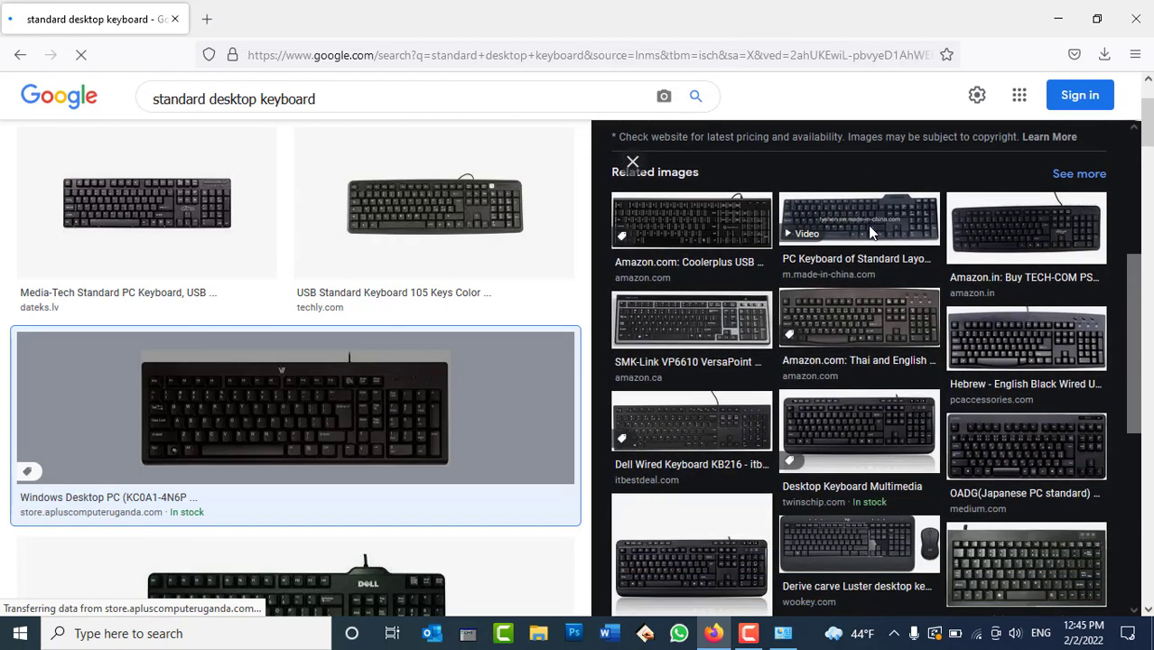
scroll(869, 233, "down", 3)
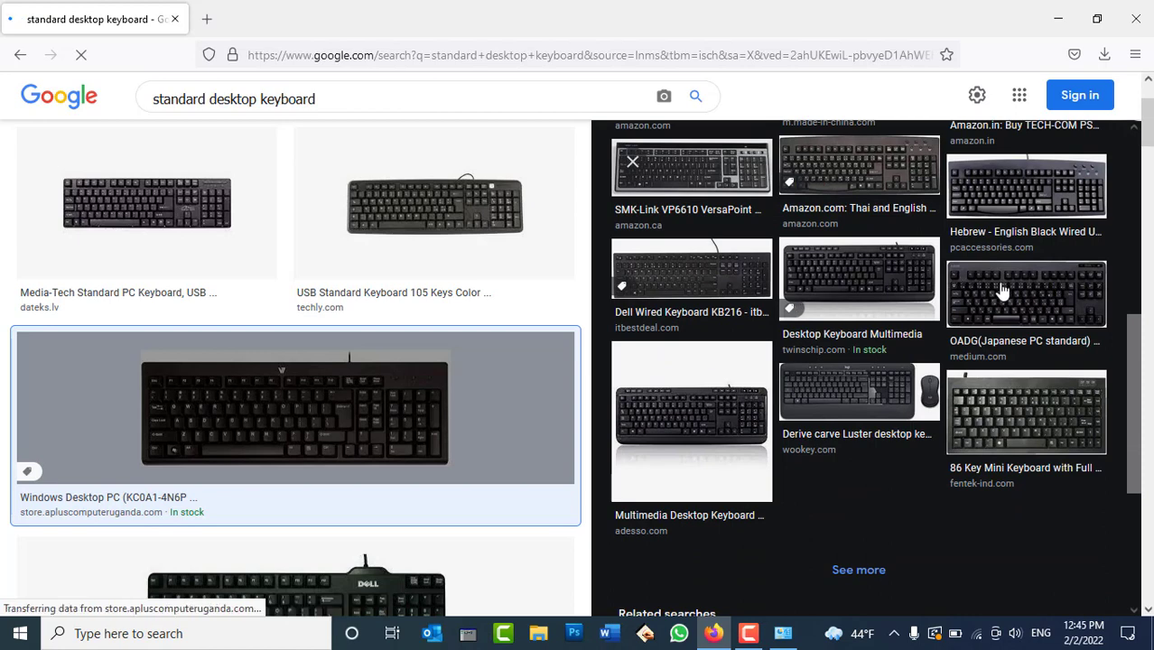
left_click(1001, 291)
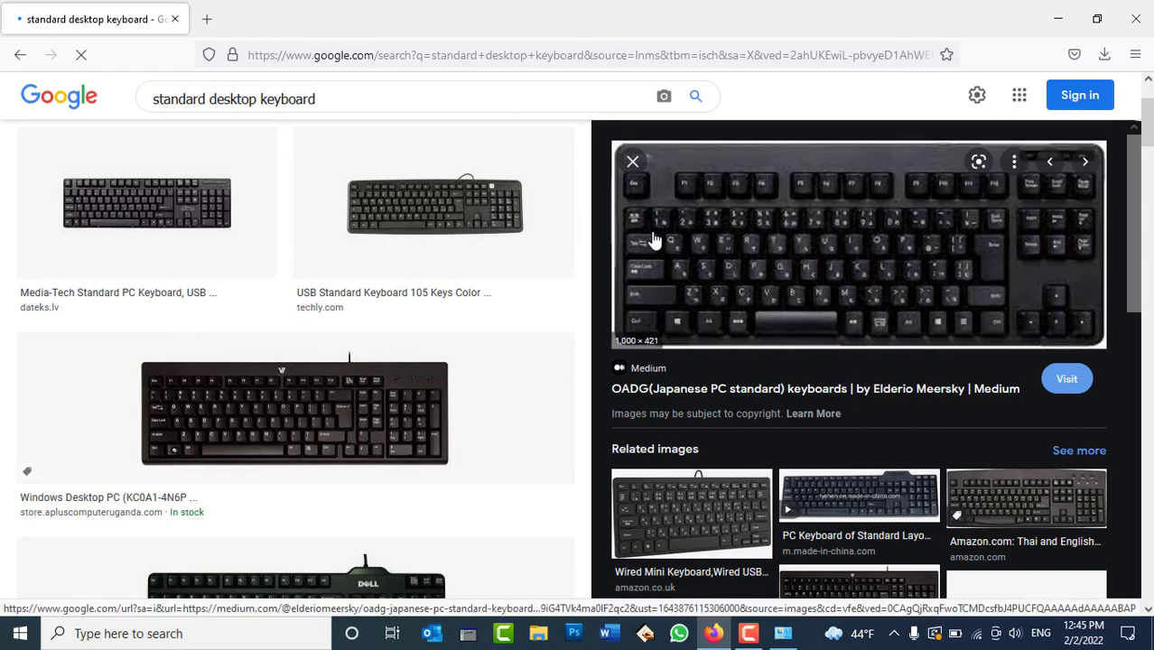
left_click(635, 163)
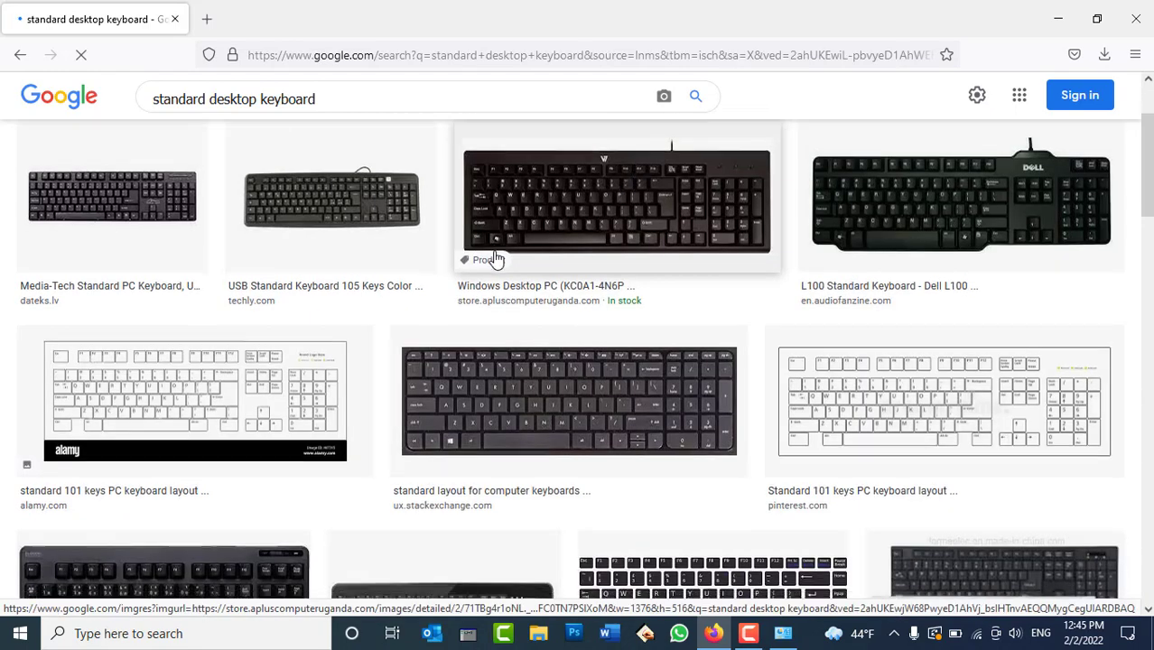
Step: Preview the Alamy standard 101 keys layout and open the related Basic PC Keyboard Layout image from Dummies.com
scroll(495, 258, "down", 3)
left_click(261, 221)
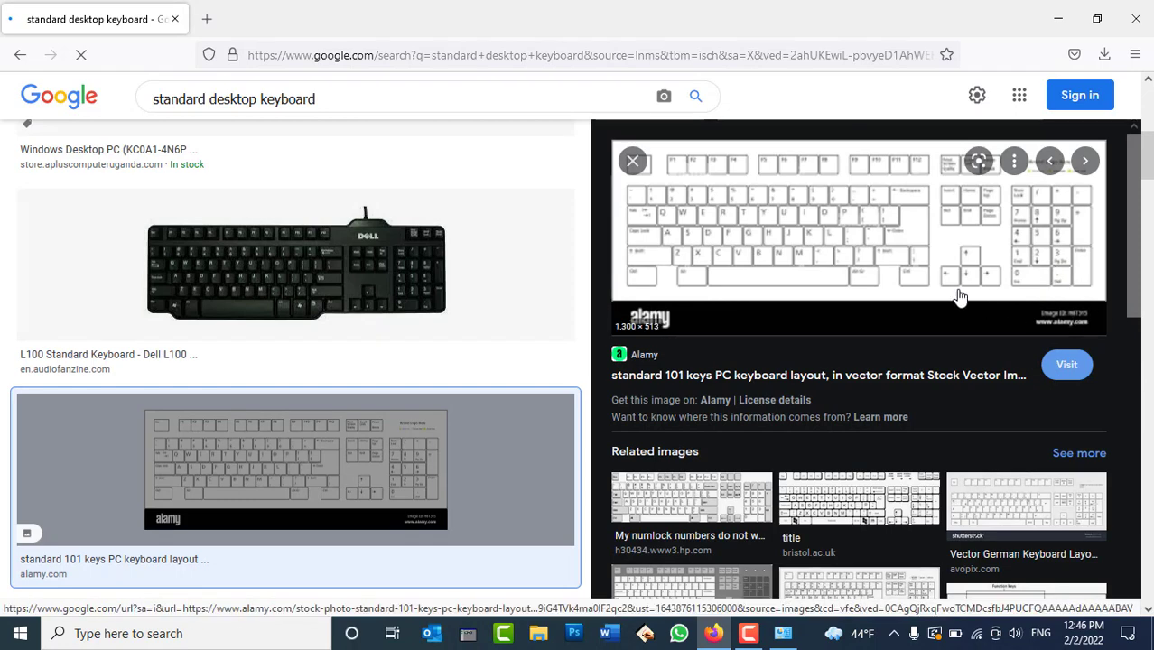
scroll(960, 297, "down", 3)
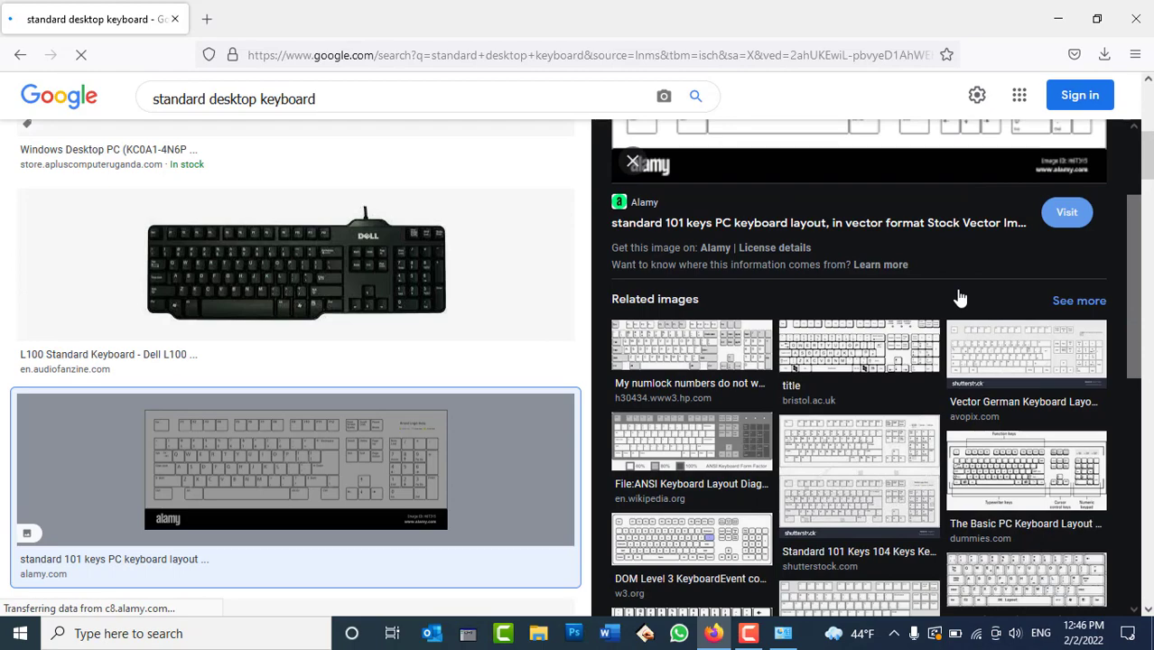
scroll(828, 271, "up", 3)
scroll(829, 271, "down", 3)
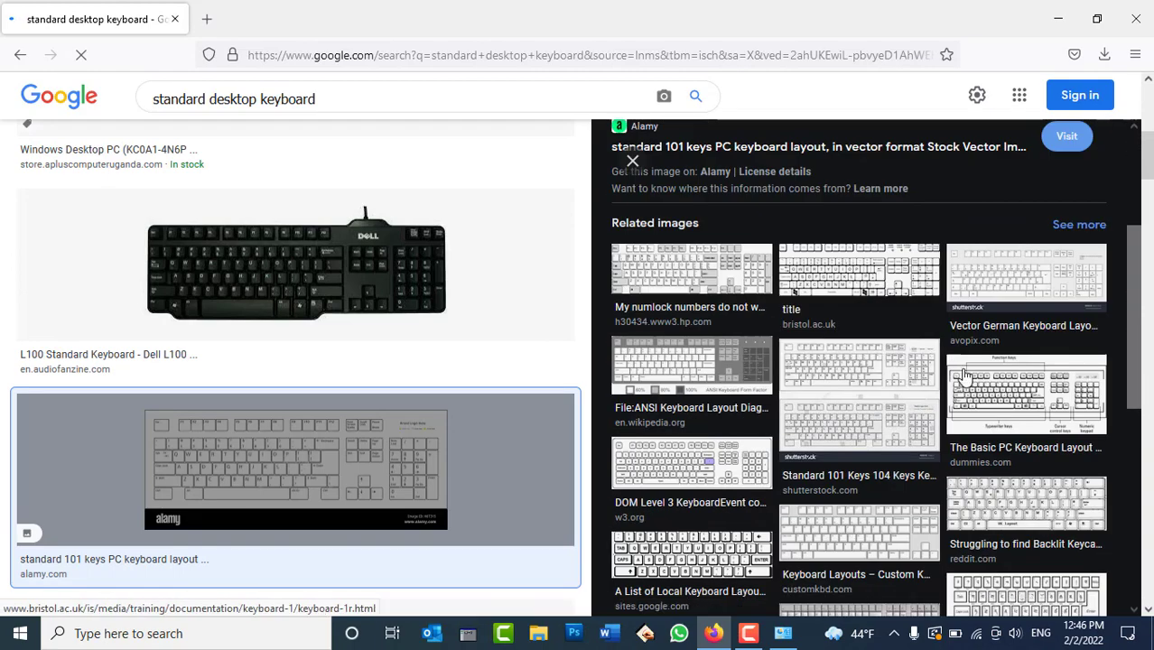
left_click(1037, 397)
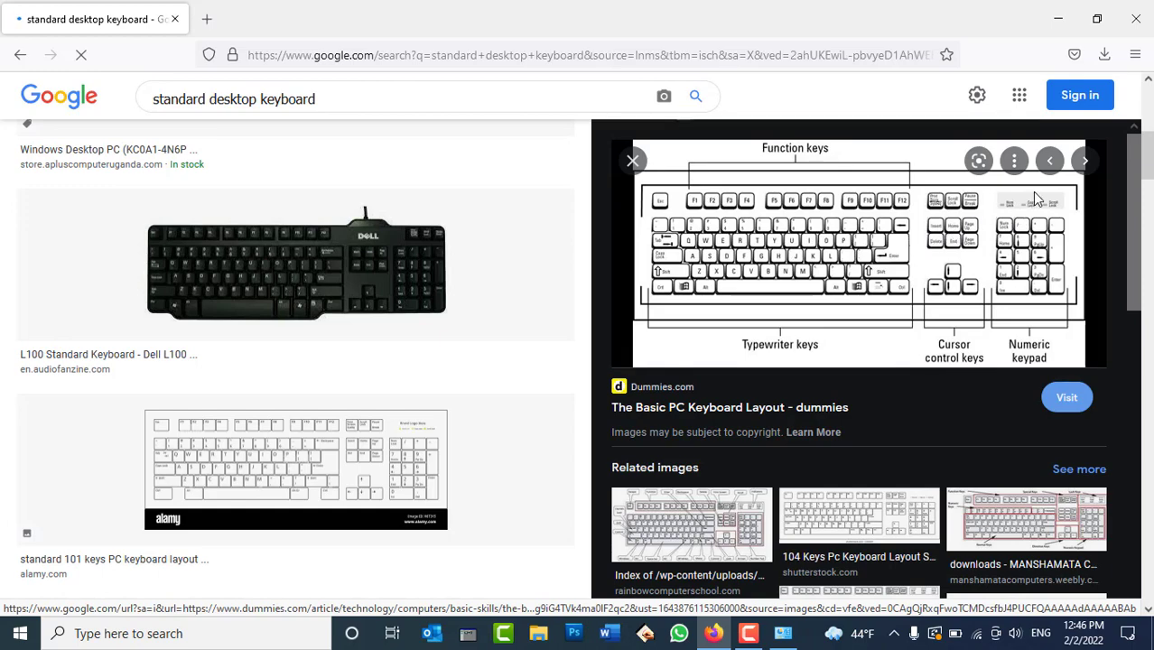
Step: Save the Basic PC Keyboard Layout image to the Desktop as a JPEG image under the file name 82199.image0
key("ctrl+plus")
key("ctrl+minus")
key("ctrl+minus")
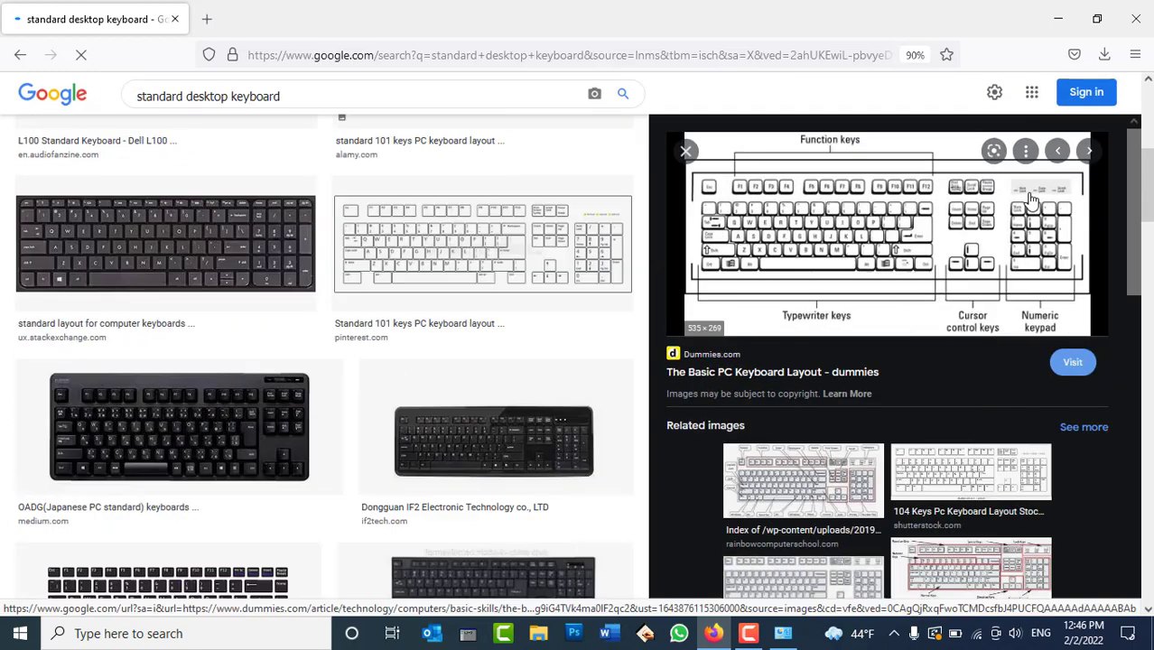
right_click(900, 217)
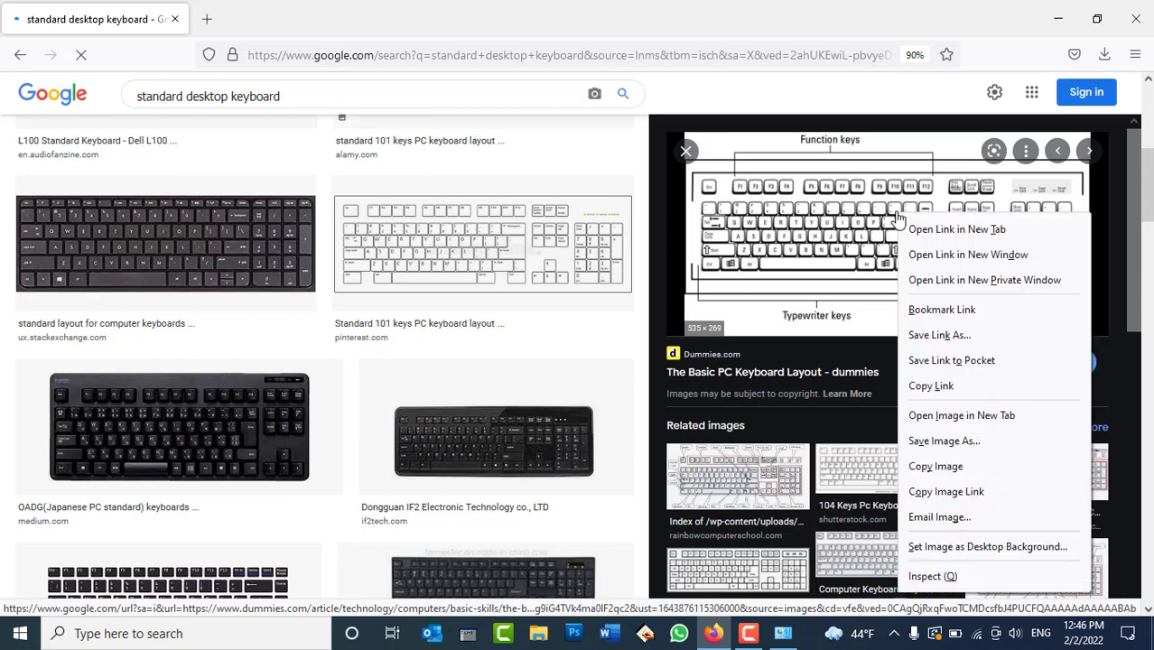
left_click(936, 443)
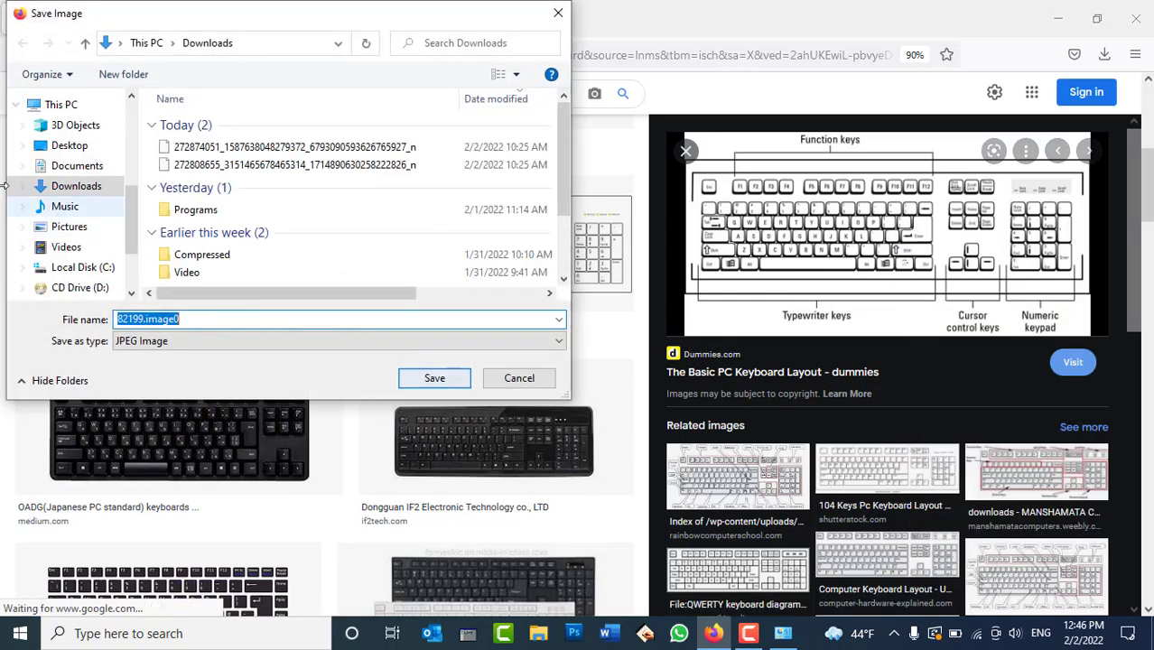
left_click(81, 146)
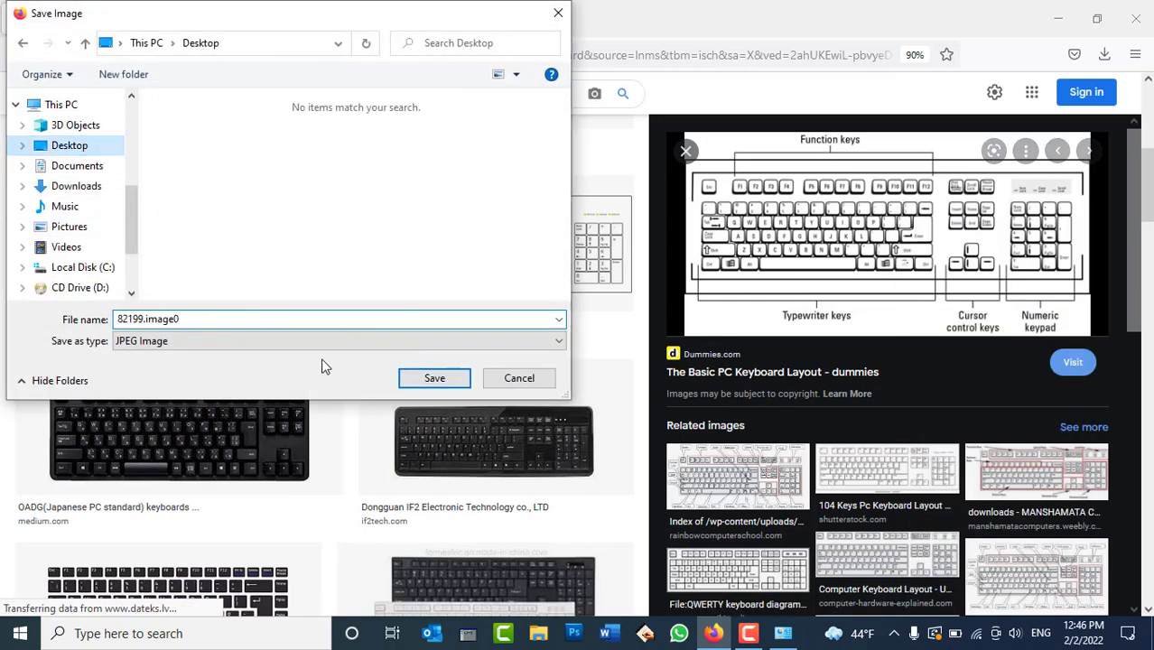
left_click(434, 378)
Step: Open the related "keyboard structure" image from Anatomy Note and save it to the Desktop as the GIF image keyboard-structure
scroll(946, 323, "down", 2)
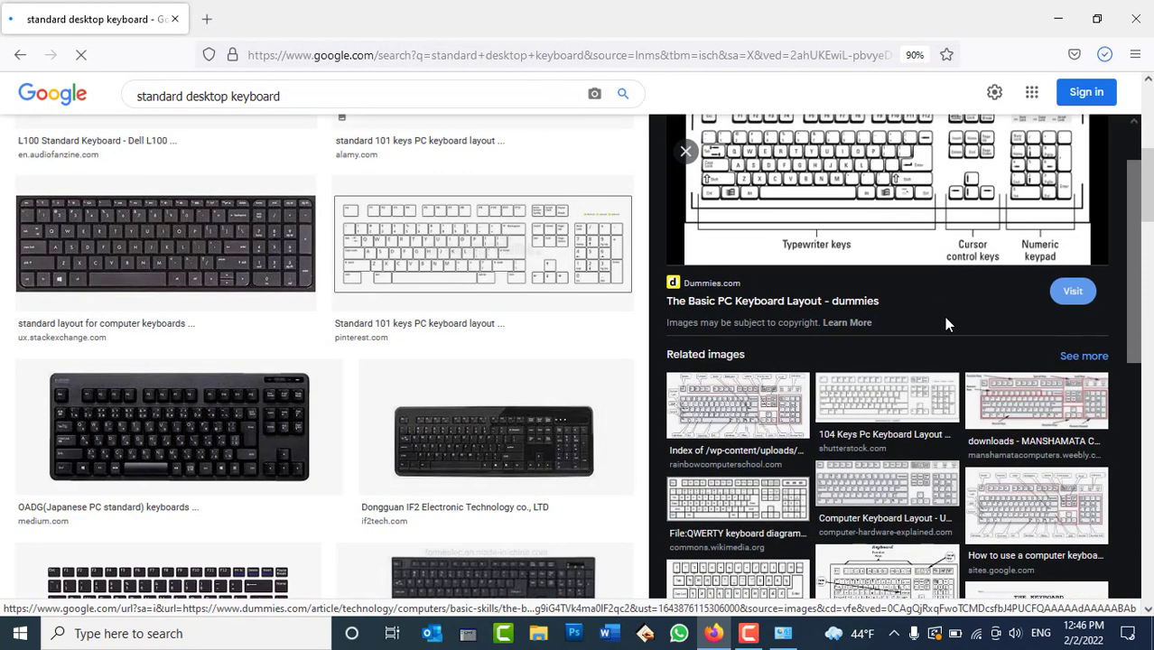
scroll(946, 323, "down", 1)
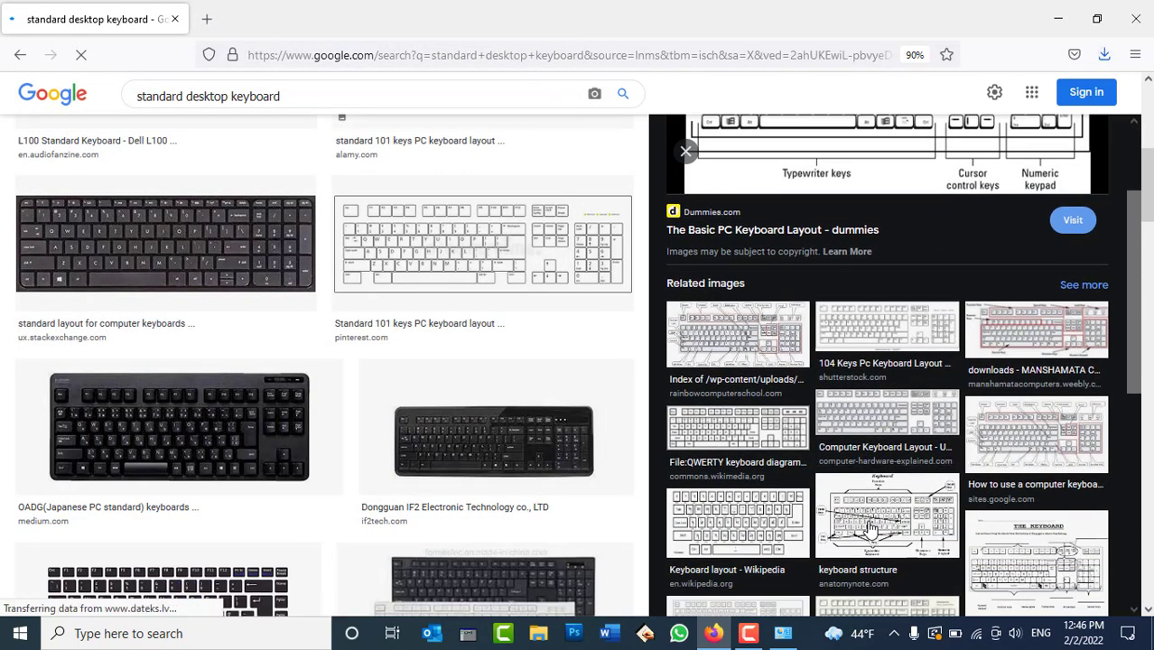
left_click(872, 528)
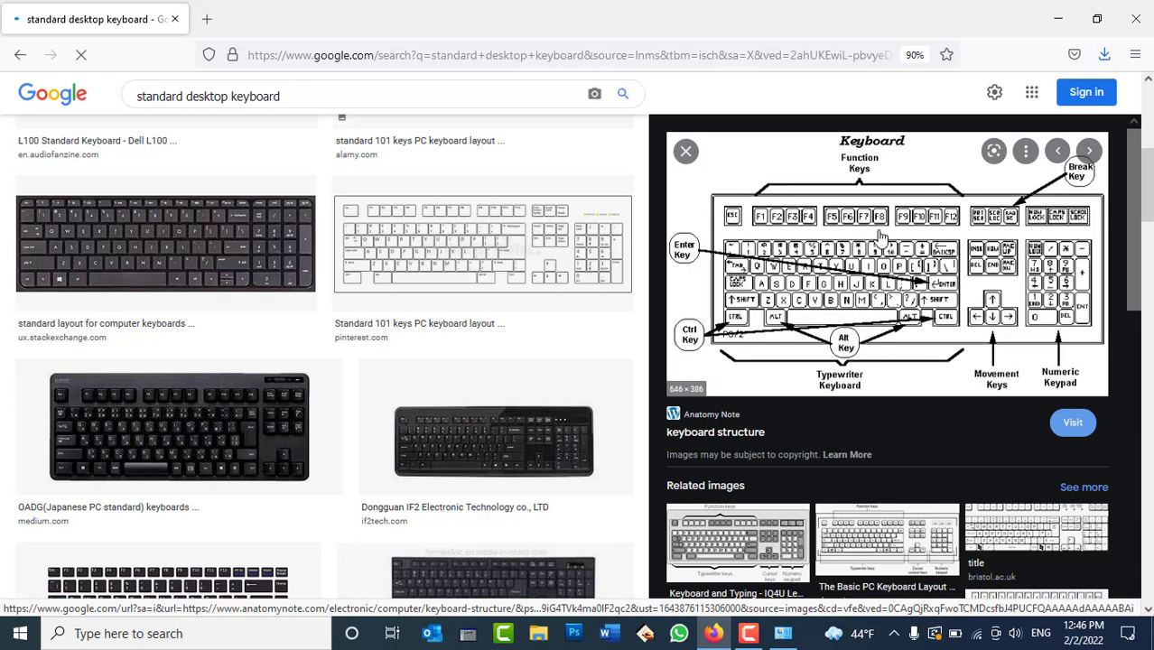
right_click(882, 236)
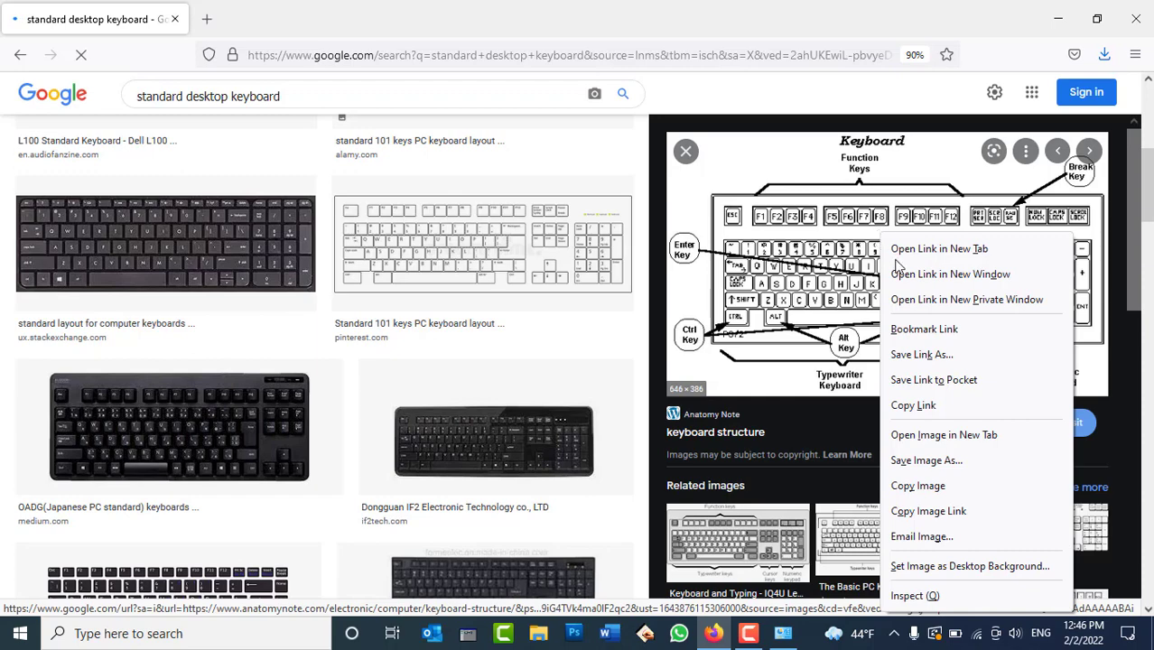
left_click(927, 461)
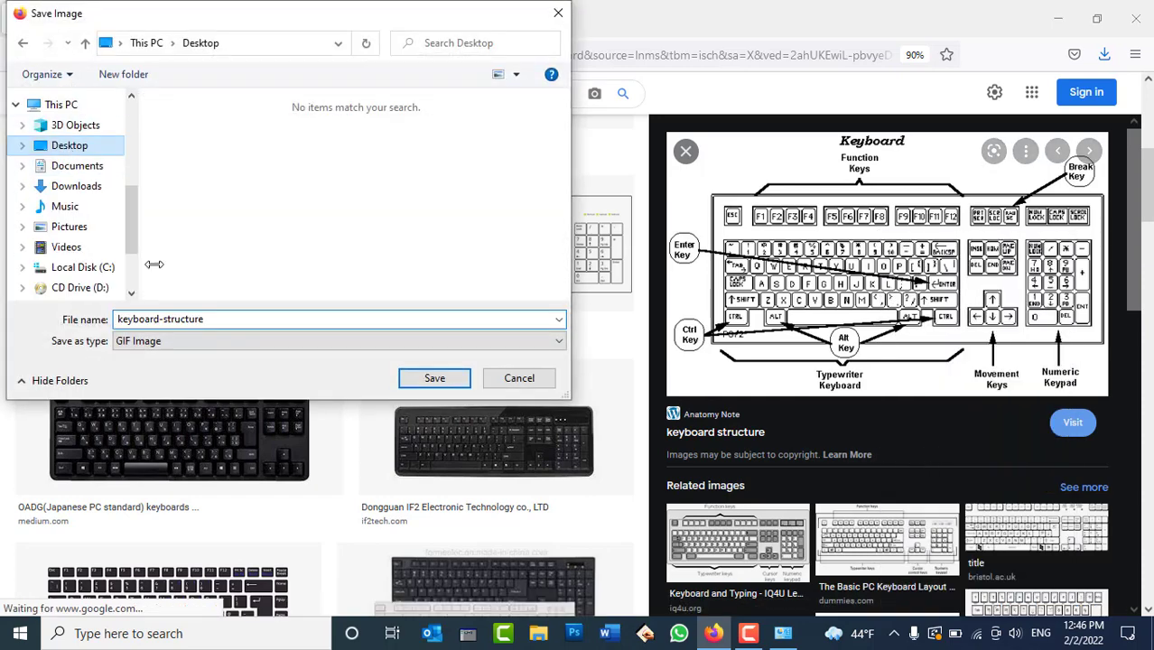
left_click(435, 380)
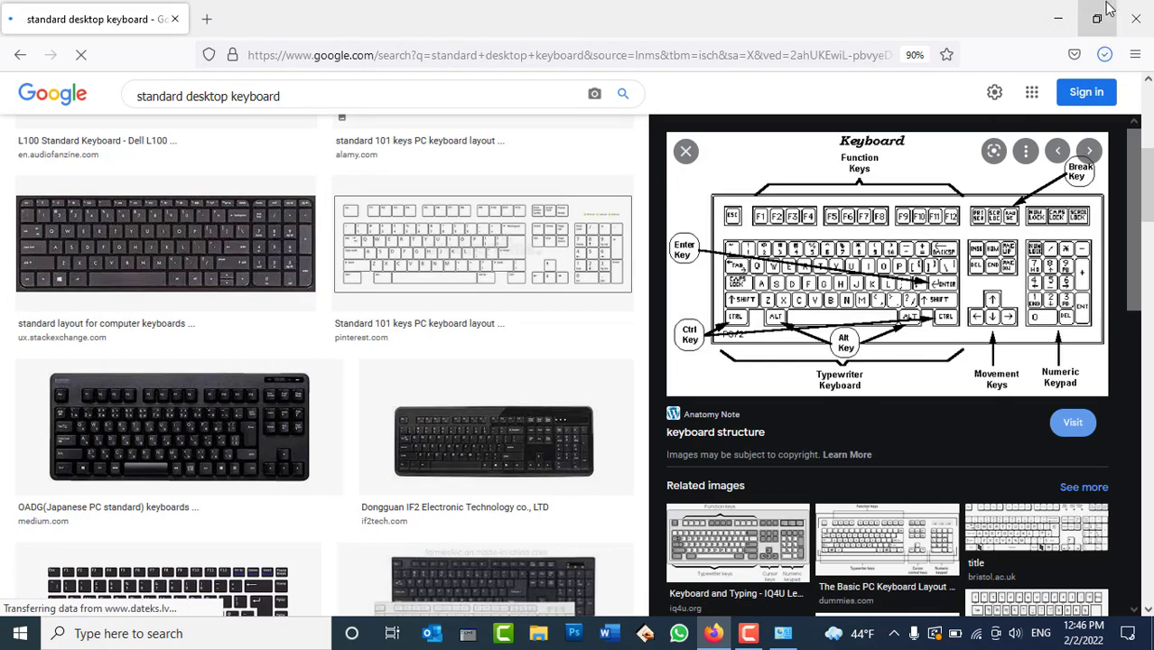
Step: Close the browser, view the saved 82199.image0 keyboard image from the desktop to examine its key groups, and close it
left_click(1135, 18)
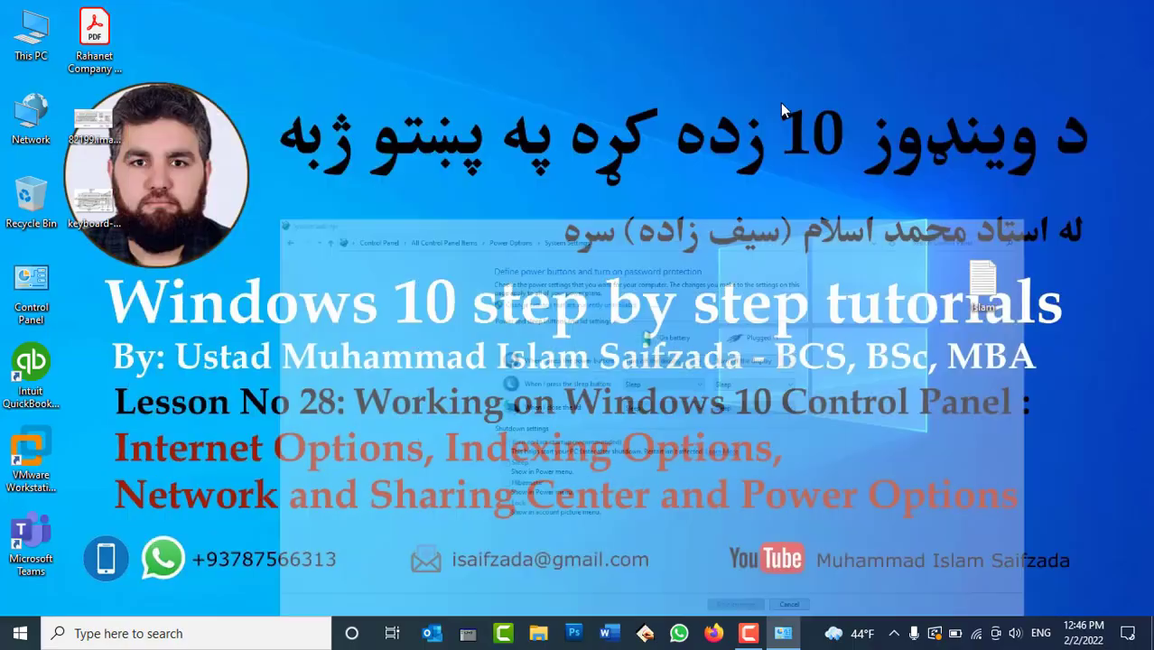
double_click(89, 116)
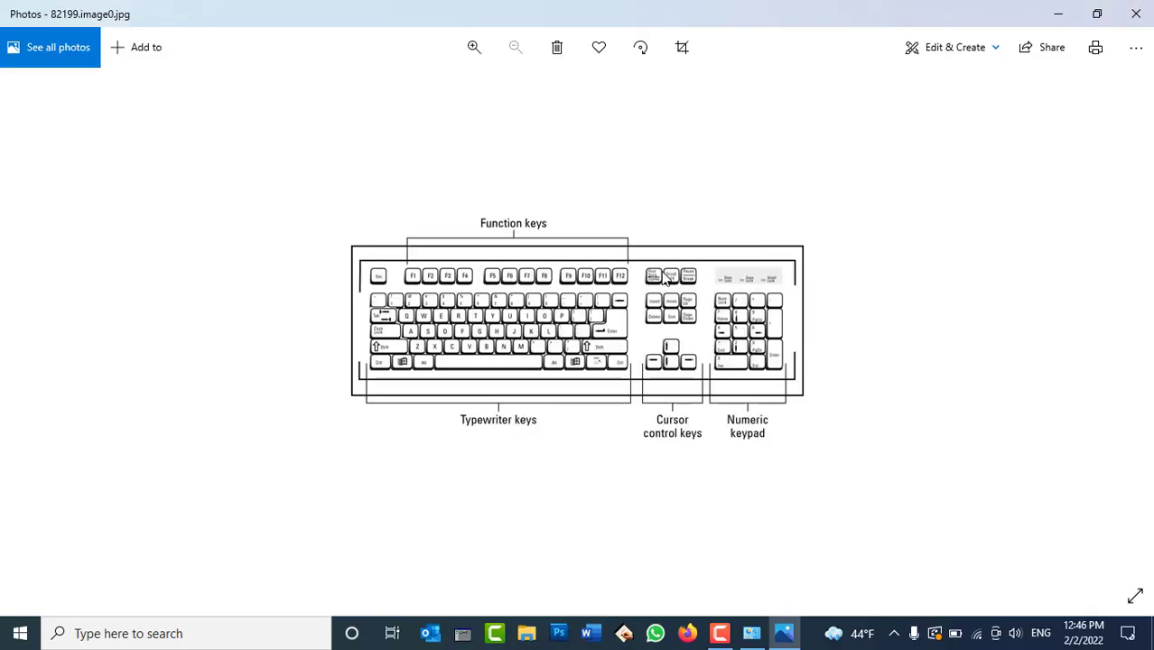
scroll(677, 279, "up", 2)
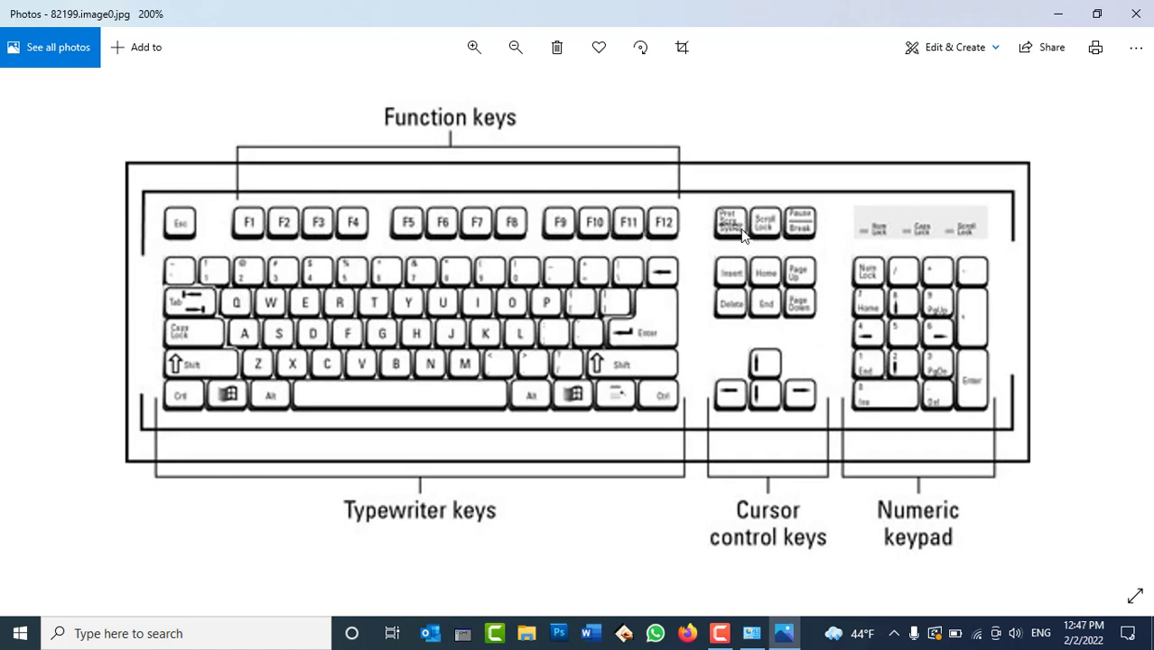
scroll(783, 246, "down", 2)
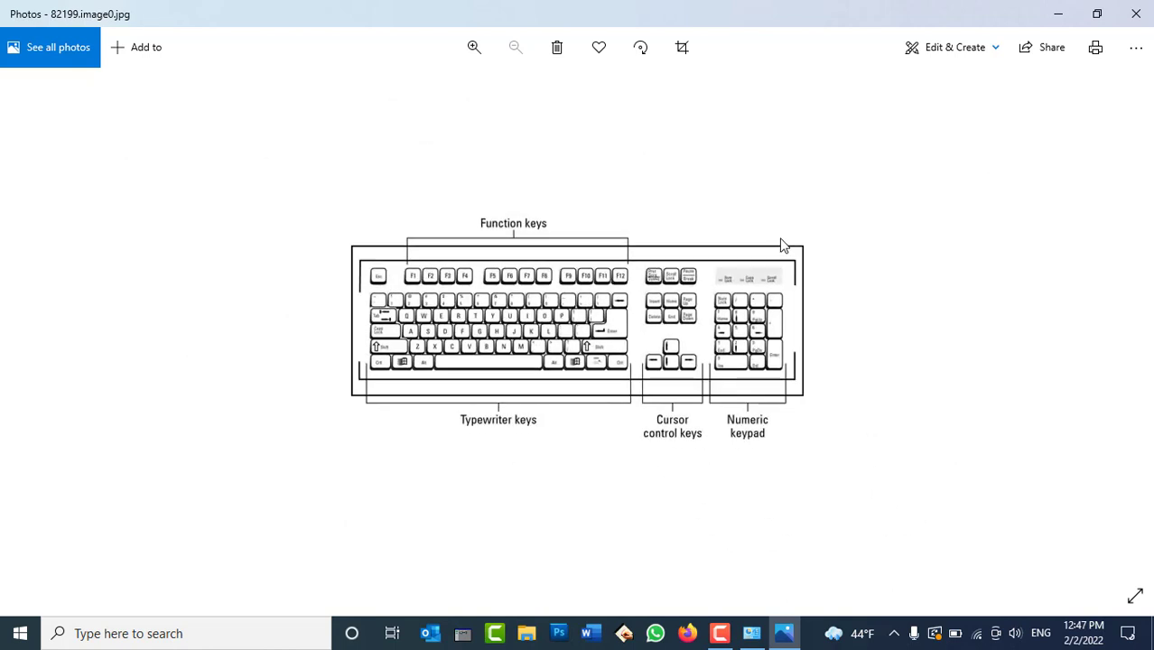
left_click(1136, 14)
Step: View the saved keyboard-structure image from the desktop enlarged to 200% to examine its upper keys, and close it
double_click(93, 203)
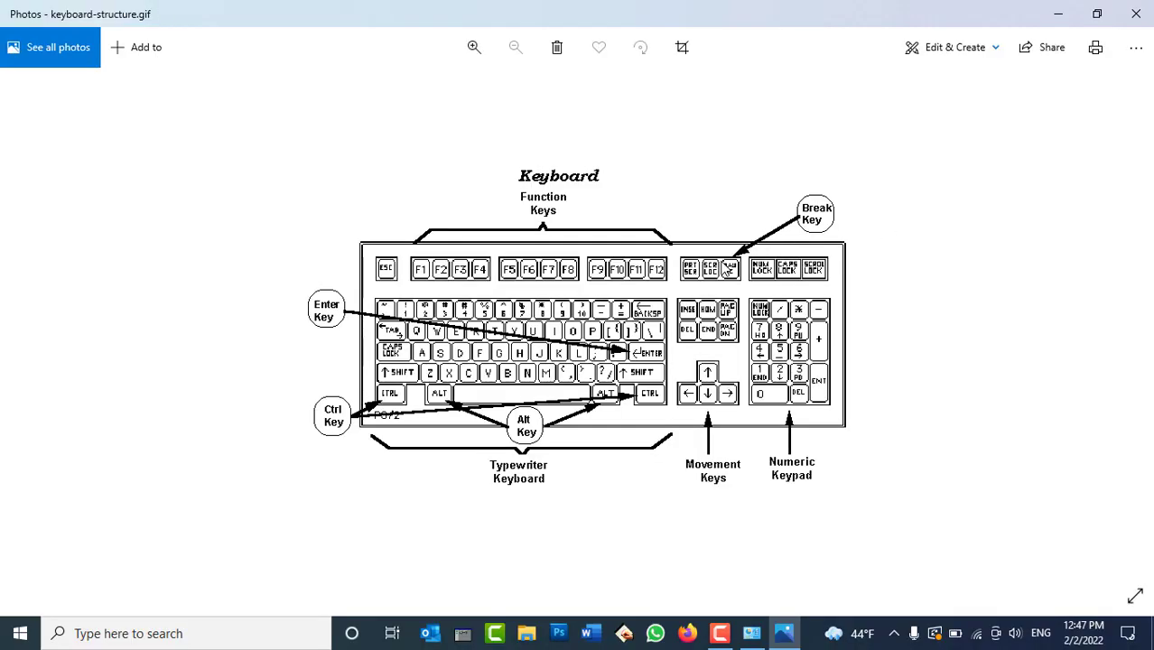
scroll(730, 269, "up", 2)
left_click_drag(722, 418, 842, 198)
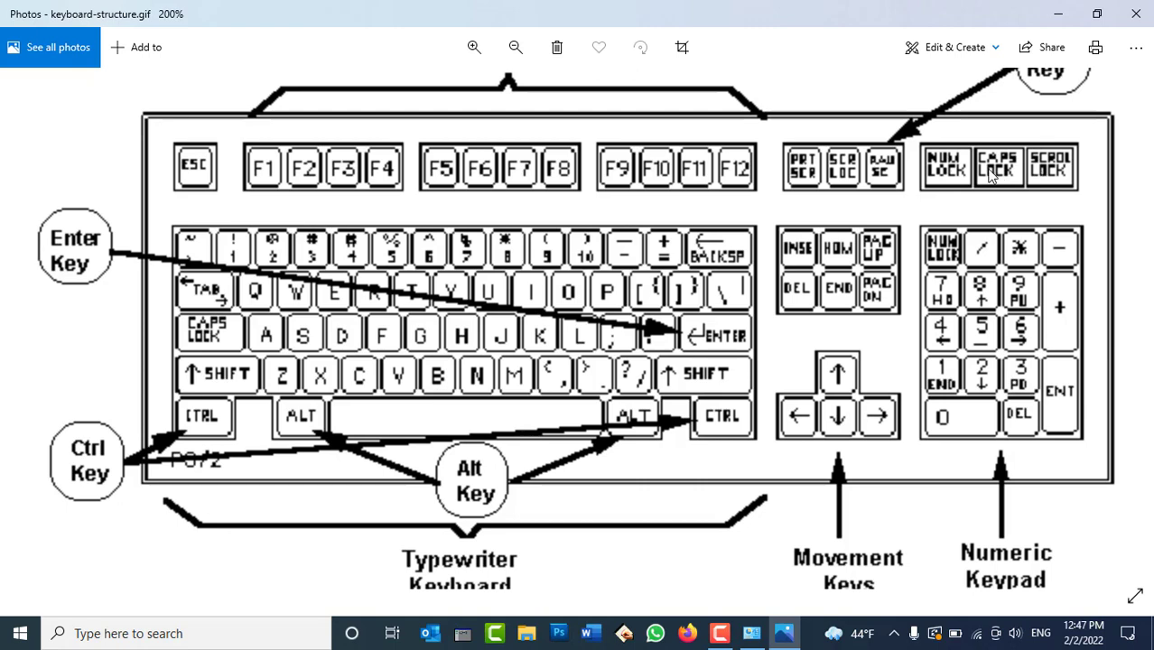
double_click(881, 167)
left_click(1136, 14)
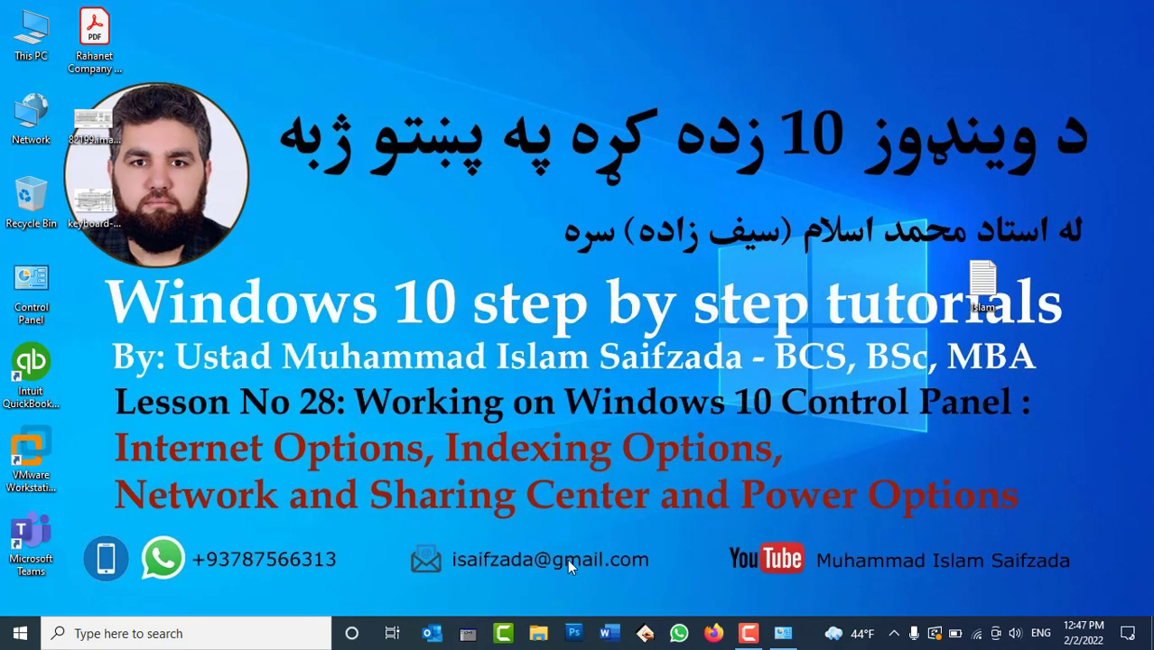
Step: Set the sleep button action to Do nothing both on battery and plugged in, save the changes and close Power Options
left_click(783, 633)
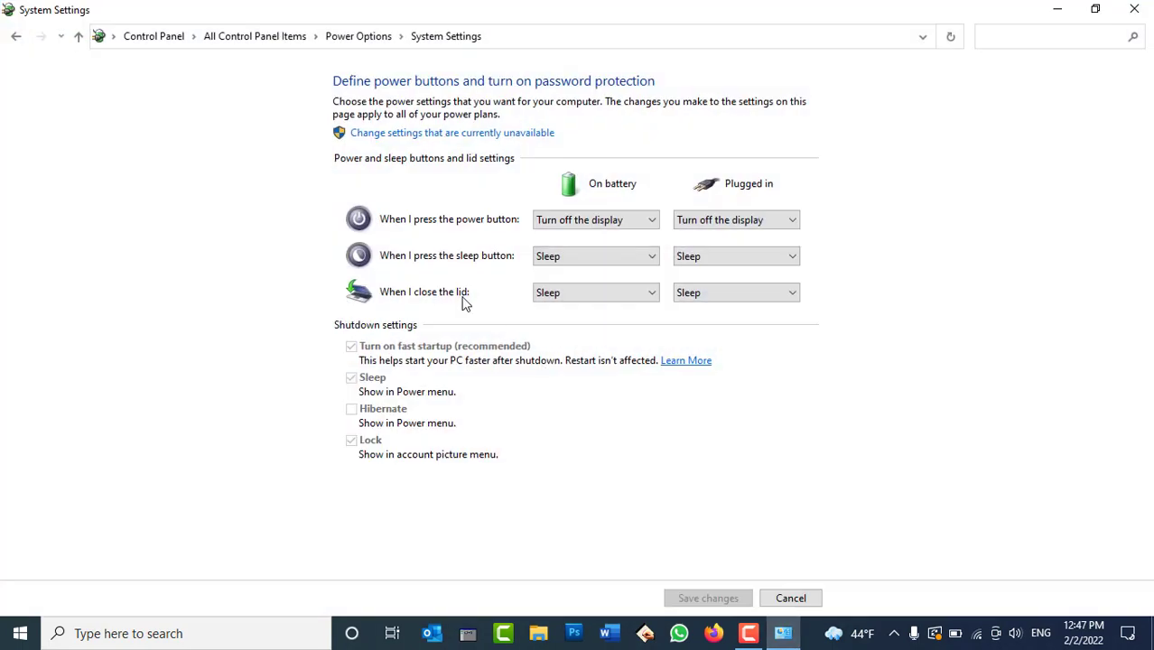
left_click(589, 262)
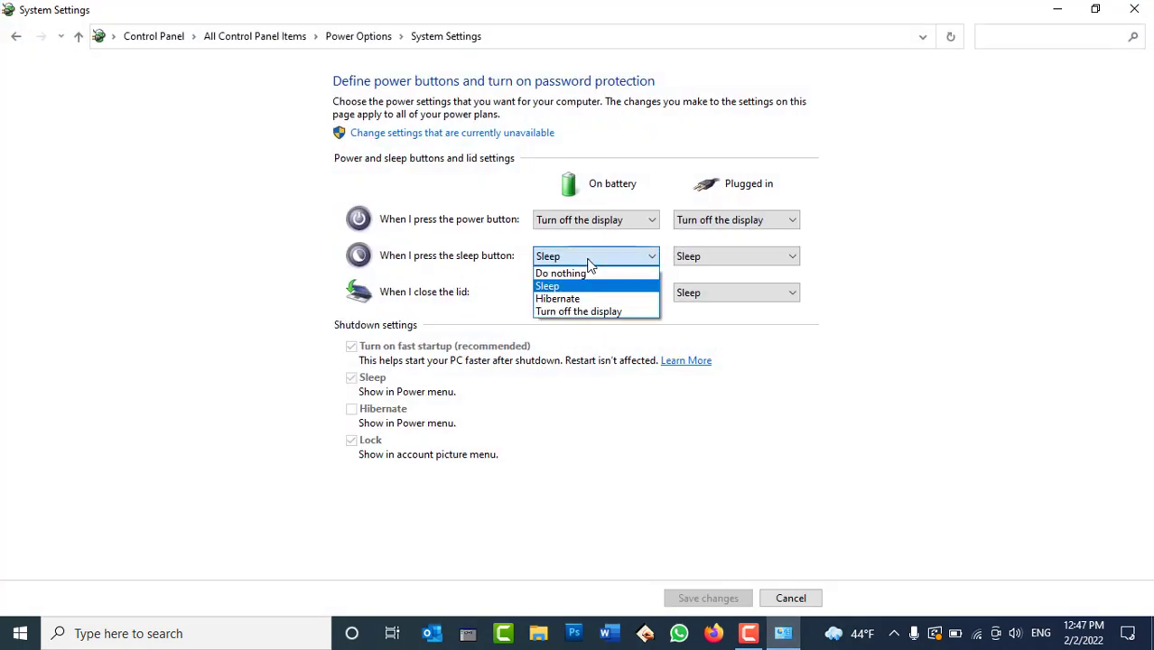
left_click(590, 272)
left_click(679, 258)
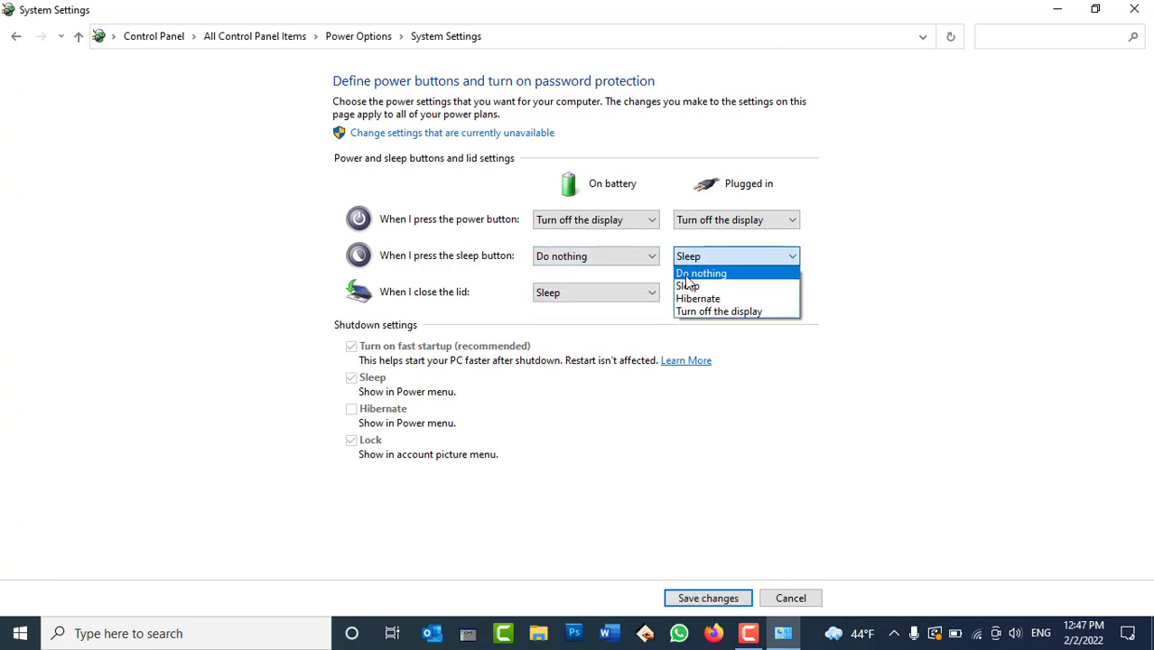
left_click(685, 273)
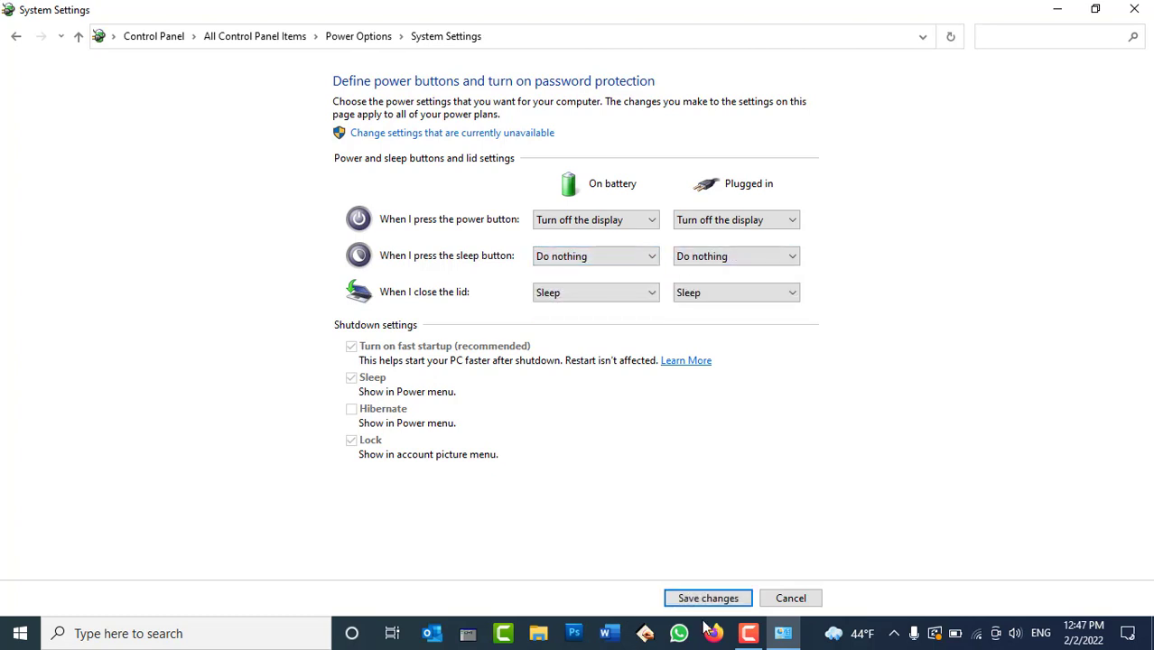
left_click(721, 598)
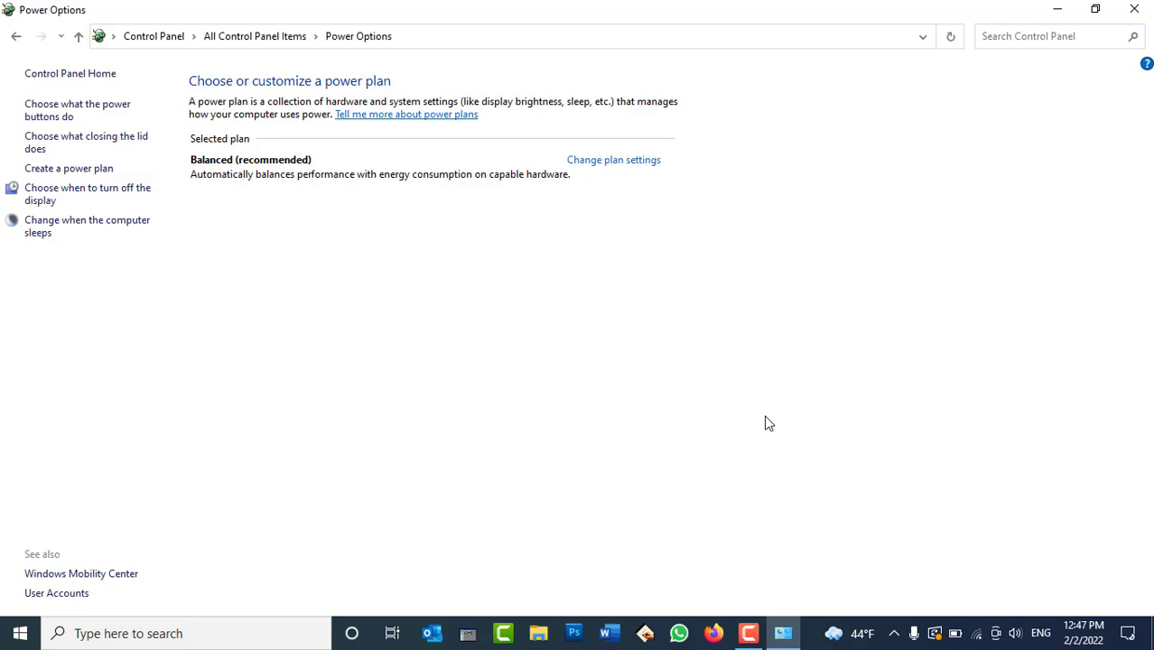
left_click(1134, 9)
right_click(586, 166)
left_click(627, 213)
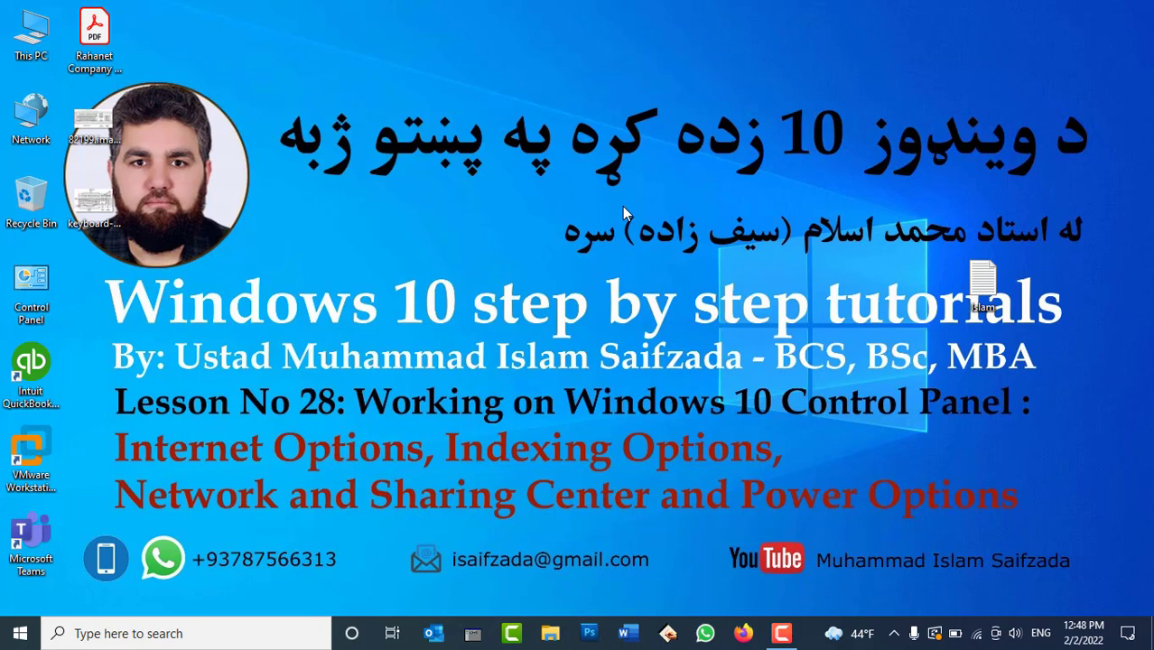
Step: In the Control Panel's Power Options, set closing the lid to Do nothing on battery and plugged in, and save the changes
double_click(31, 287)
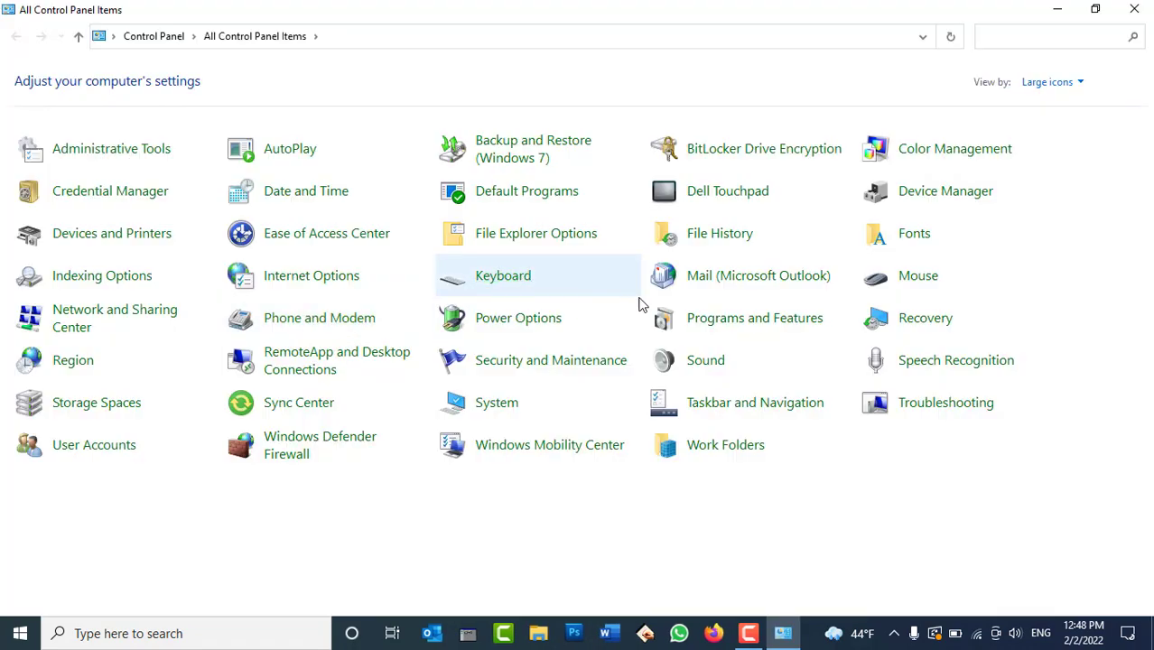
left_click(513, 320)
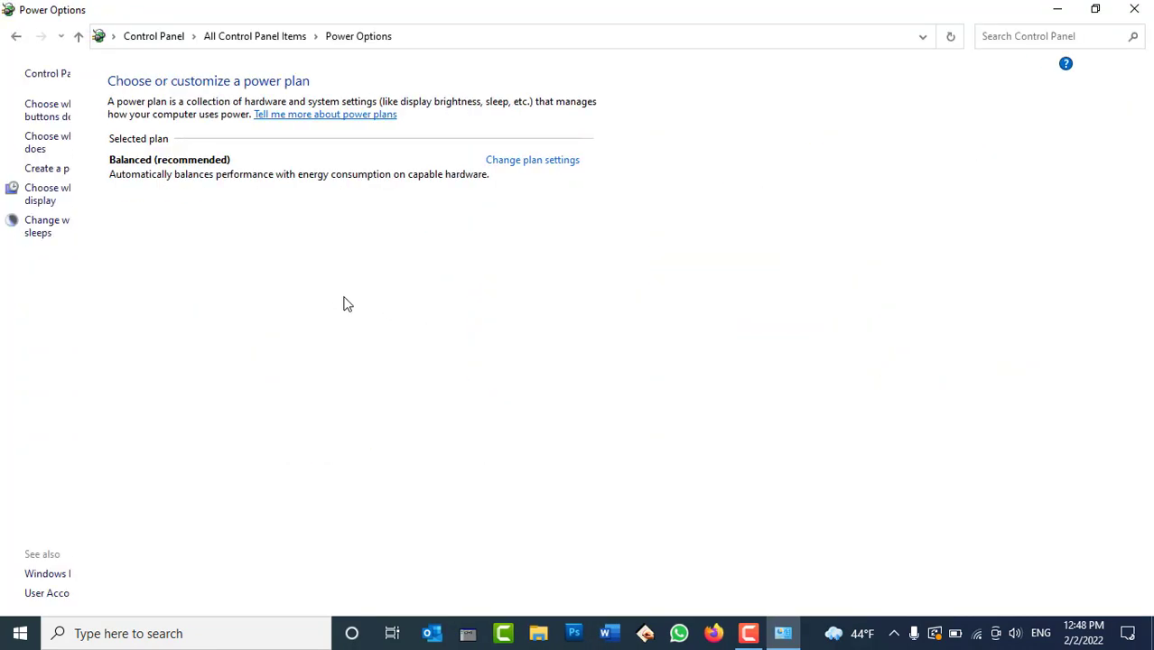
left_click(65, 114)
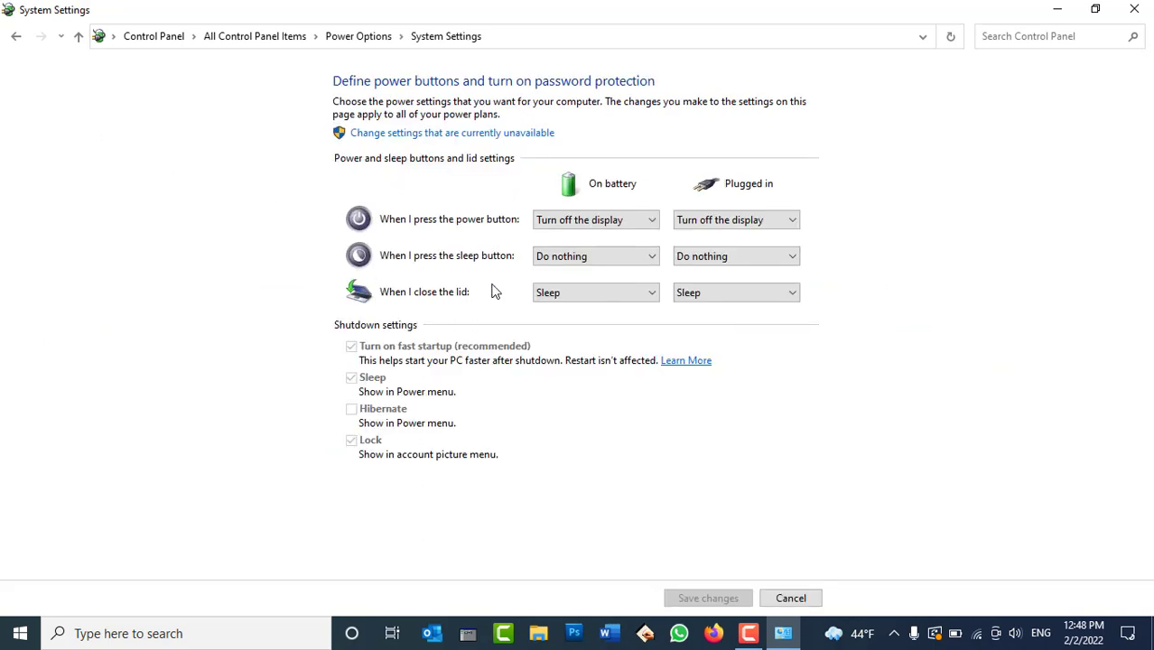
left_click(608, 290)
left_click(598, 306)
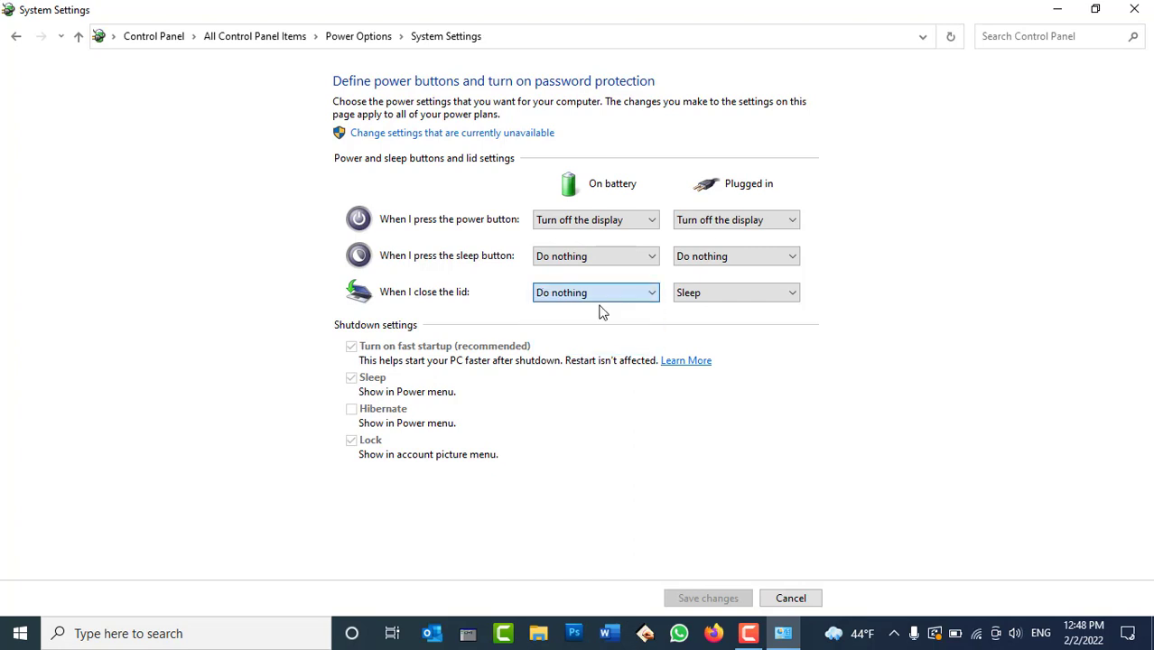
left_click(696, 292)
left_click(700, 306)
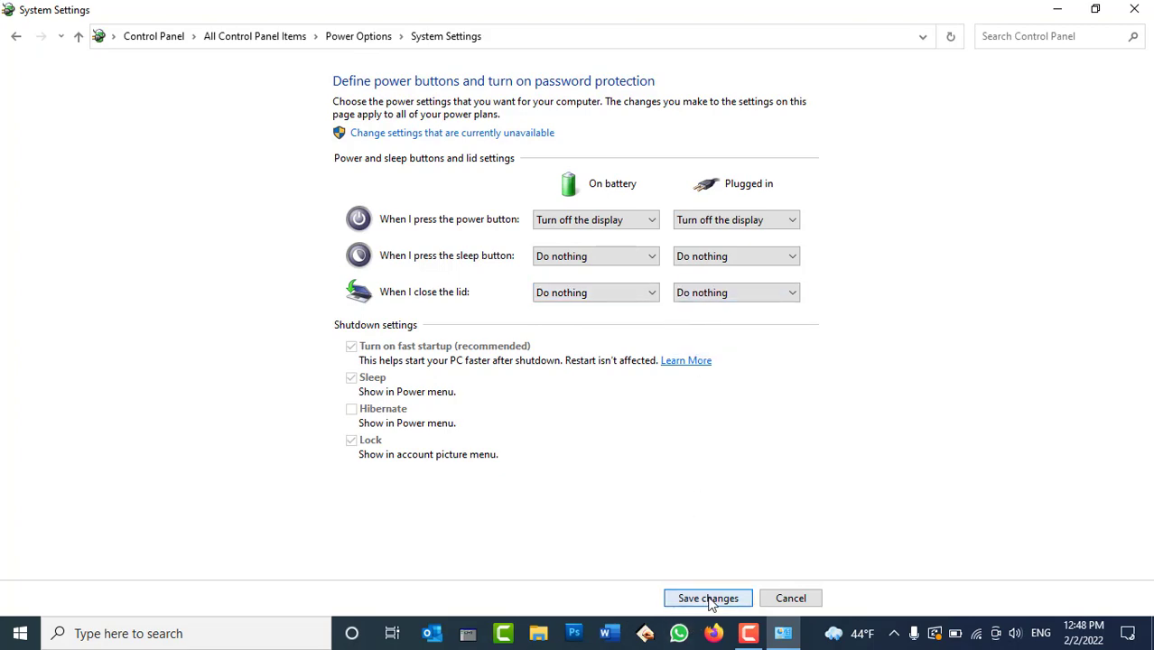
left_click(709, 599)
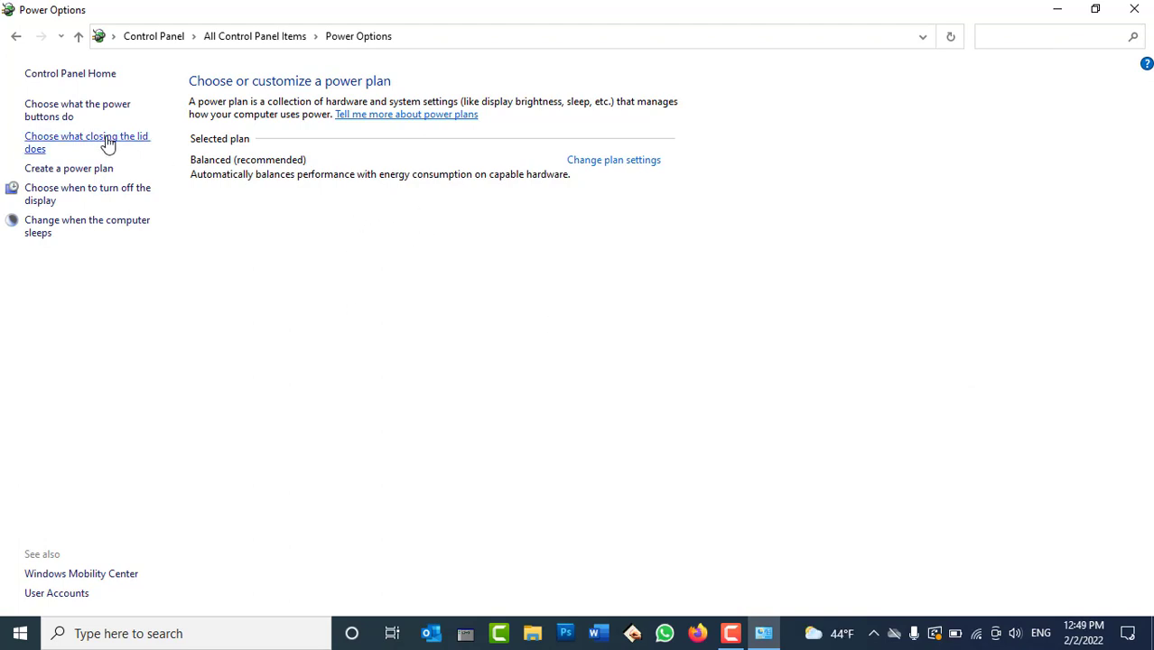
Step: Open the settings for what the power buttons do and examine which power choices Windows offers from Start
left_click(78, 107)
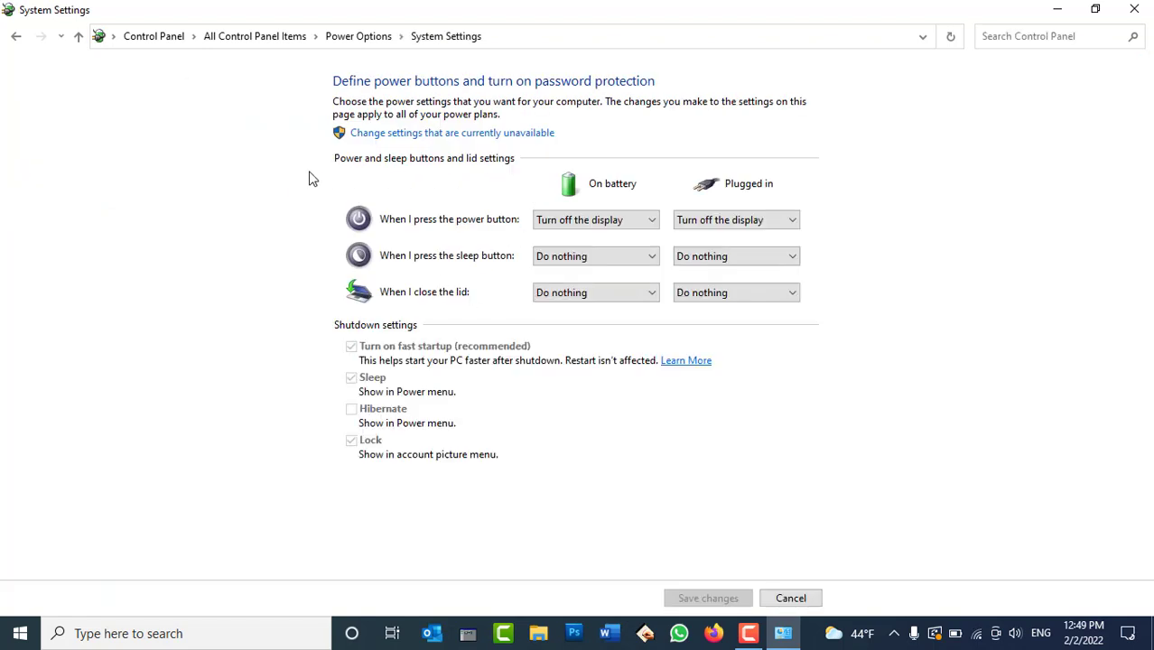
left_click(20, 634)
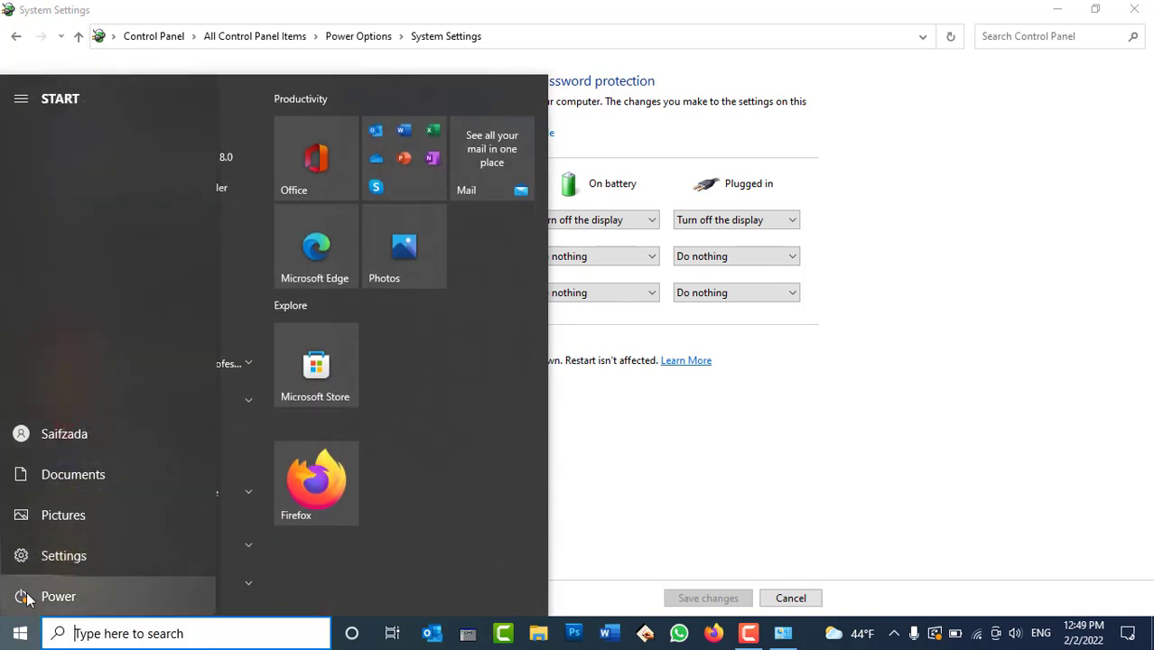
left_click(27, 598)
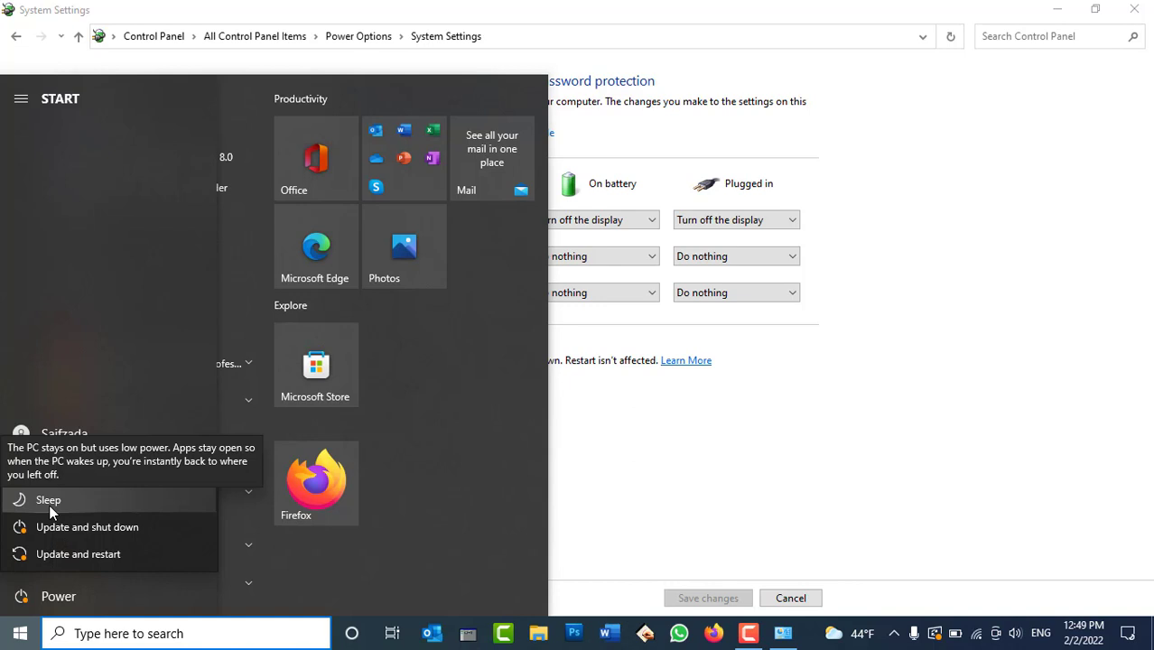
left_click(636, 464)
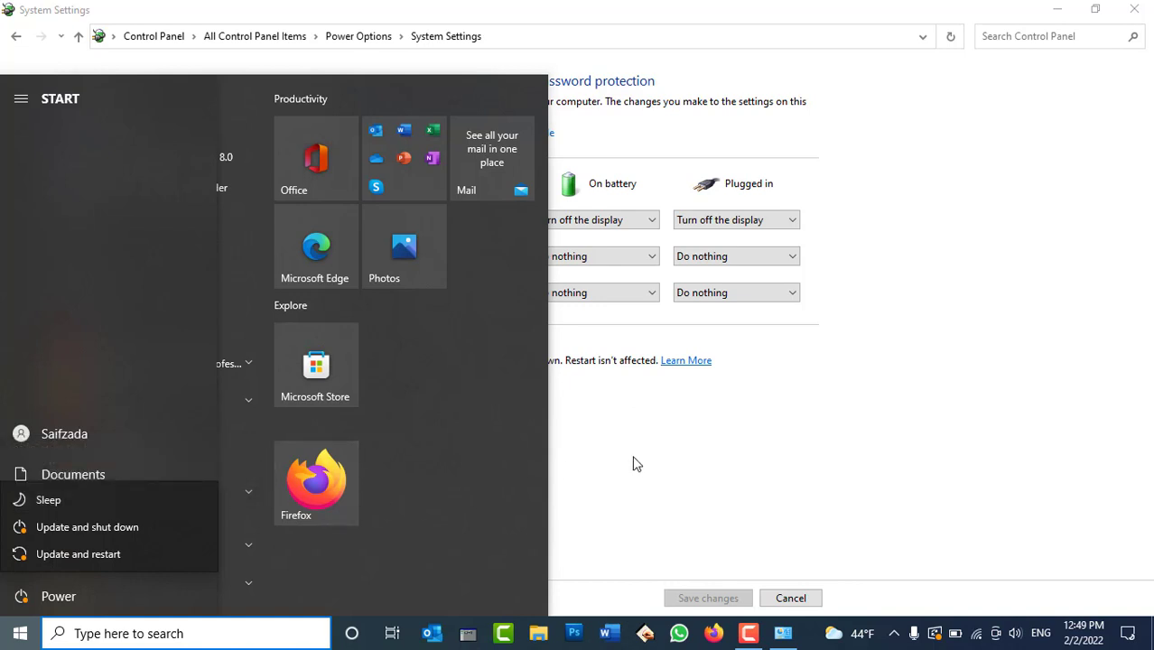
left_click(731, 492)
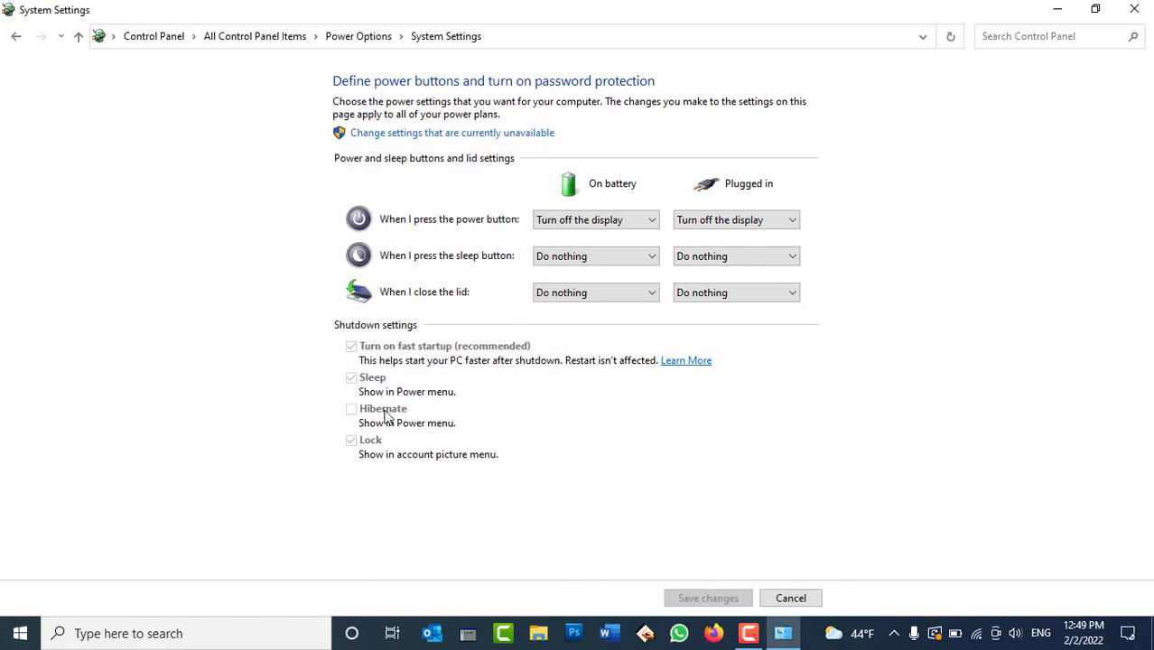
Step: Unlock the currently unavailable shutdown settings, enable Hibernate and save the changes
left_click(431, 137)
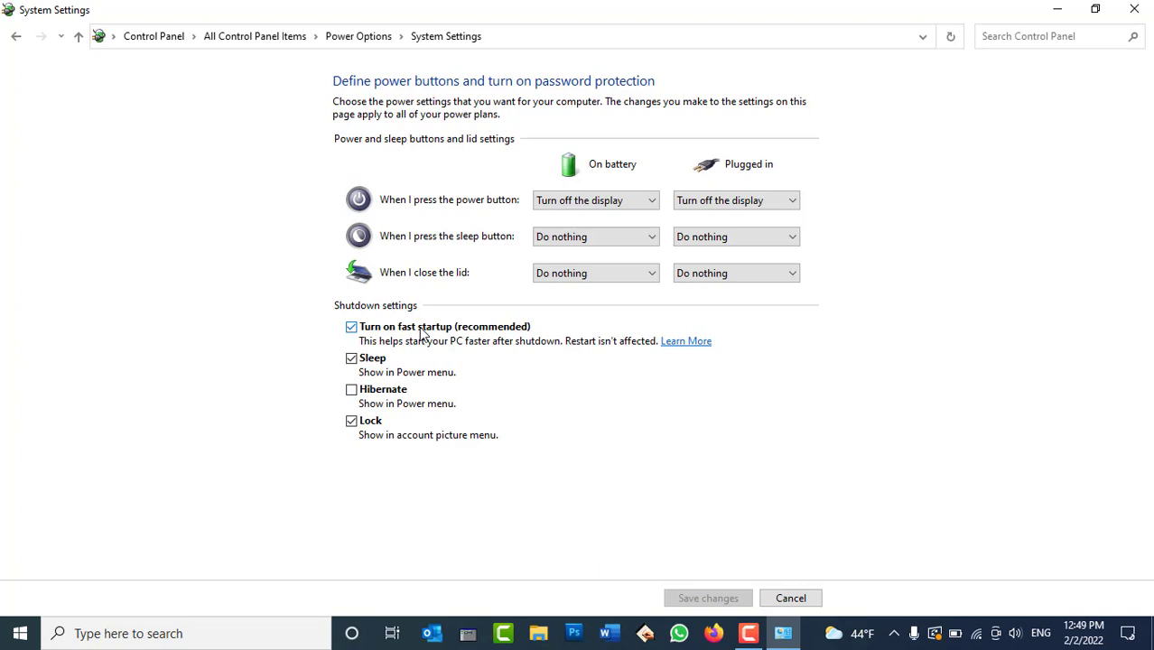
left_click(351, 390)
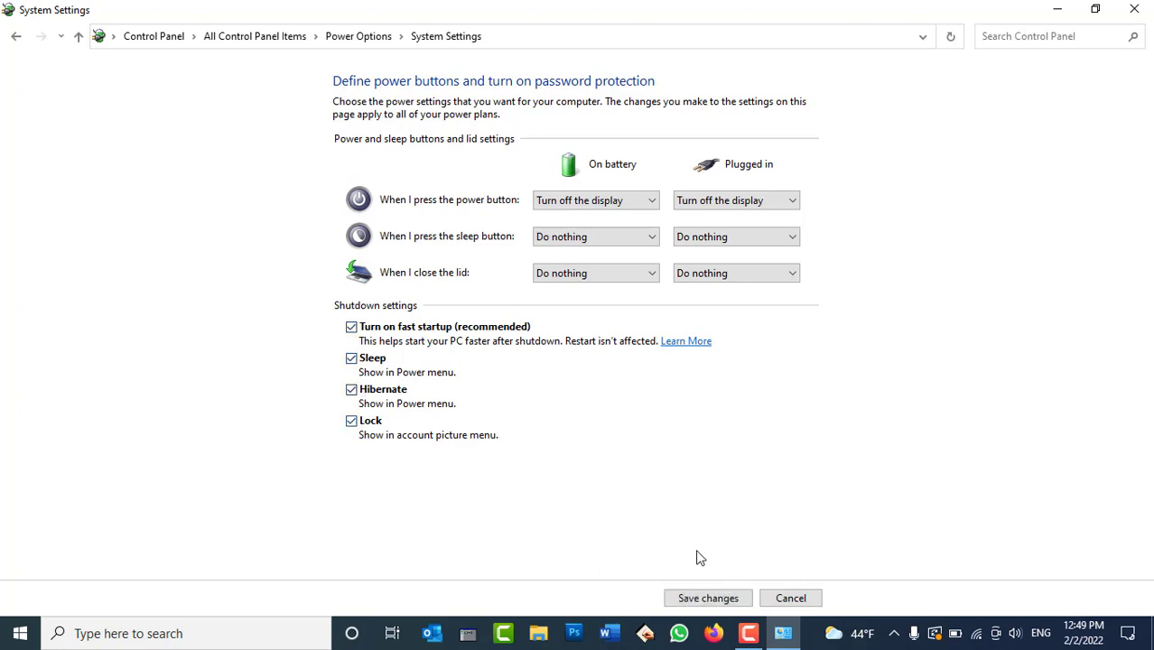
left_click(709, 599)
Step: Check the power choices offered from Start for the Hibernate option without choosing any
left_click(5, 641)
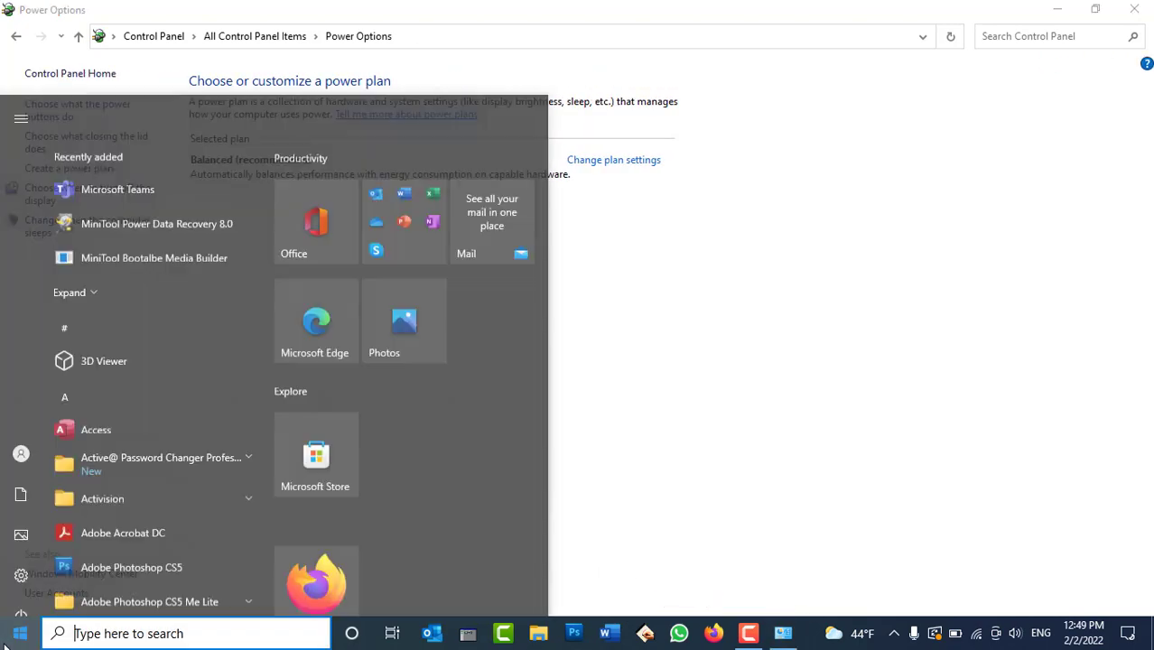
left_click(25, 557)
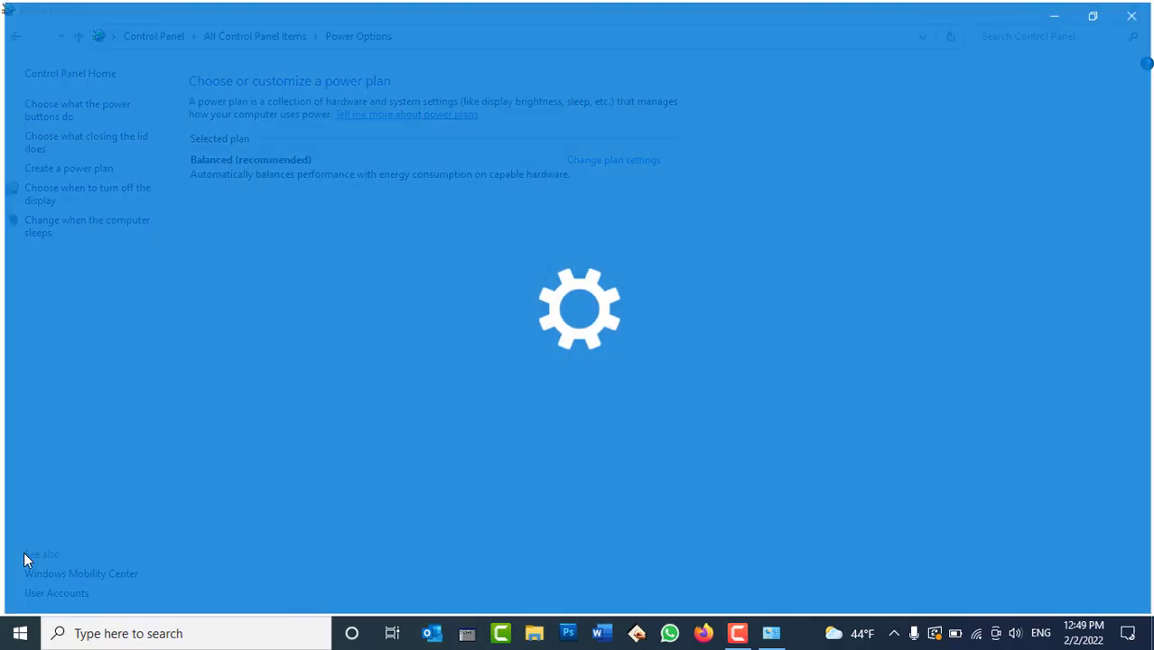
left_click(1135, 9)
left_click(20, 633)
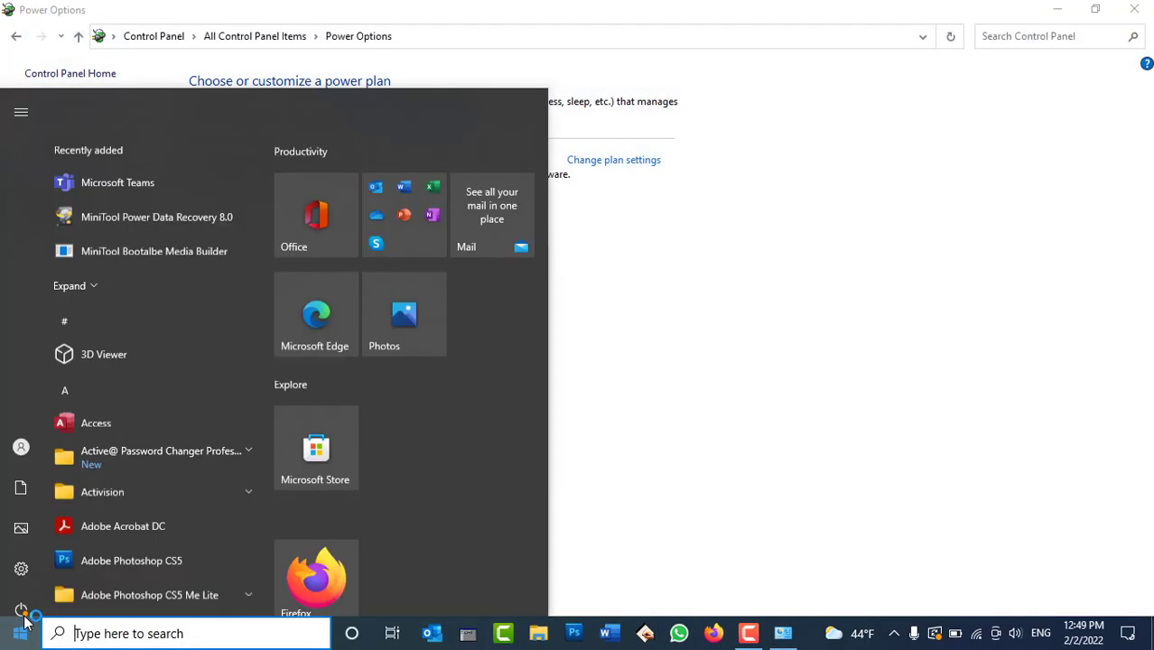
left_click(22, 596)
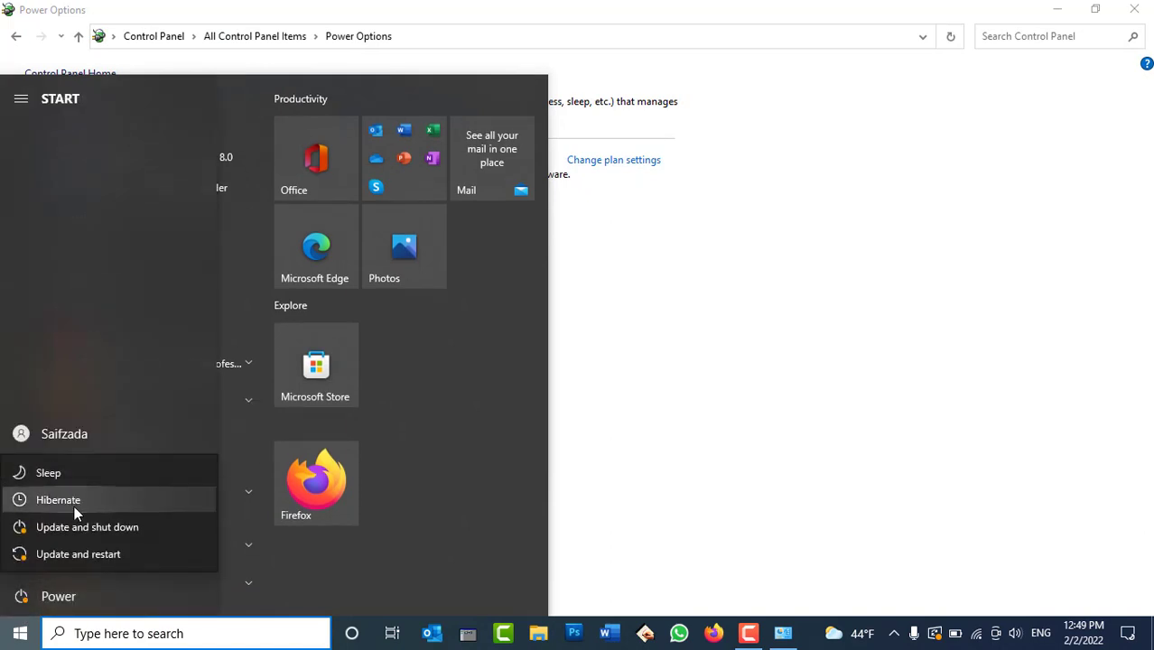
key("Escape")
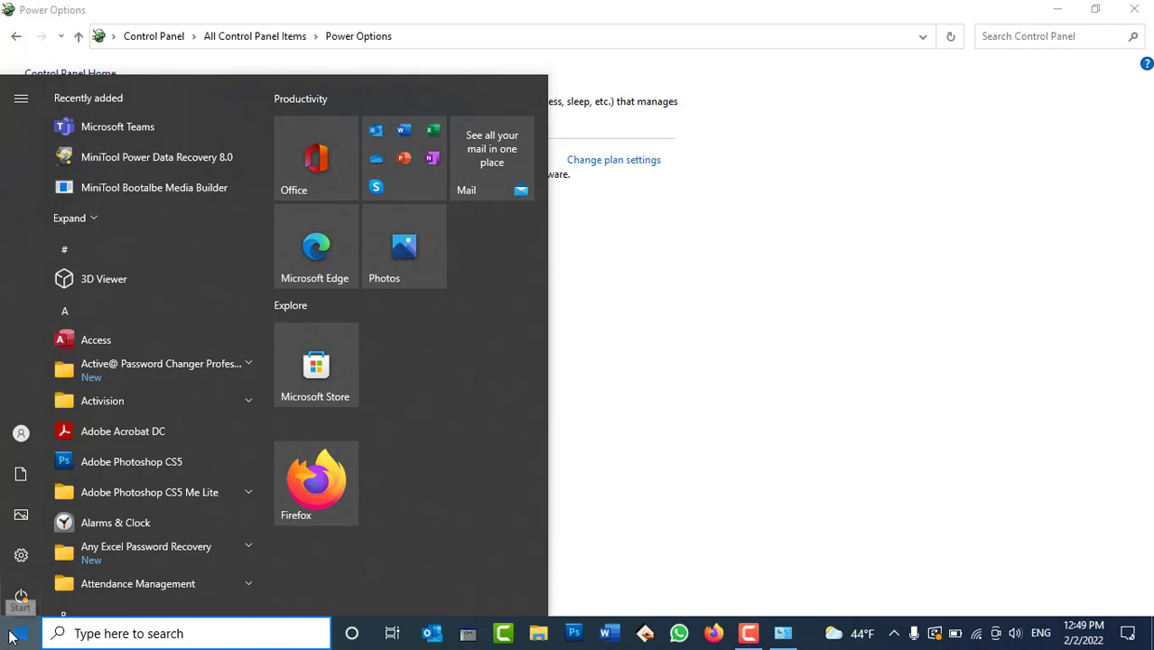
Step: Check the account choices offered from Start for the Lock option, and return to Power Options
left_click(14, 632)
left_click(14, 631)
left_click(25, 436)
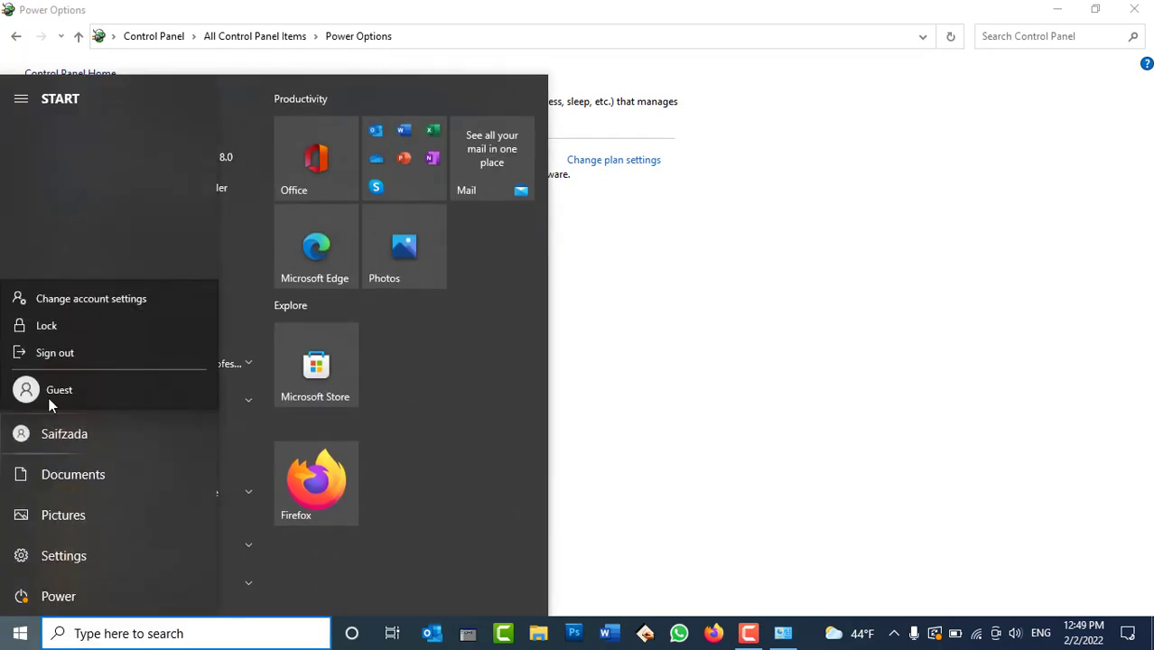
left_click(949, 363)
left_click(726, 232)
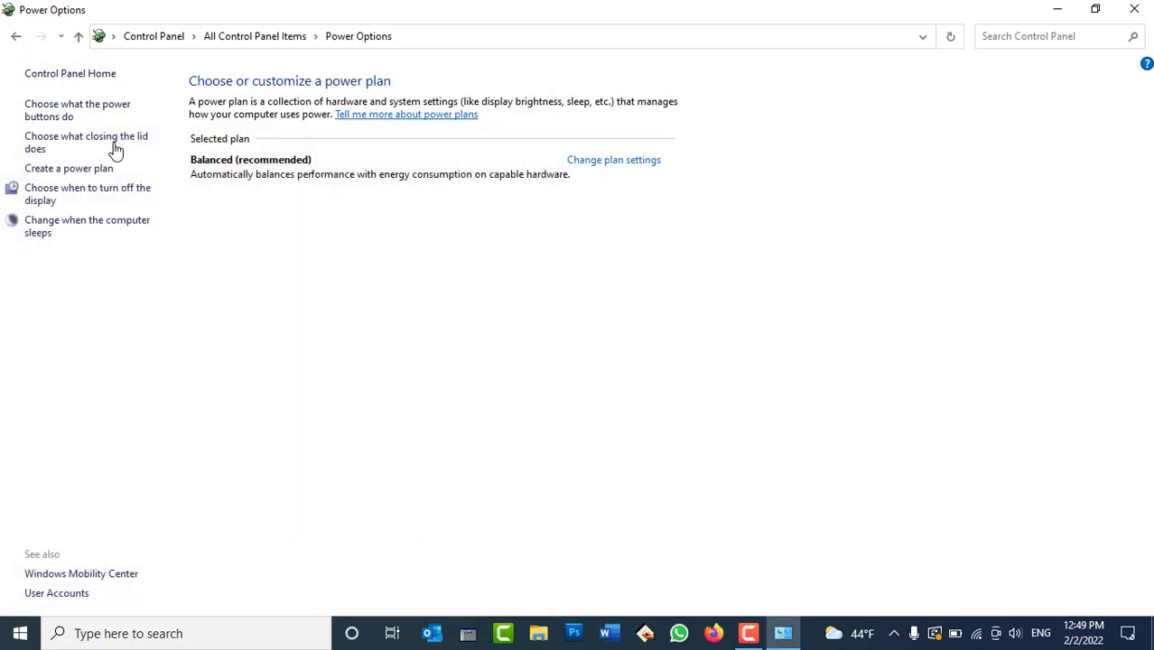
Step: Unlock the unavailable shutdown settings for the power buttons, disable Sleep, Hibernate and Lock, and save the changes
left_click(38, 110)
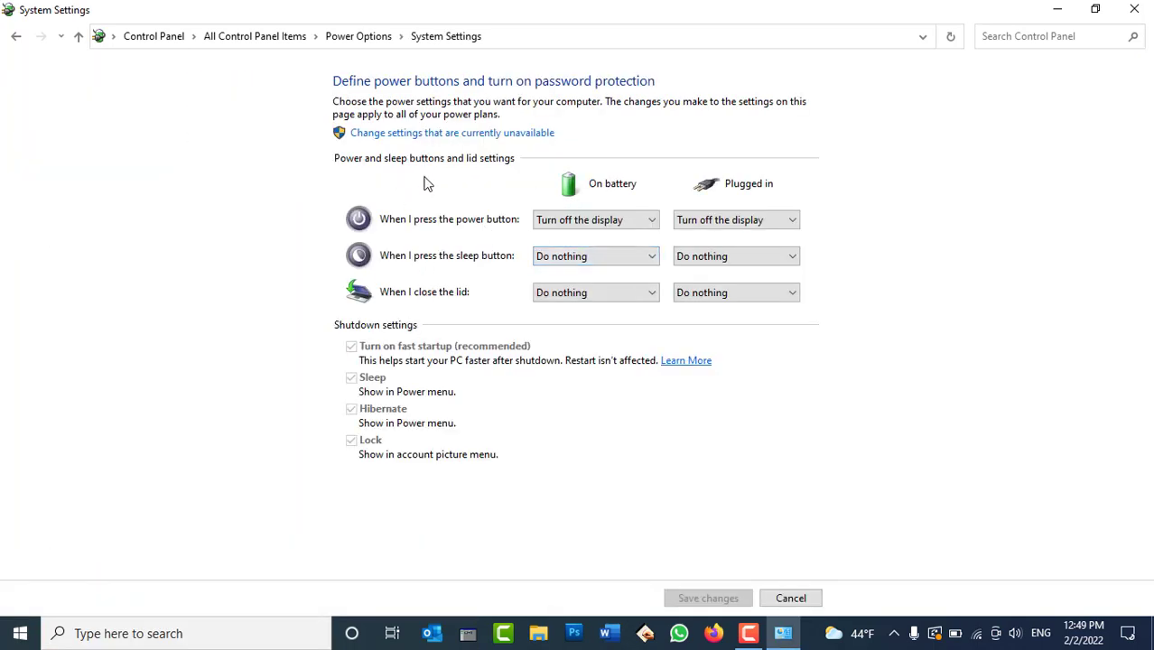
left_click(411, 132)
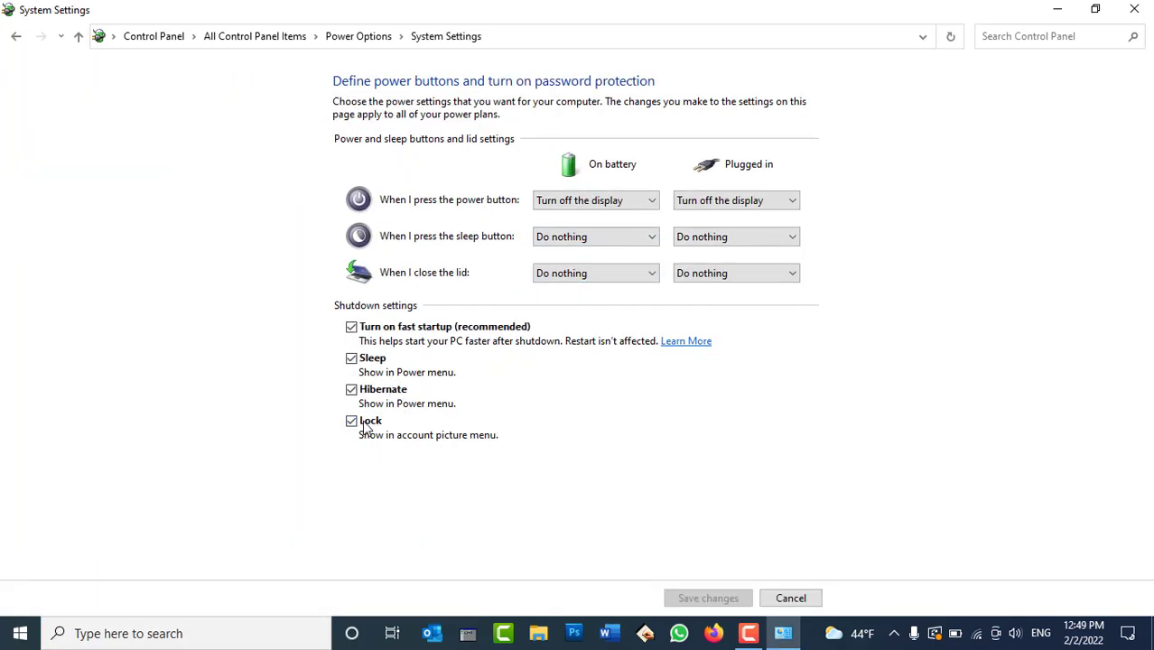
left_click(365, 422)
left_click(379, 391)
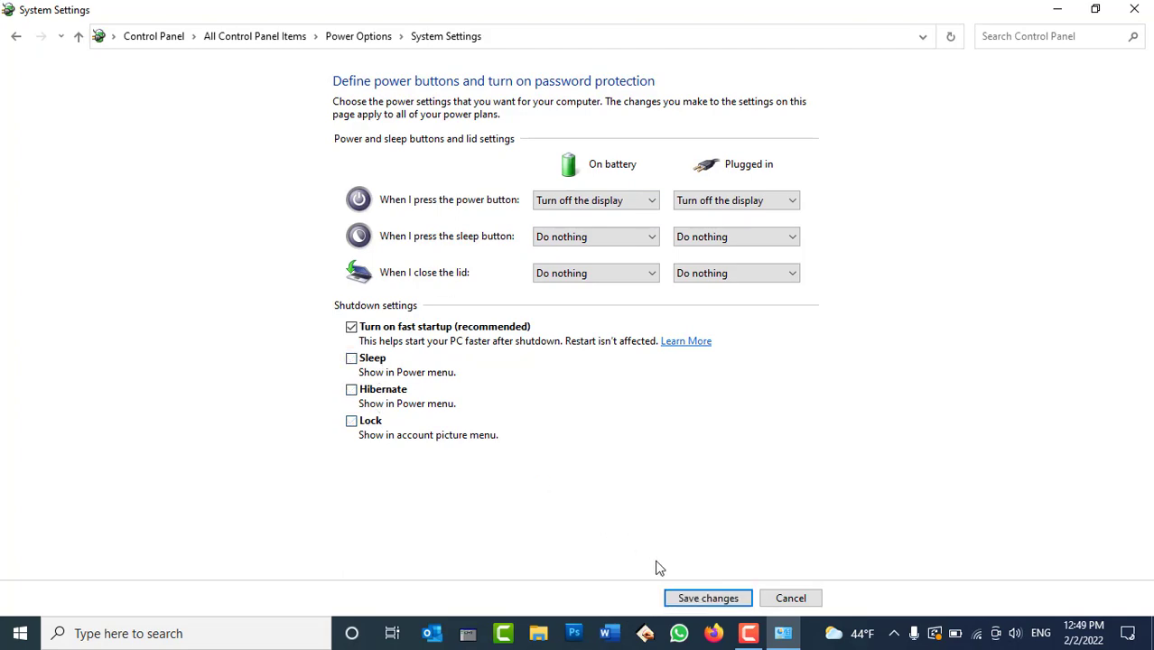
left_click(685, 598)
Step: Check which power choices Windows offers from Start without choosing any, and return to Power Options
left_click(20, 633)
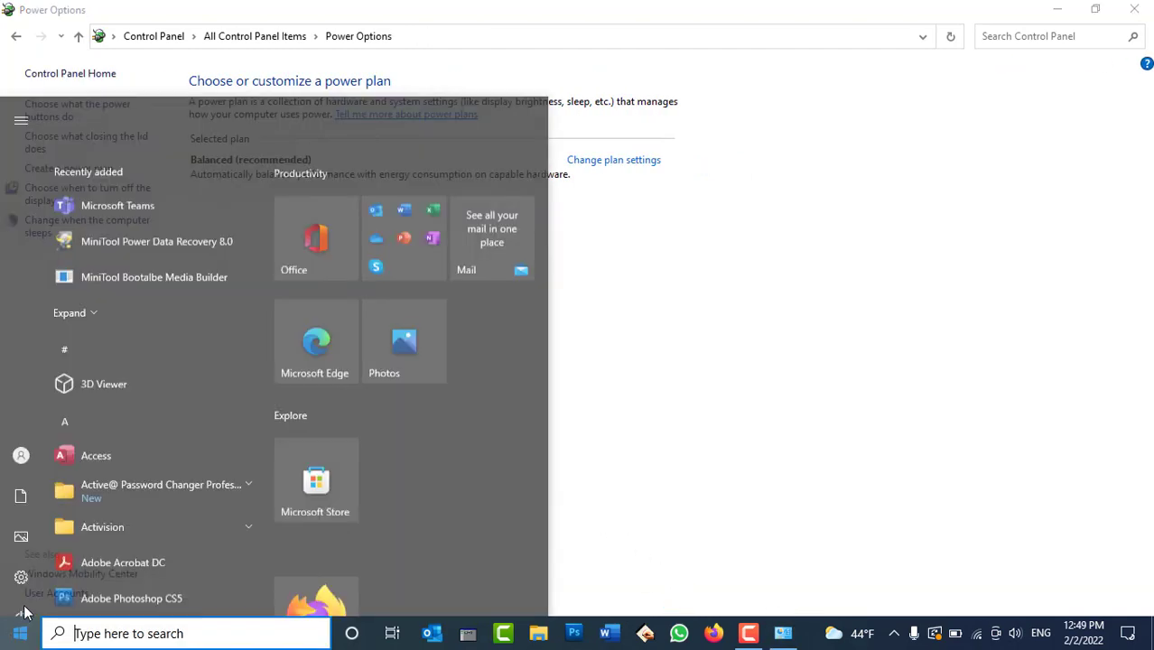
left_click(20, 598)
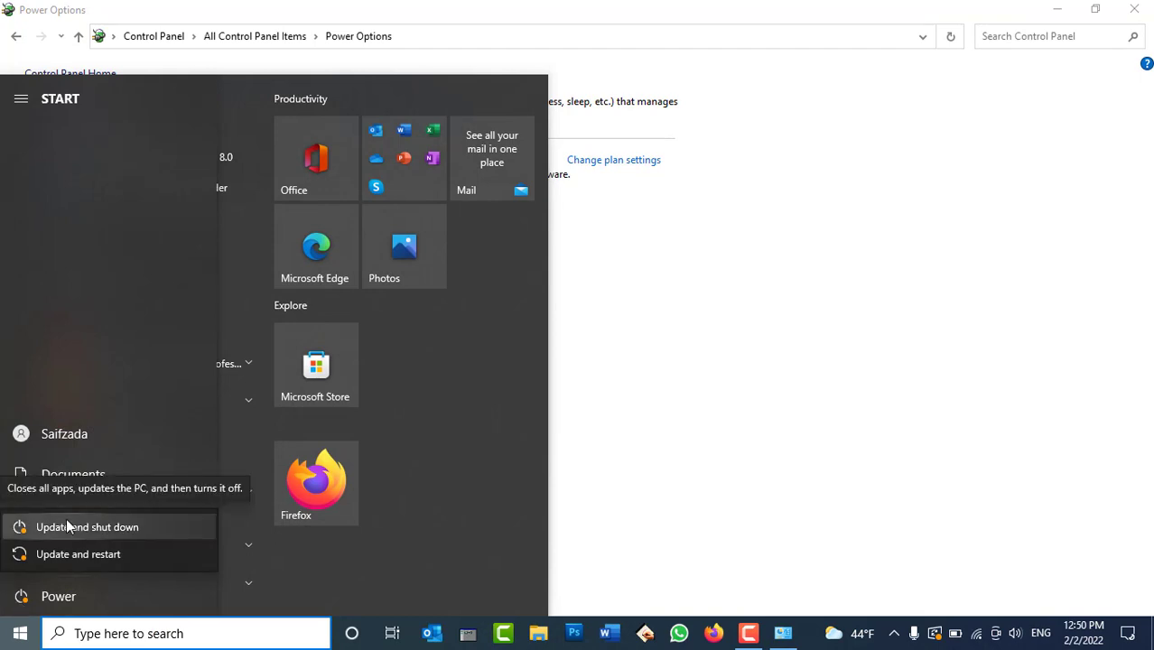
key("Escape")
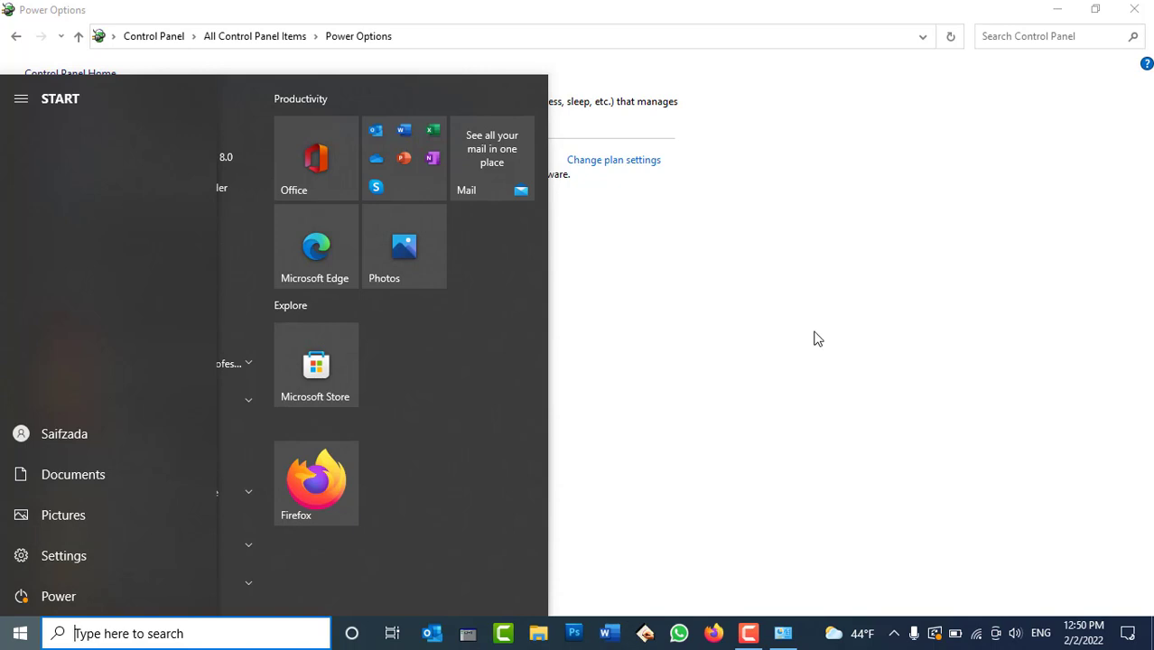
left_click(814, 335)
Step: Unlock the shutdown settings again, enable Hibernate, Lock and Sleep, save the changes and close Power Options
left_click(62, 110)
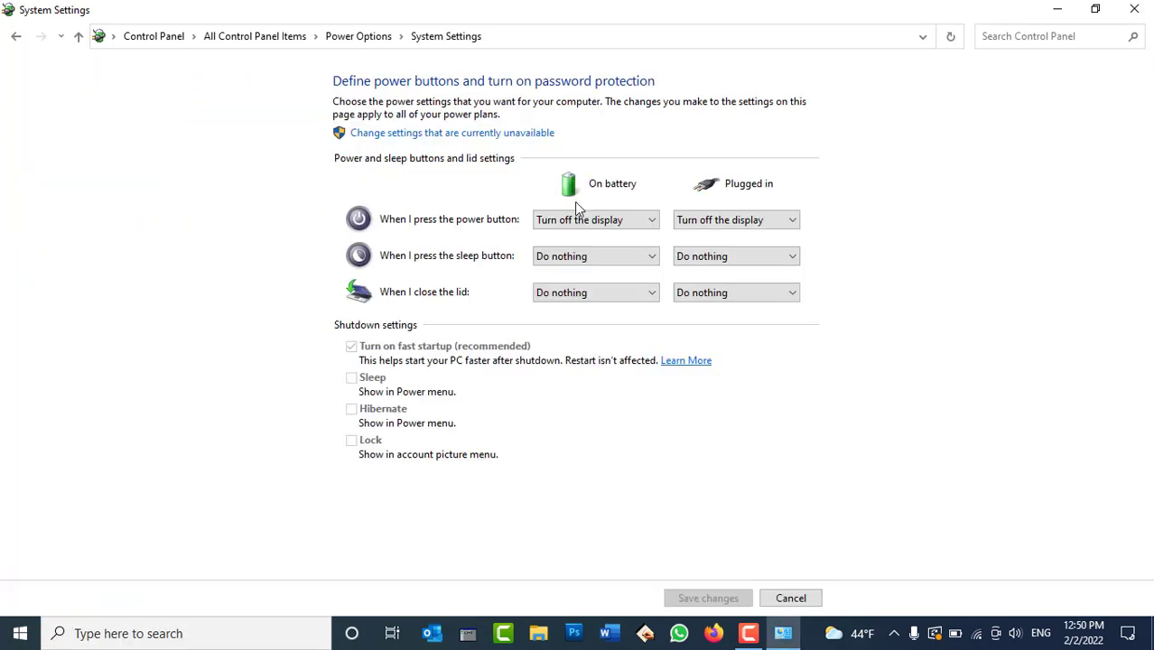
left_click(414, 133)
left_click(378, 391)
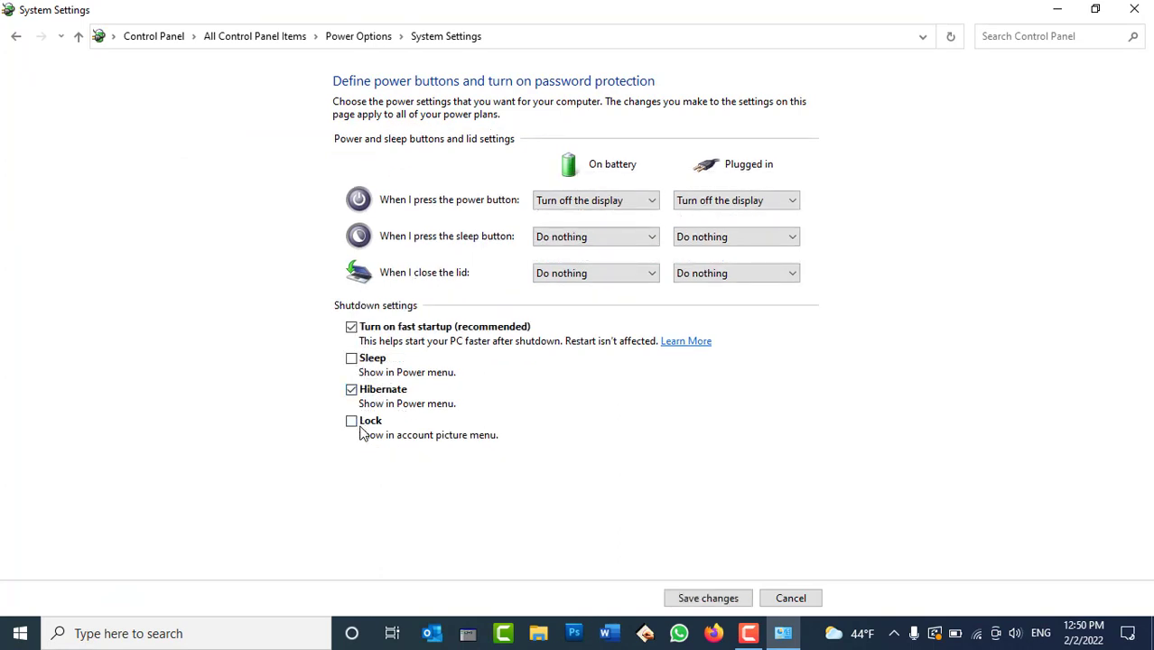
left_click(352, 421)
left_click(351, 358)
left_click(707, 599)
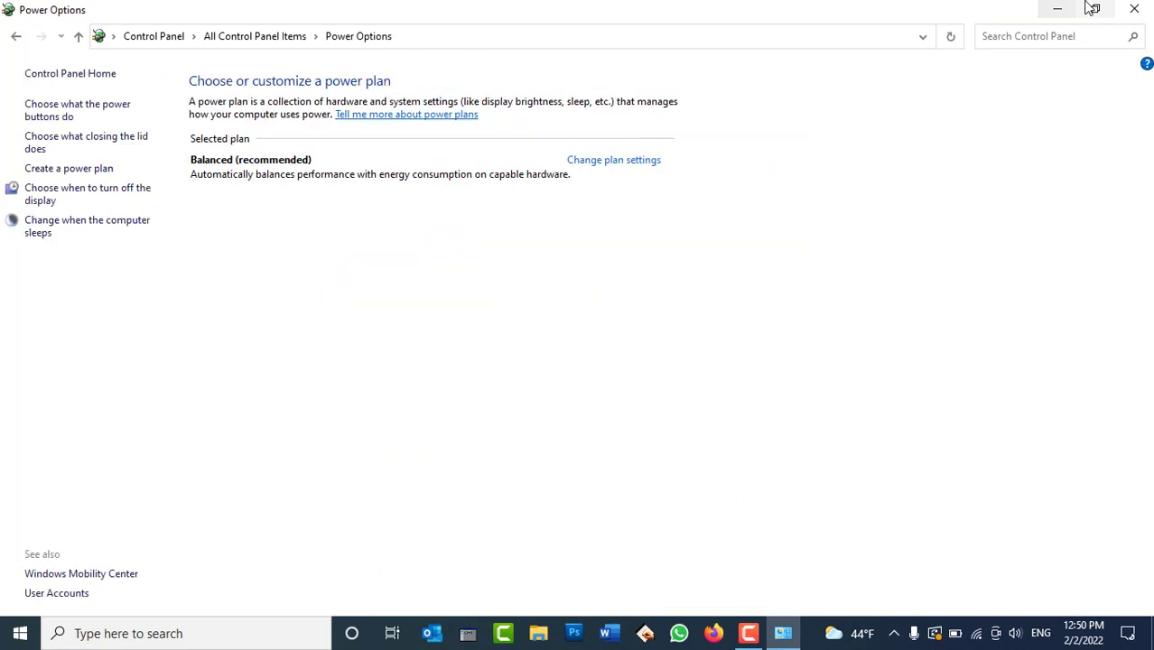
left_click(1134, 9)
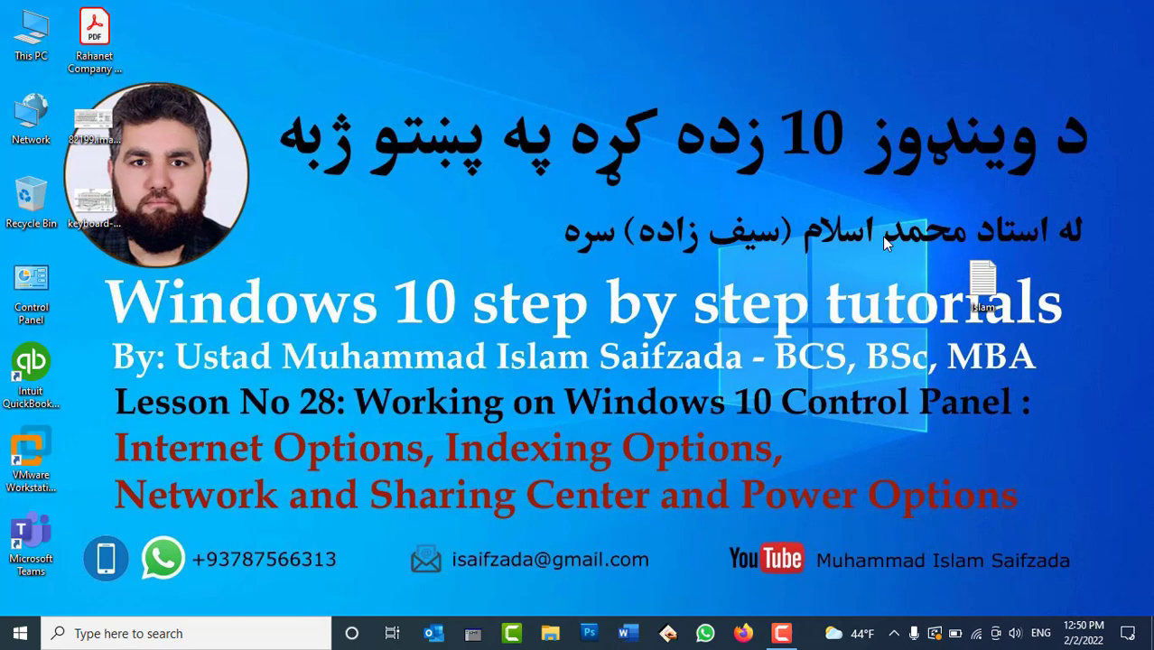
left_click(782, 634)
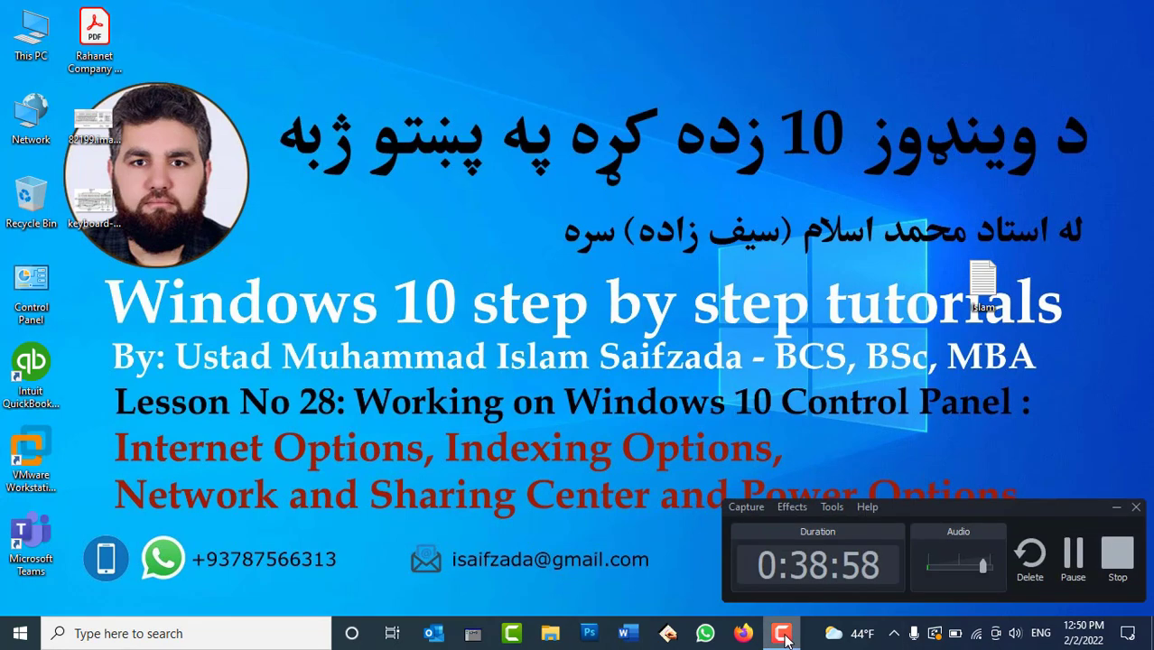
left_click(782, 634)
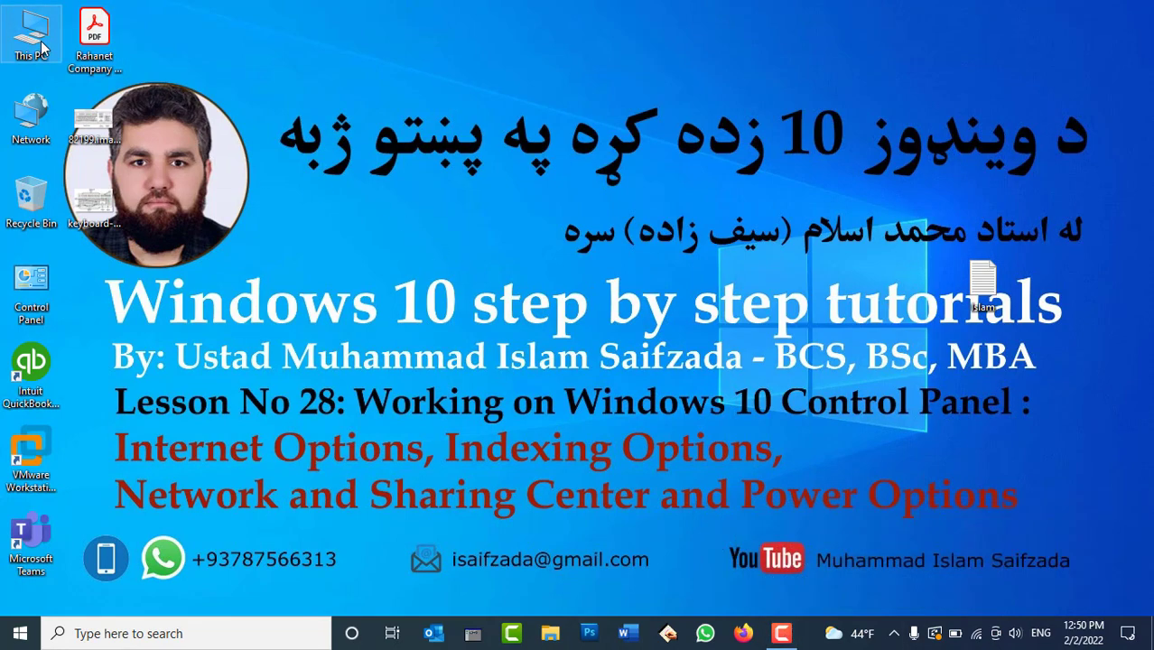
Step: With This PC open, examine the Sleep and Hibernate power choices offered from Start, and close This PC without choosing any
double_click(42, 49)
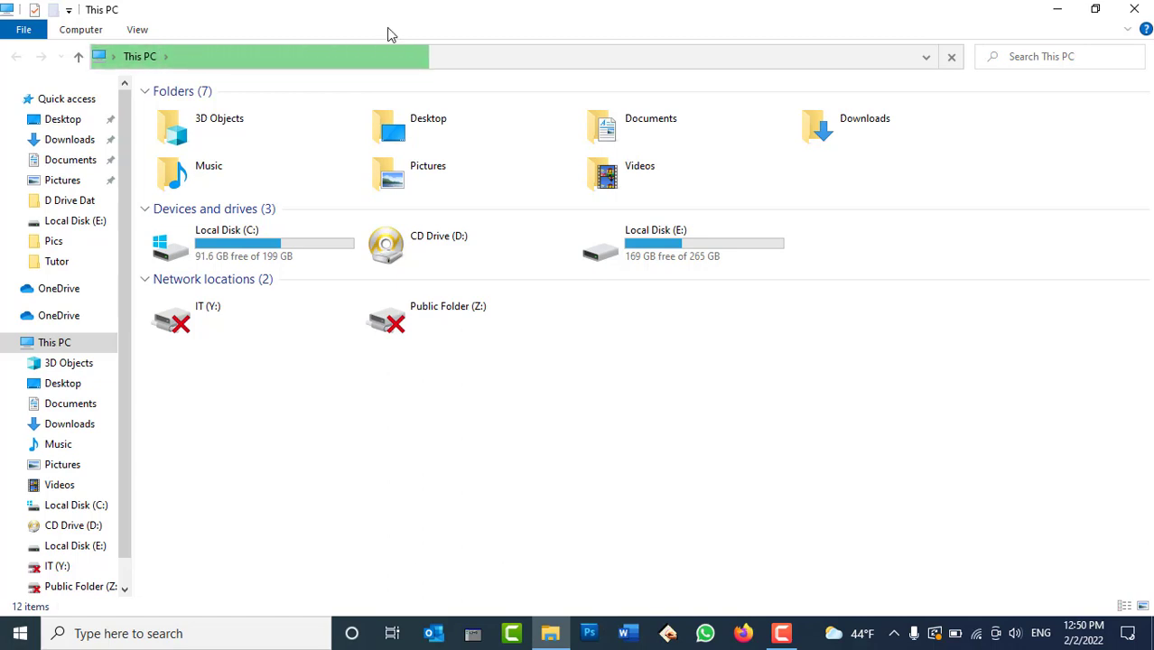
left_click(20, 633)
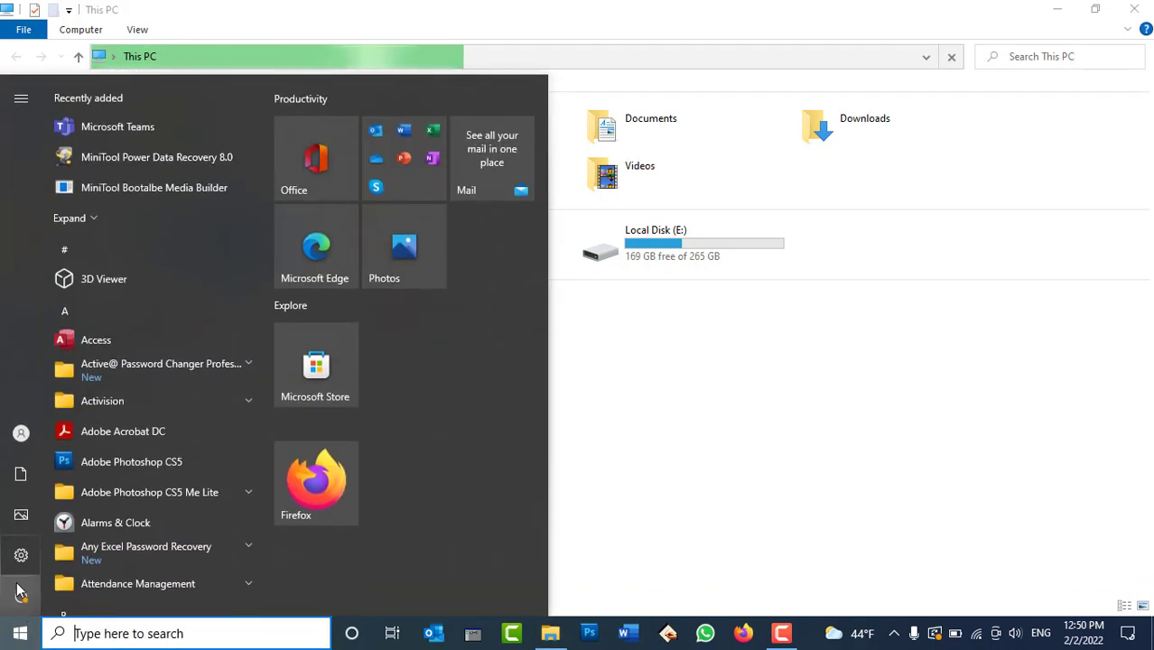
left_click(20, 595)
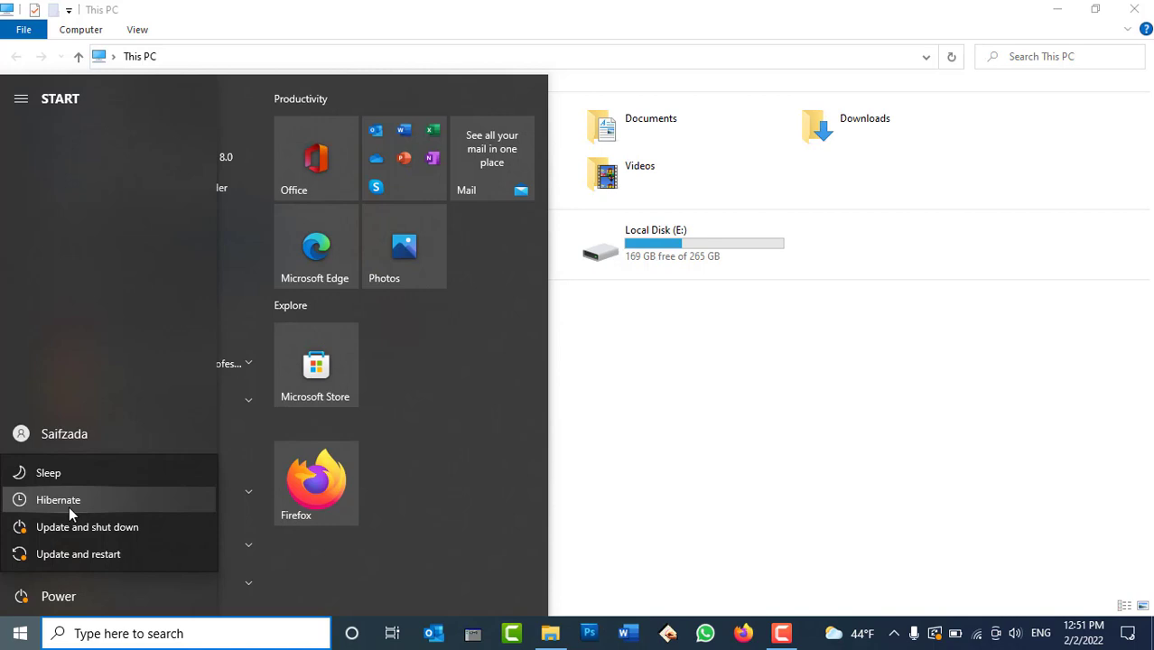
left_click(794, 421)
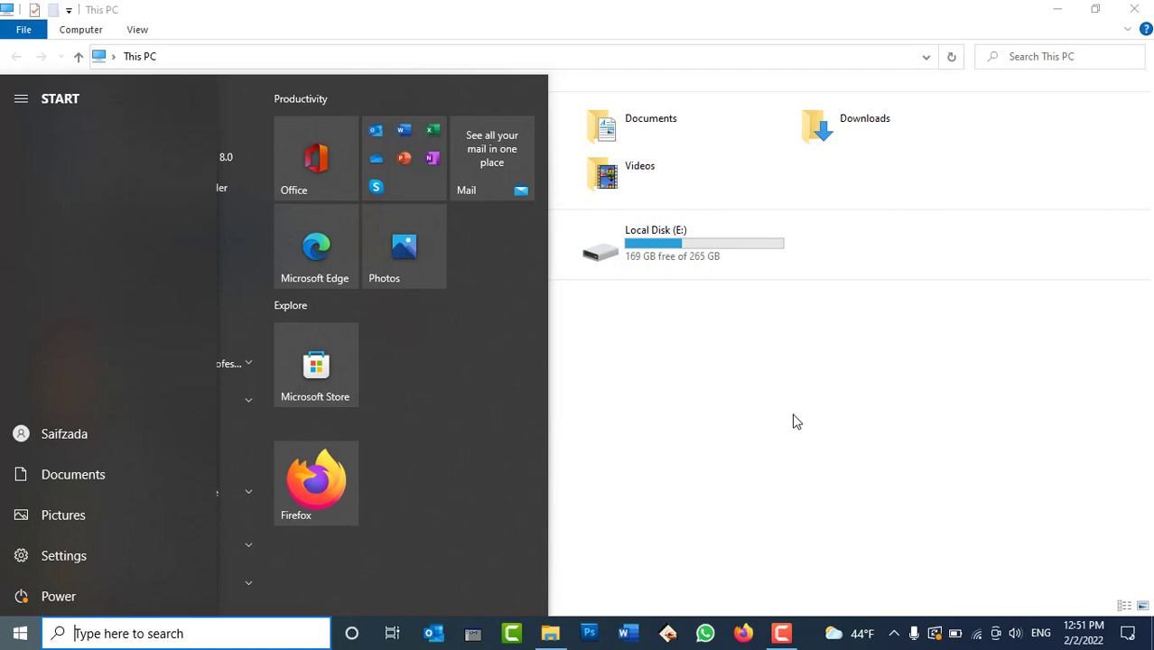
left_click(786, 407)
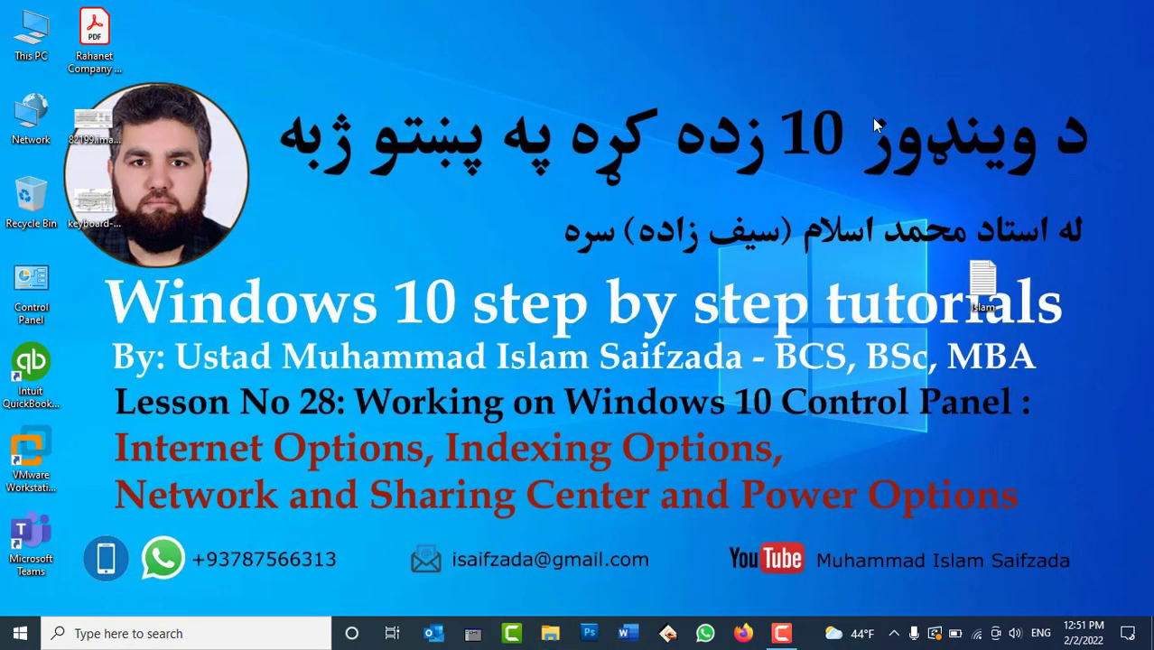
Step: Read the description of the Hibernate power choice from Start and return to the desktop without choosing it
left_click(19, 633)
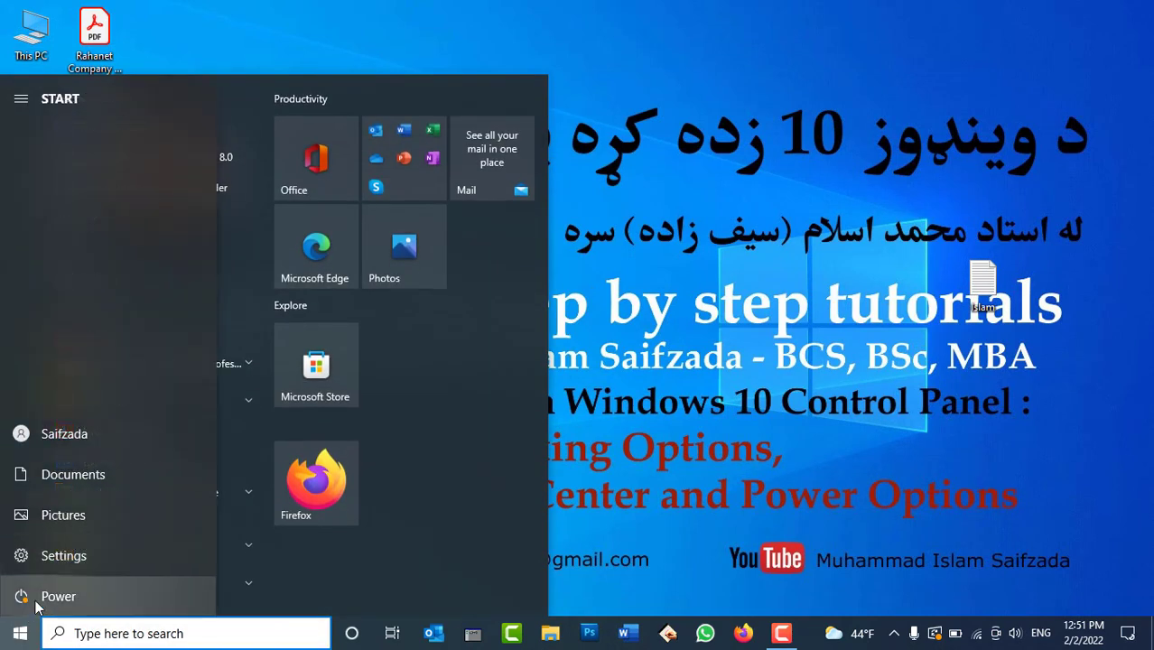
left_click(27, 596)
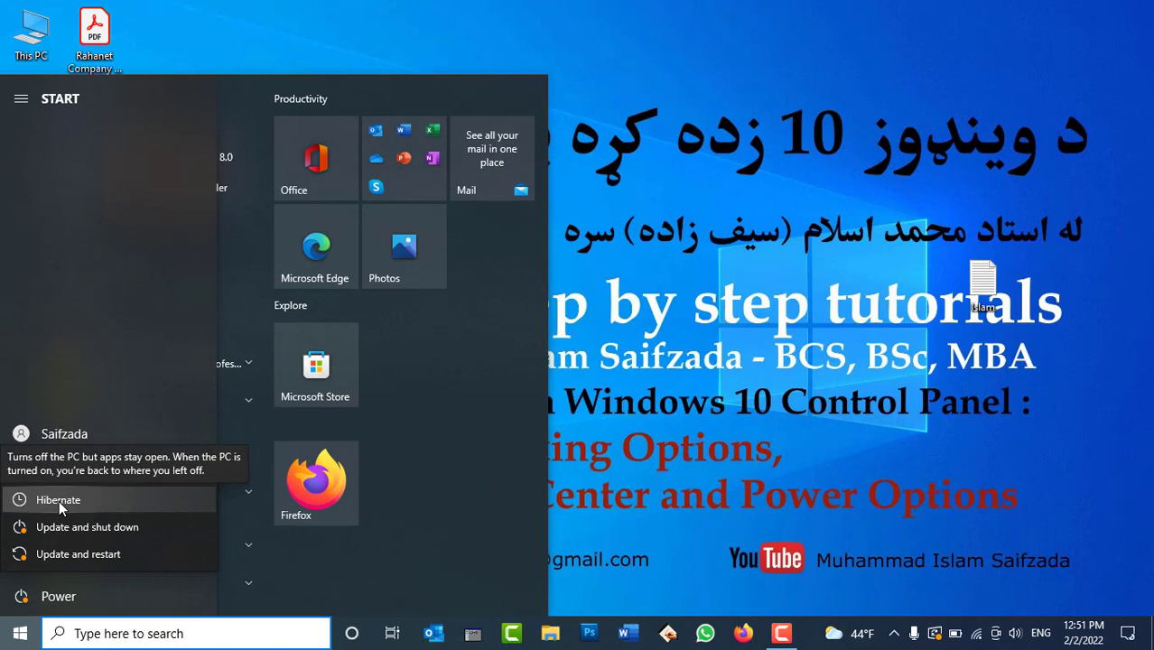
key("Escape")
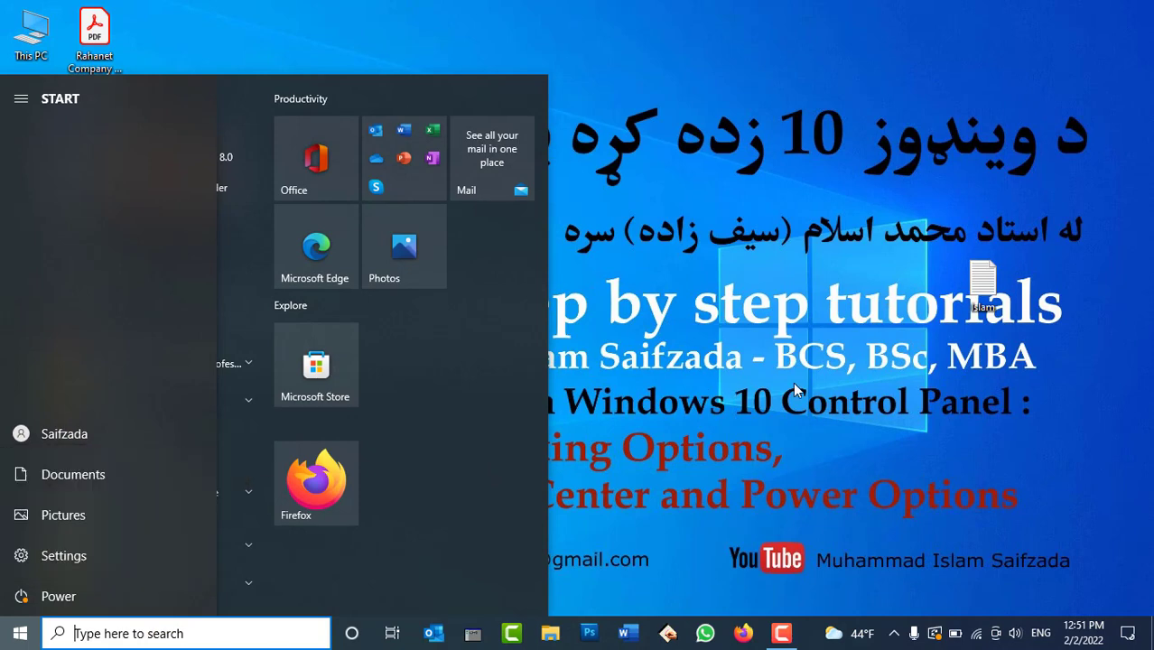
left_click(806, 439)
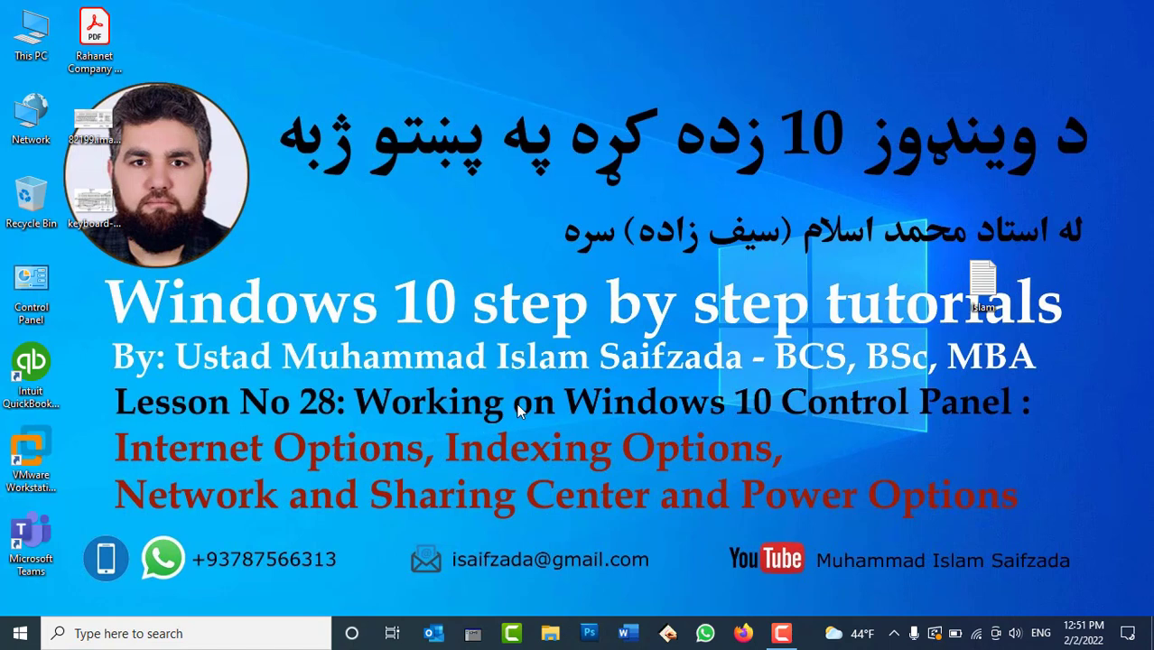
Step: Review the actions offered in the Shut Down Windows dialog, then cancel it without choosing one
key("alt+F4")
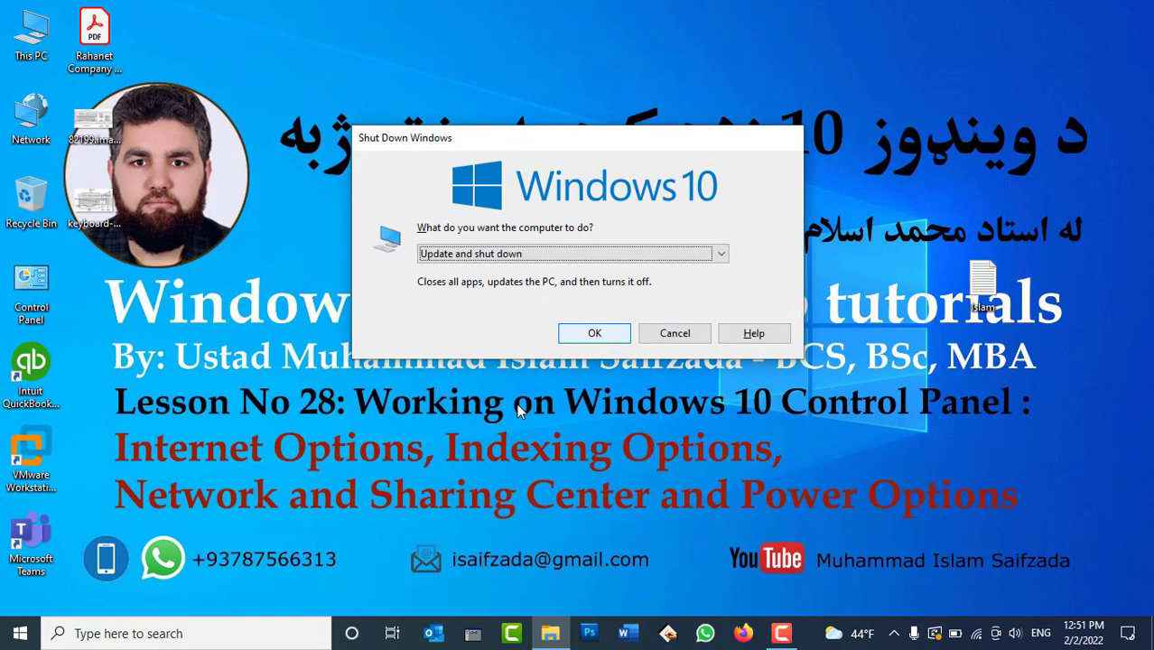
left_click(675, 254)
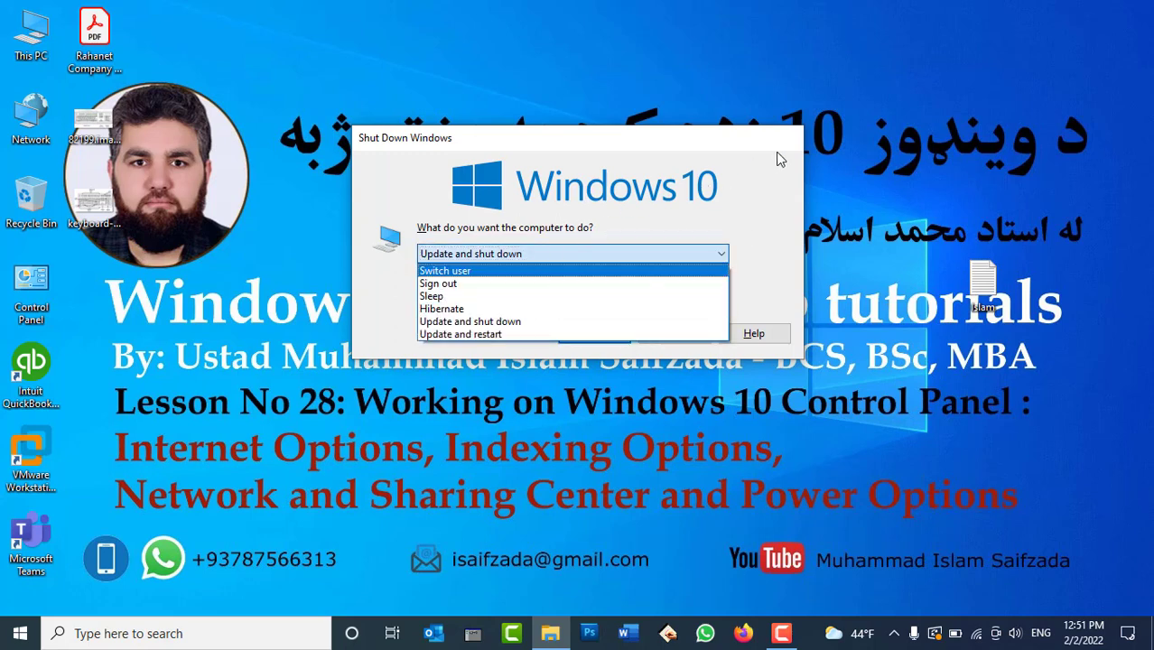
left_click(675, 254)
left_click(676, 333)
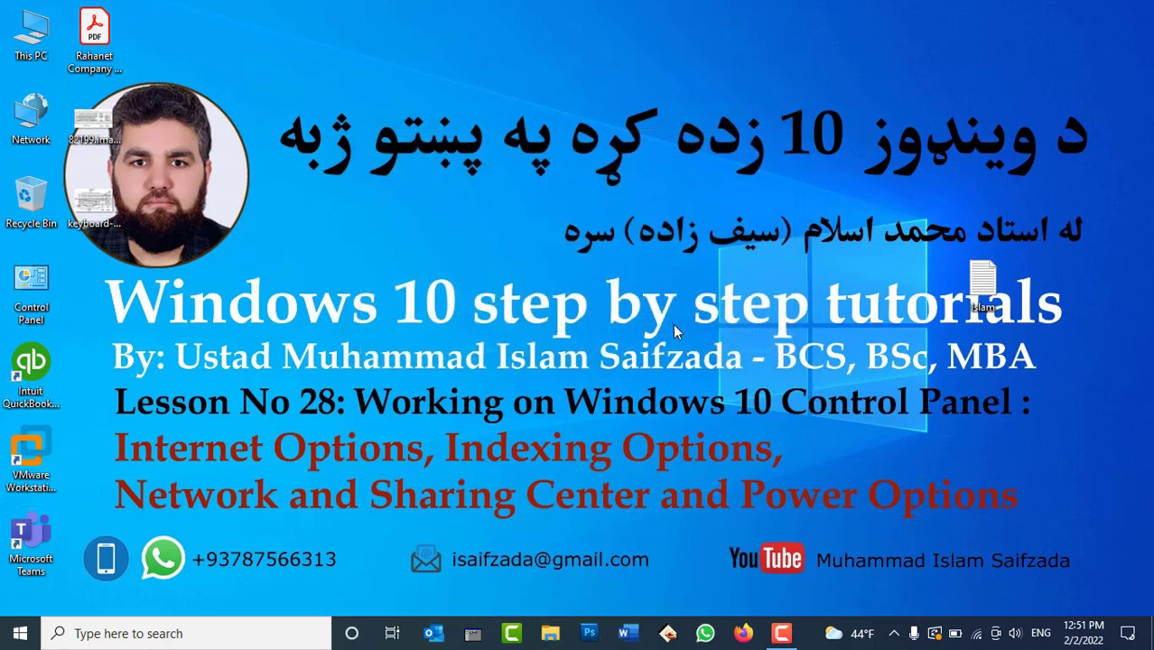
Step: Open Power Options from Control Panel, view the settings for closing the lid, and return to the power plan page
double_click(47, 283)
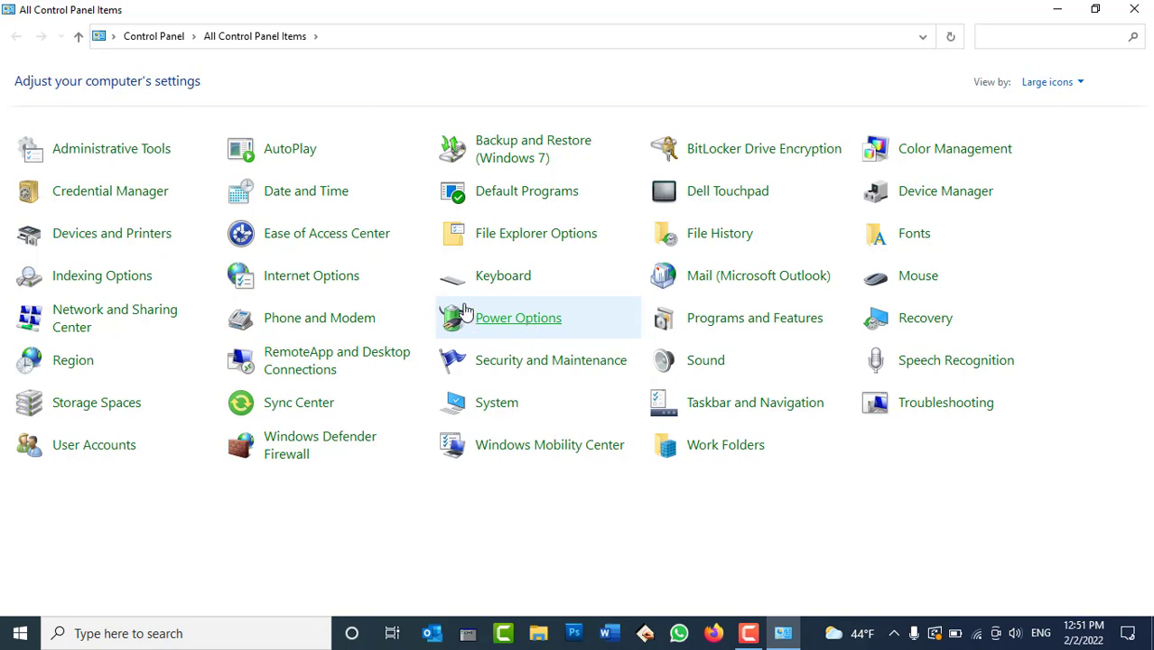
left_click(524, 325)
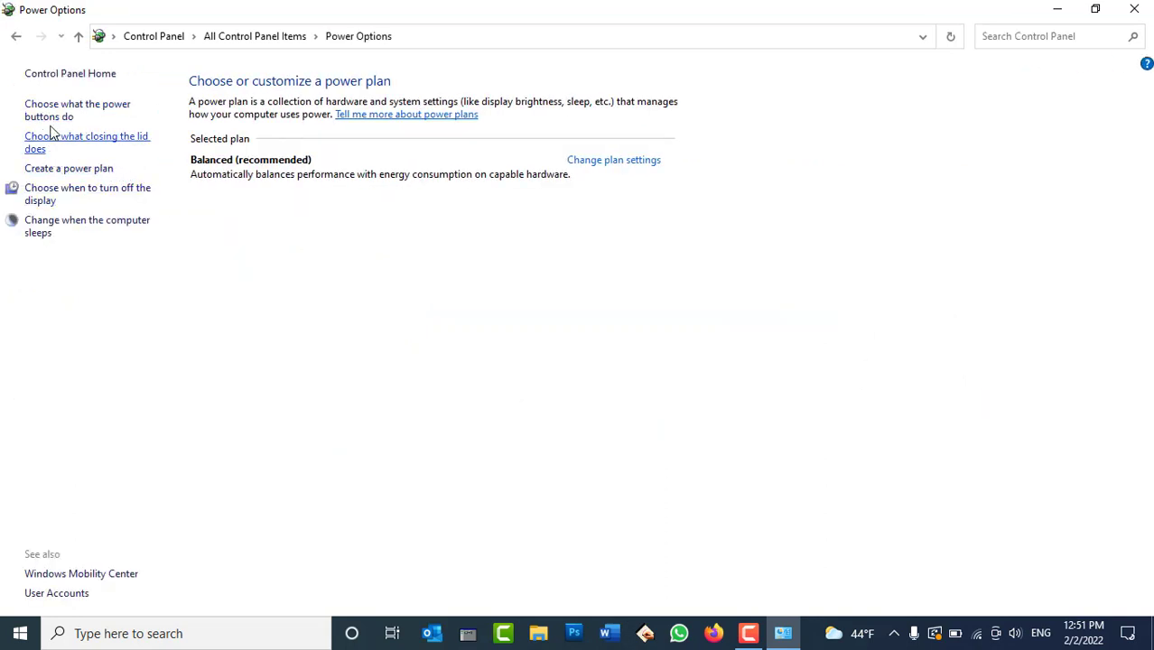
left_click(135, 144)
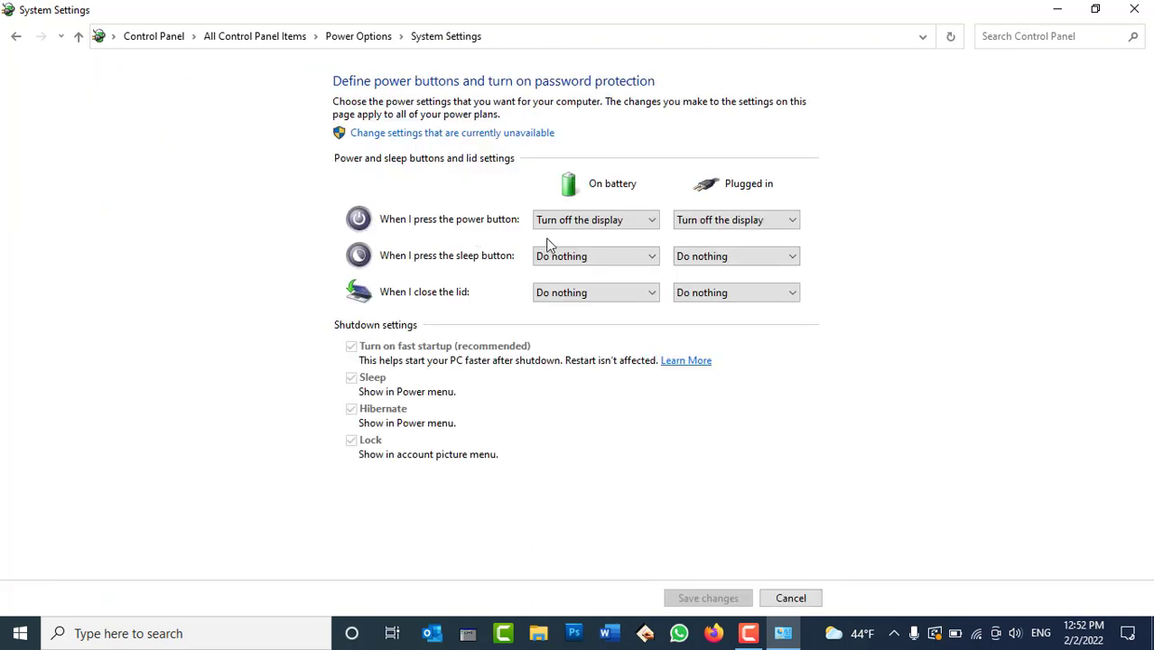
left_click(10, 42)
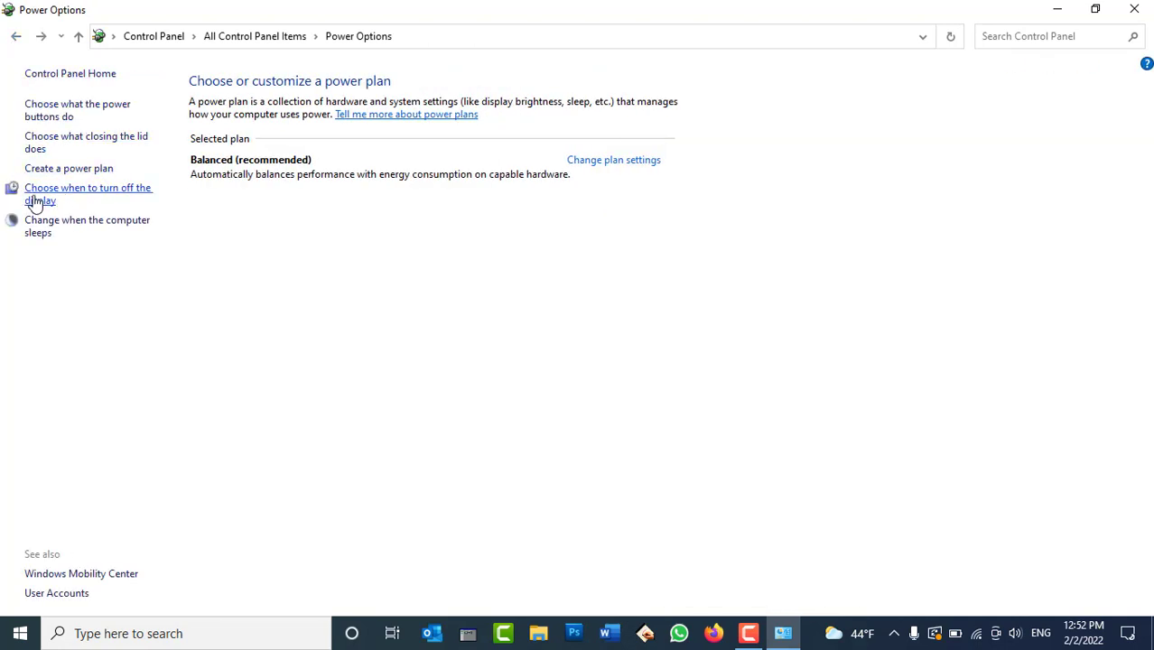
Step: In the Balanced plan's settings, set the display to turn off after 20 minutes both on battery and plugged in
left_click(131, 197)
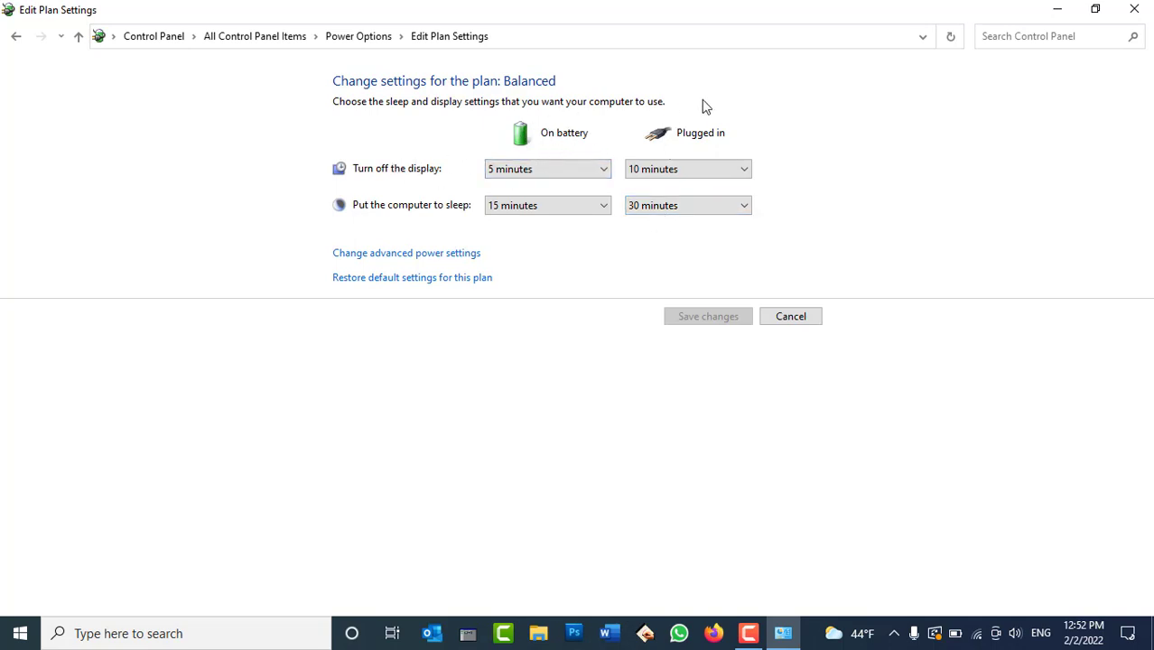
left_click(559, 174)
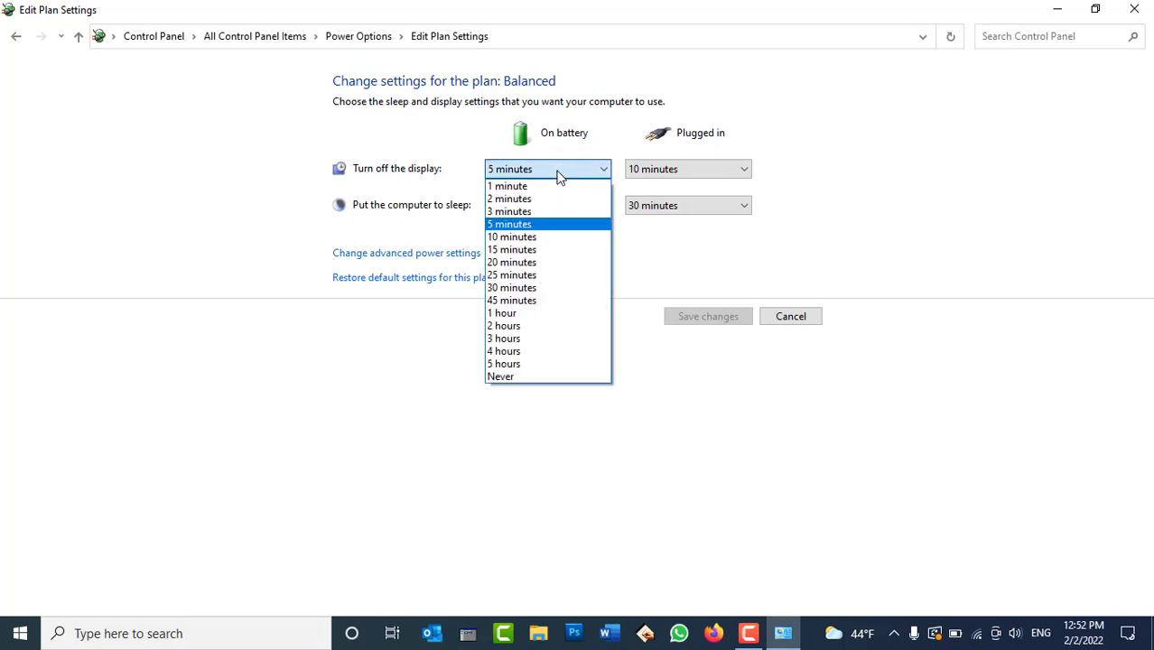
left_click(527, 262)
left_click(665, 174)
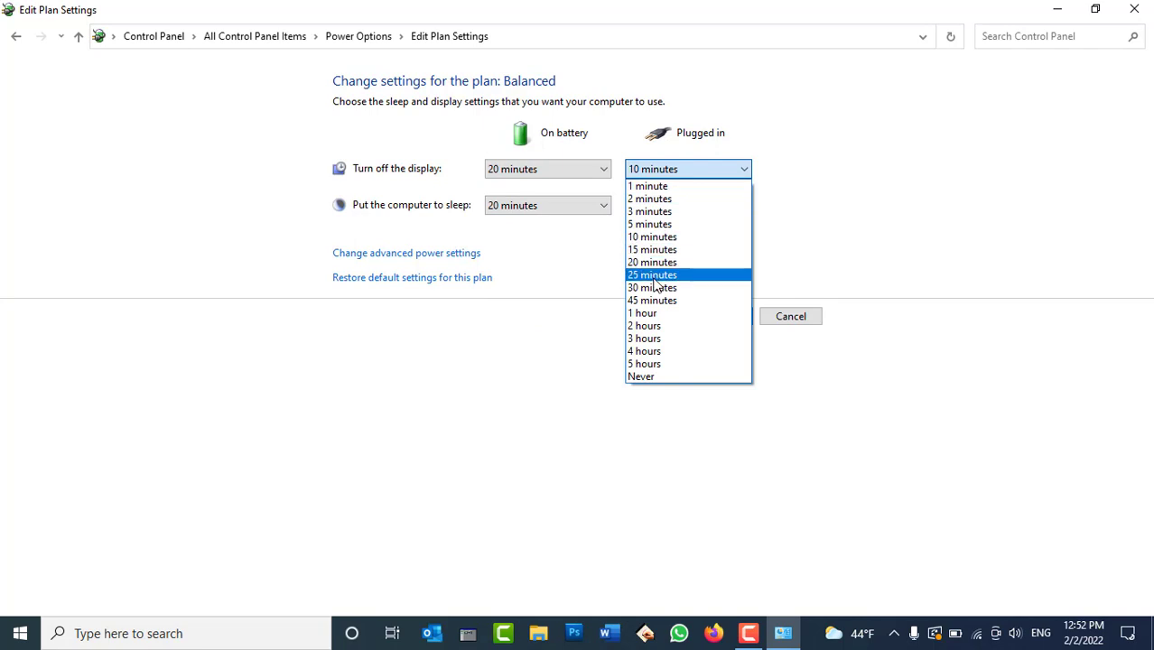
left_click(665, 262)
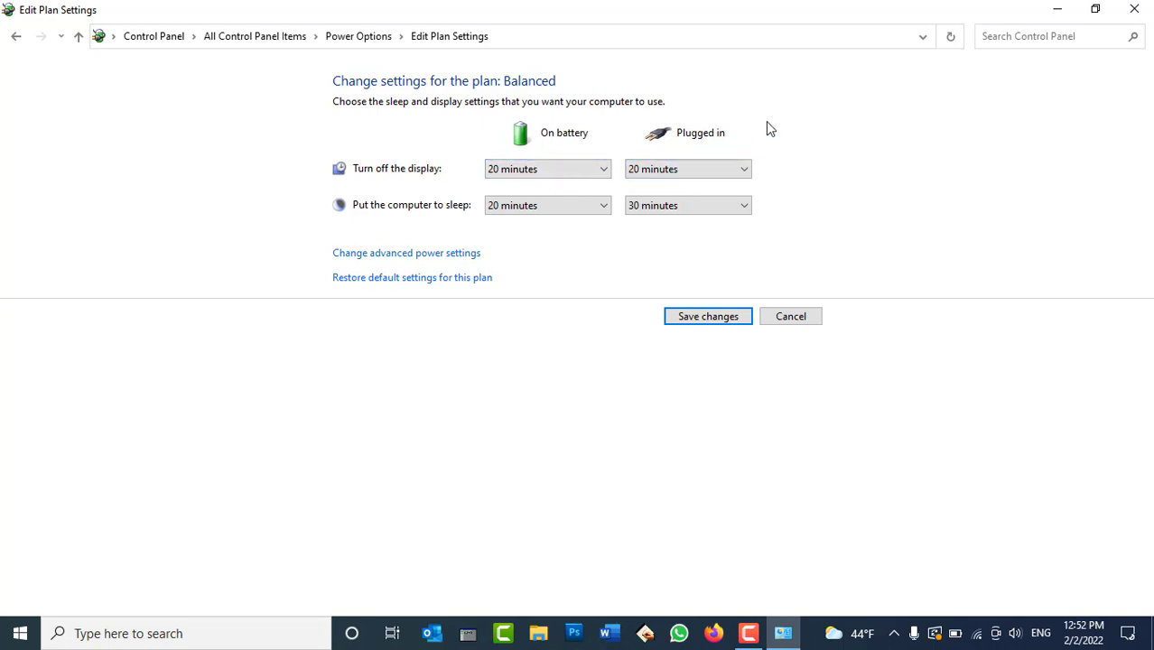
Step: Set the display to turn off after 5 minutes both on battery and plugged in, and save the plan changes
left_click(586, 170)
left_click(510, 224)
left_click(687, 170)
left_click(649, 225)
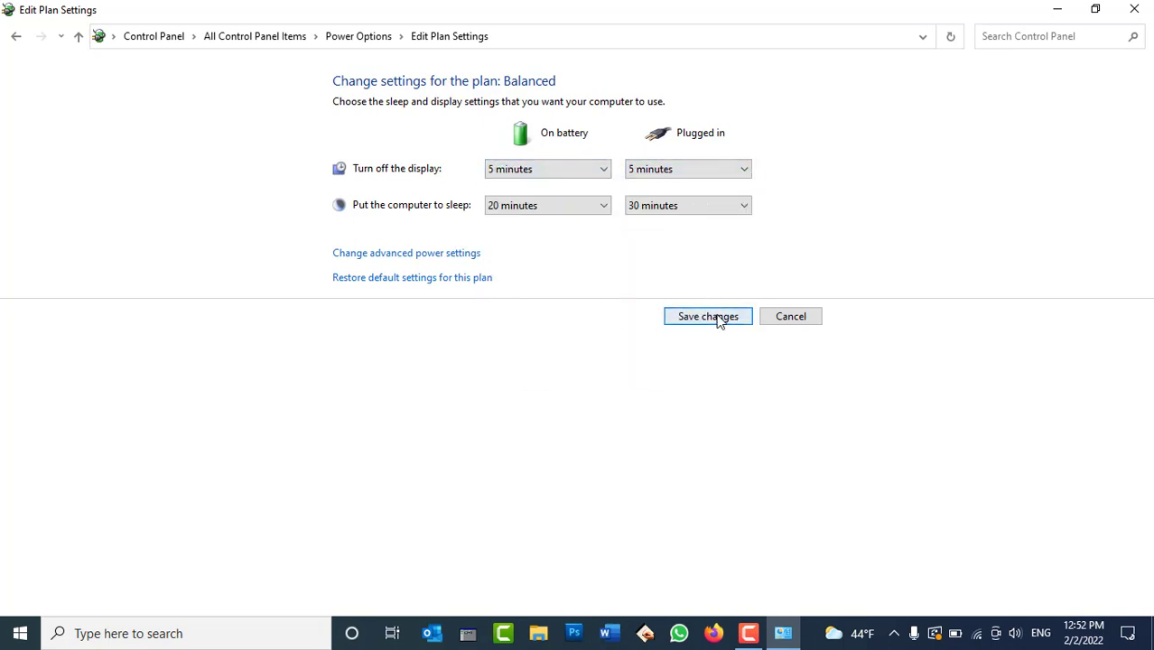
left_click(719, 317)
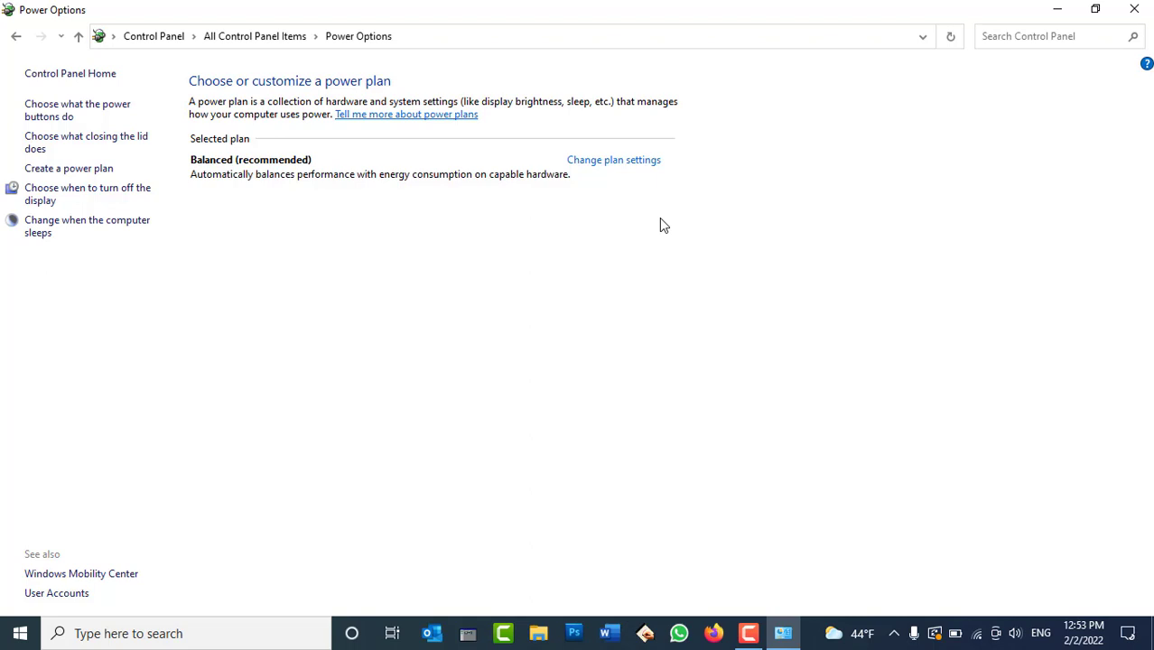
Step: Set the Balanced plan to turn off the display after 1 hour both on battery and plugged in, and save the changes
left_click(83, 195)
left_click(506, 170)
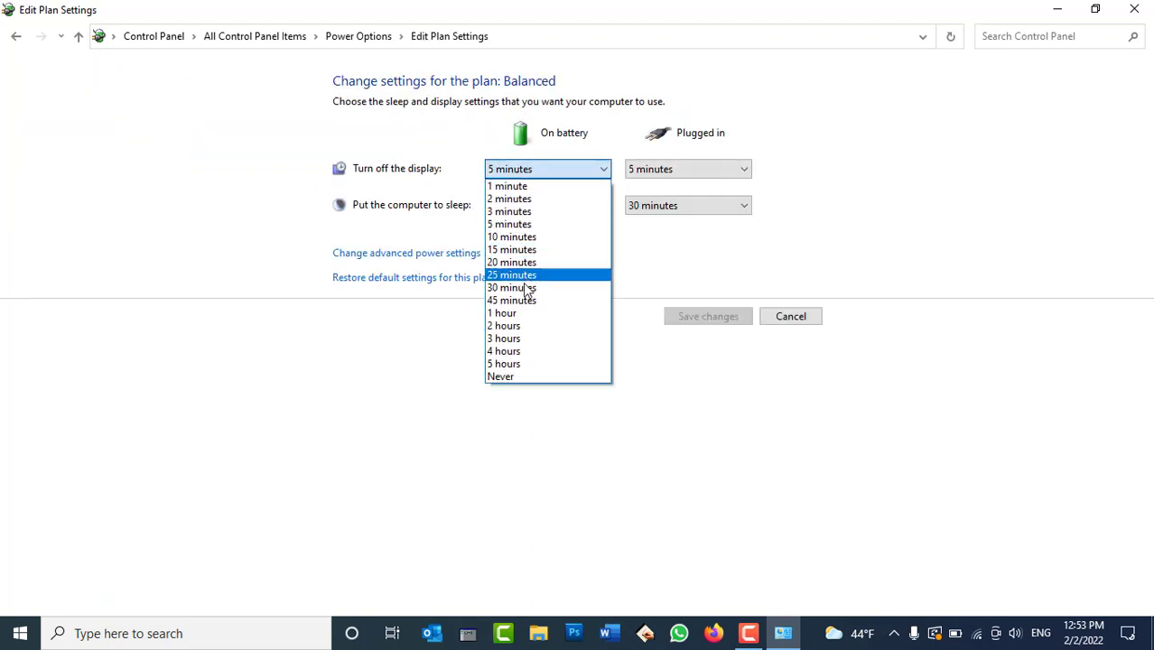
left_click(510, 312)
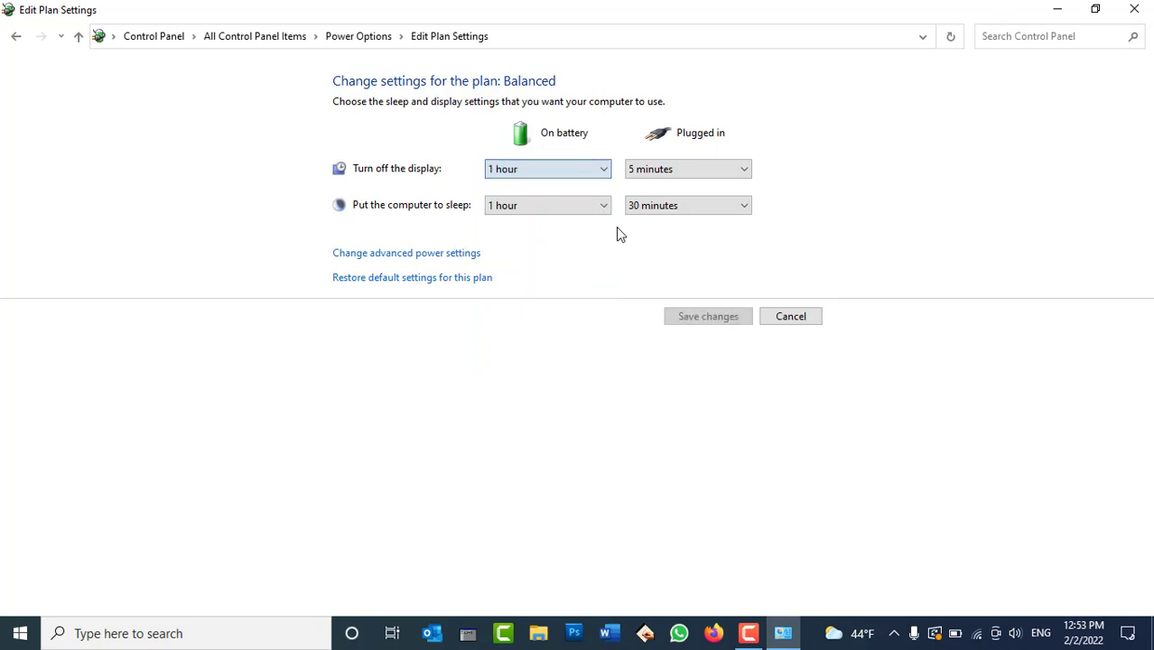
left_click(638, 174)
left_click(712, 313)
left_click(722, 321)
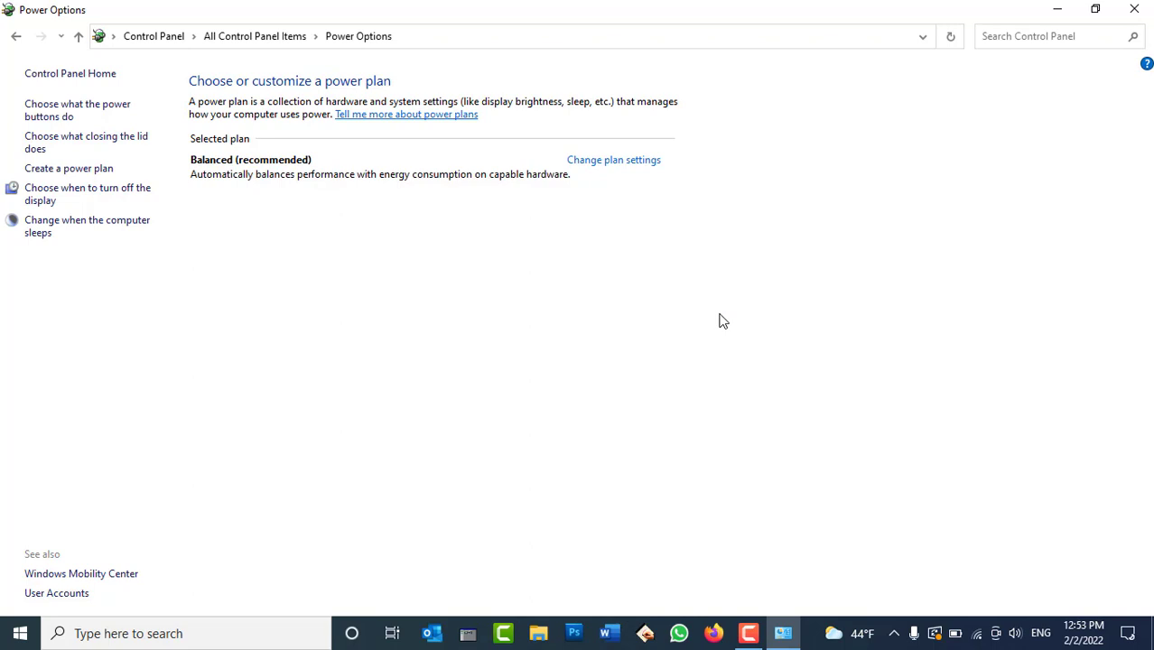
Step: Set the Balanced plan to put the computer to sleep after 2 hours both on battery and plugged in, and save the changes
left_click(69, 197)
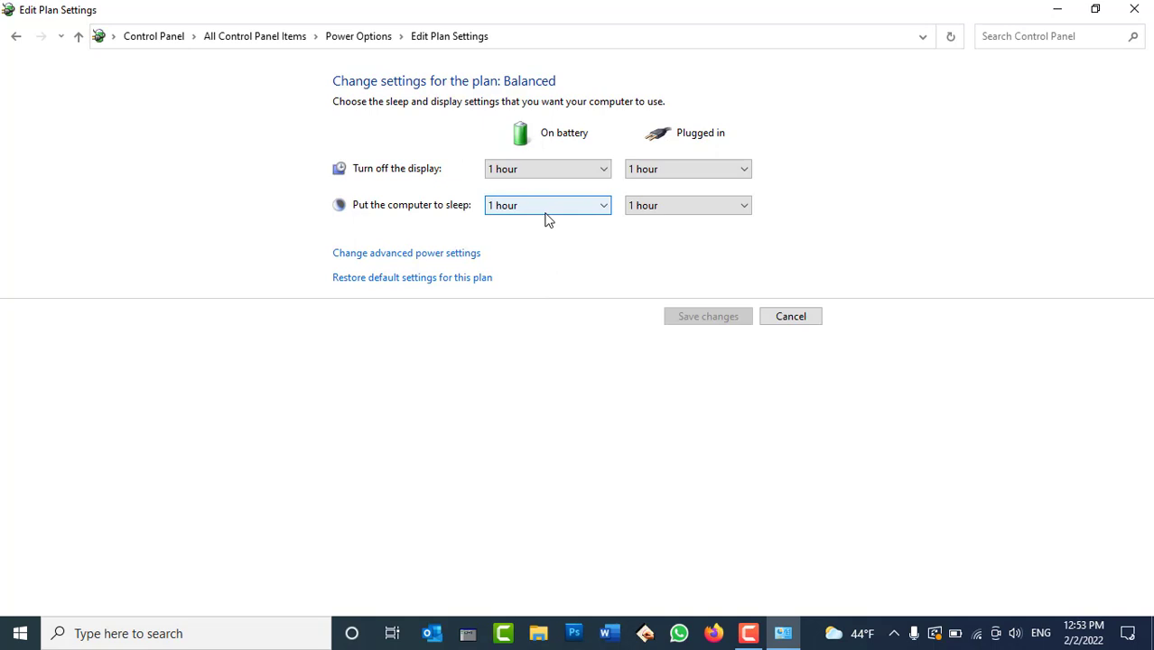
left_click(605, 205)
left_click(519, 362)
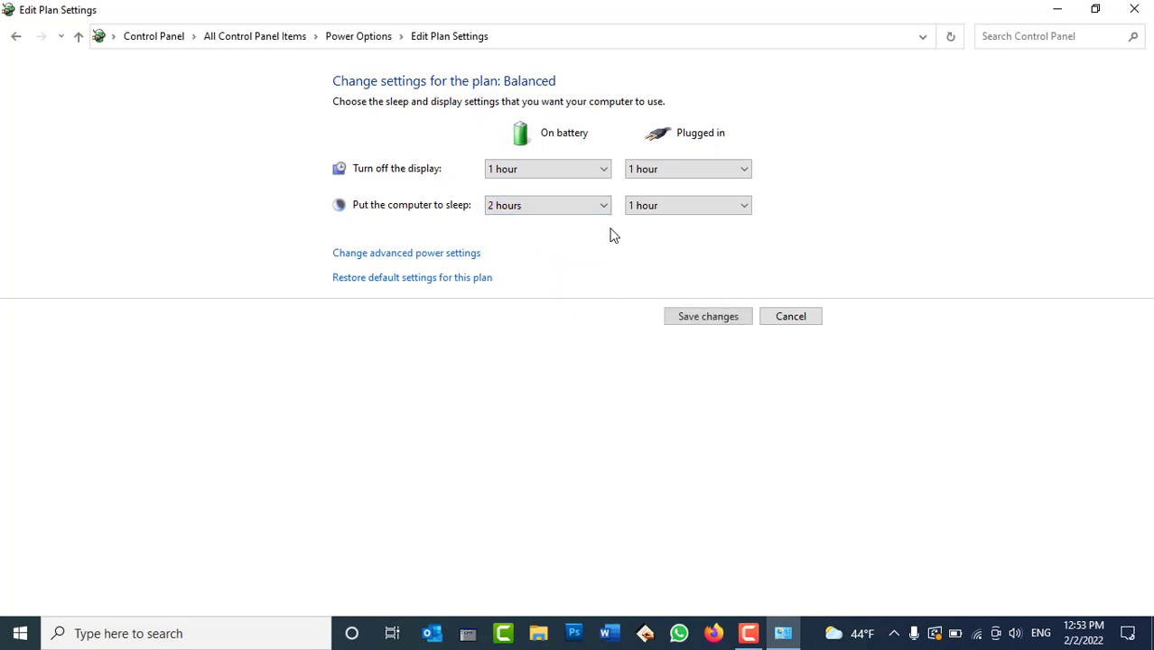
left_click(641, 207)
left_click(659, 366)
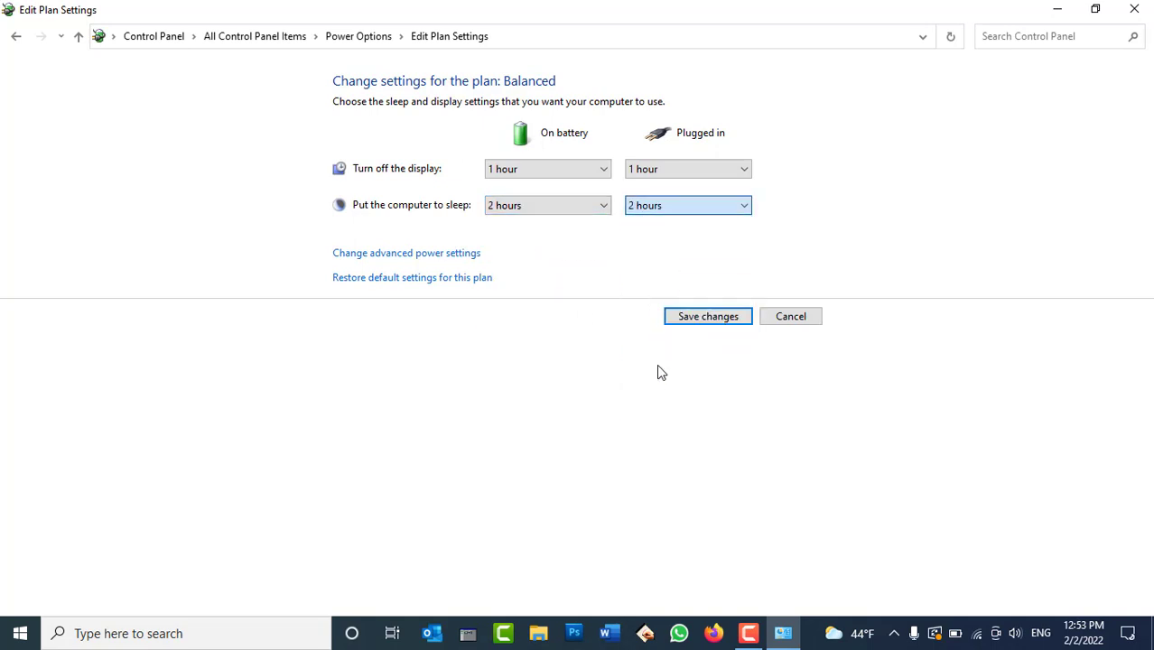
left_click(692, 317)
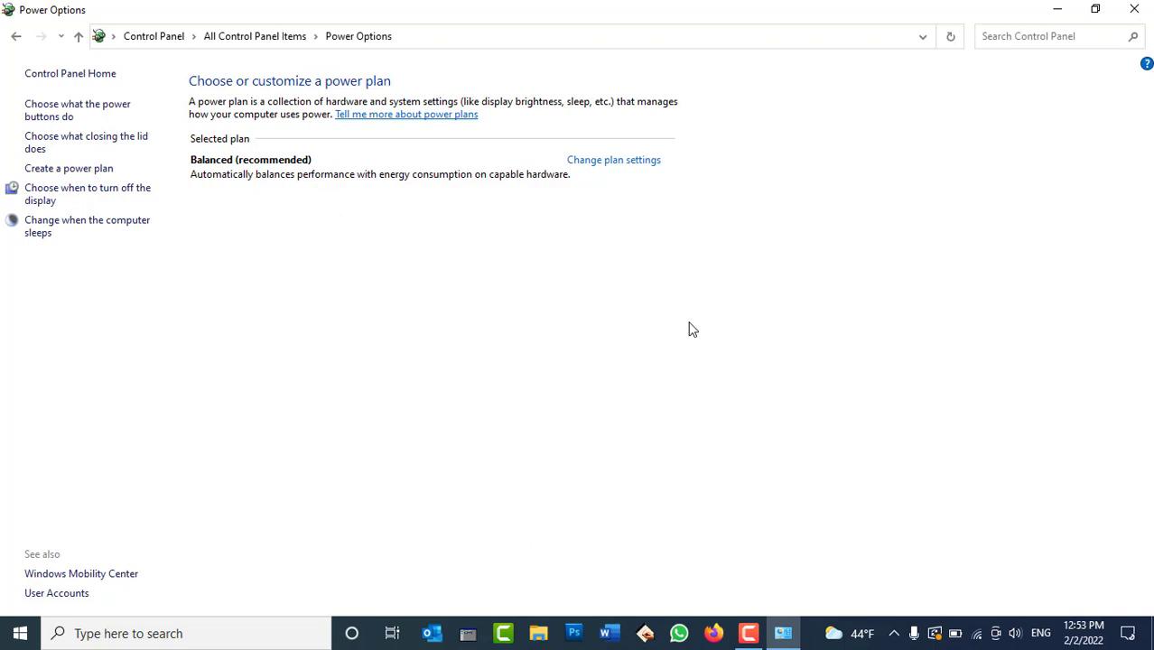
Step: Review the Balanced plan's display and sleep timeouts through both the display and sleep links, leaving them without changes
left_click(43, 192)
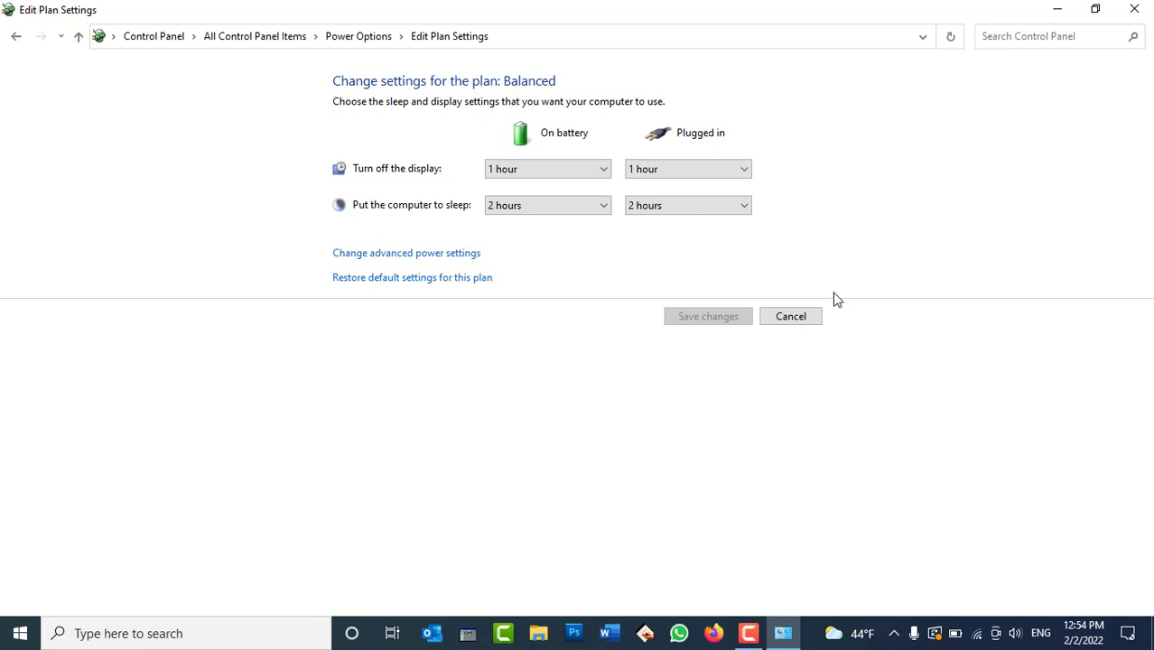
left_click(16, 36)
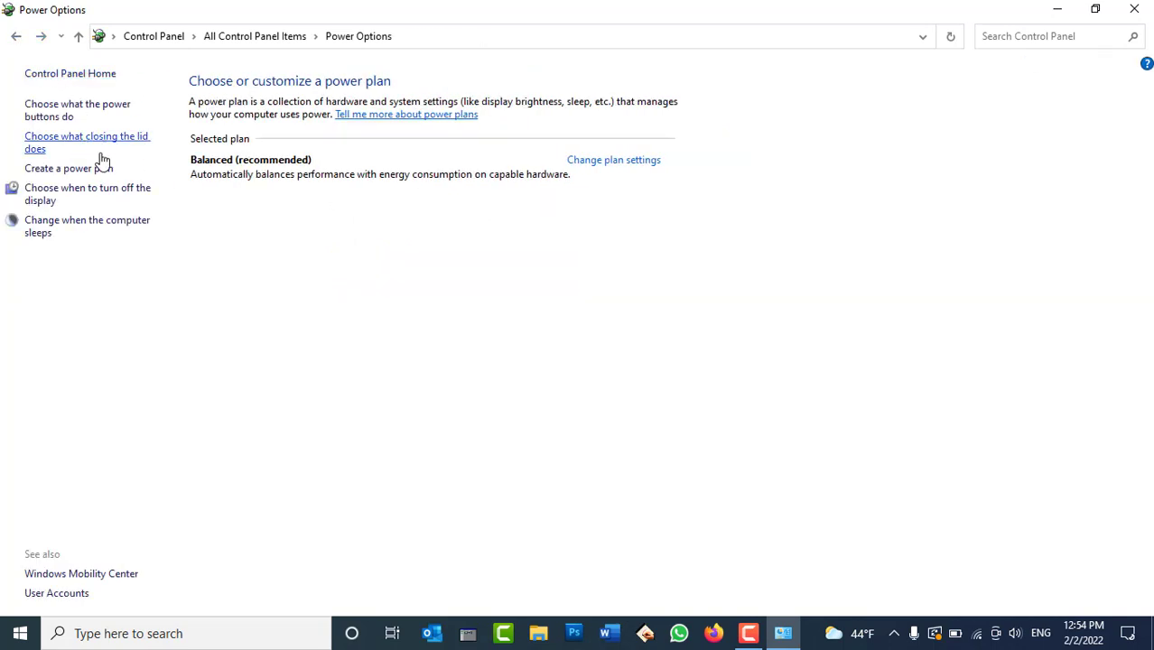
left_click(54, 231)
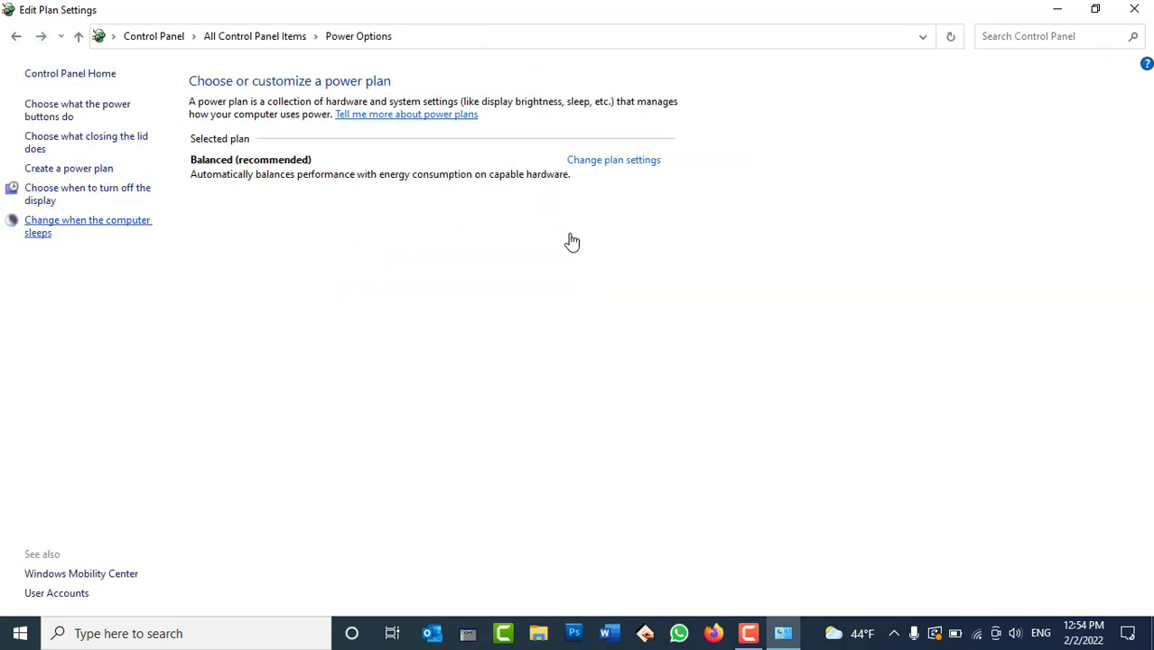
left_click(13, 38)
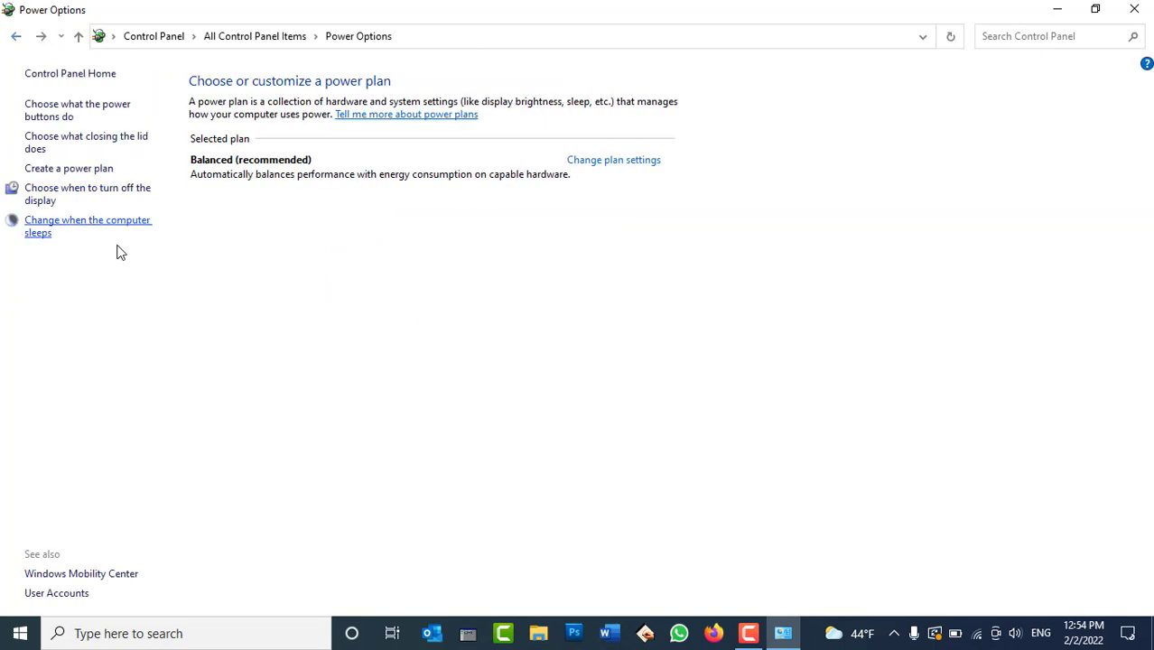
left_click(90, 193)
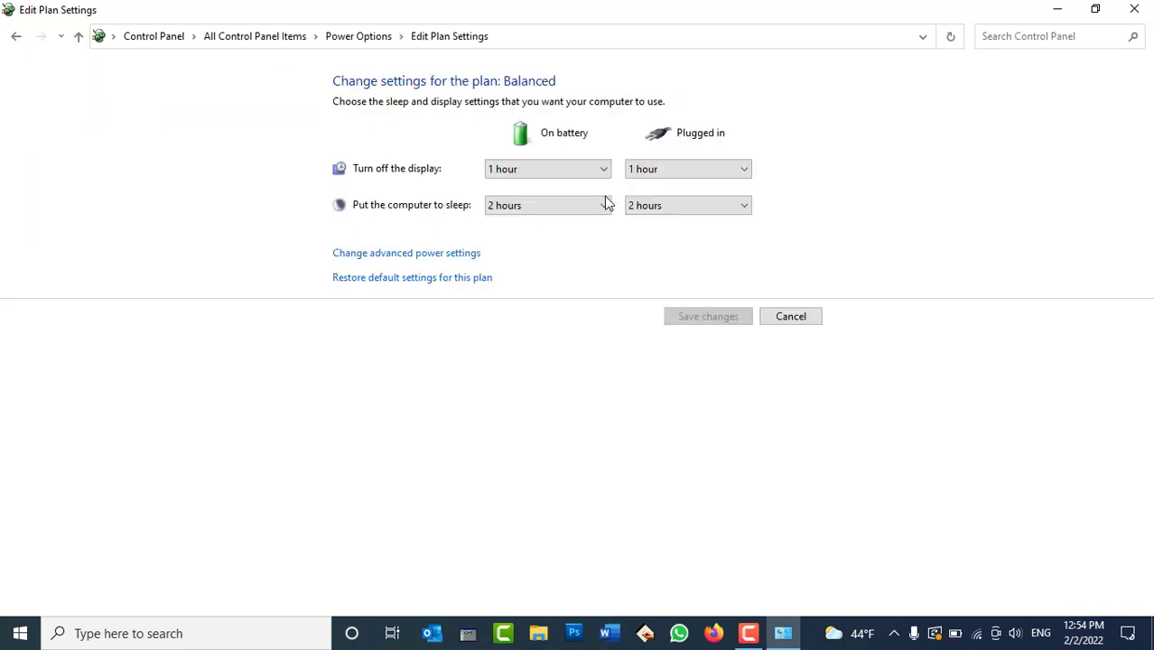
left_click(791, 318)
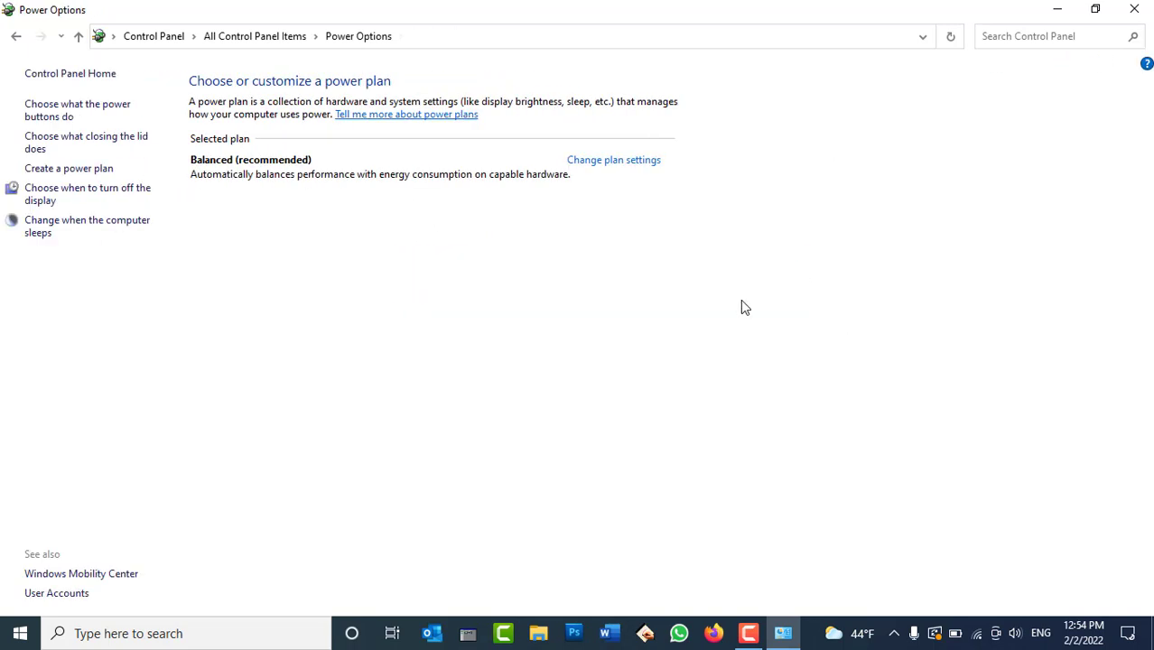
Step: Start a new power plan named My Plan based on Balanced (recommended) and continue to its settings
left_click(64, 170)
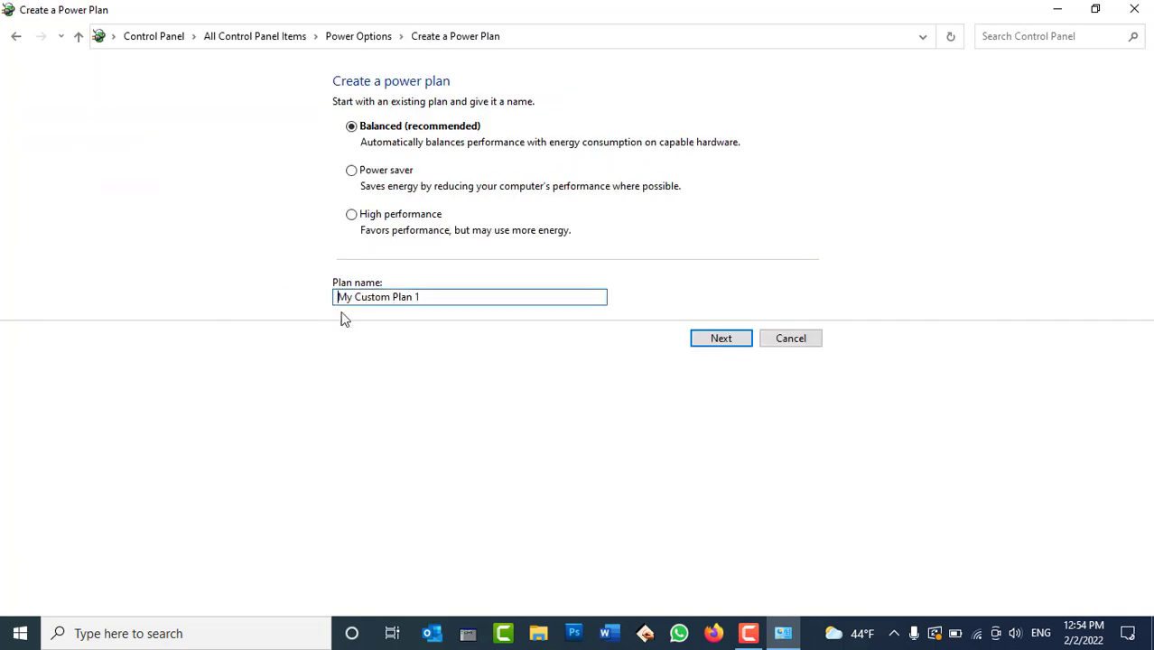
left_click_drag(424, 298, 245, 285)
type("My Plane")
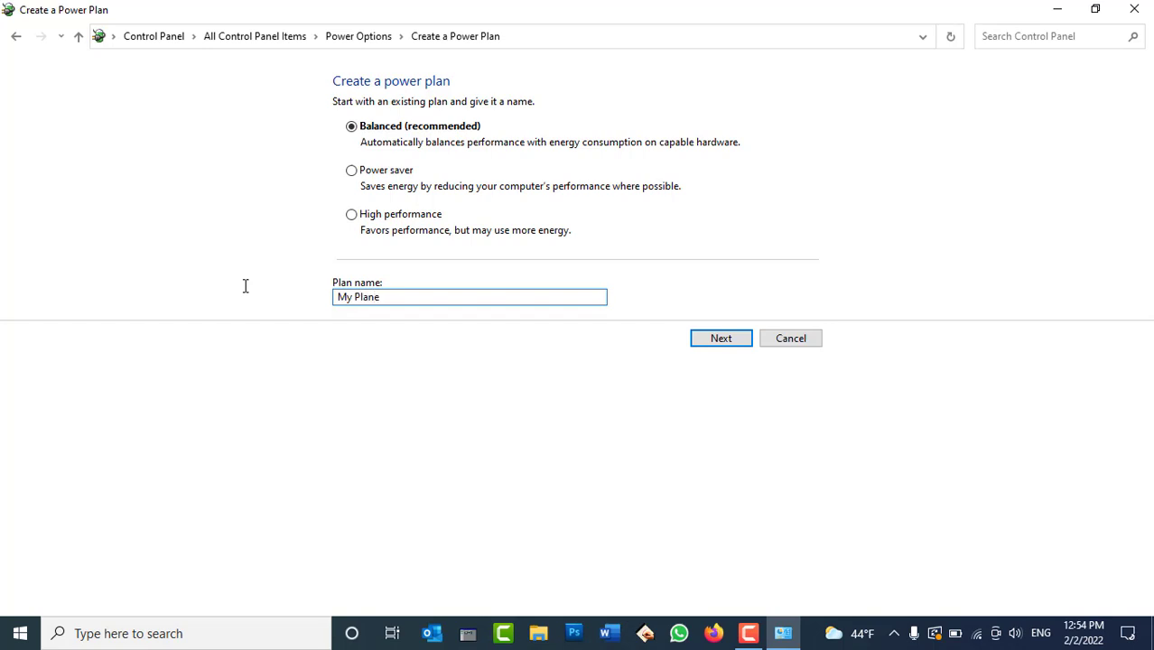
key("BackSpace")
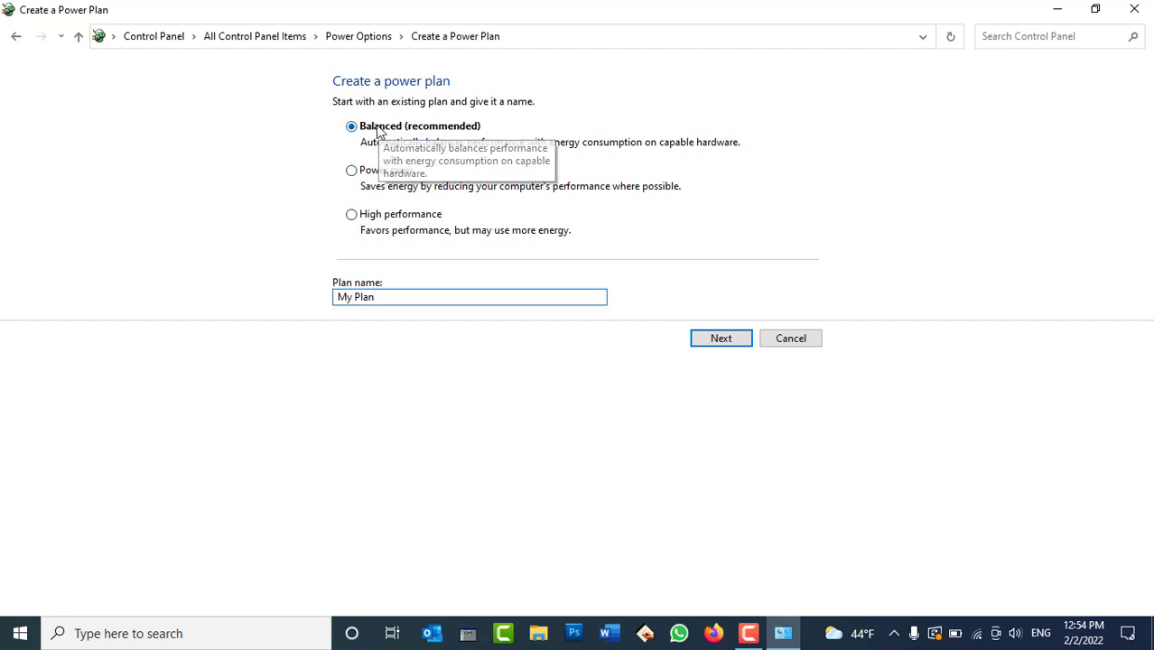
left_click(380, 172)
left_click(383, 219)
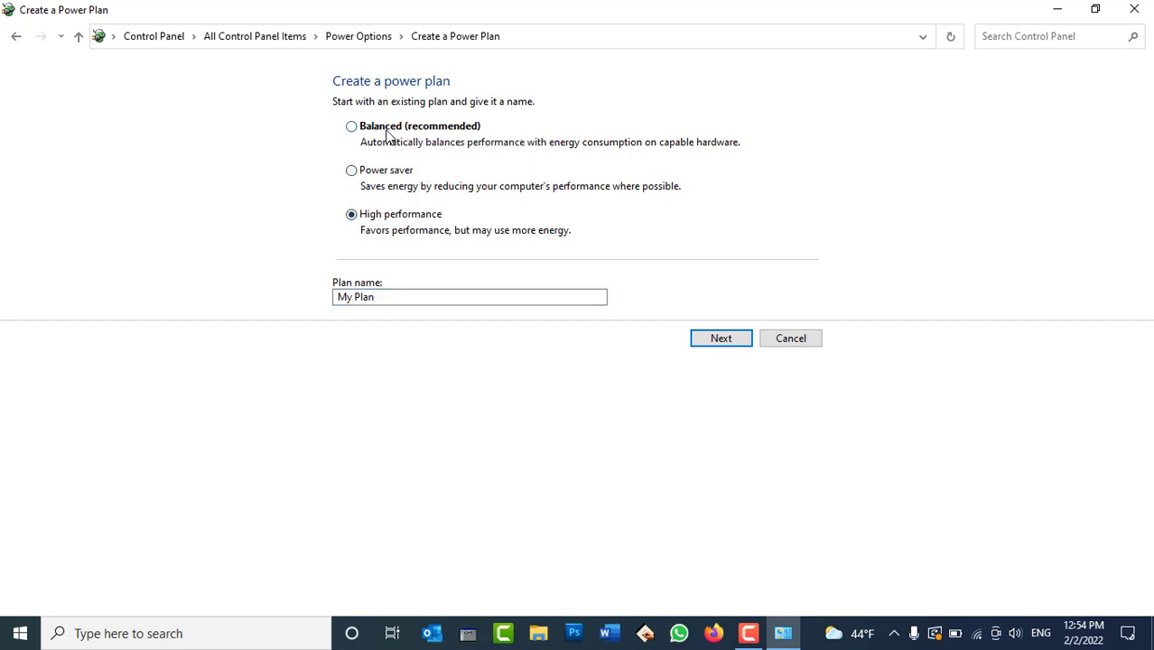
left_click(390, 134)
left_click(715, 341)
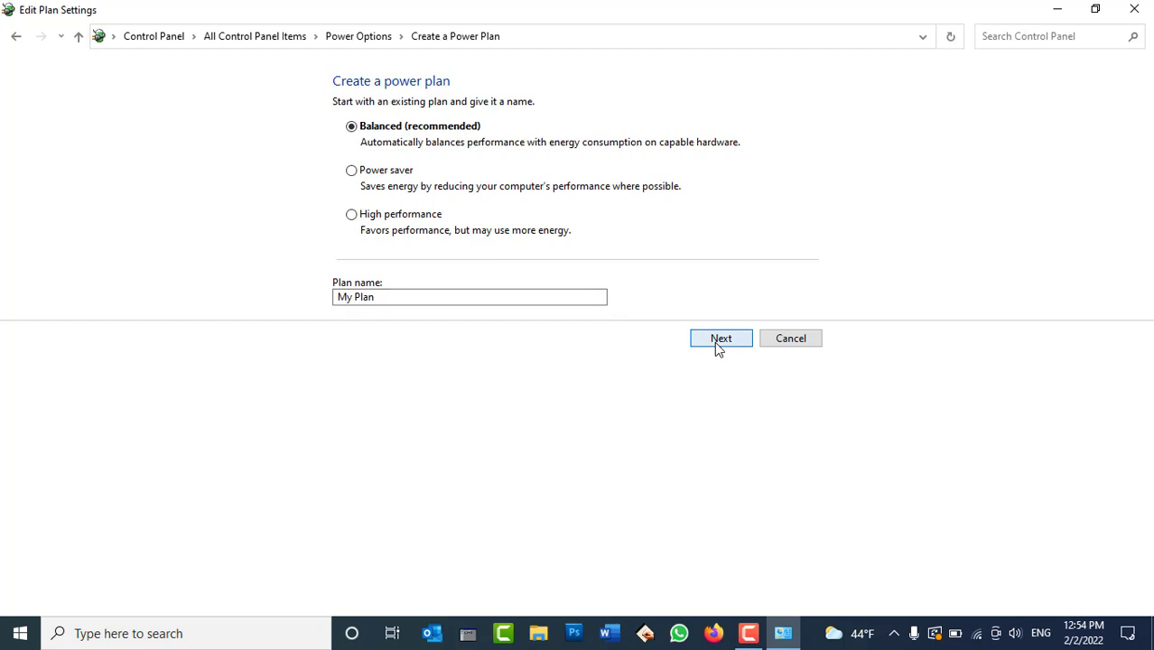
Step: Set My Plan to turn off the display after 30 minutes both on battery and plugged in
left_click(532, 172)
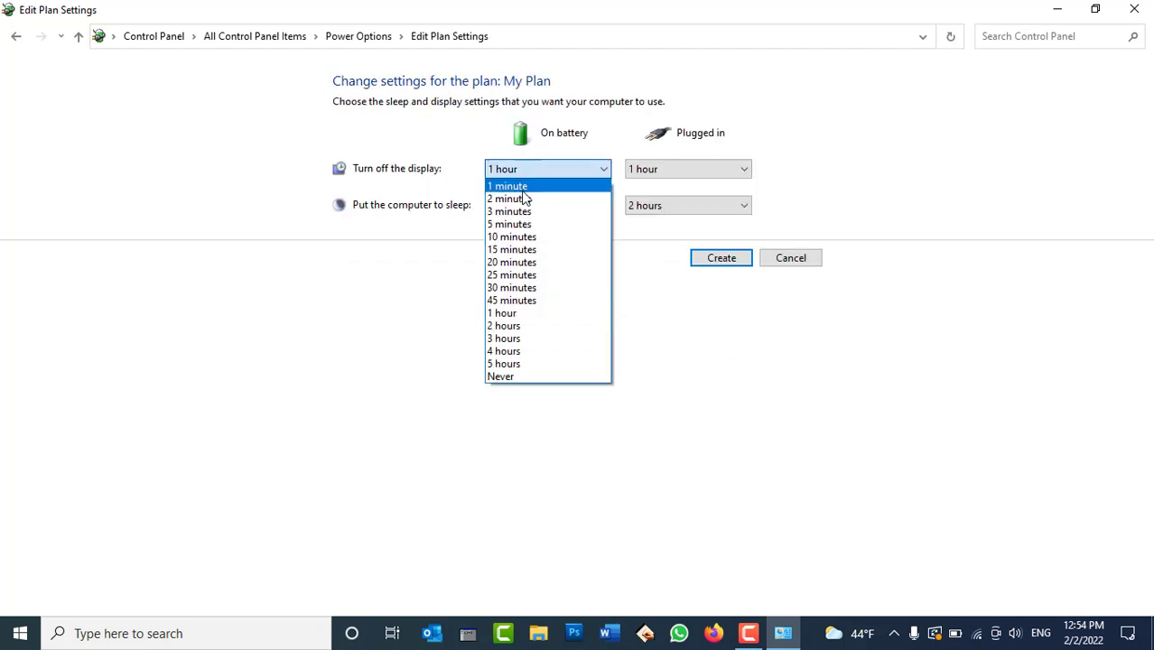
left_click(517, 287)
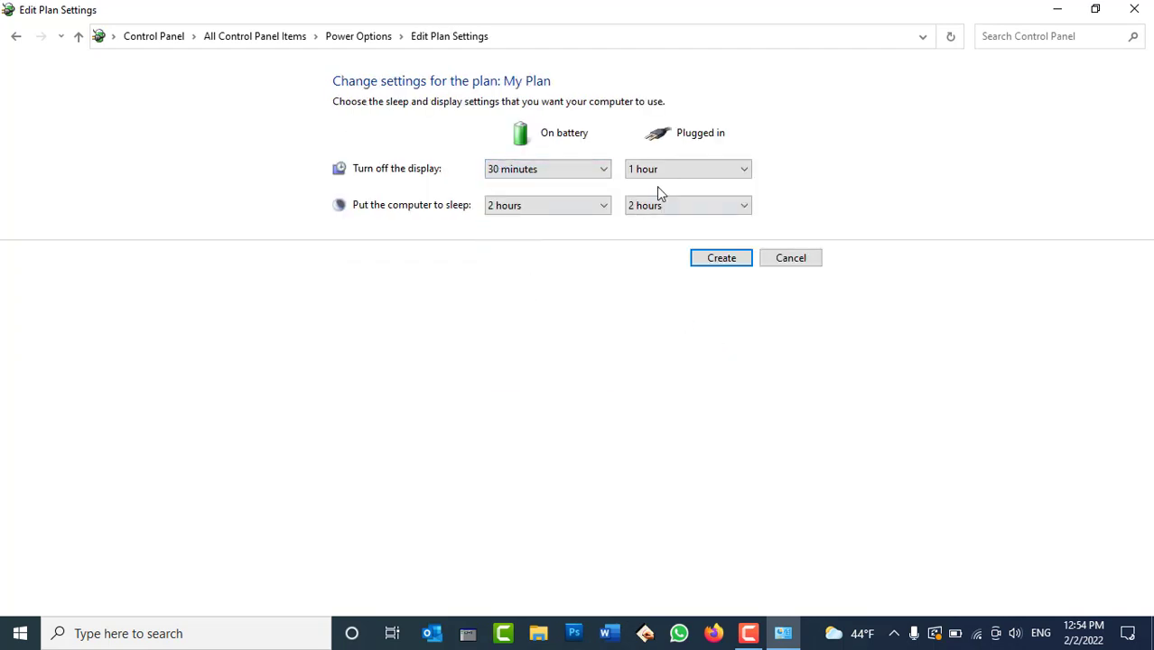
left_click(664, 172)
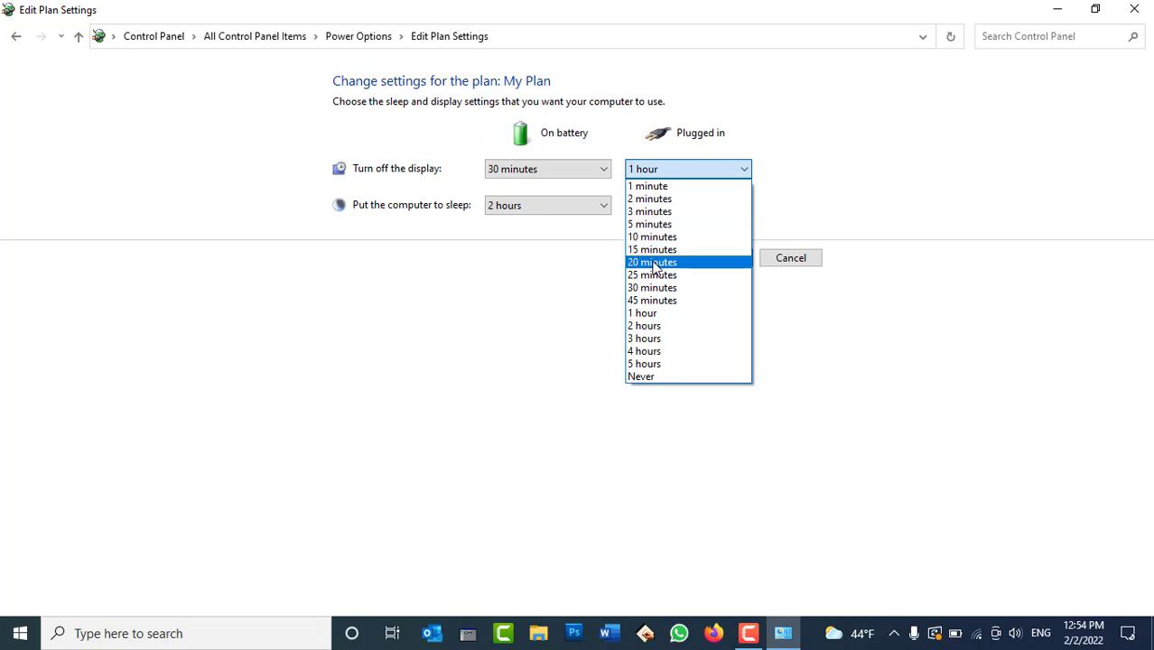
left_click(659, 287)
Step: Set My Plan's sleep timeout to 1 hour on battery and plugged in, create the plan, and close Power Options
left_click(552, 208)
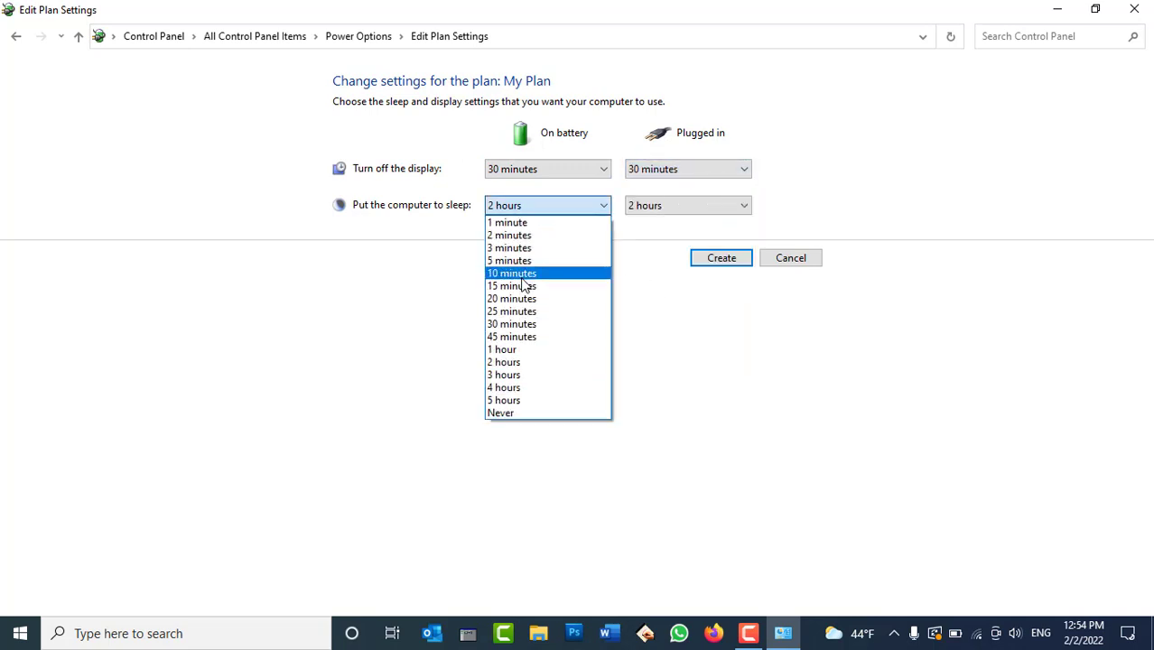
left_click(532, 349)
left_click(663, 206)
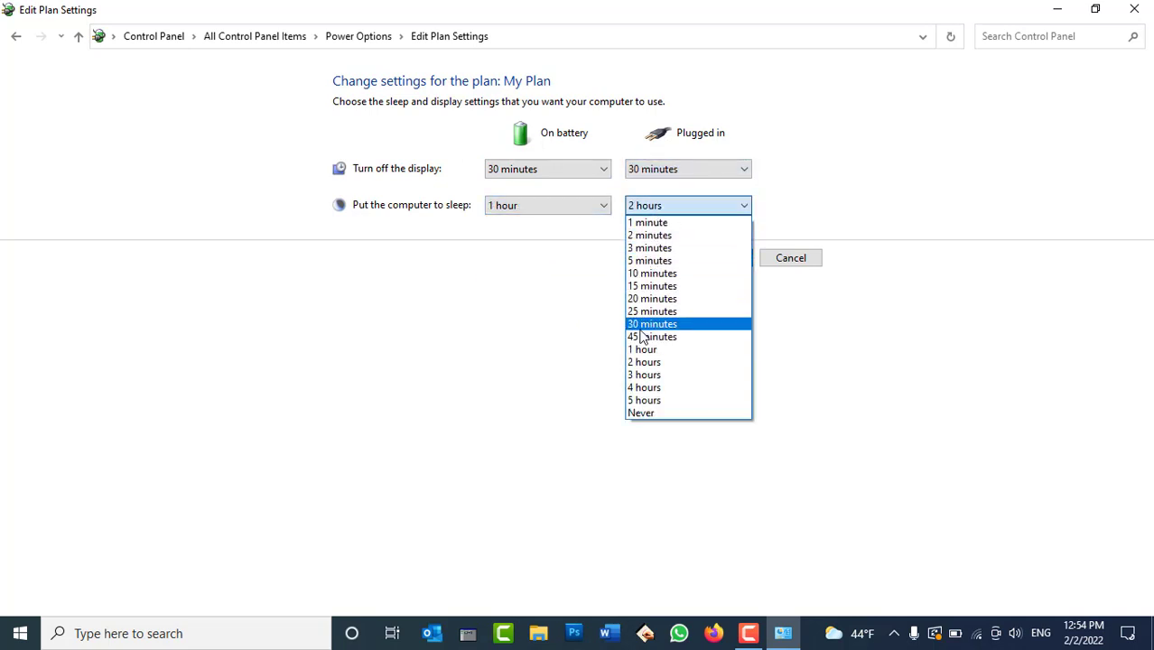
left_click(645, 352)
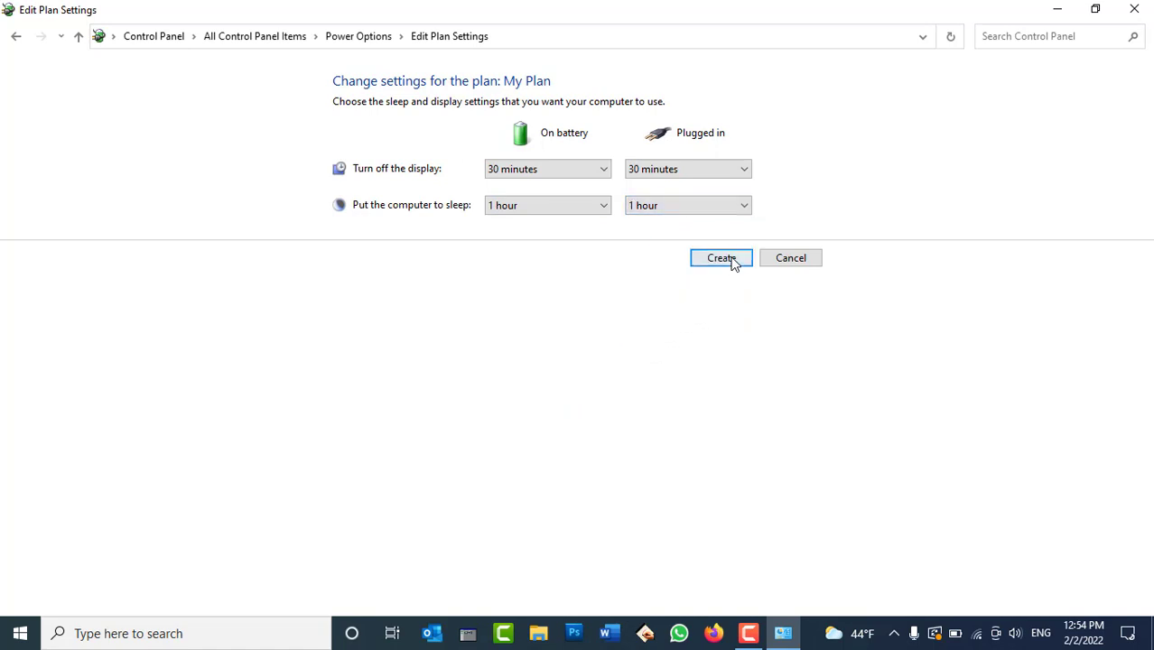
left_click(723, 259)
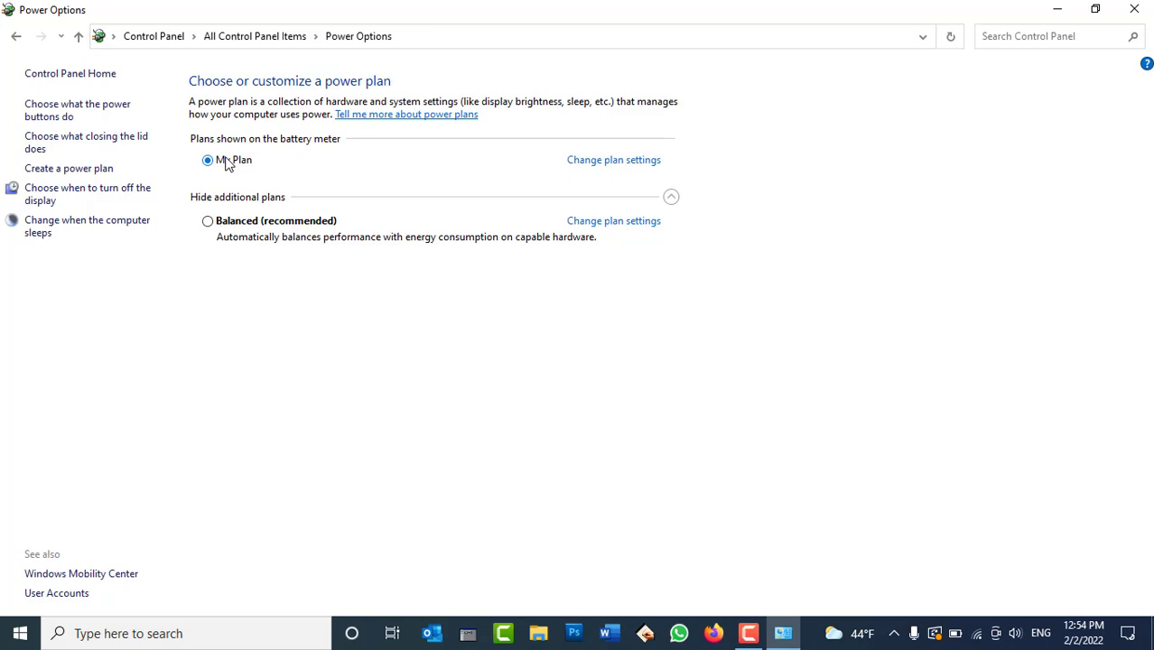
left_click(1134, 9)
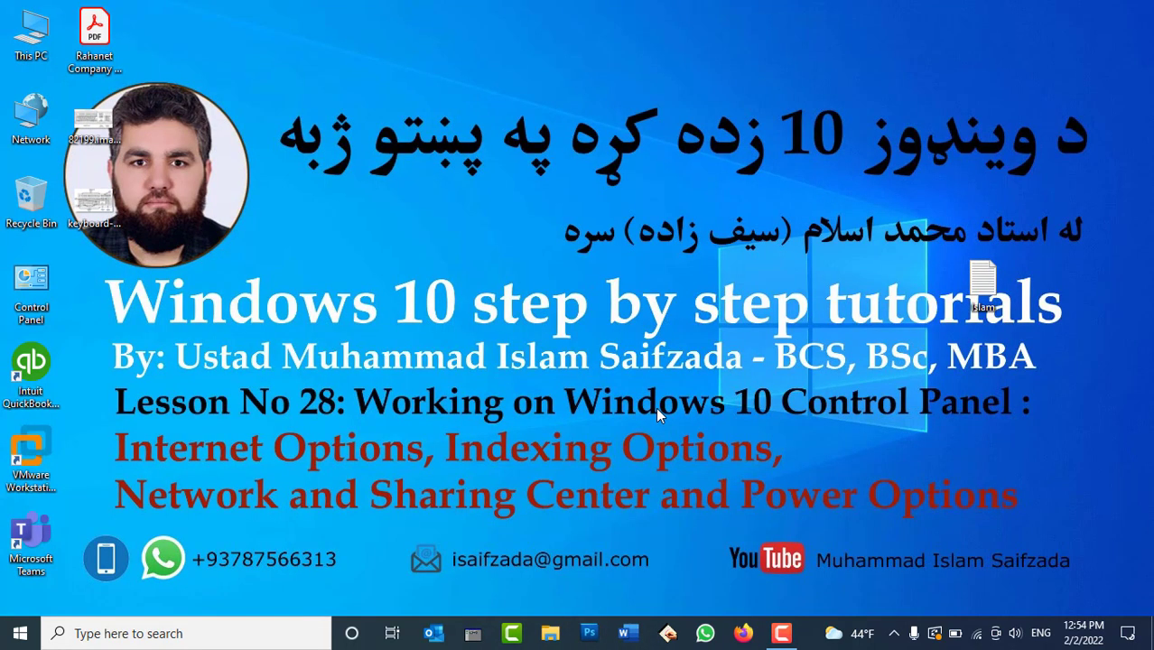